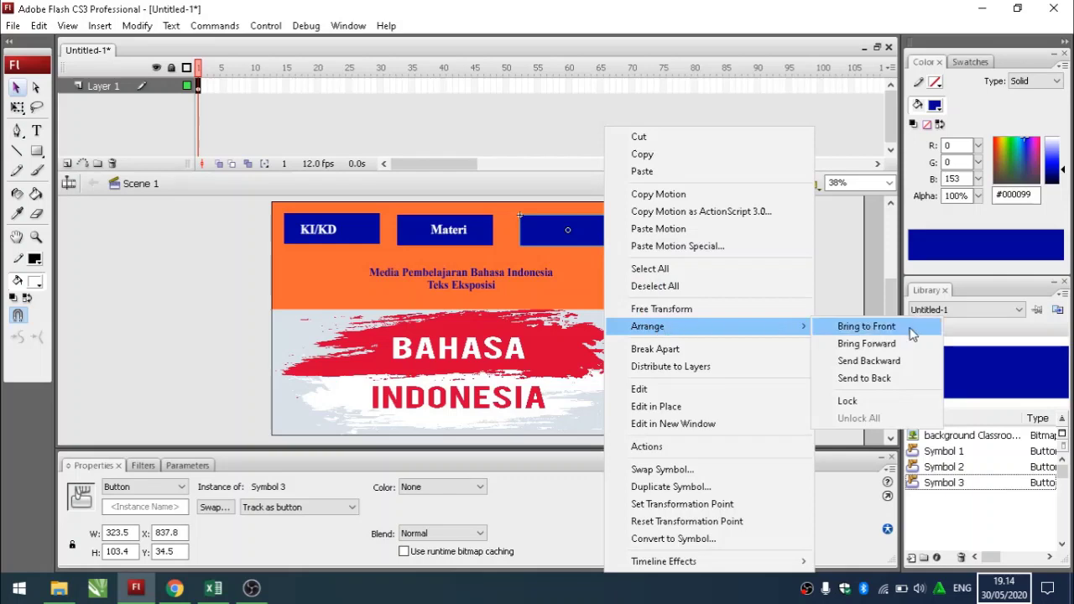
Send the third blue button backward behind its Latihan Soal label and preview the movie.
click(870, 360)
click(745, 308)
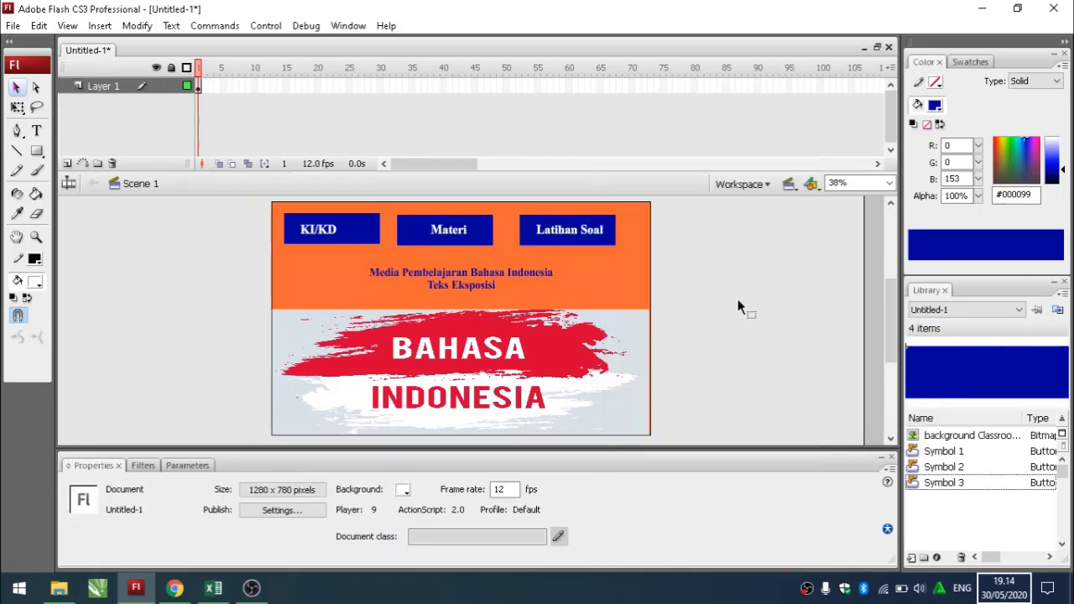
key(ctrl+Return)
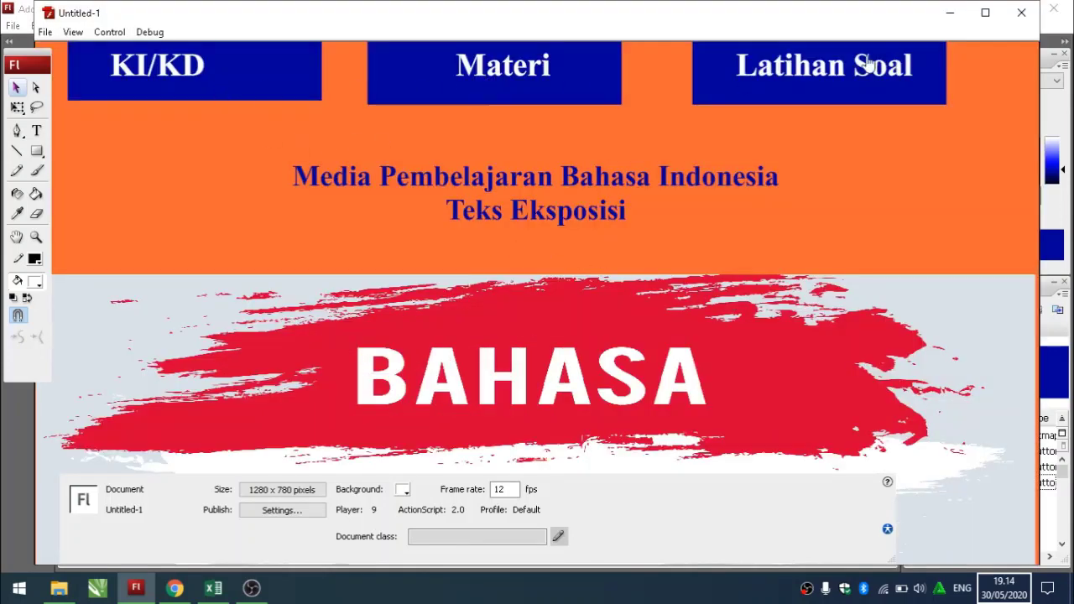
click(1020, 13)
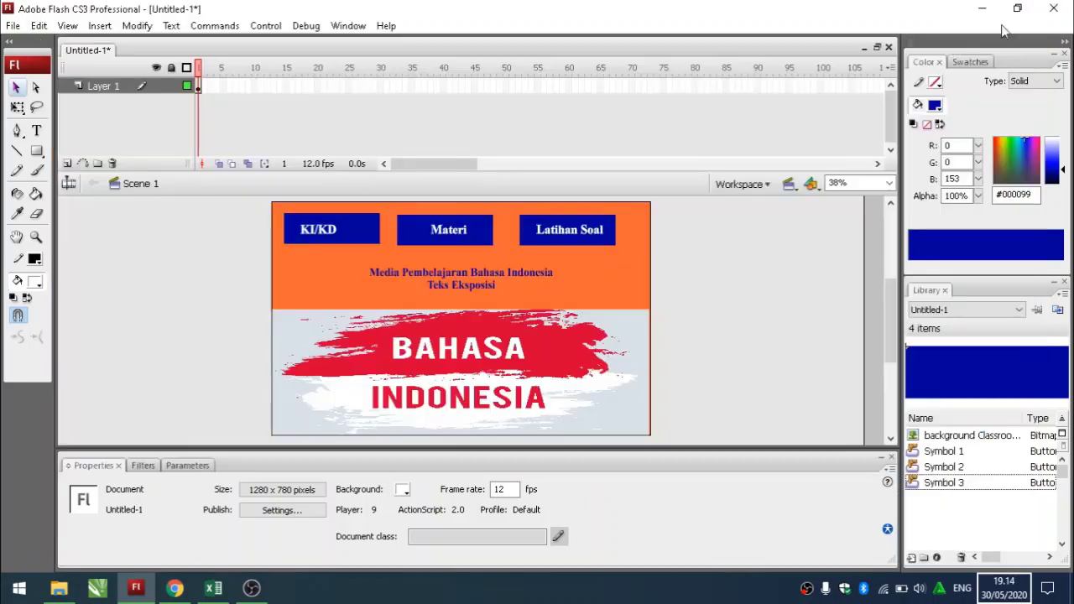
Open the KI/KD button symbol for editing and insert keyframes in its Over and Down states.
click(363, 241)
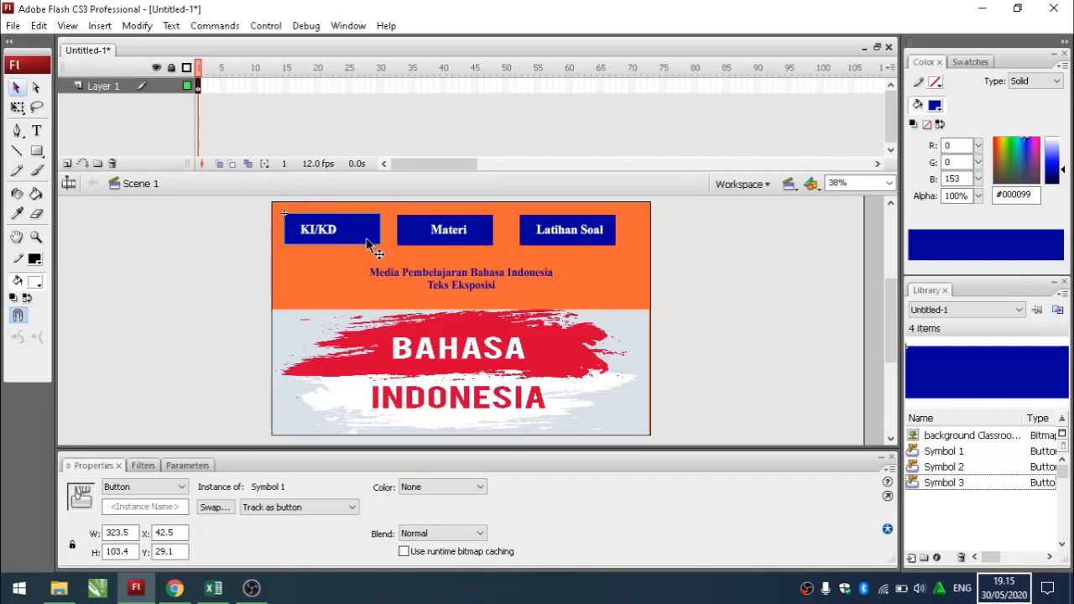
click(349, 268)
click(344, 237)
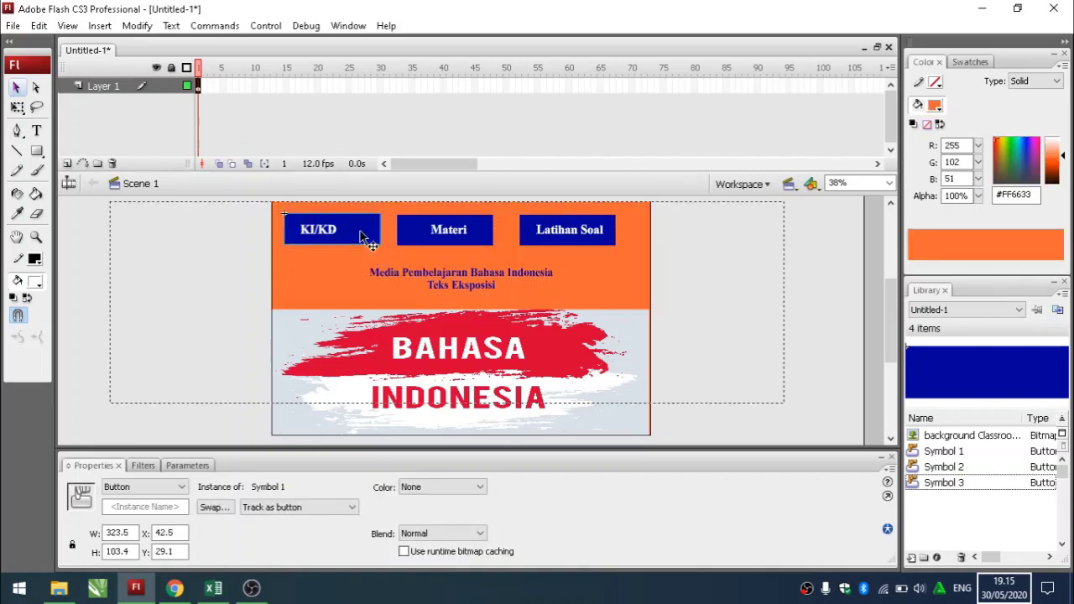
double_click(345, 235)
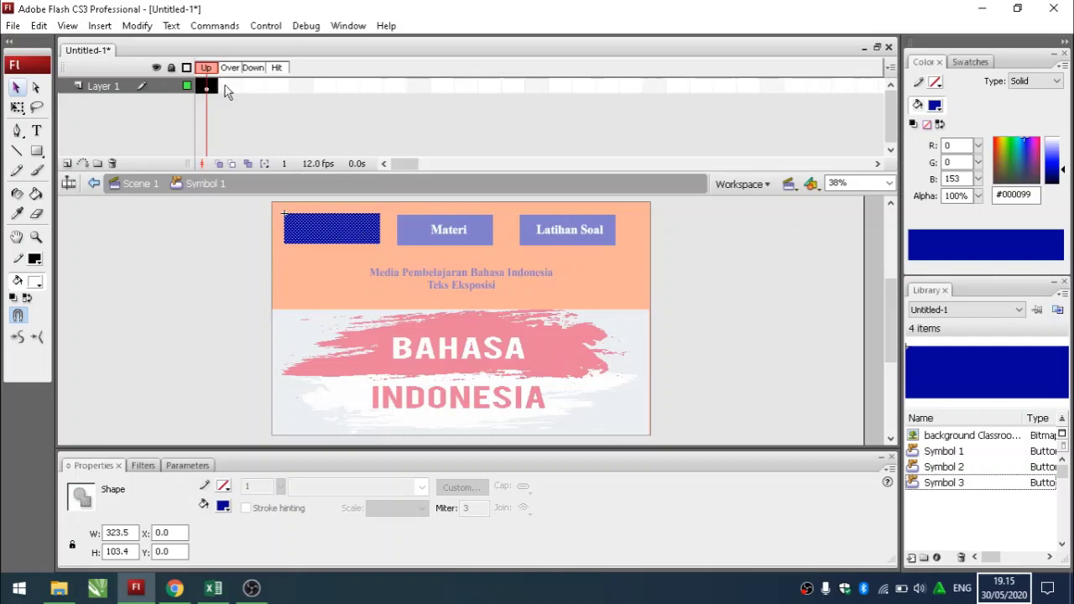
right_click(213, 88)
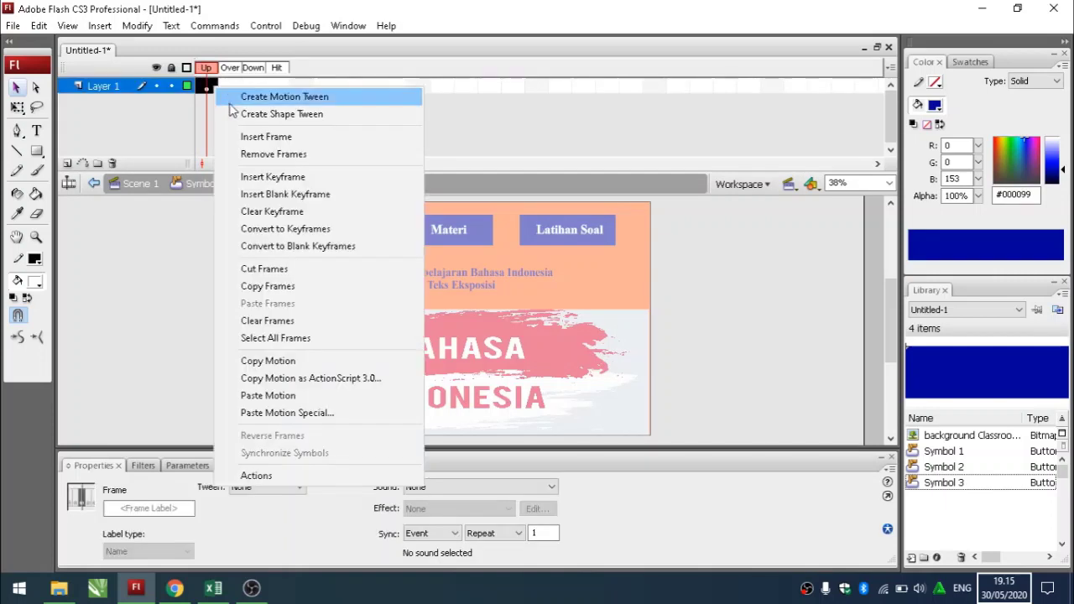
click(273, 176)
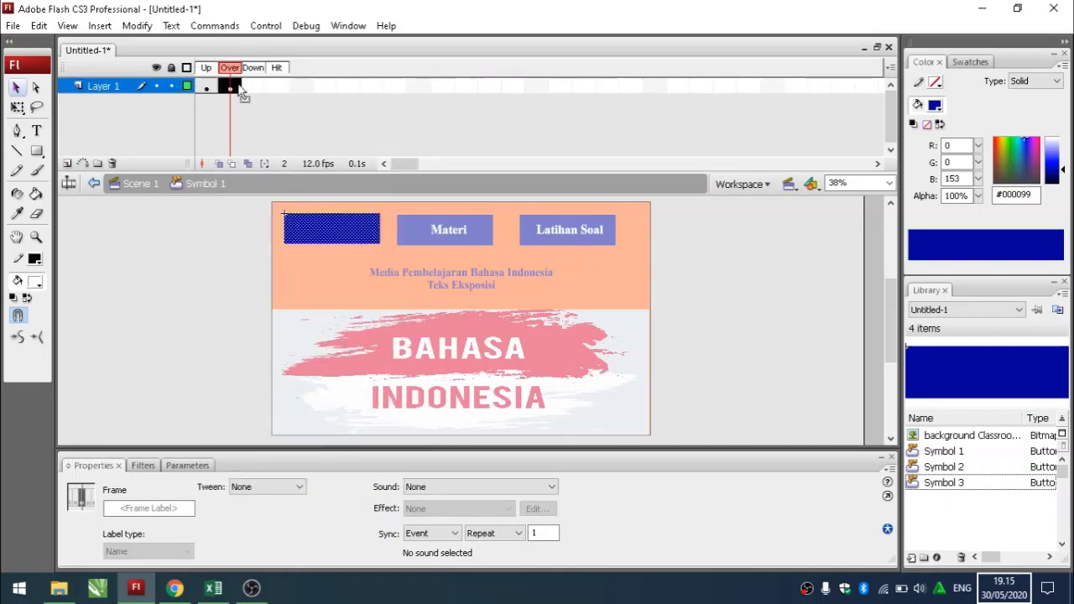
right_click(253, 86)
click(272, 174)
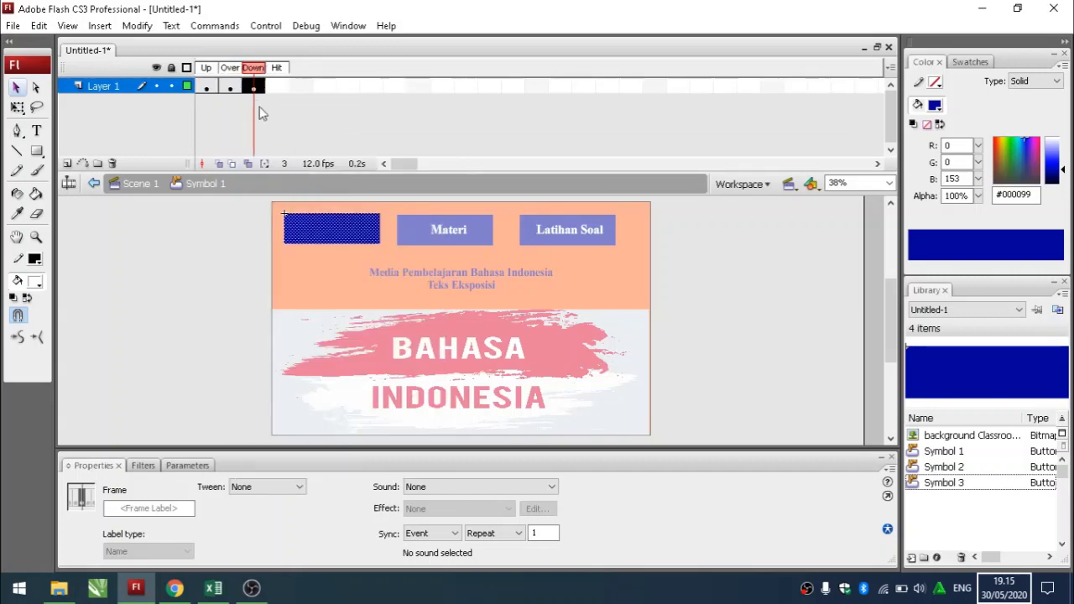
Set the fill of the KI/KD button's Over state to green #00FF66.
click(229, 86)
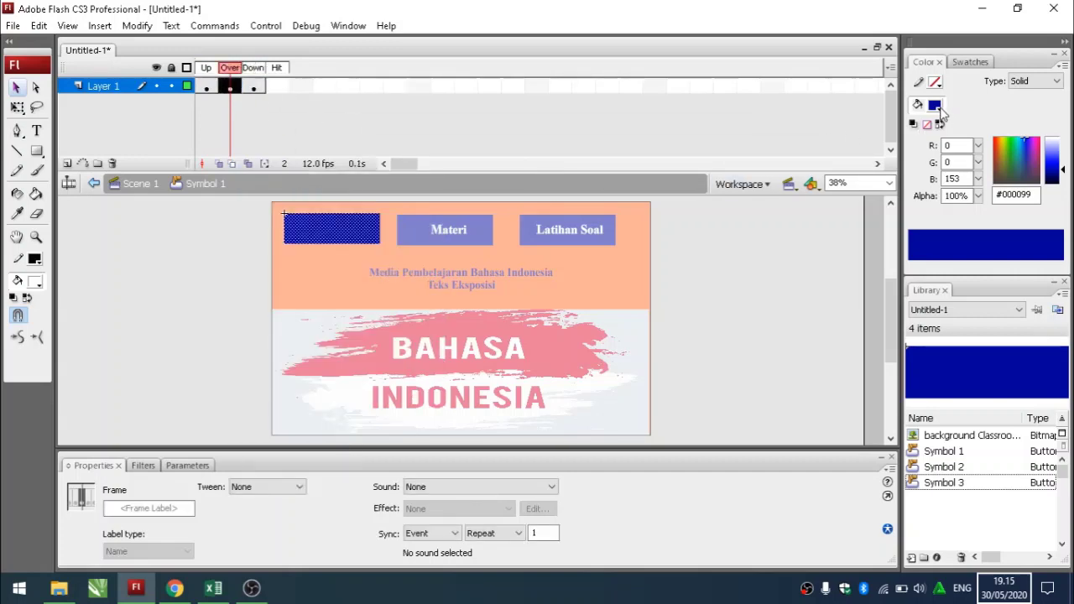
click(938, 109)
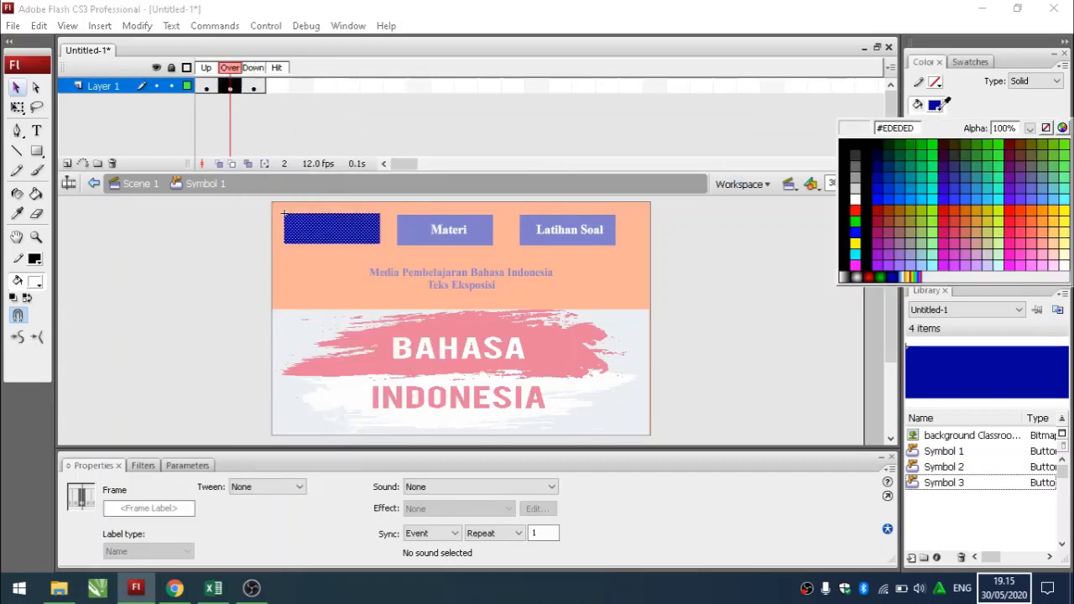
click(931, 167)
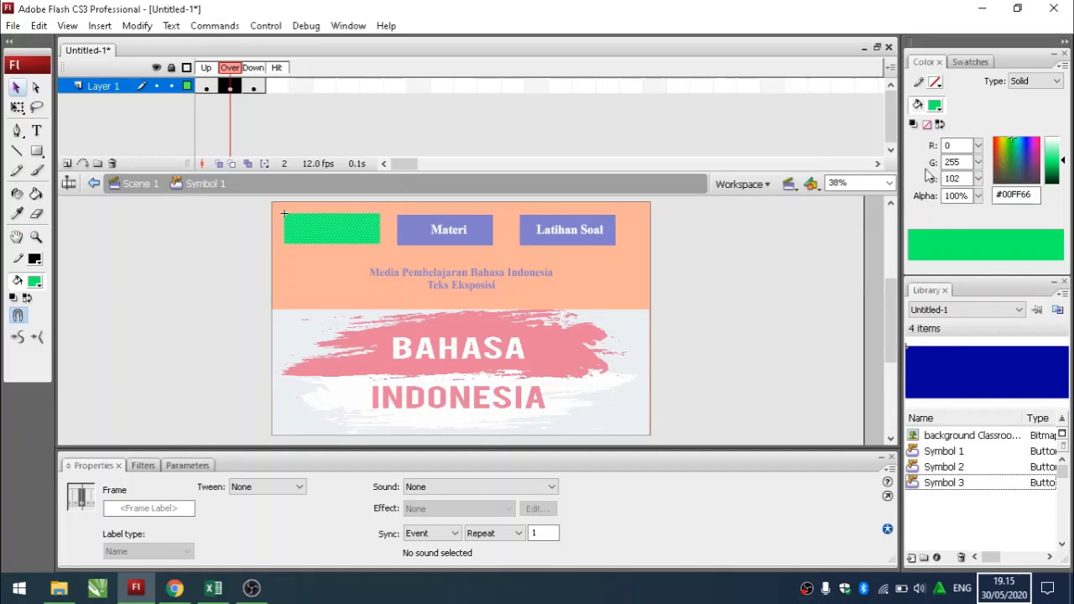
Return to the main scene and preview the KI/KD button's rollover color in a test movie.
double_click(648, 274)
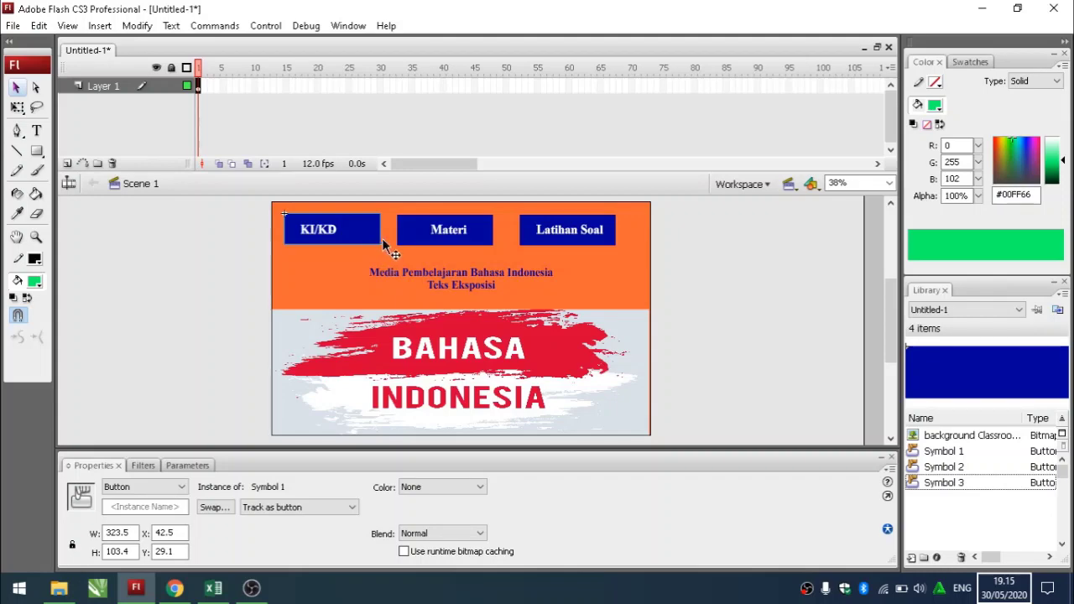
key(ctrl+Return)
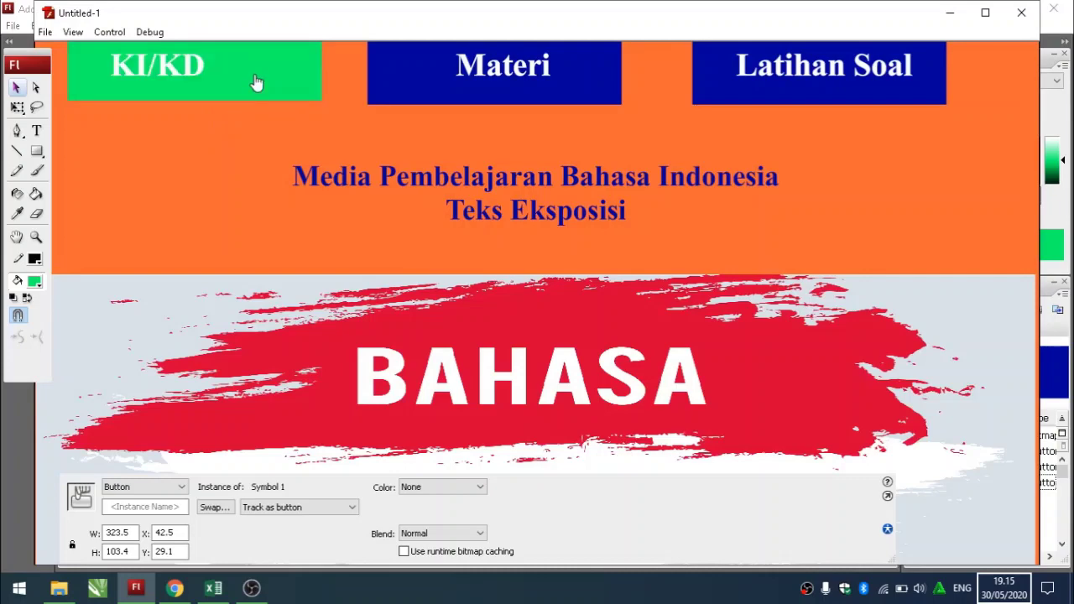
click(1021, 12)
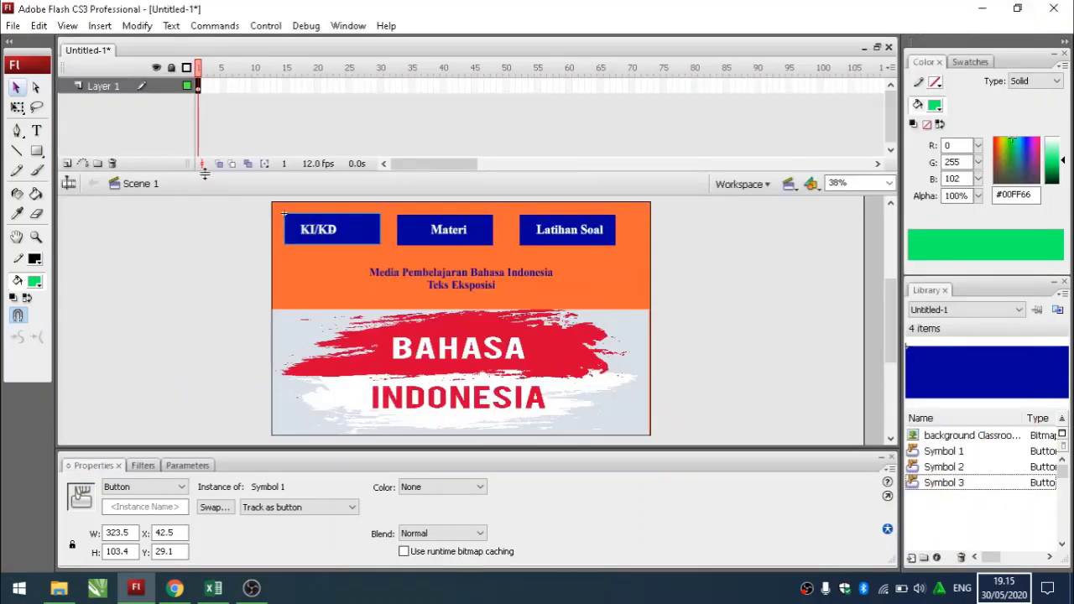
Open the Materi button symbol for editing and insert keyframes in its Over and Down states.
click(405, 249)
double_click(405, 248)
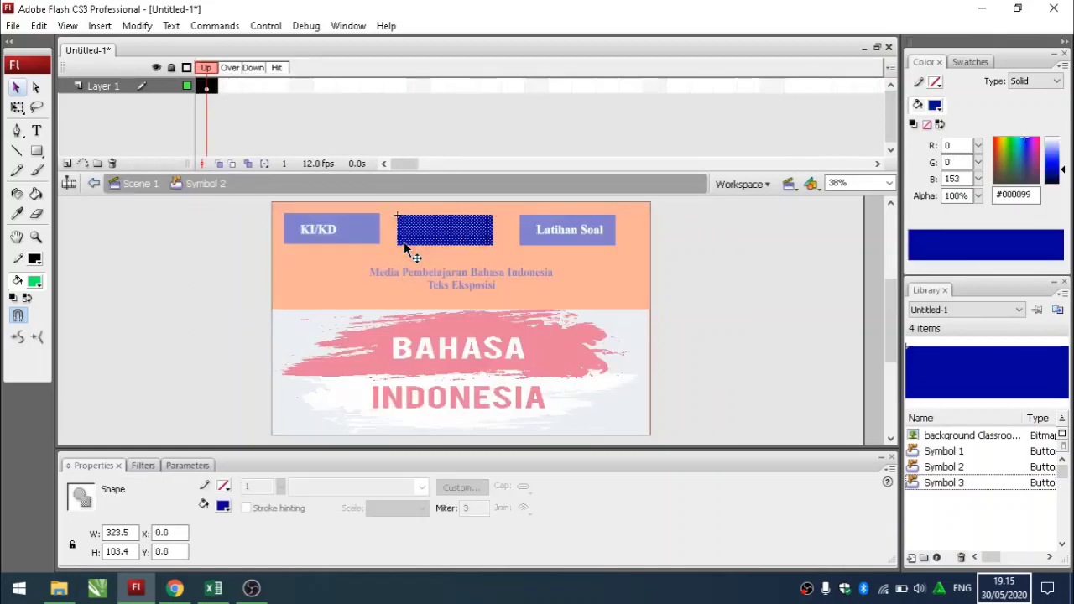
right_click(414, 241)
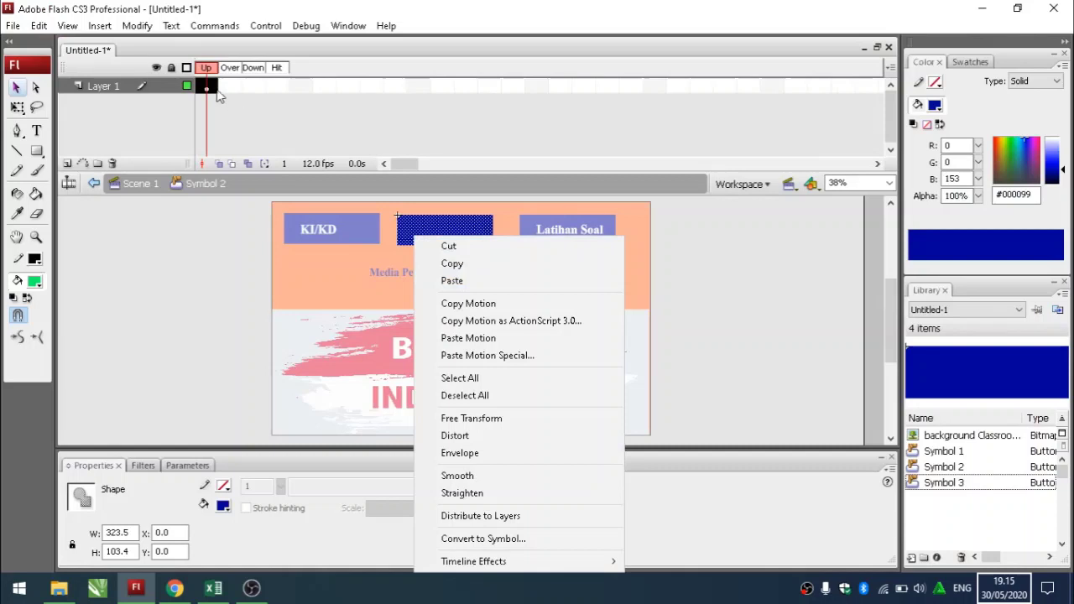
right_click(214, 86)
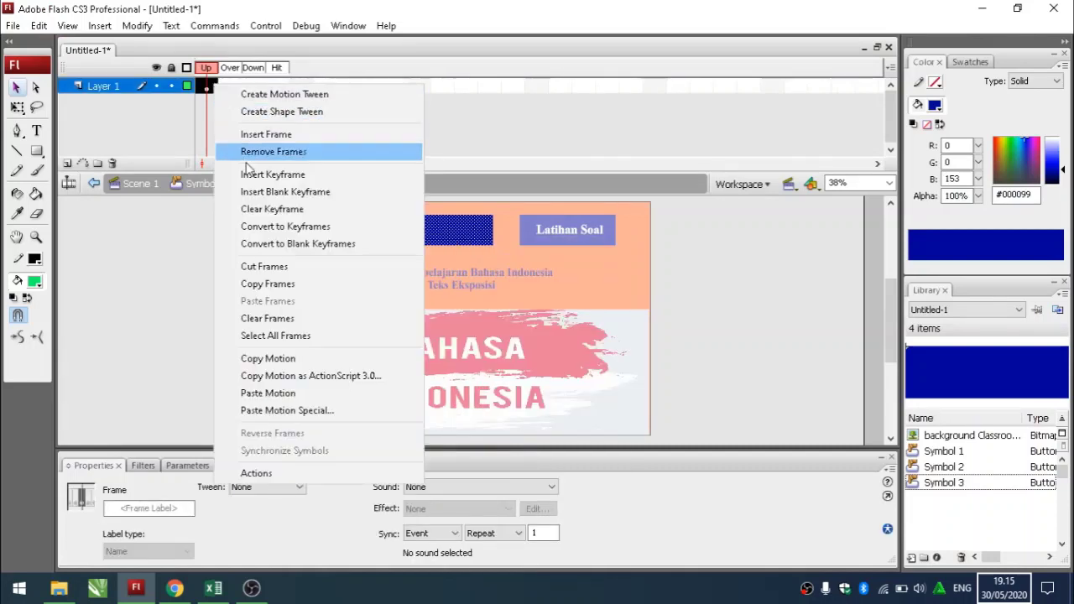
click(271, 175)
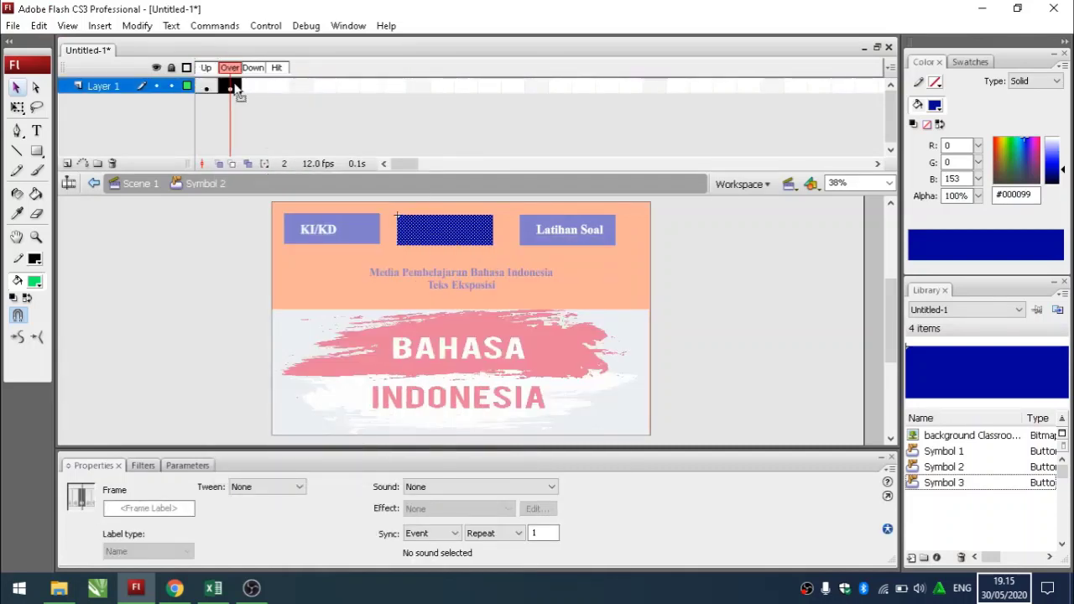
right_click(235, 87)
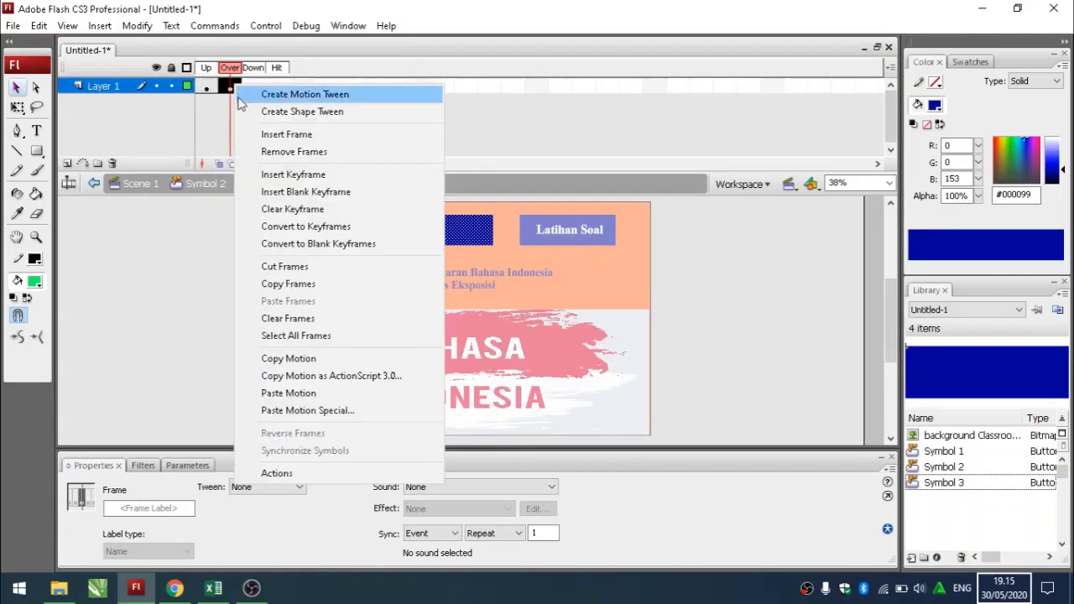
click(293, 174)
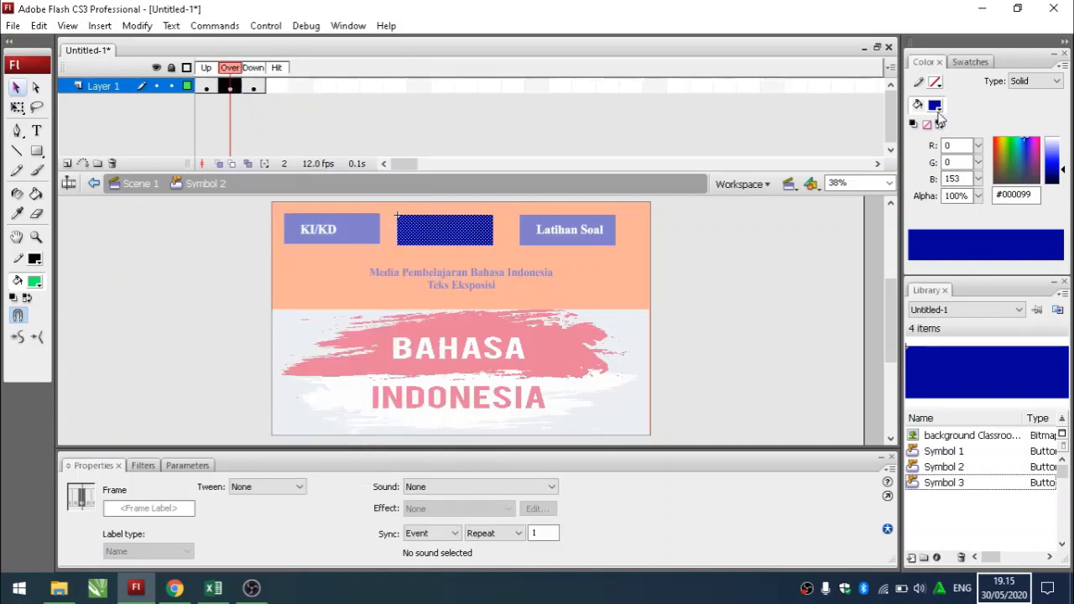
Set the fill of the Materi button's Over state to lime green #99FF00 and return to the main scene.
click(935, 106)
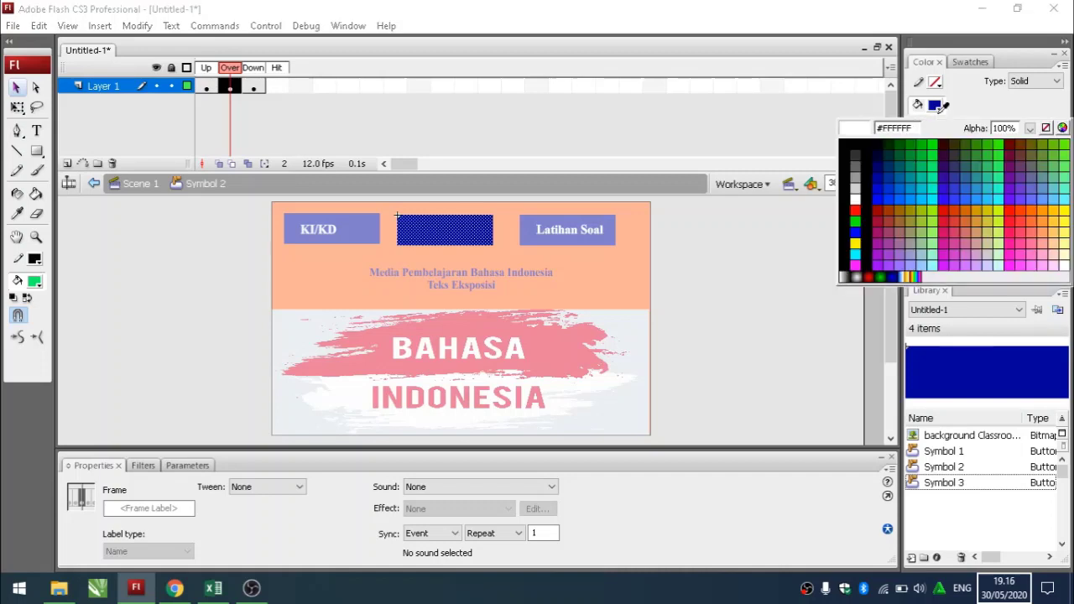
click(930, 209)
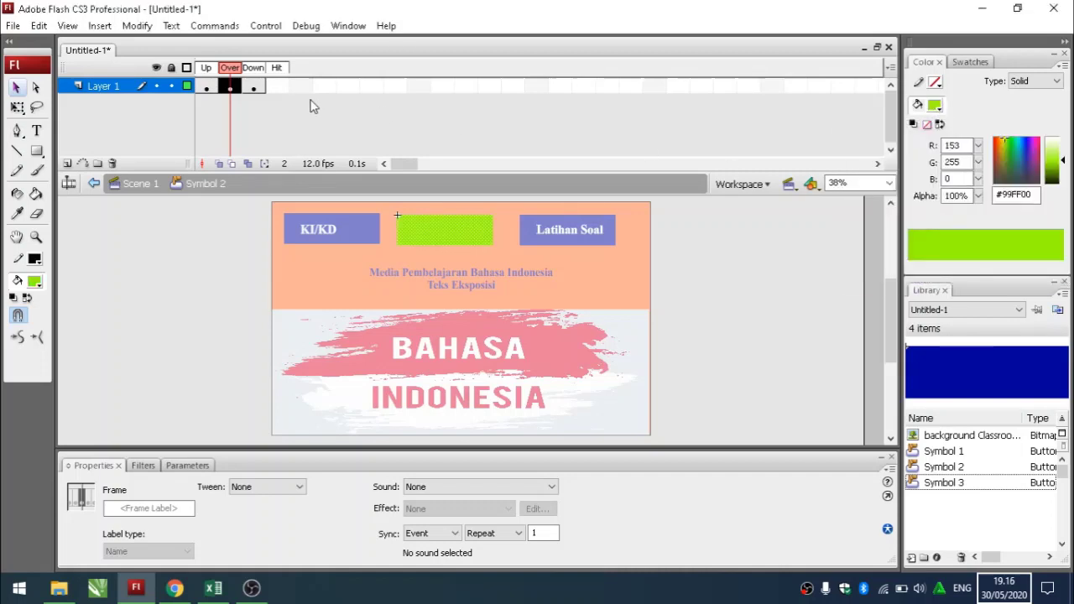
double_click(592, 231)
Open the Latihan Soal button symbol for editing and insert keyframes in its Over and Down states.
double_click(594, 232)
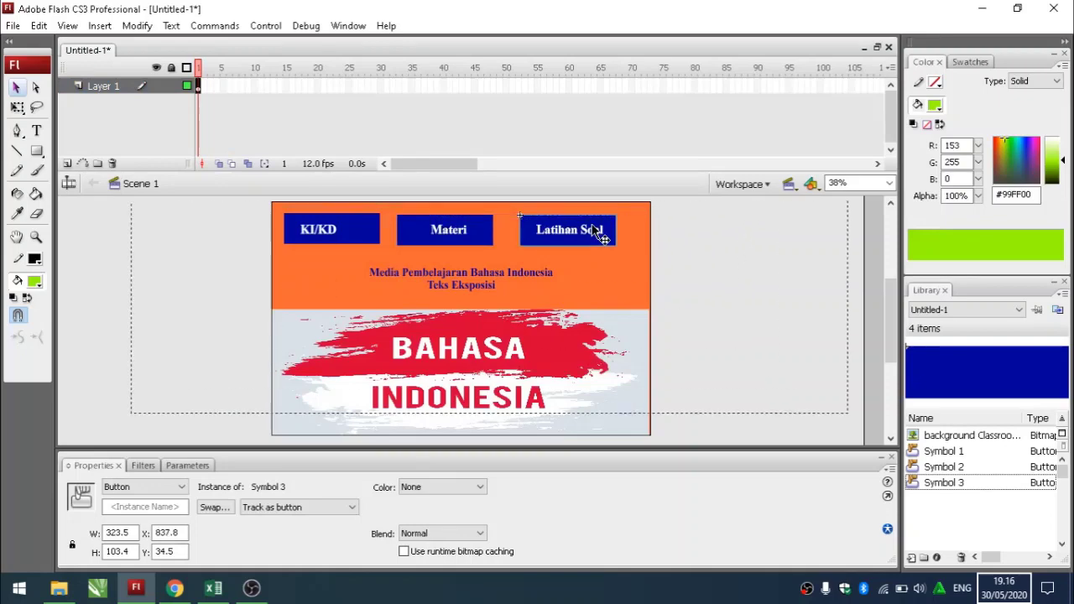
right_click(212, 89)
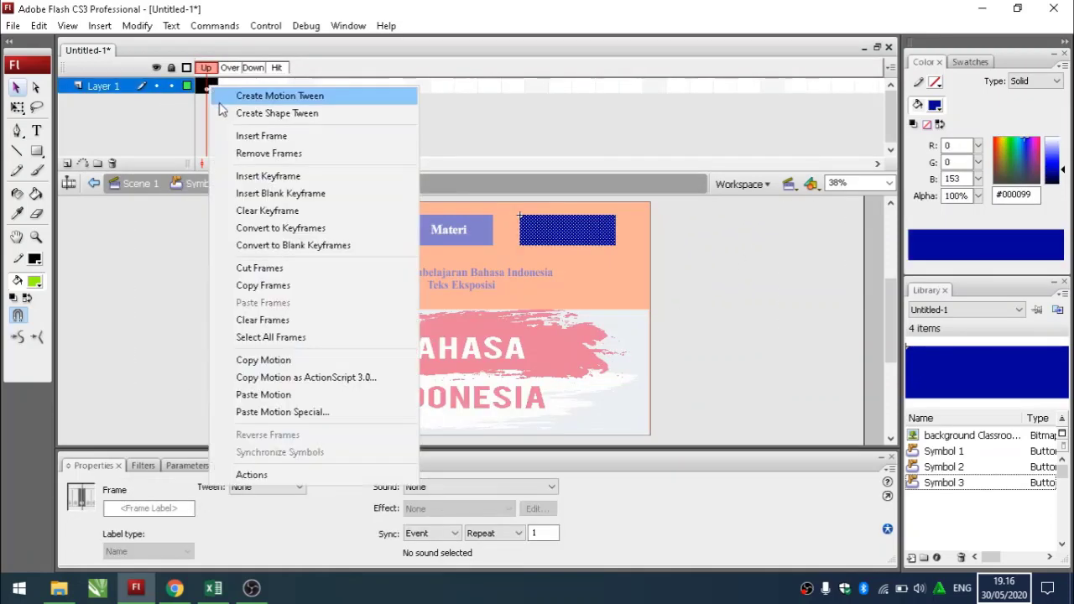
click(252, 175)
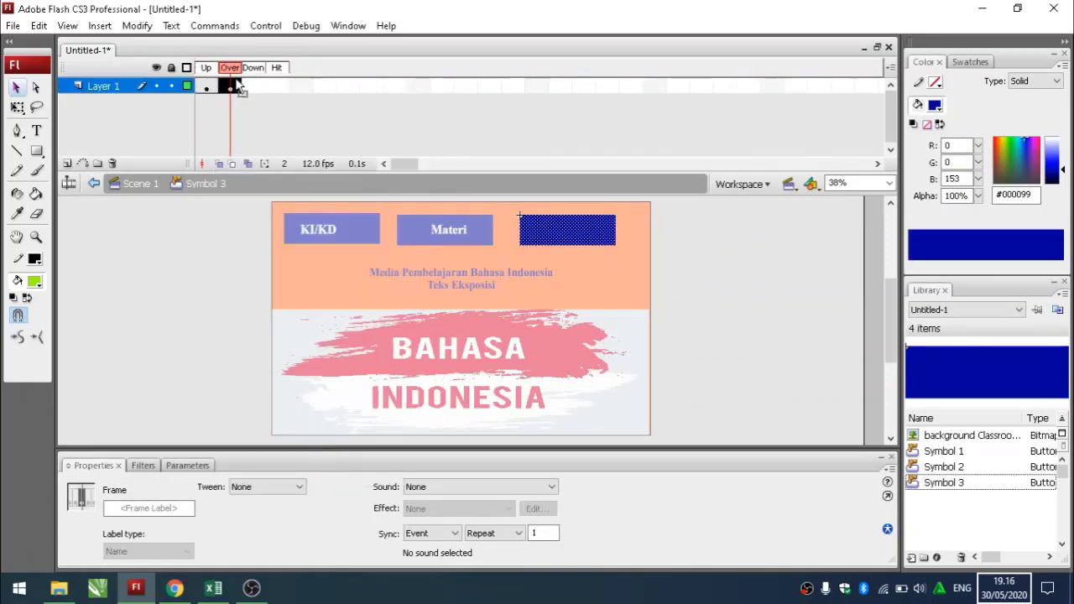
right_click(252, 87)
click(275, 171)
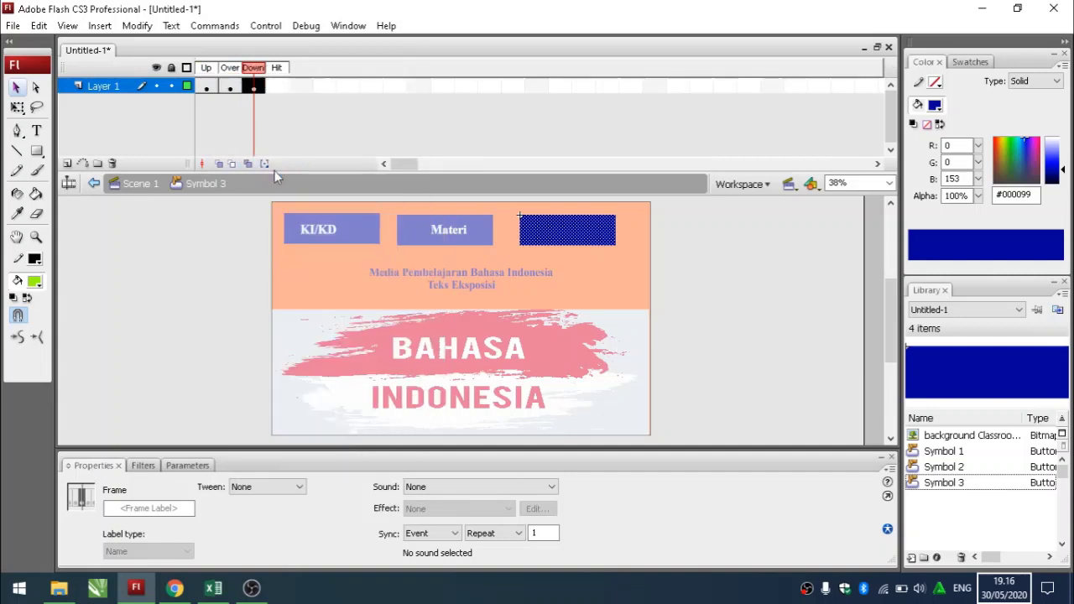
Set the fill of the Latihan Soal button's Over state to yellow #FFCC33.
click(230, 86)
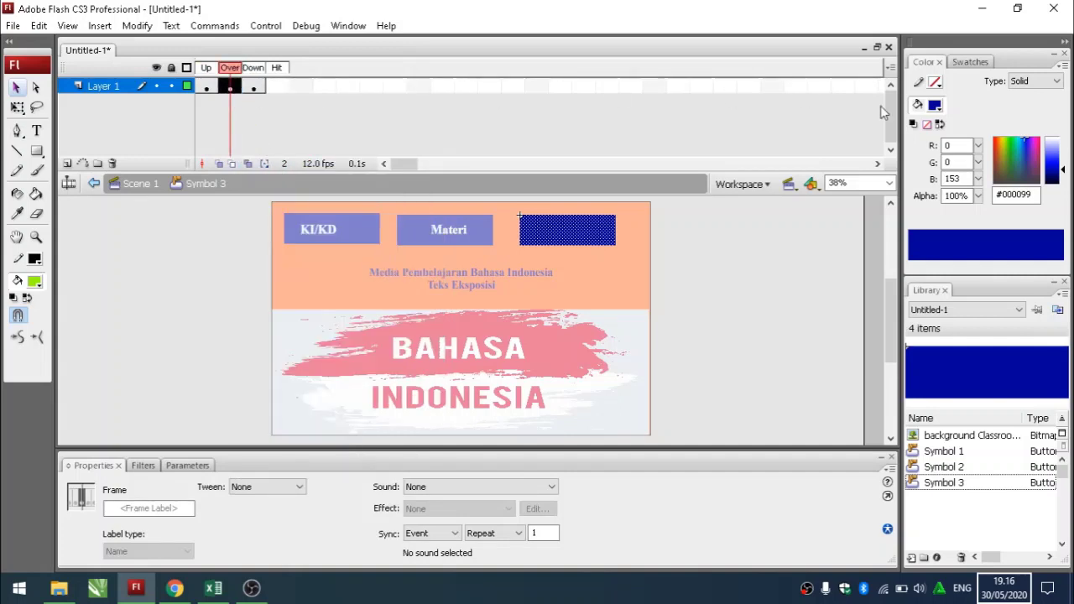
click(934, 105)
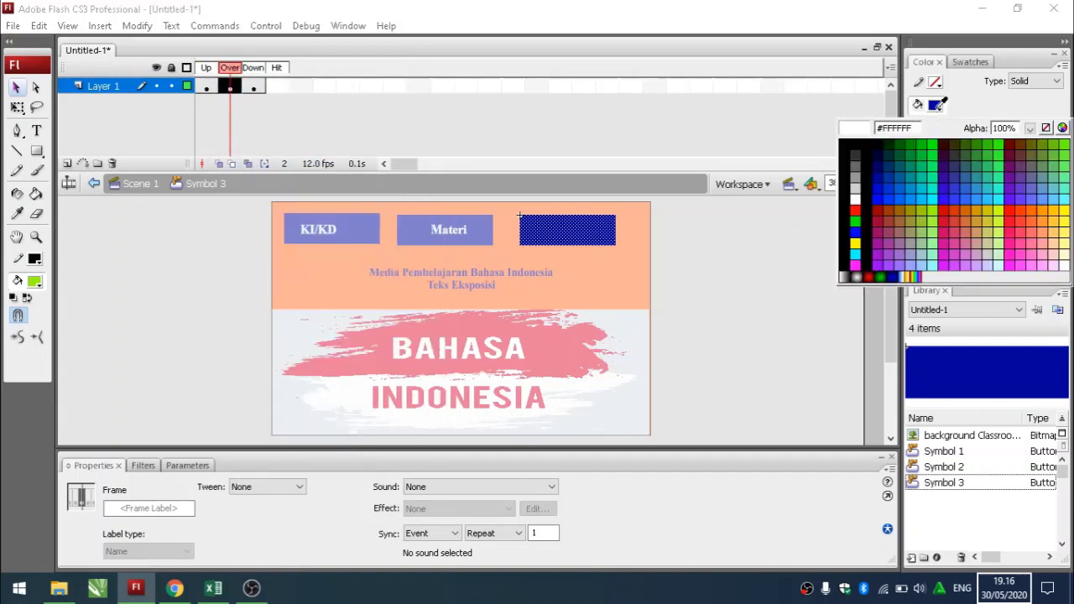
click(1051, 220)
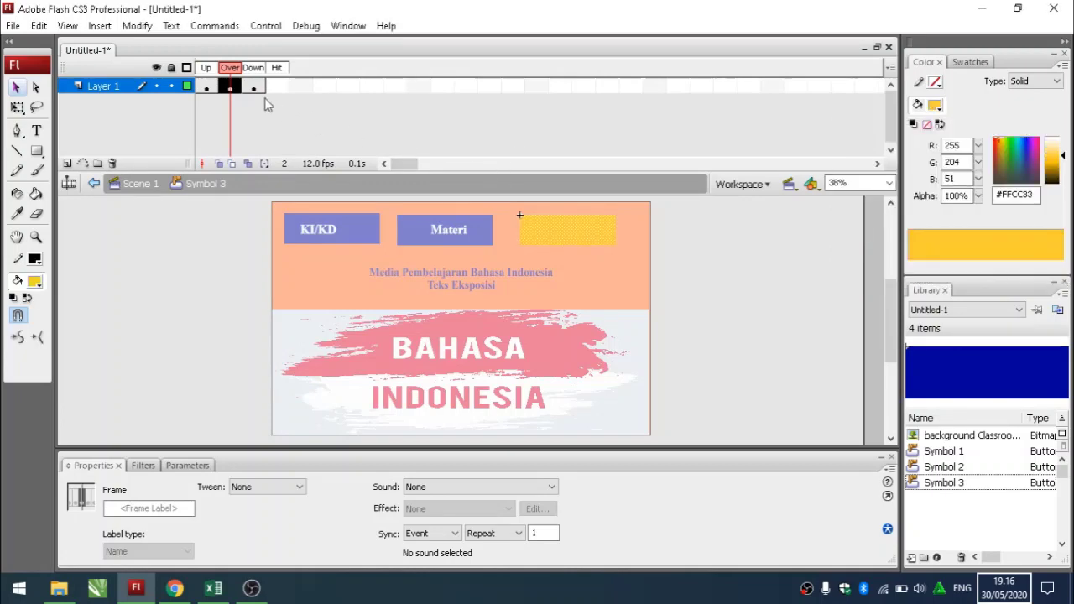
Return to the main scene, test the movie to check all three buttons, and leave nothing selected.
double_click(664, 258)
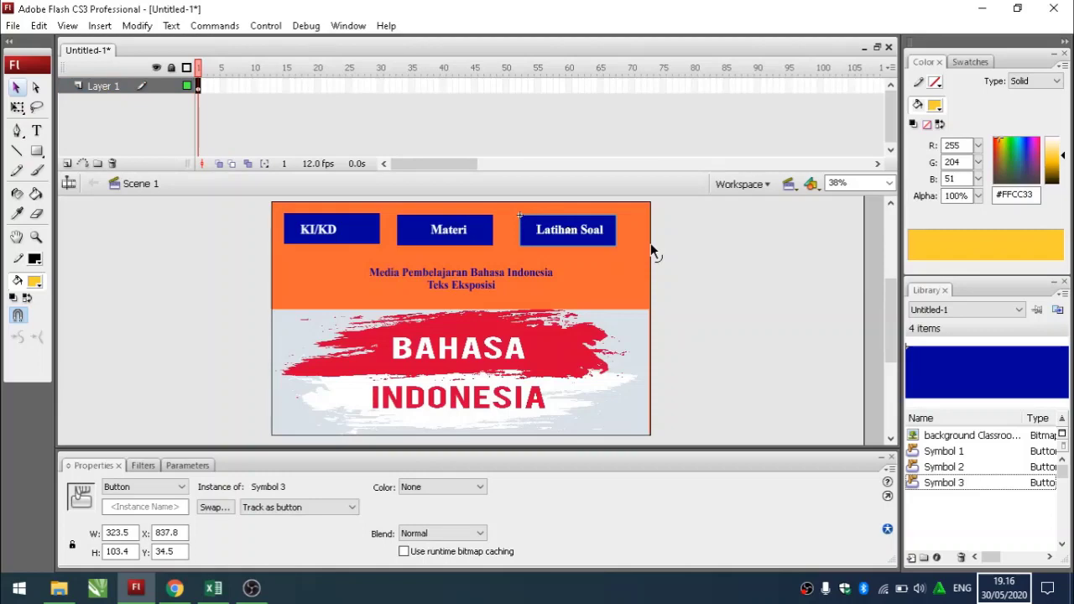
key(ctrl+Return)
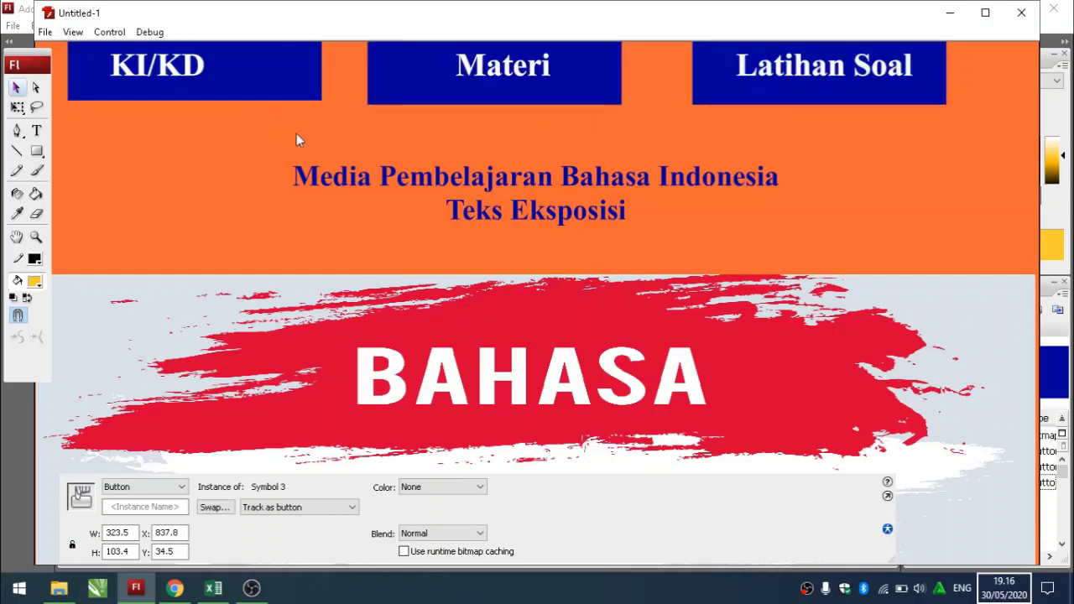
click(1021, 14)
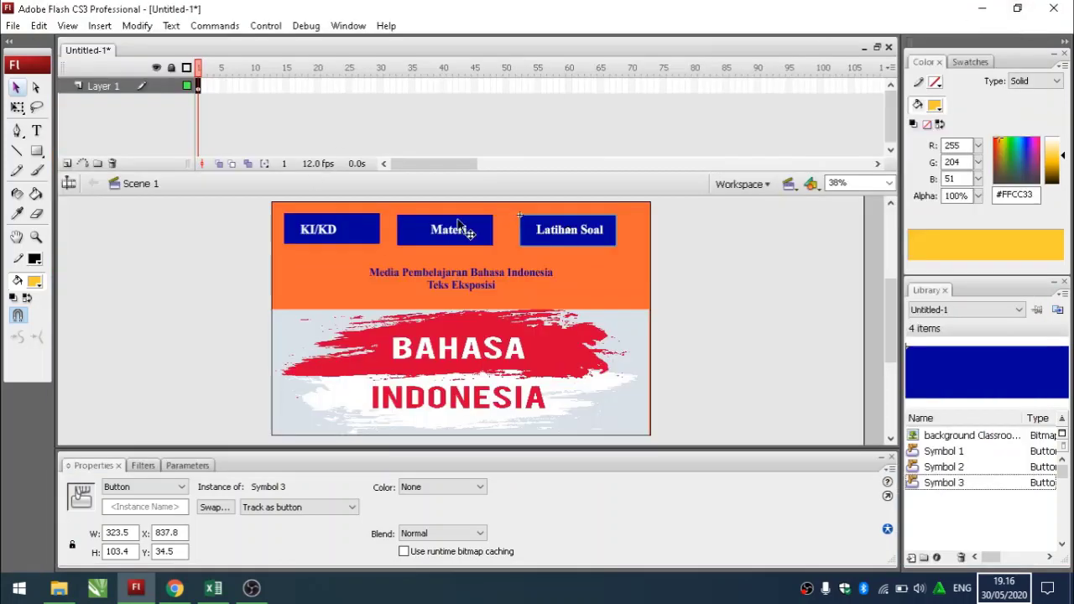
click(645, 248)
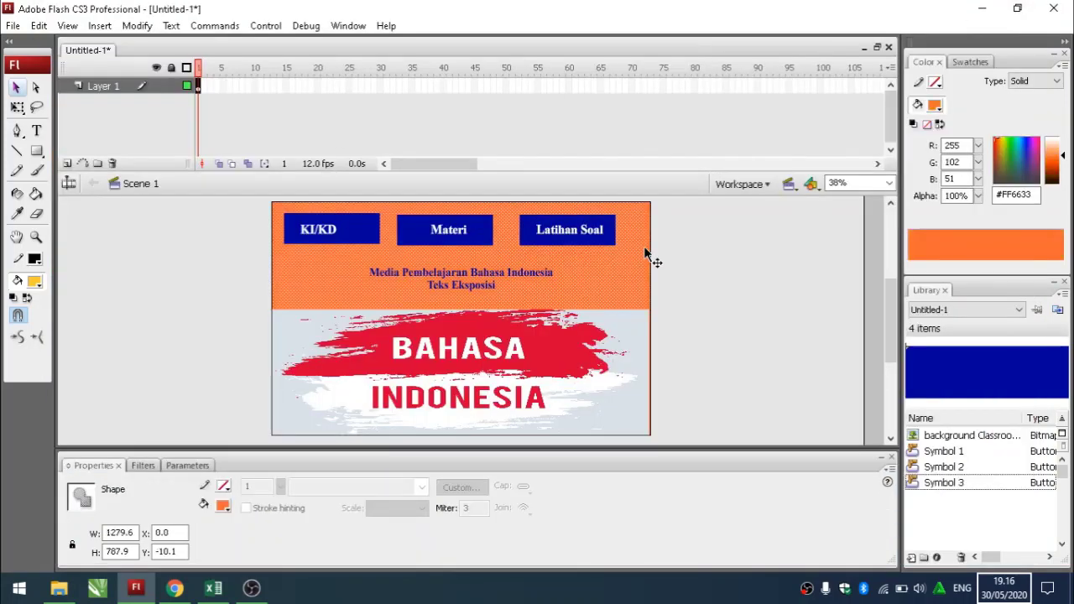
click(674, 249)
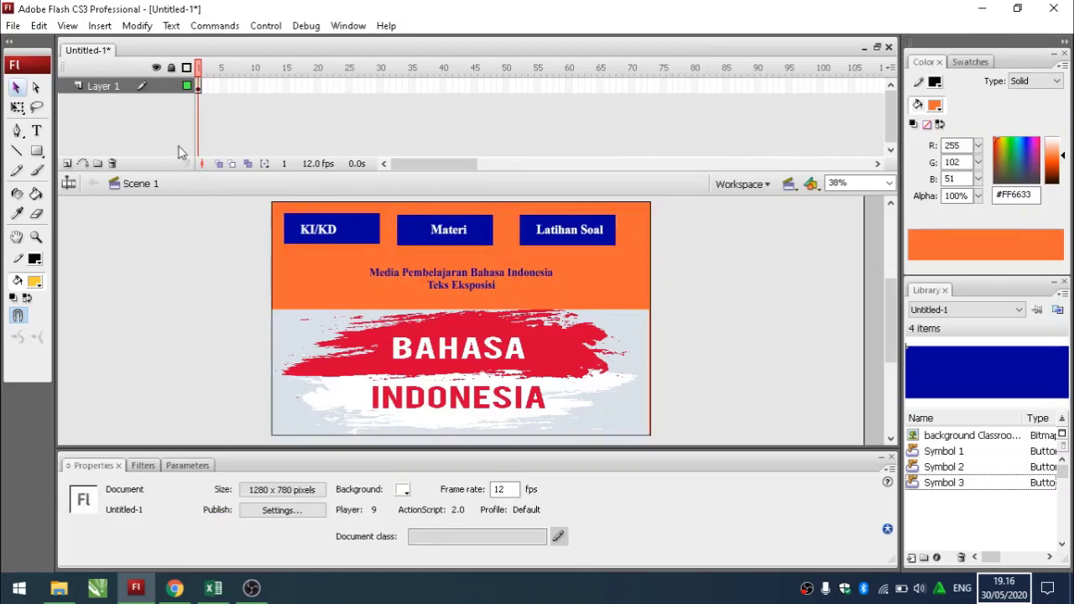
Rename Layer 1 as home.
double_click(107, 87)
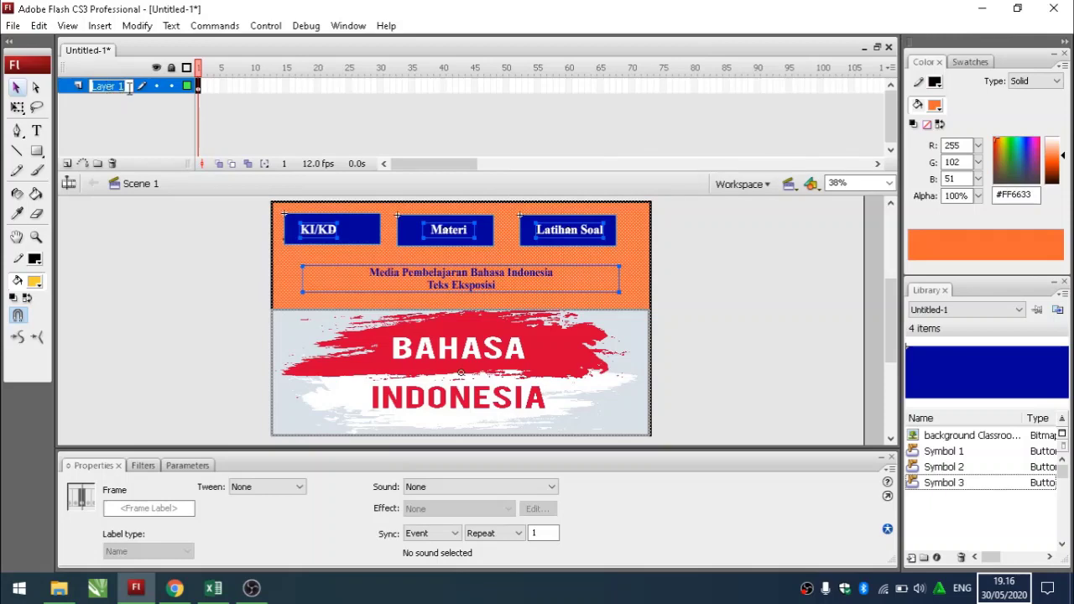
text(home)
click(118, 128)
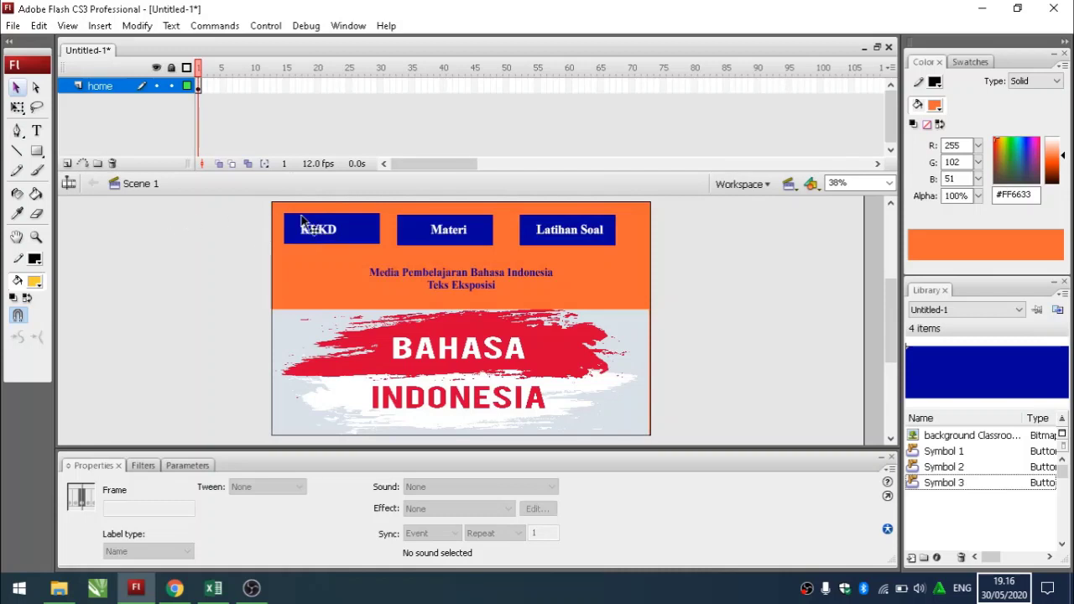
Add a new layer above home and insert a keyframe at its frame 2.
click(68, 165)
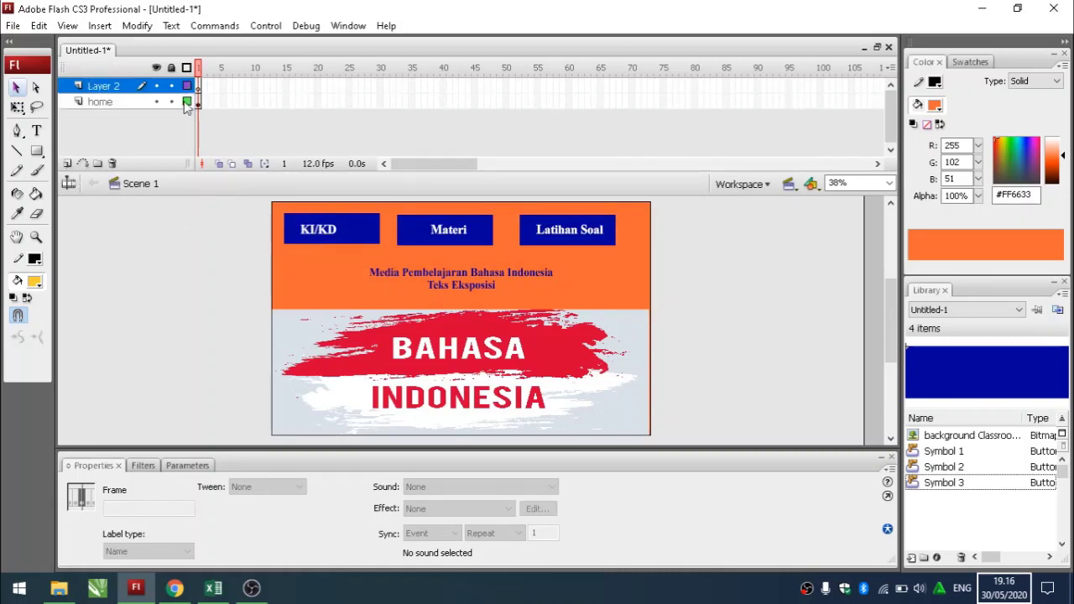
click(202, 88)
right_click(204, 91)
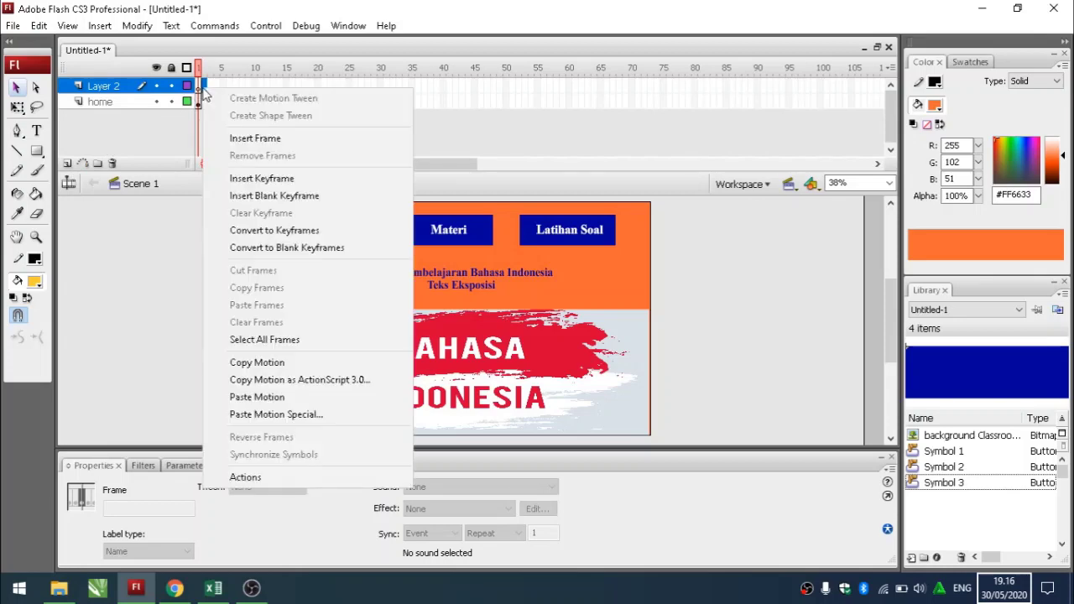
click(252, 177)
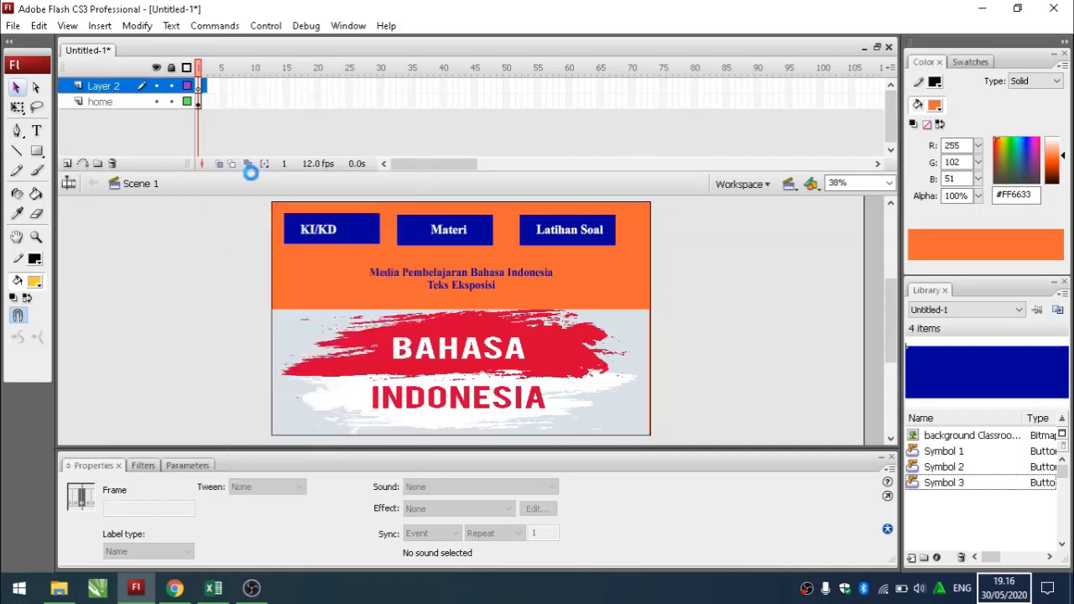
Rename the new layer as materi and select its frame 2.
double_click(126, 86)
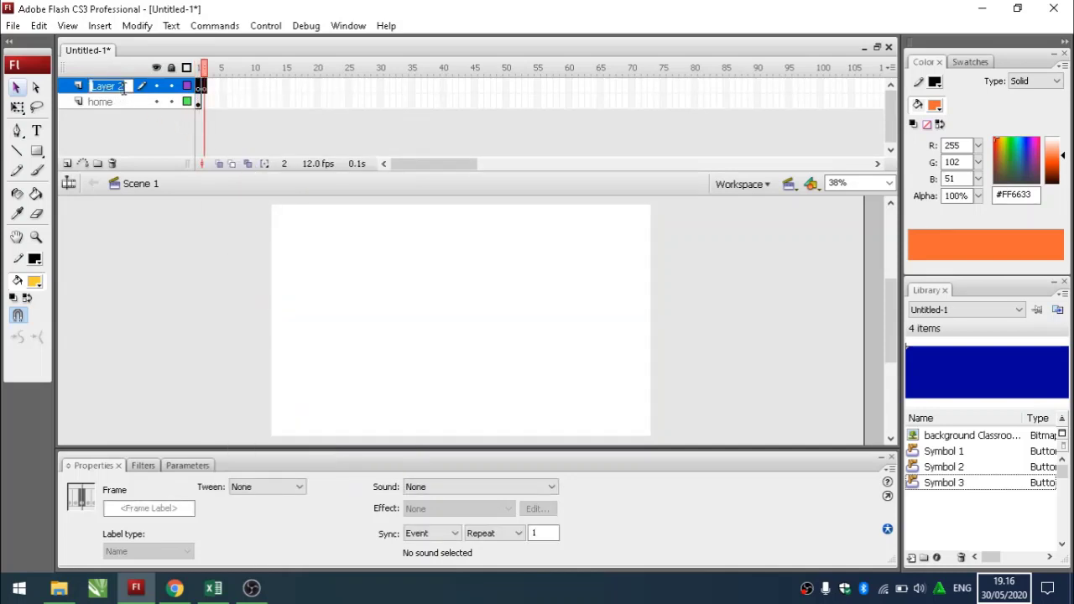
double_click(121, 86)
text(materi)
click(135, 137)
click(204, 86)
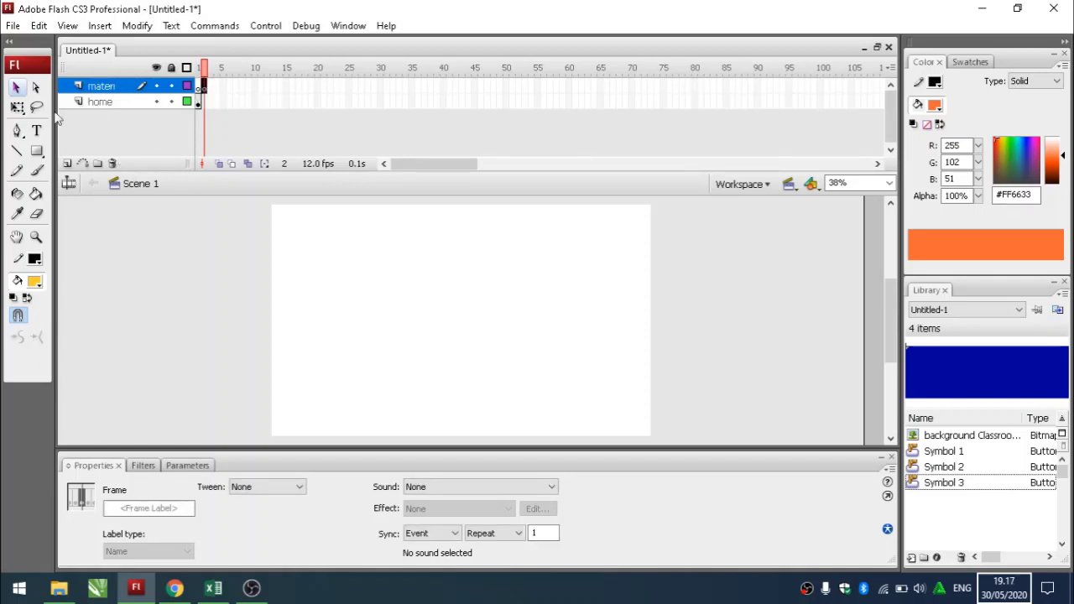
Add the title text "Materi Pembelajaran" near the top of the stage on frame 2 of the materi layer.
click(39, 130)
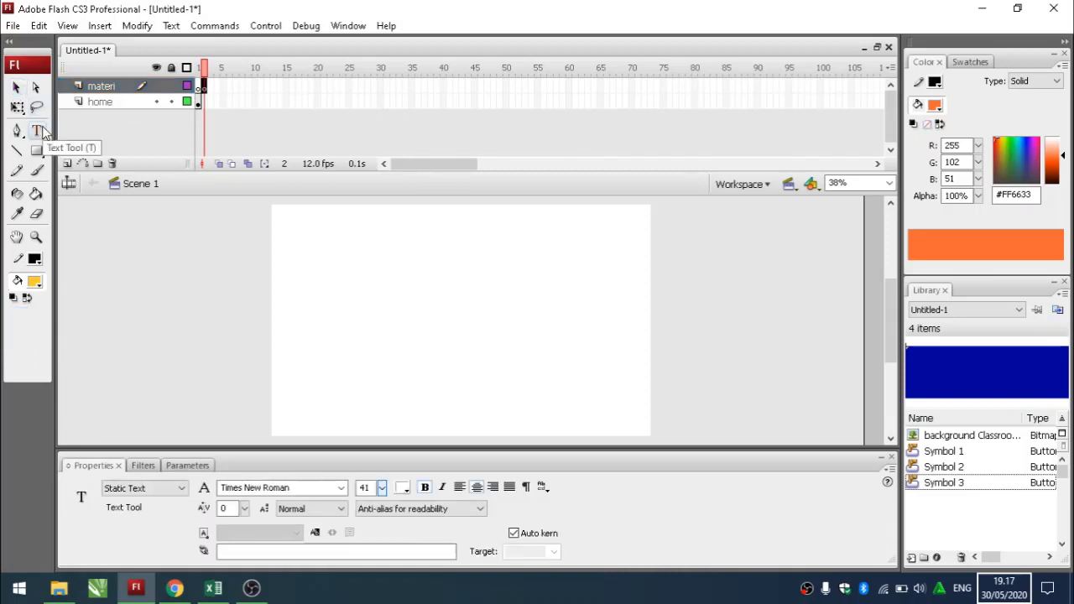
click(400, 237)
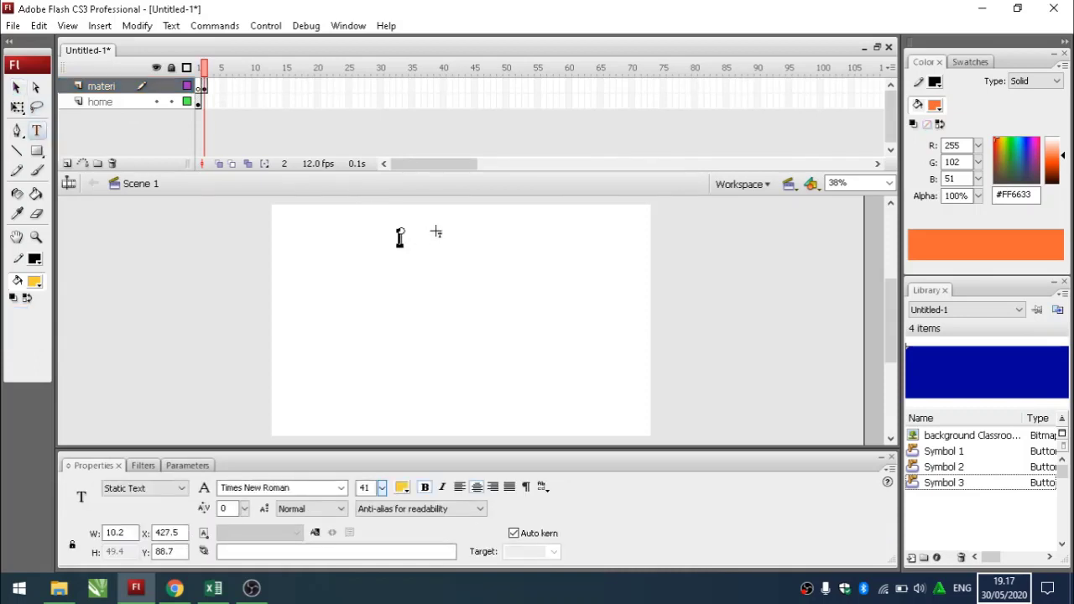
text(Materi Pr)
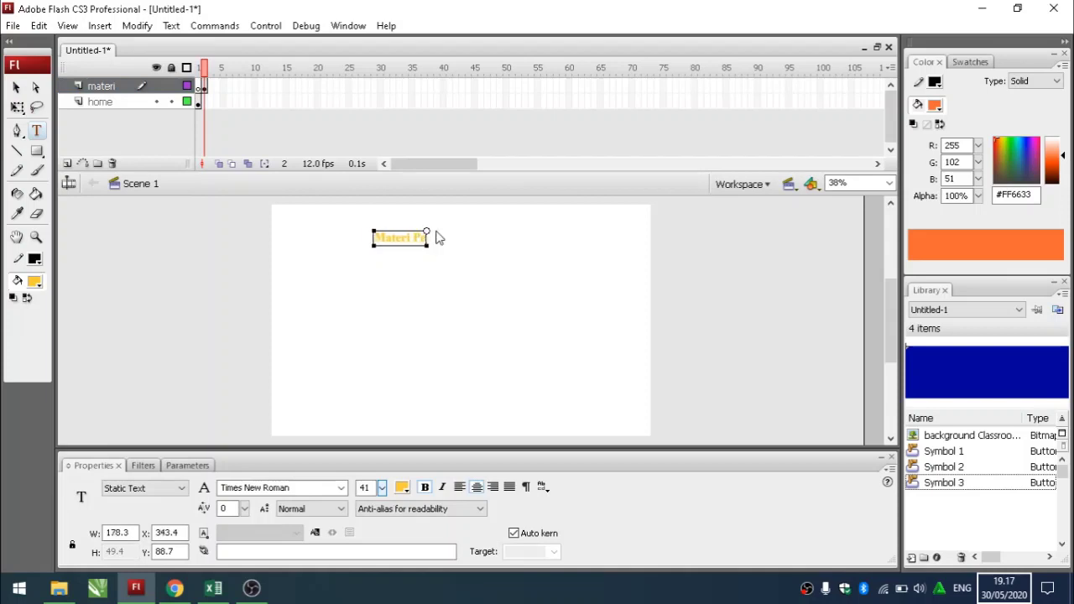
text(mbelajaran)
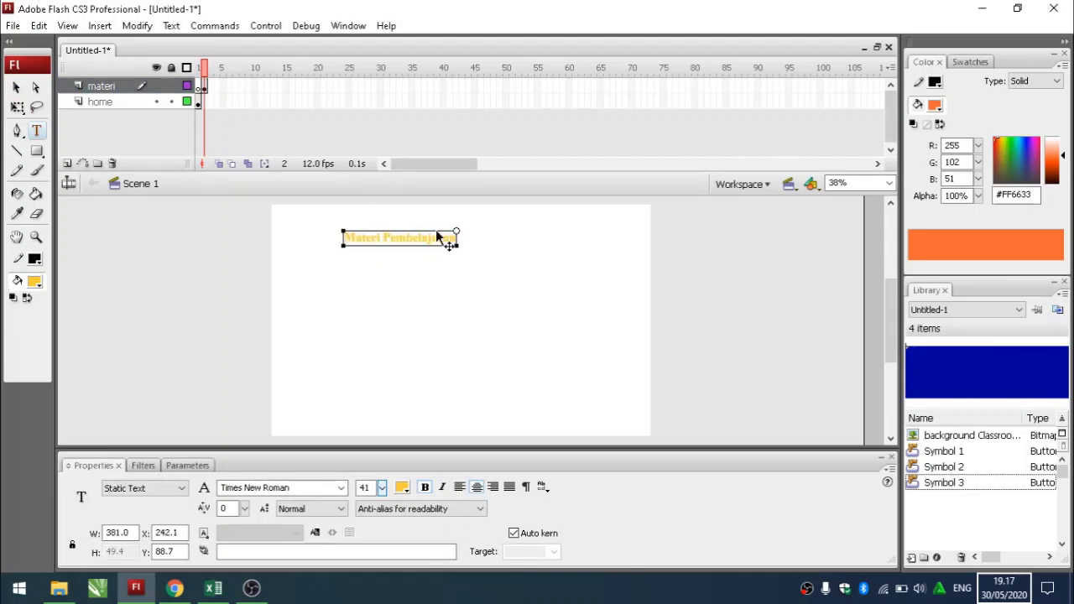
text(A)
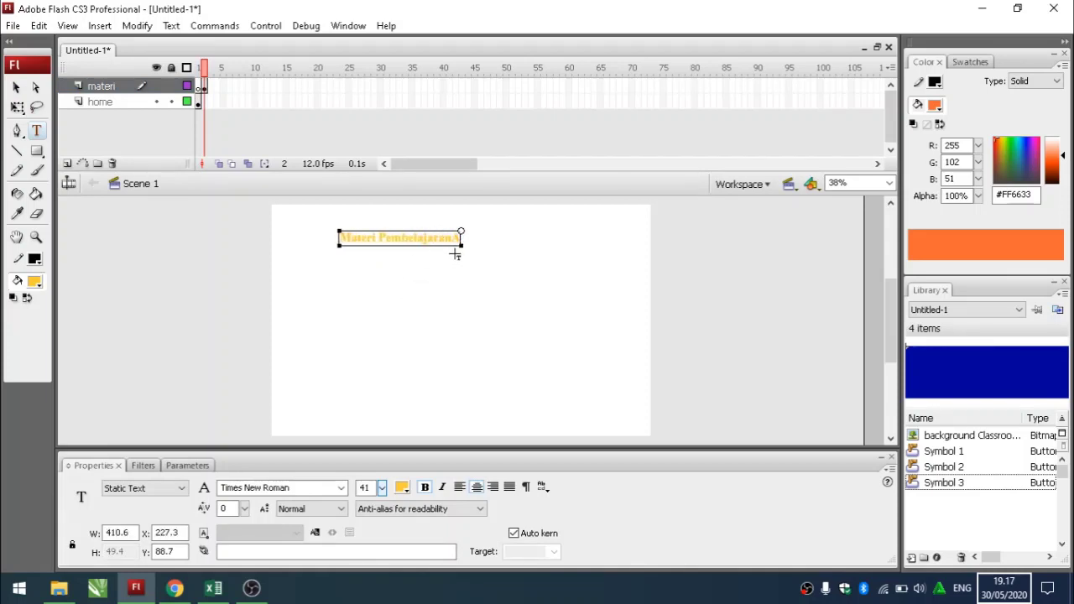
key(BackSpace)
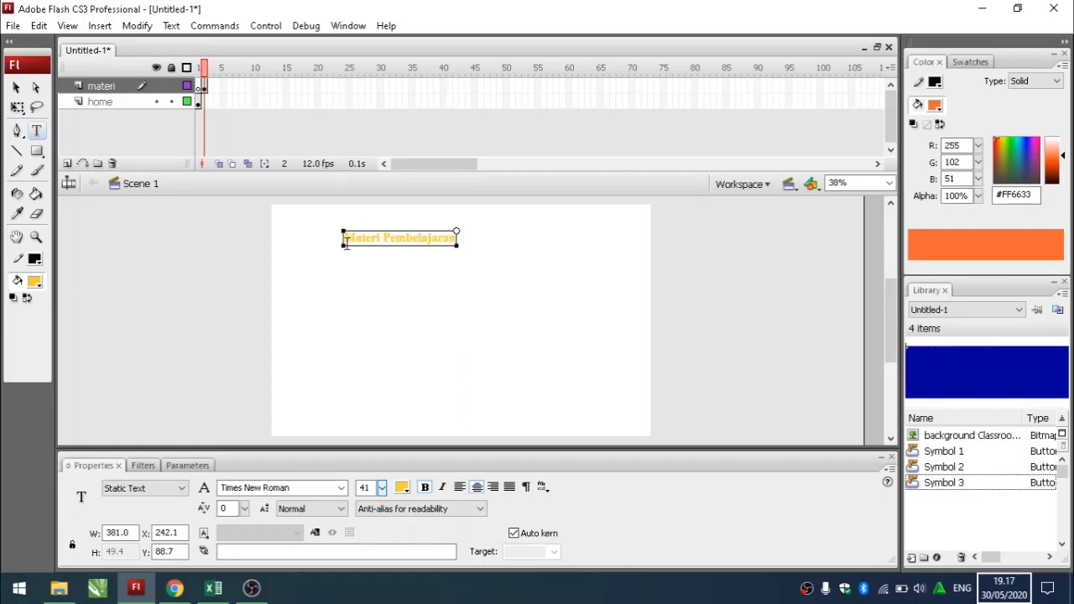
Set the title's text color to dark blue #000066 and move it right to about X 433, near the stage's center.
drag(344, 239, 472, 236)
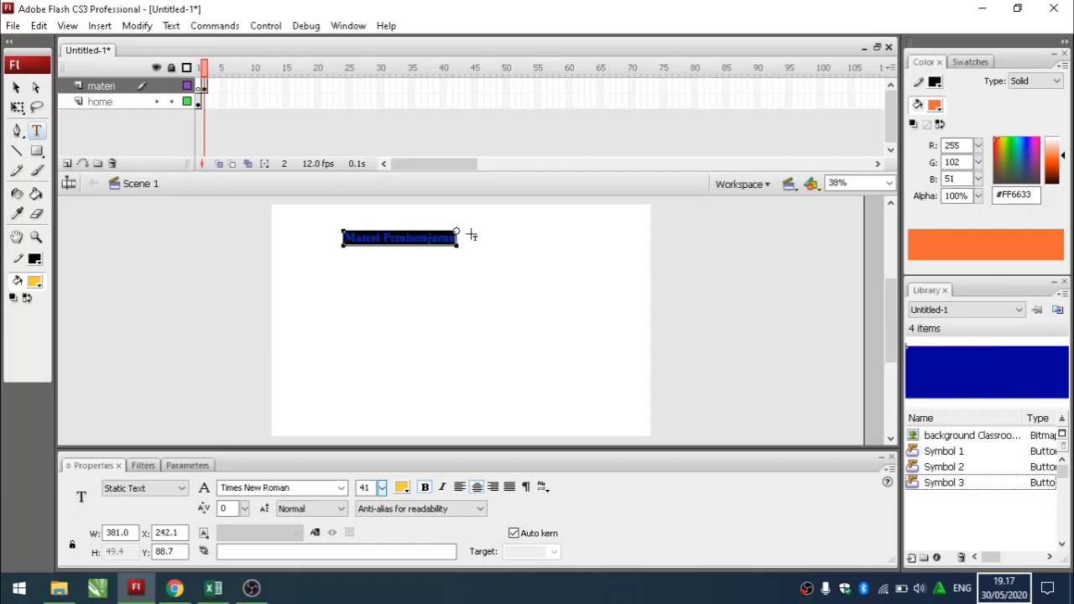
click(405, 493)
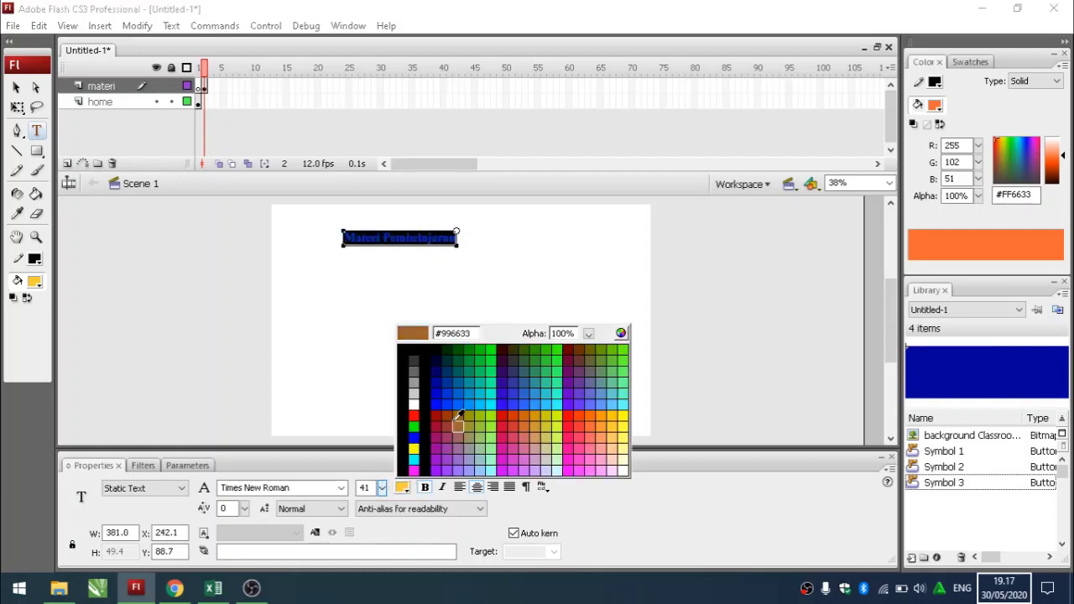
click(436, 370)
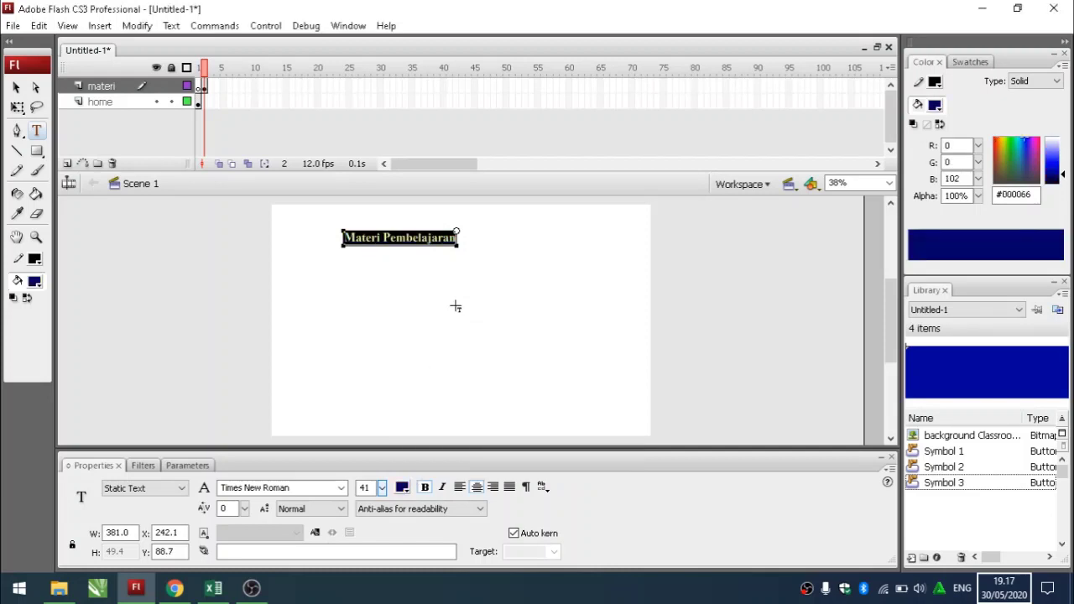
click(456, 291)
click(432, 237)
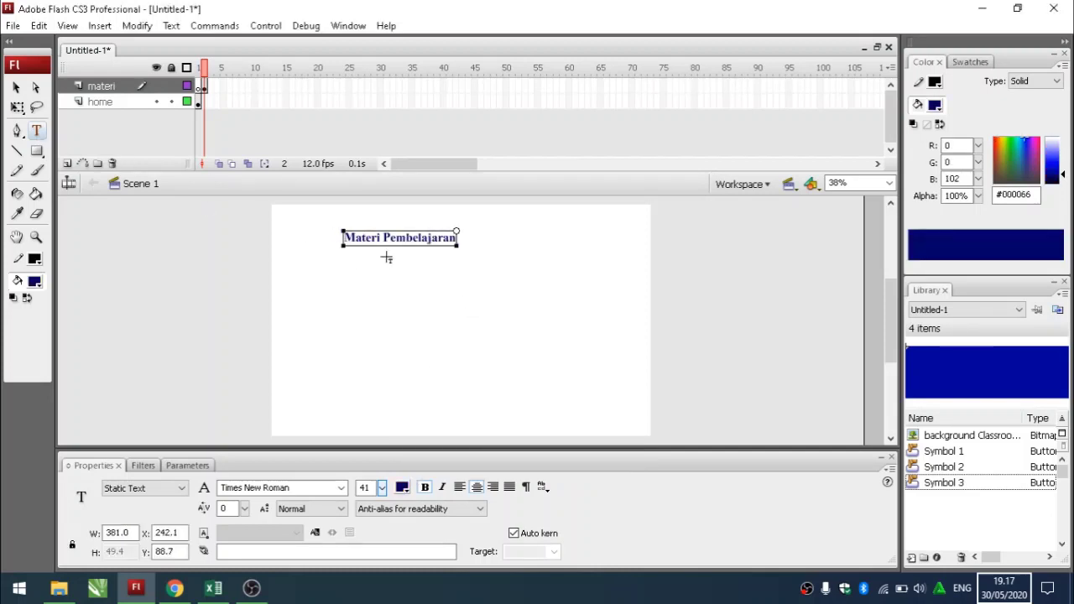
drag(402, 244, 459, 245)
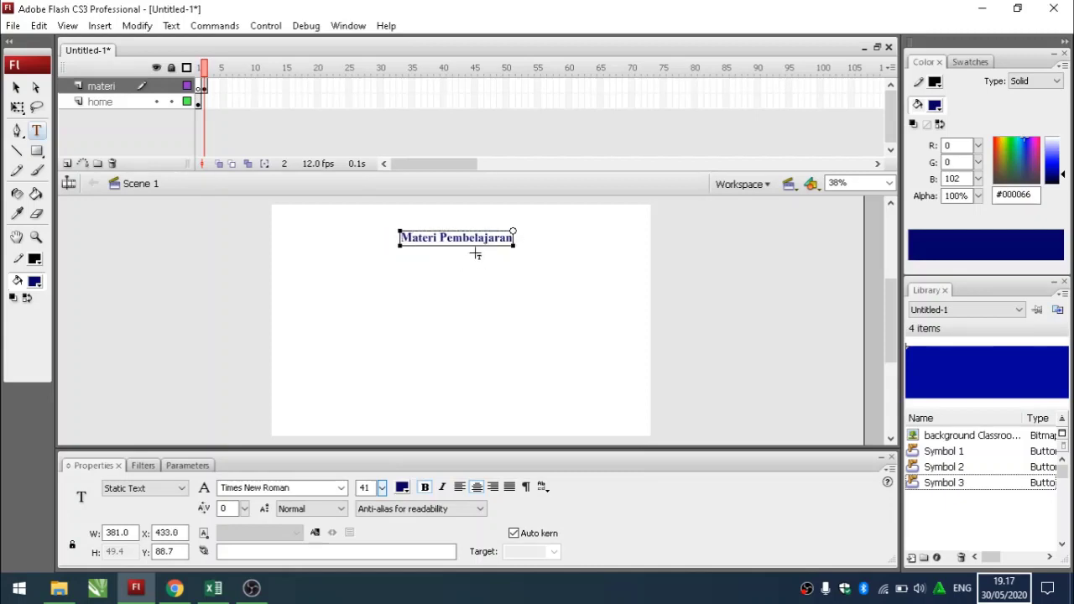
click(475, 254)
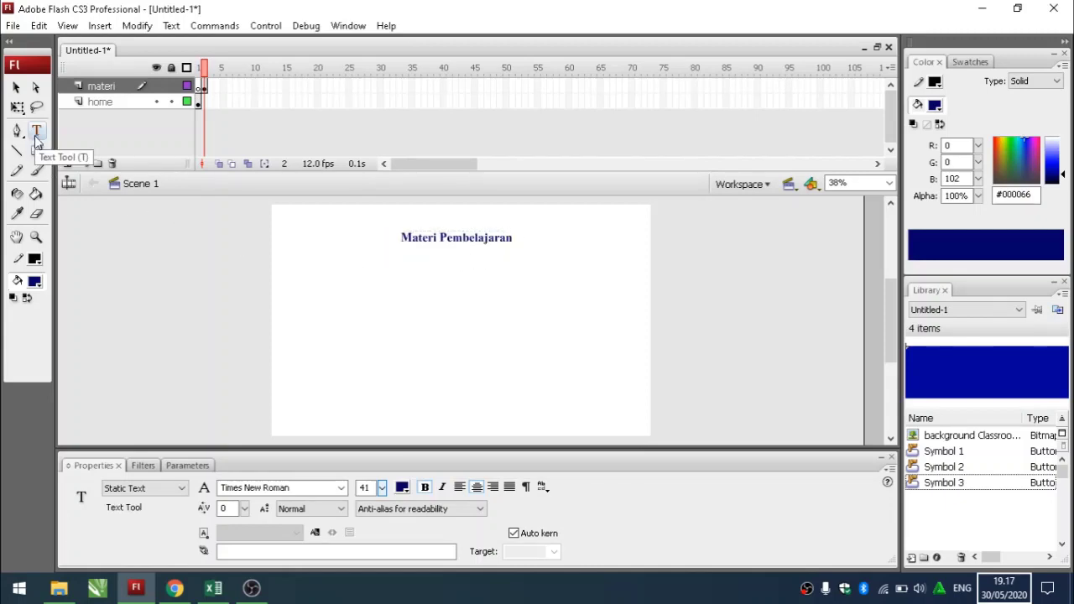
Add a second text block reading "1. Pengertian" below and to the left of the title.
click(331, 261)
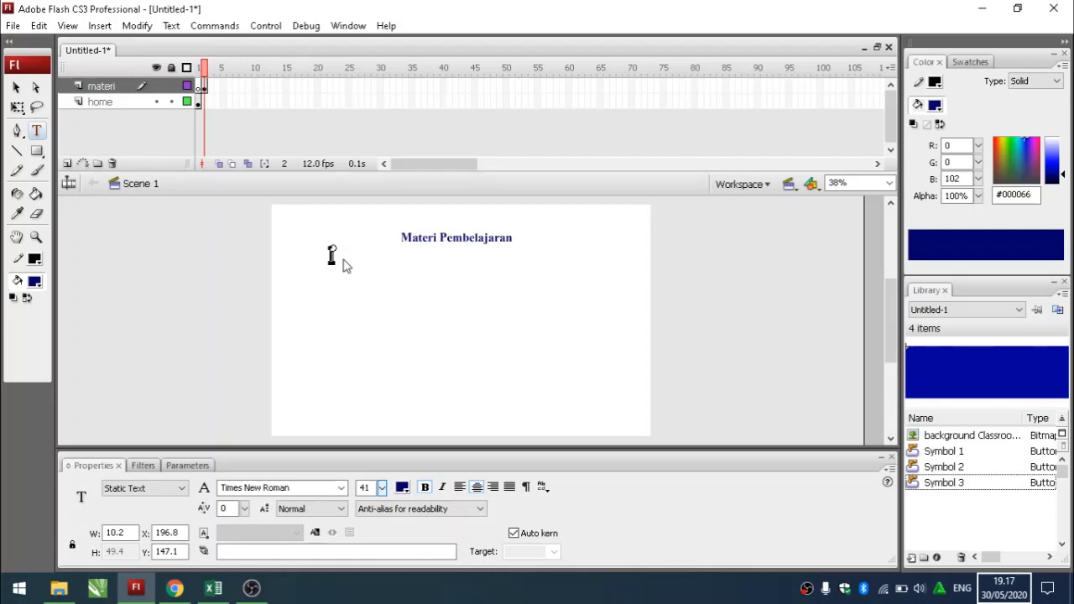
text(1. Pengertiam)
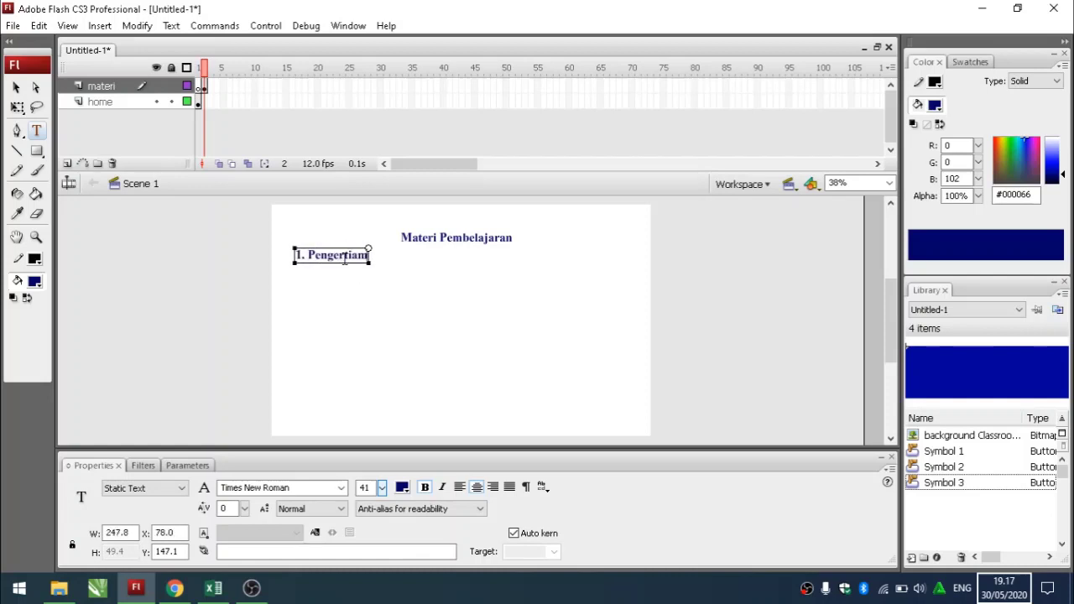
key(BackSpace)
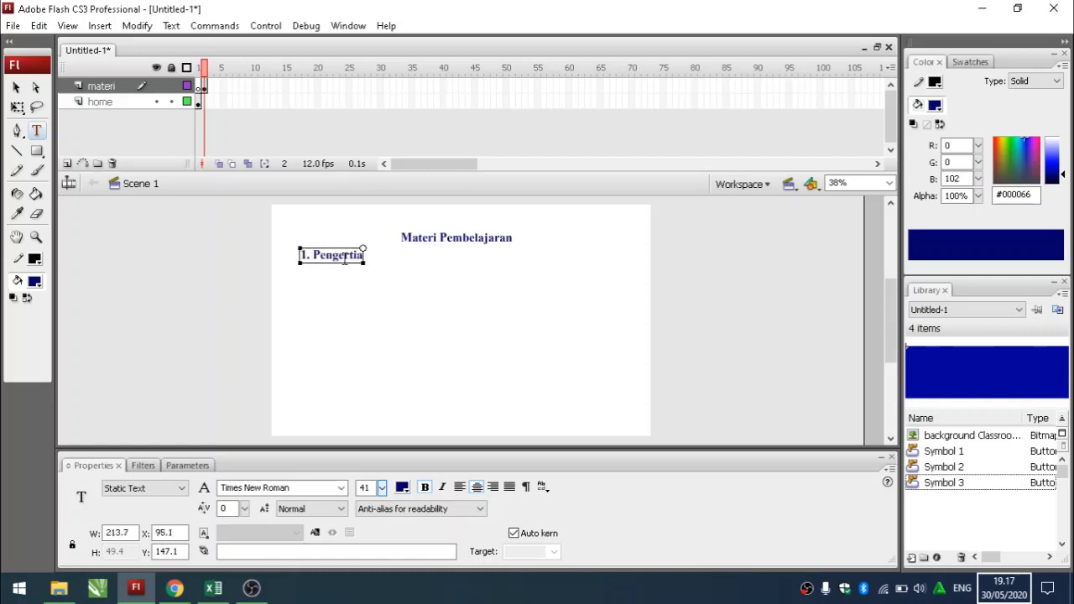
text(n)
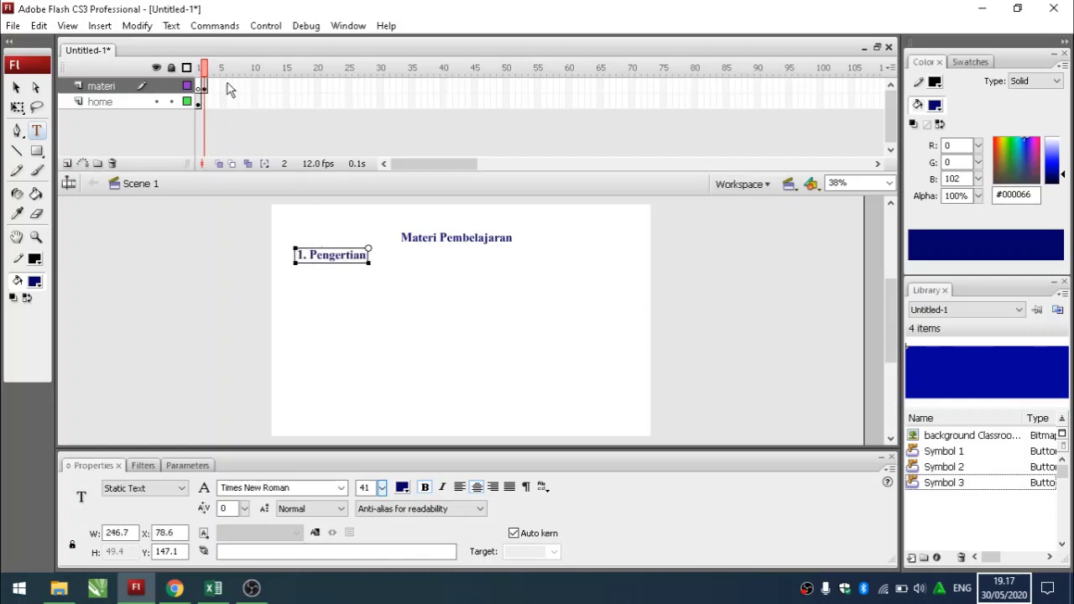
Check the home frame, extend the materi list item to "1. Pengertian Teks Eksposisi" and reposition it at about X 34, Y 174.
click(200, 103)
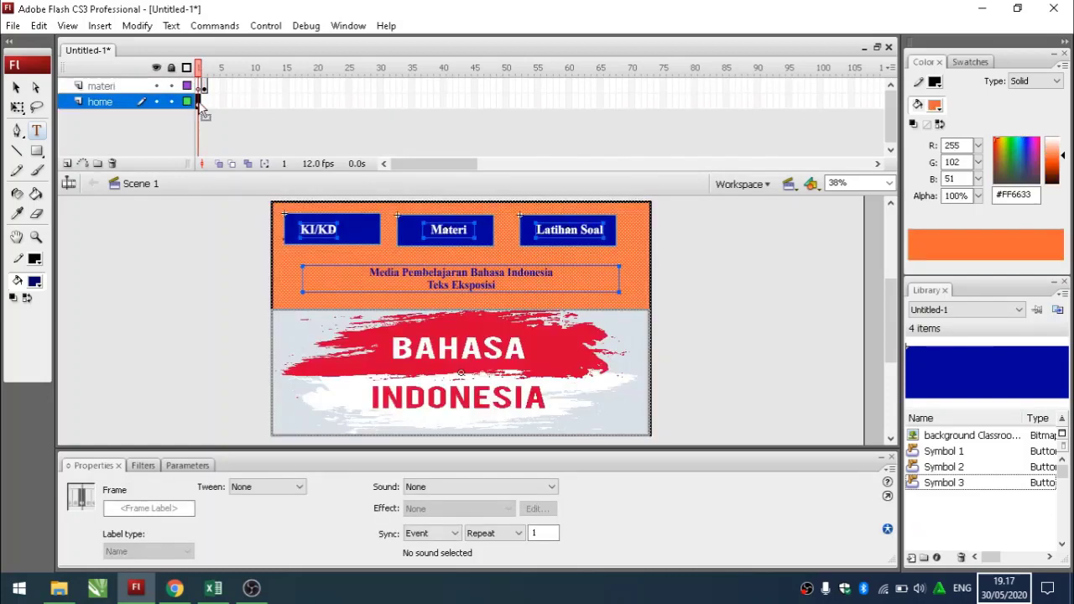
click(256, 265)
click(204, 87)
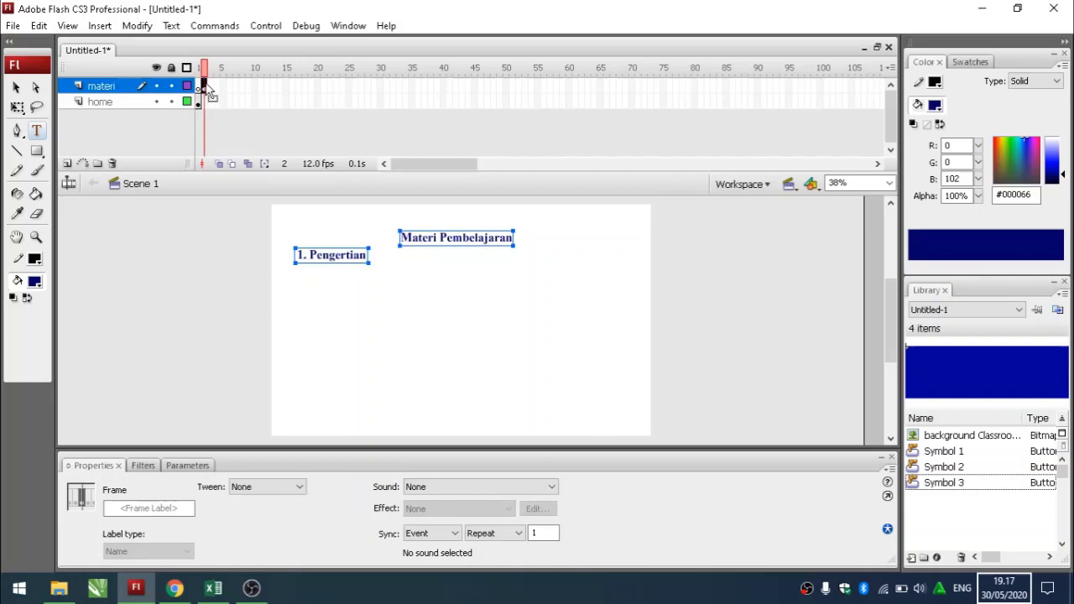
click(369, 257)
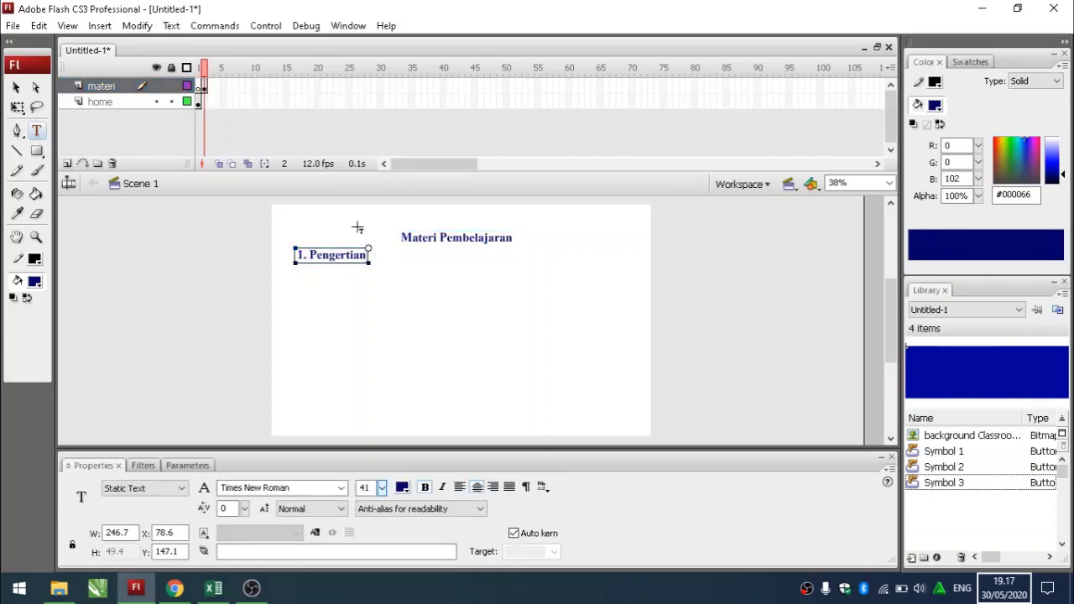
text(Teks)
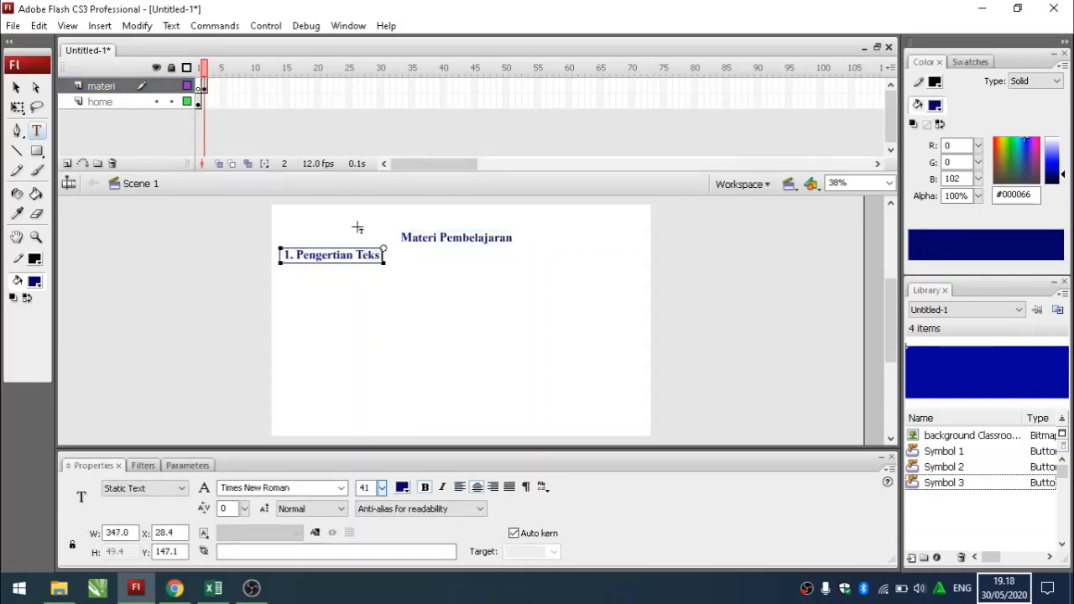
text( Eksosisi)
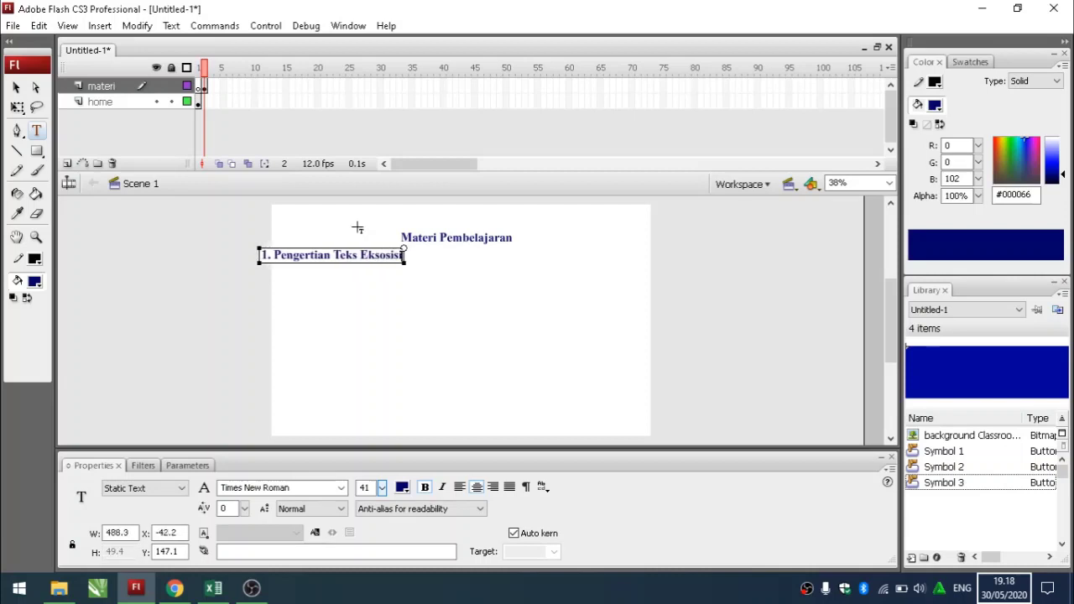
key(Escape)
click(390, 277)
drag(390, 265, 434, 254)
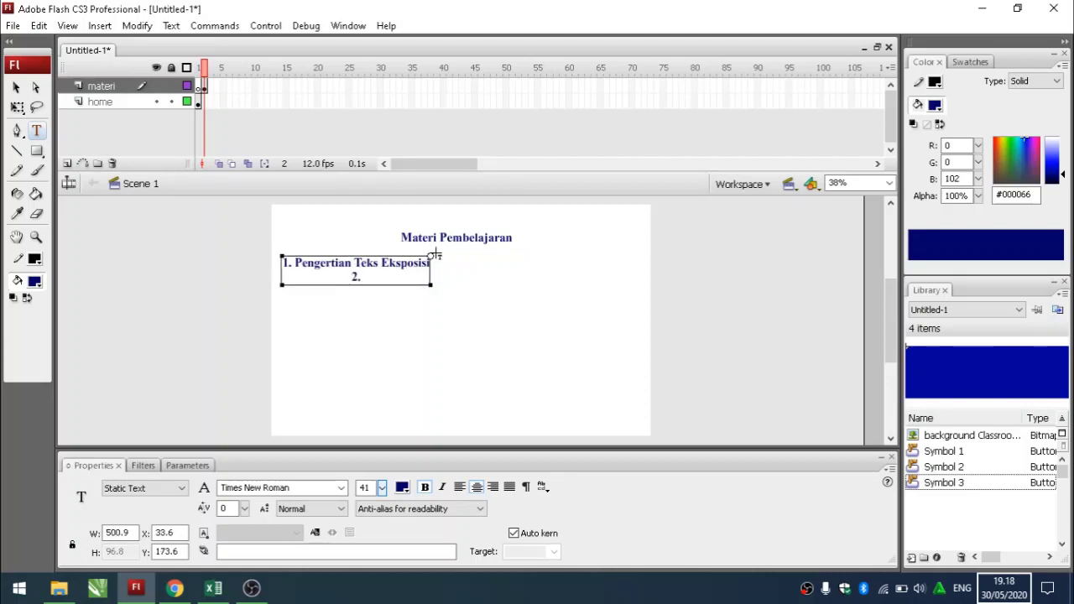
Add the list items "2. Struktur Teks Eksposisi" and "3. Kebahasaan Teks Eksposisi" below the first item.
text(Strutur)
key(BackSpace)
key(BackSpace)
key(BackSpace)
text(ktur Teks)
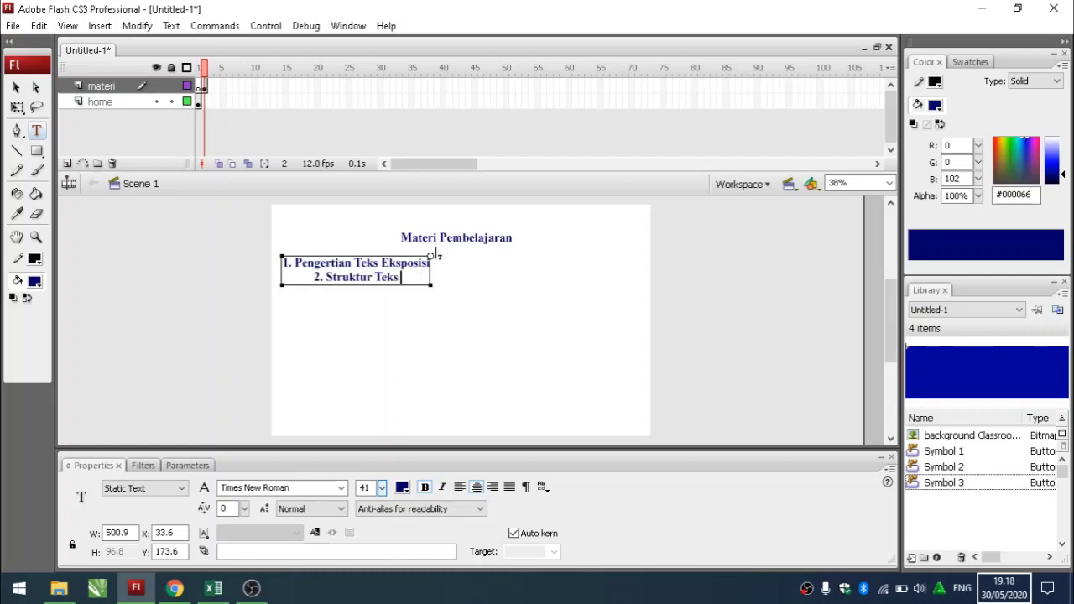
text( Eksposisi)
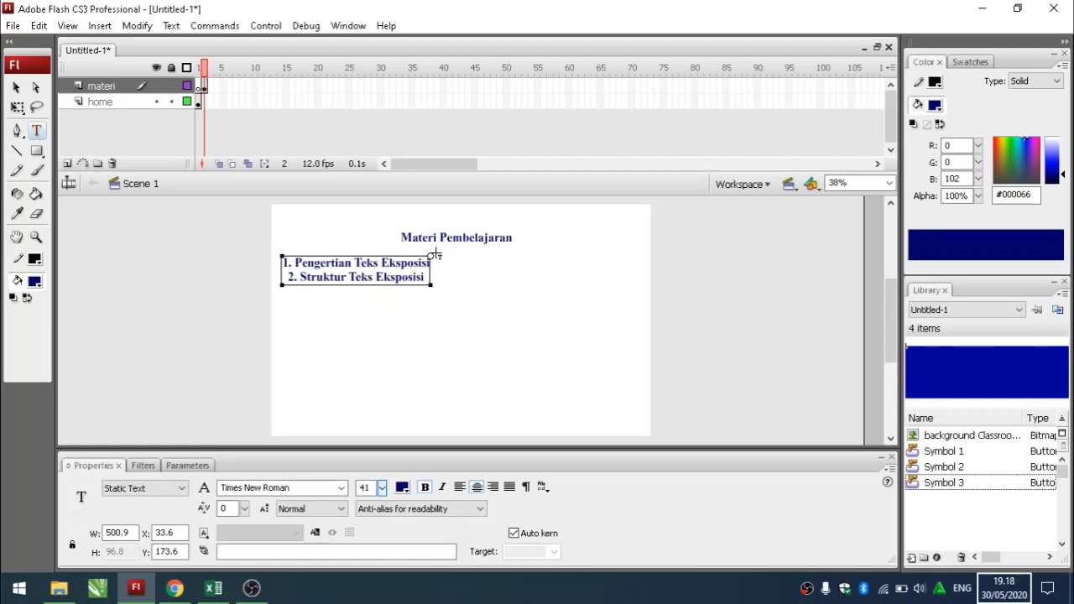
key(Return)
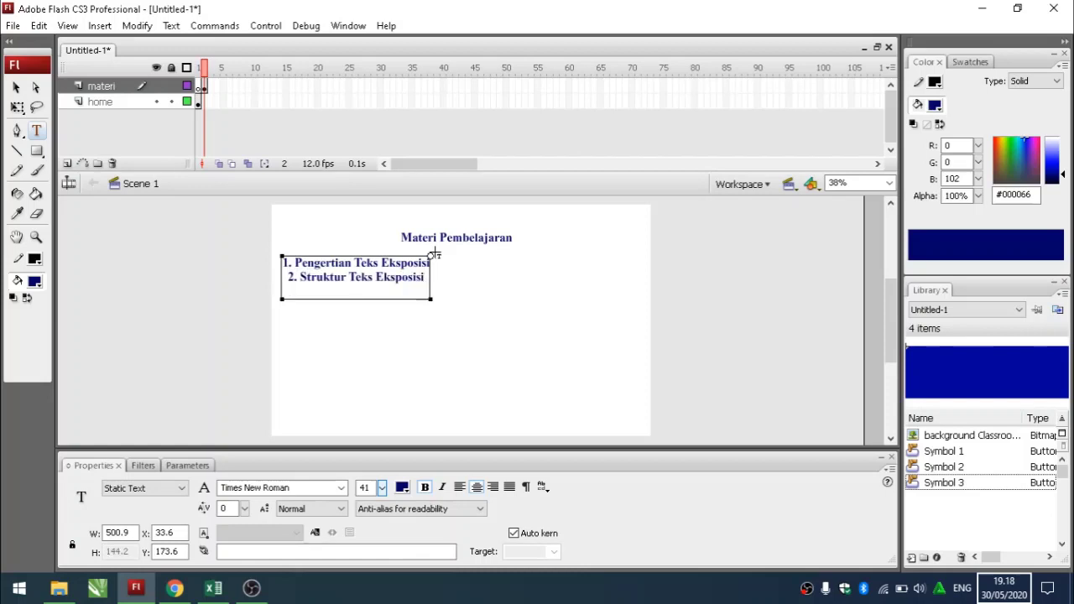
text(3. Kebahasaan Teks Eks)
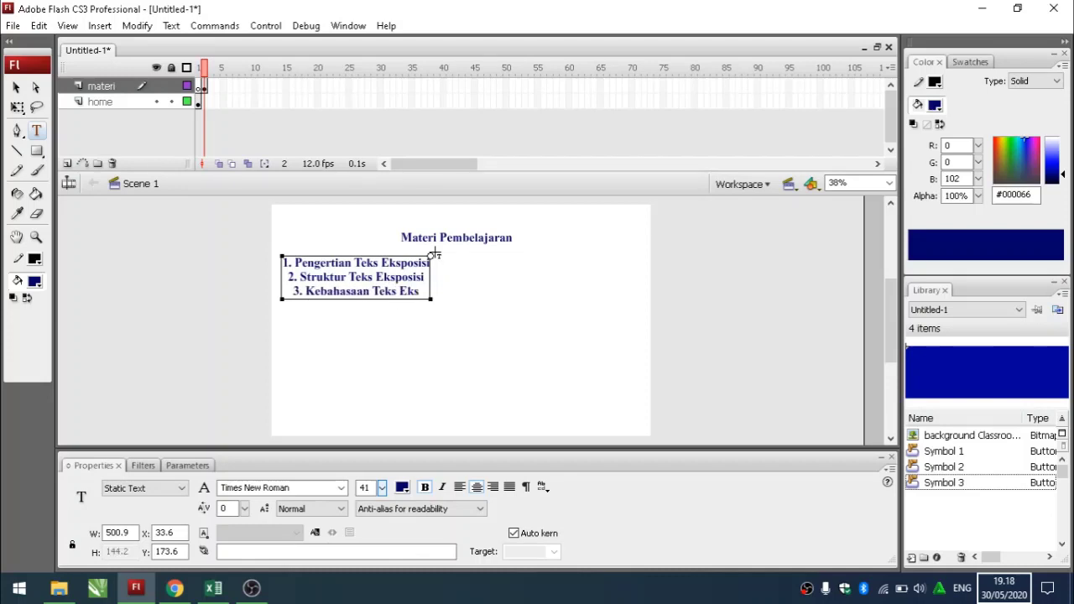
text(posisi)
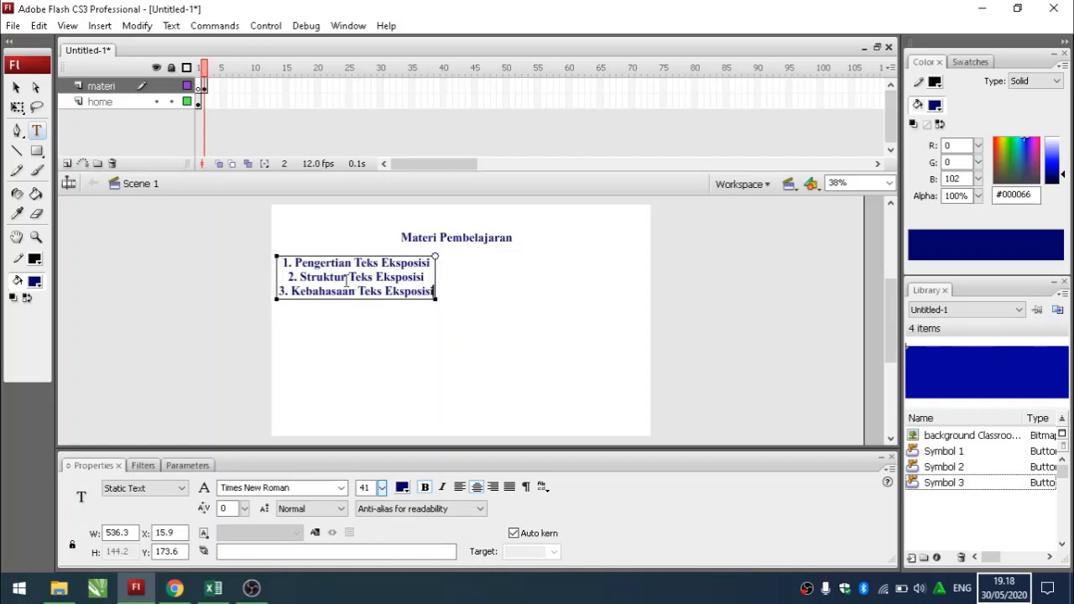
Left-align the three-item topic list and move it to about X 61, Y 192.
drag(297, 265, 422, 298)
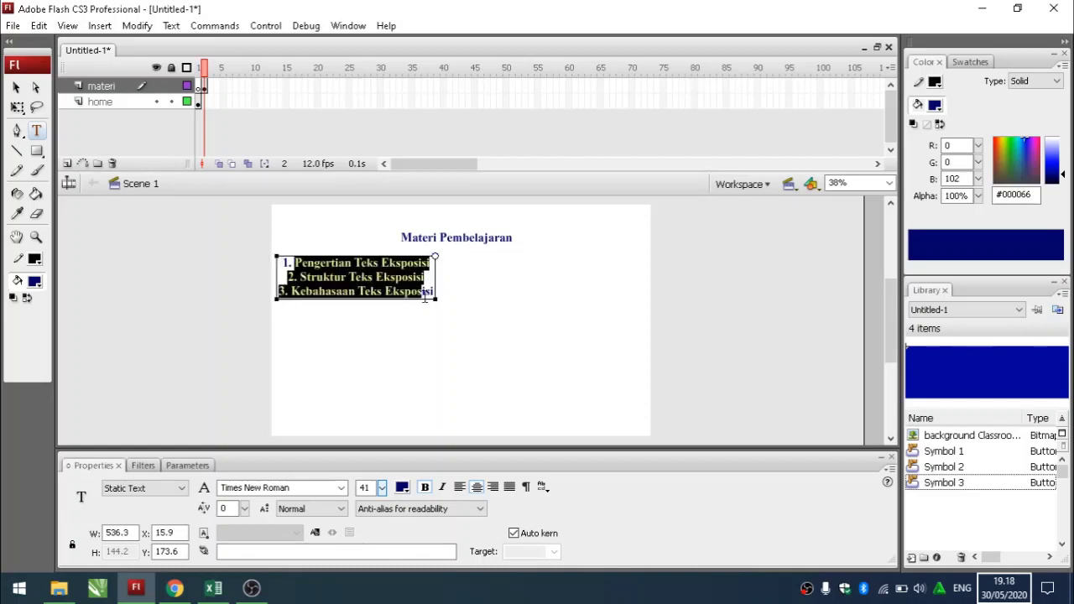
click(460, 488)
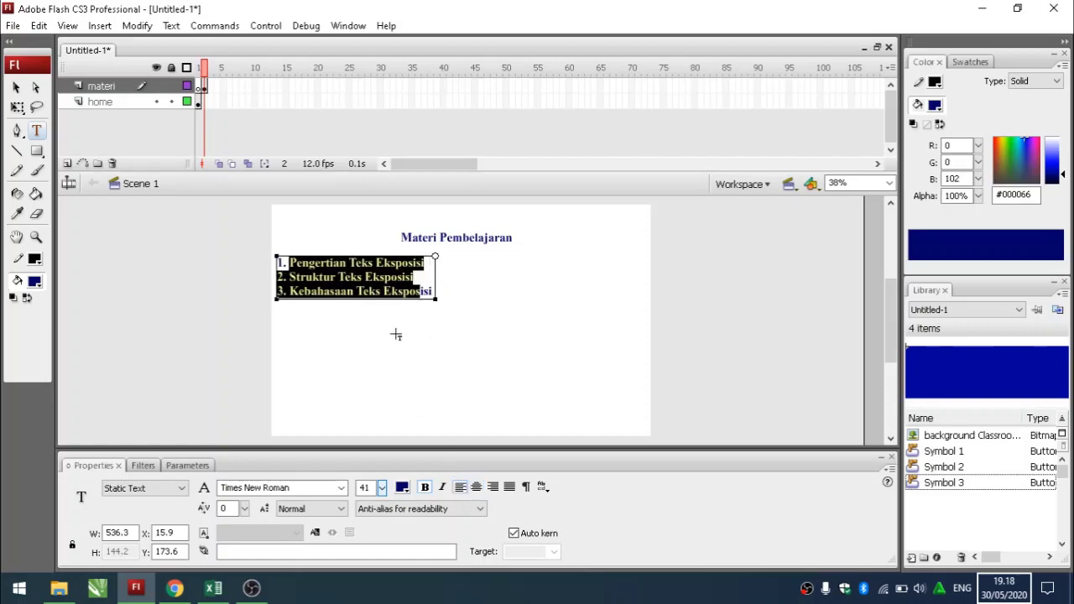
click(390, 291)
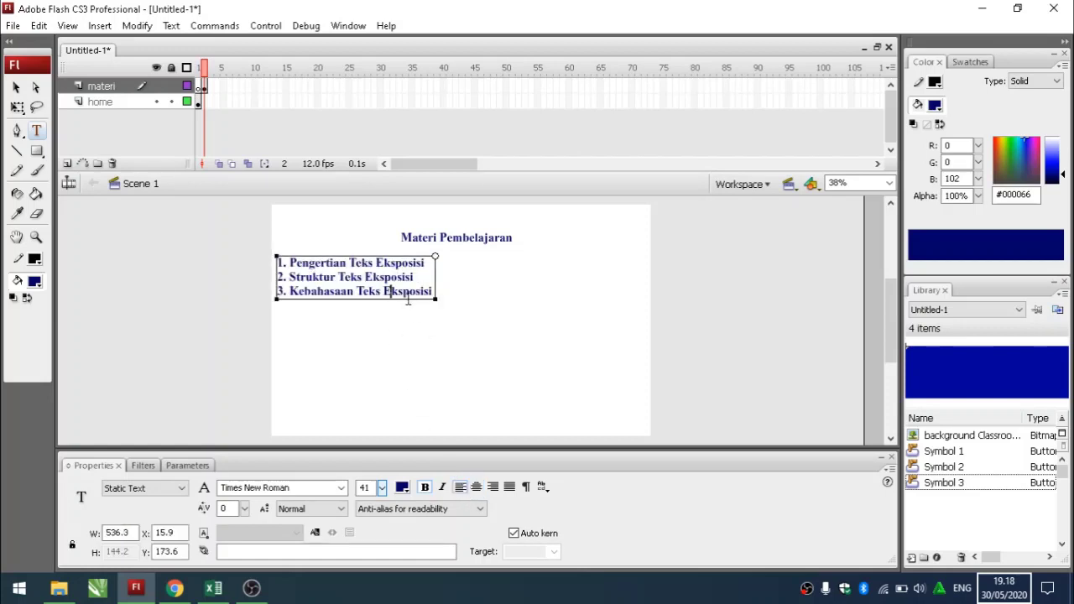
drag(411, 306, 425, 311)
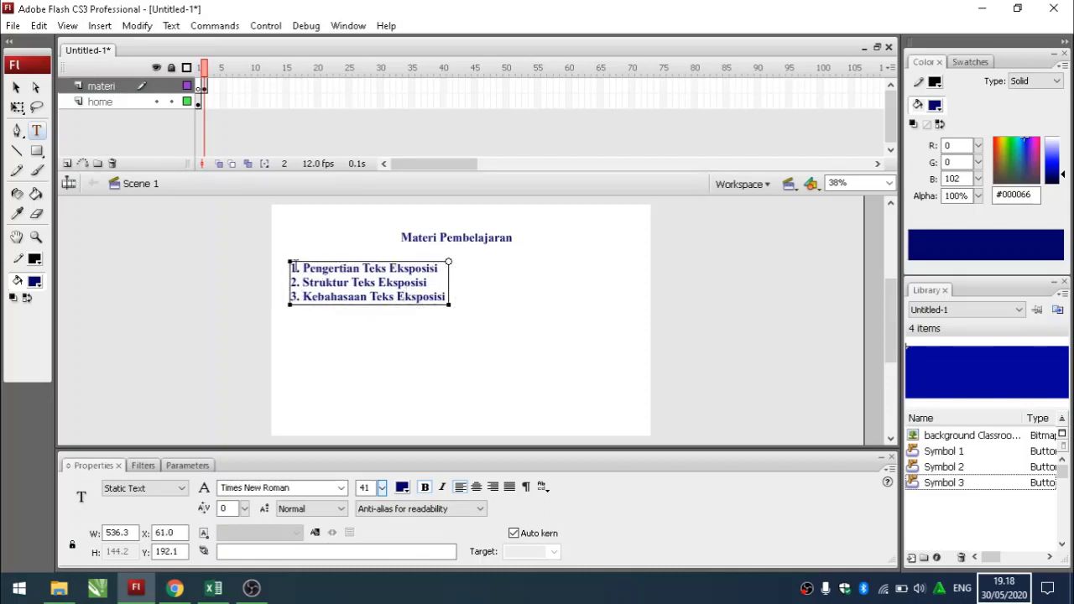
Set the font size of the whole topic list to 20.
key(ctrl+a)
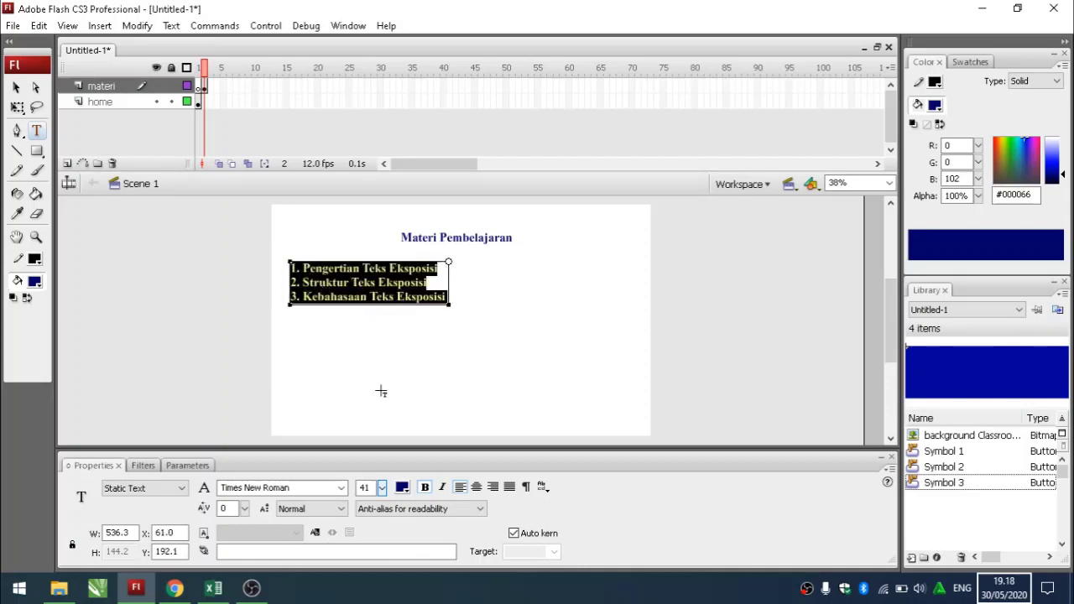
double_click(366, 489)
text(20)
key(Return)
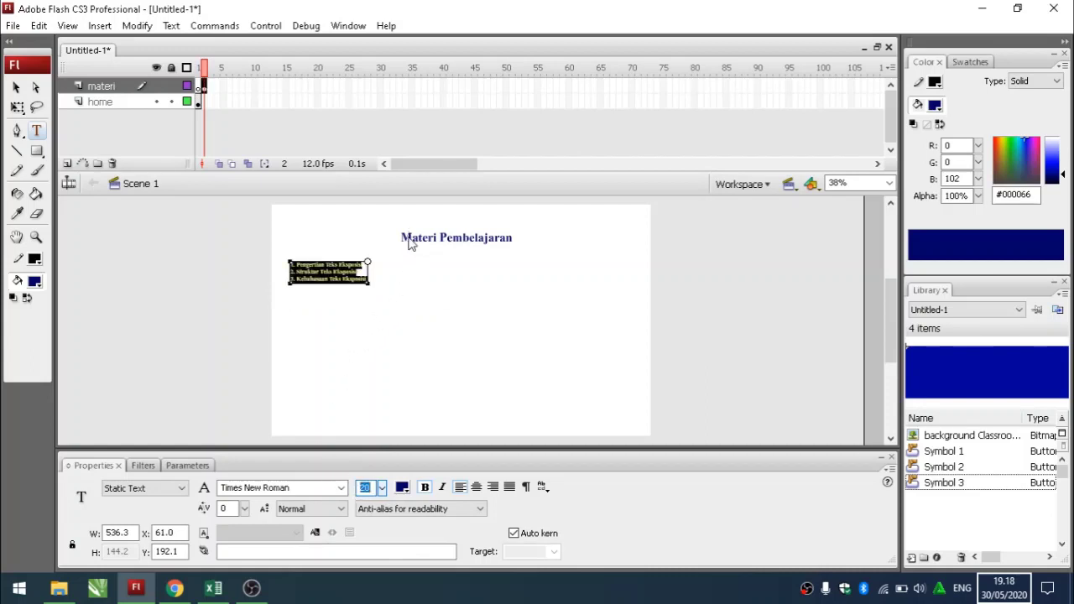
Set the font size of the "Materi Pembelajaran" title to 30.
click(409, 238)
drag(402, 239, 517, 239)
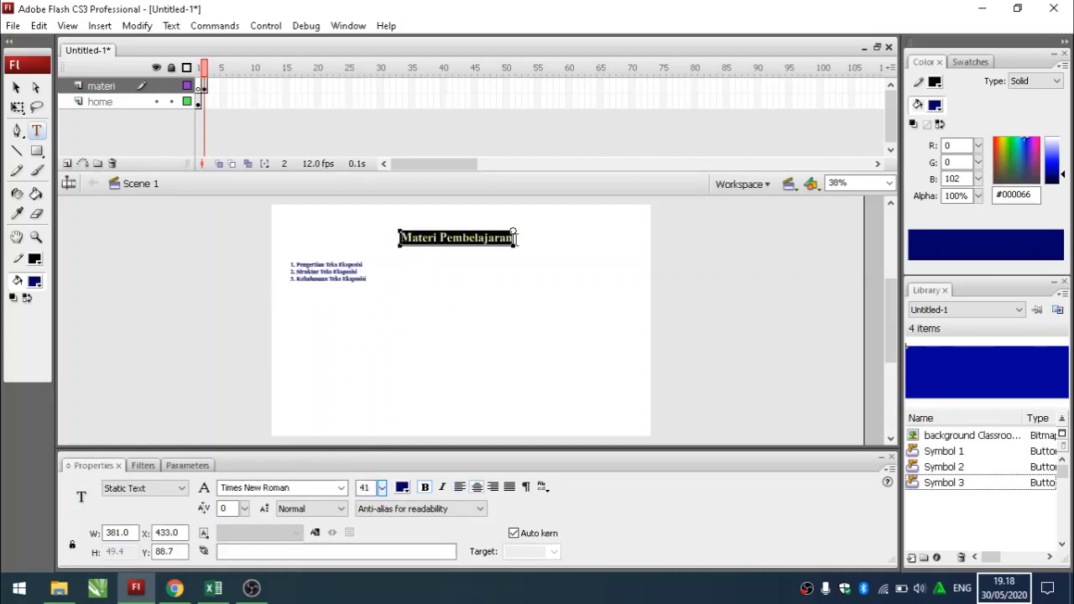
double_click(366, 488)
text(30)
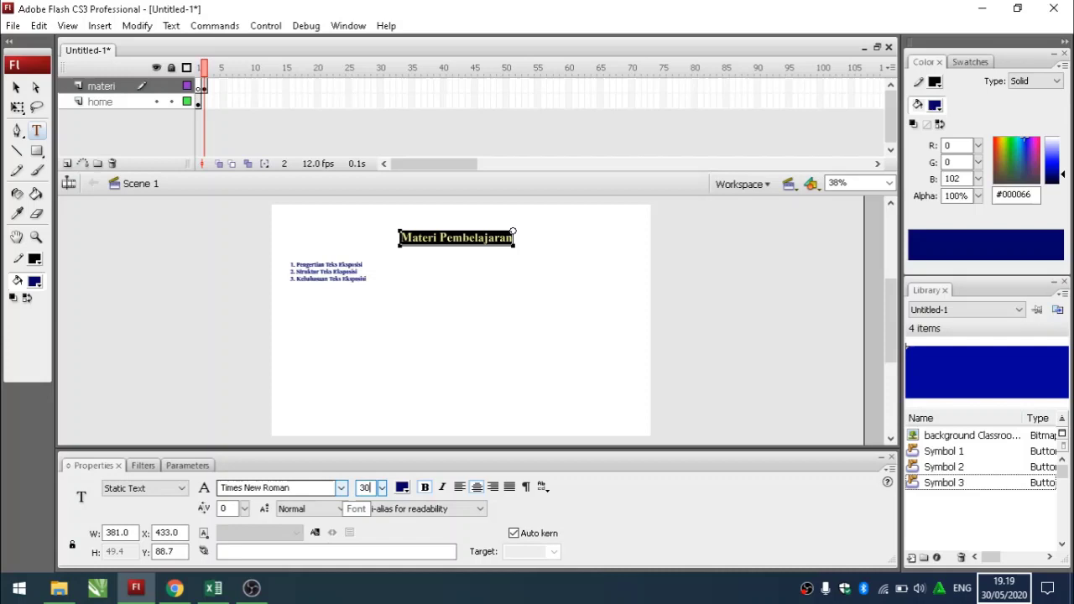
key(Return)
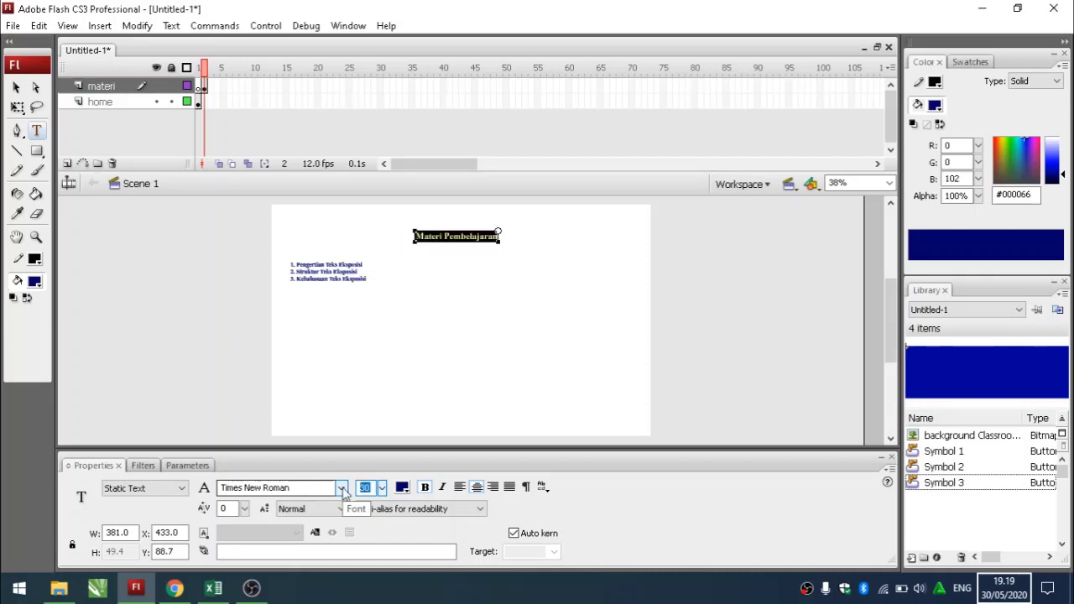
click(453, 343)
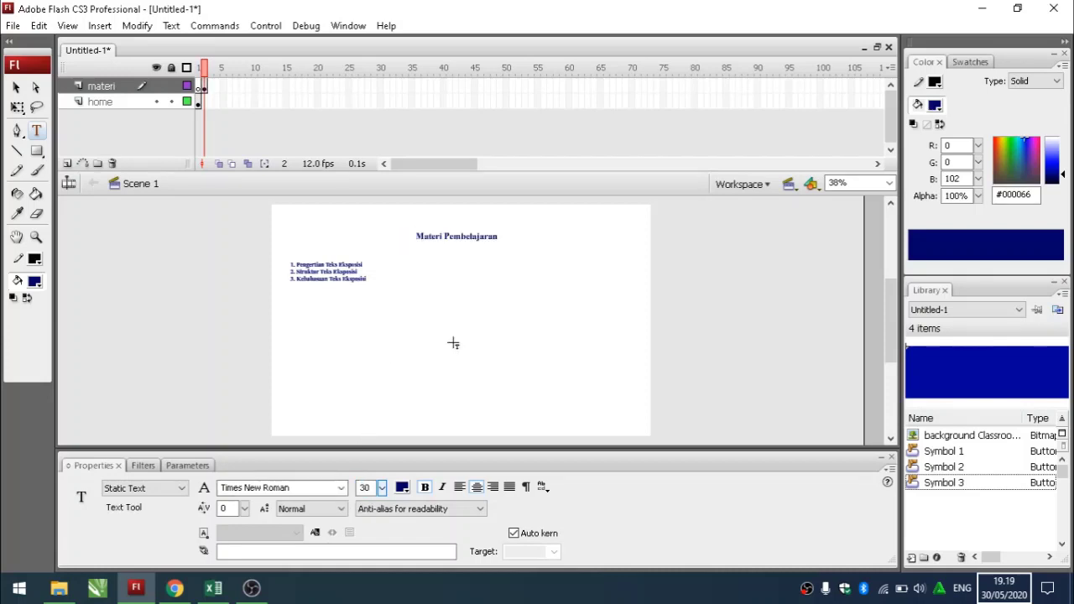
Select the KI/KD button on the home frame and open its Actions script.
click(199, 101)
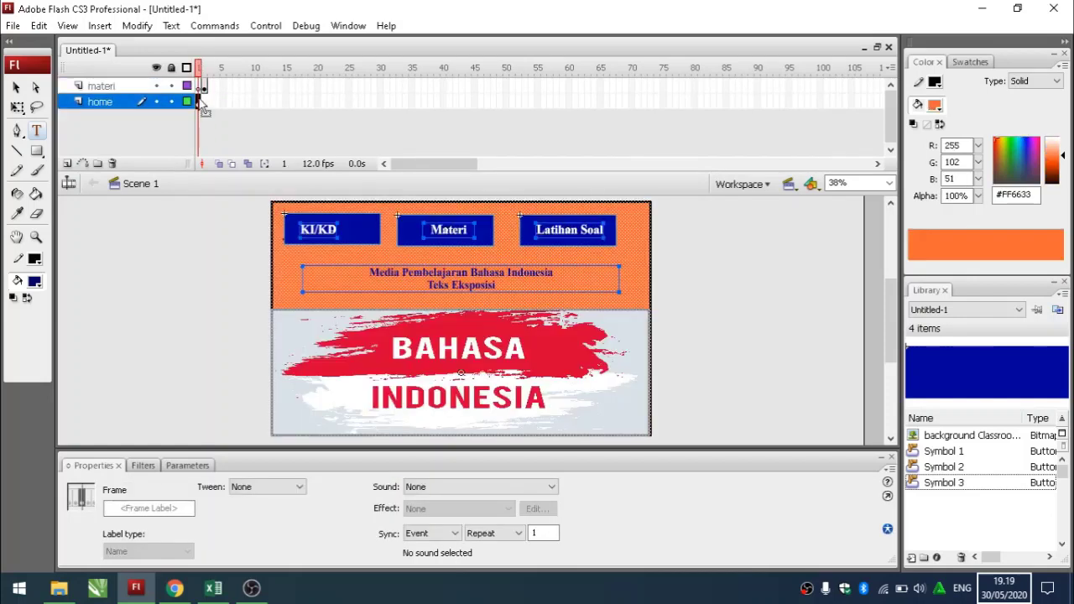
click(216, 271)
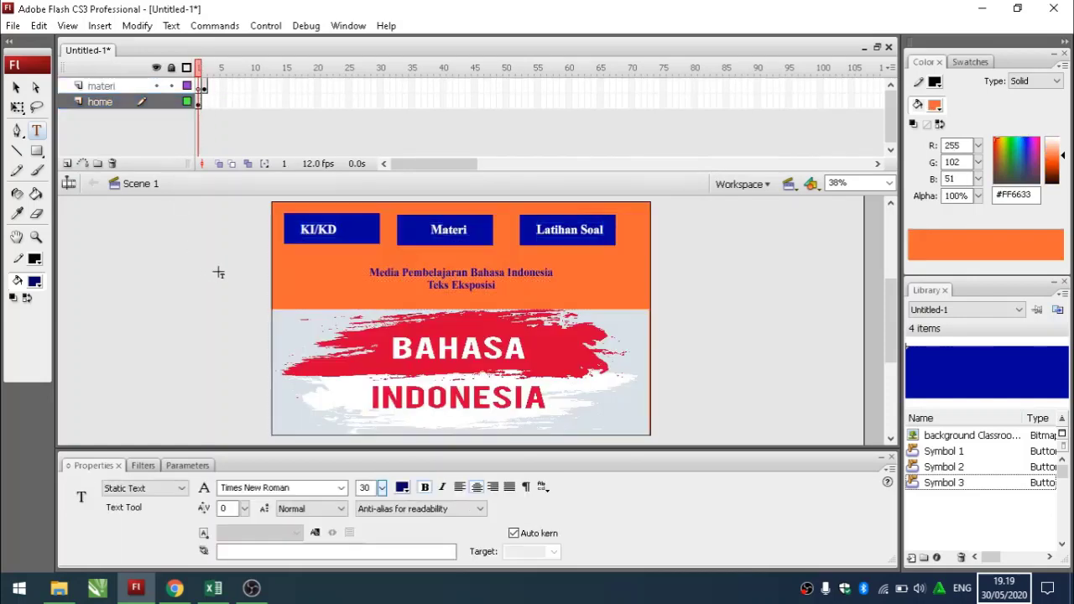
click(366, 235)
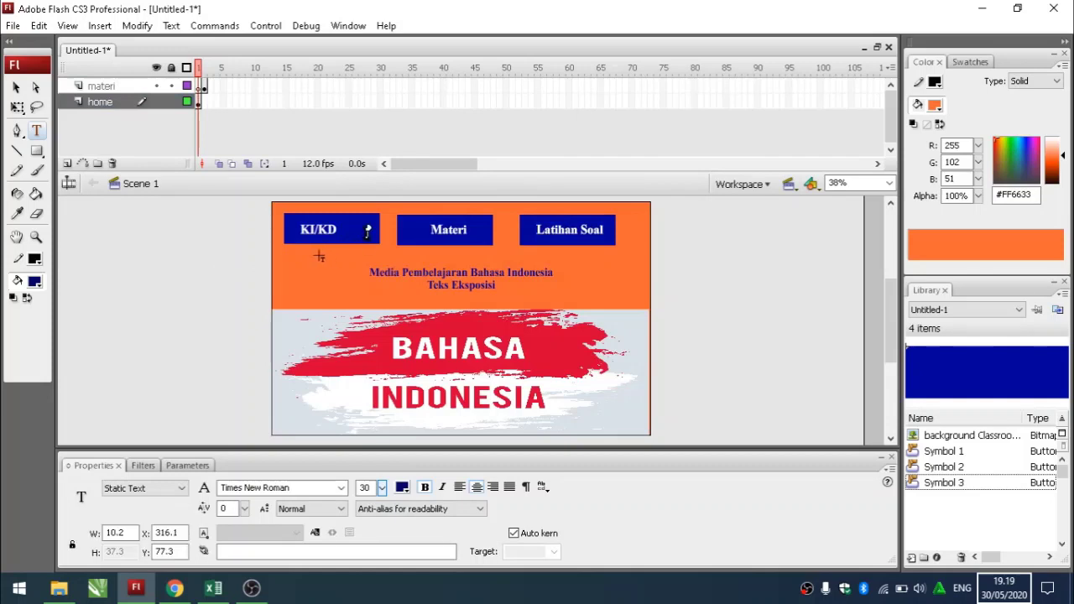
key(Escape)
click(16, 88)
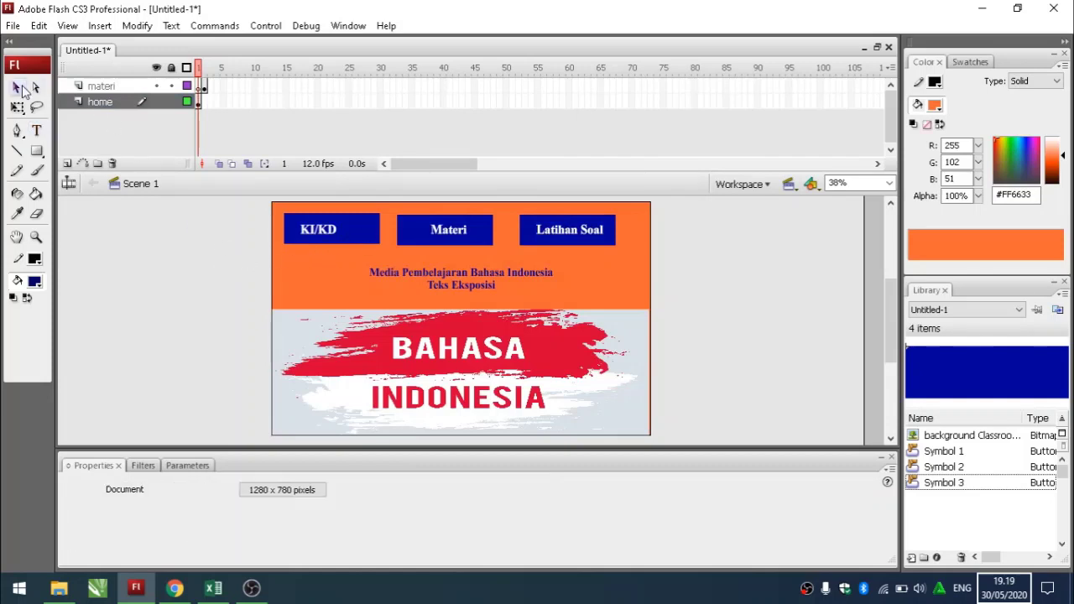
click(367, 240)
right_click(364, 237)
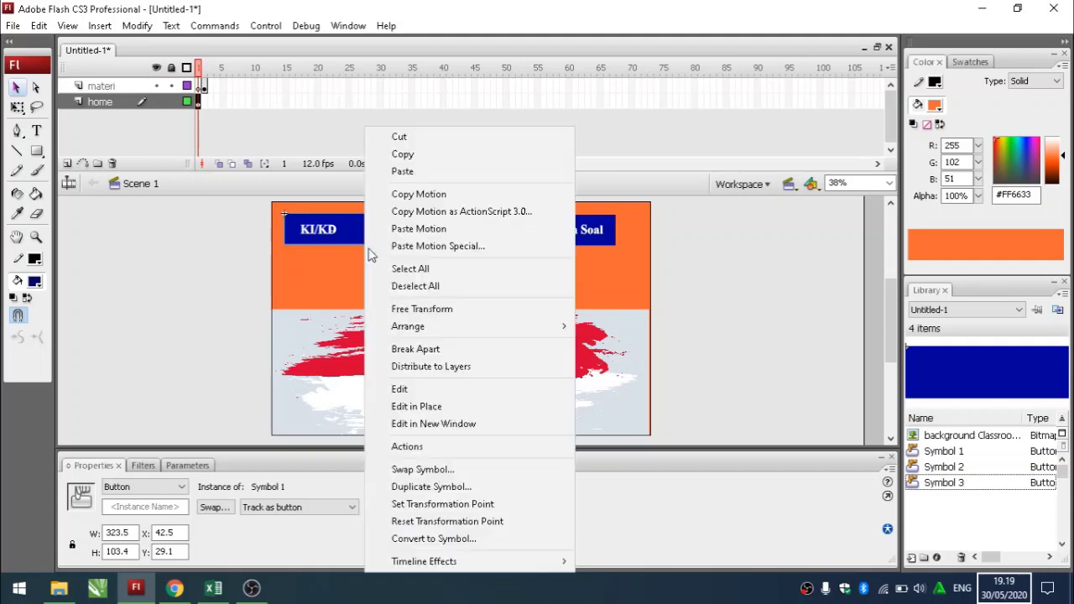
click(447, 447)
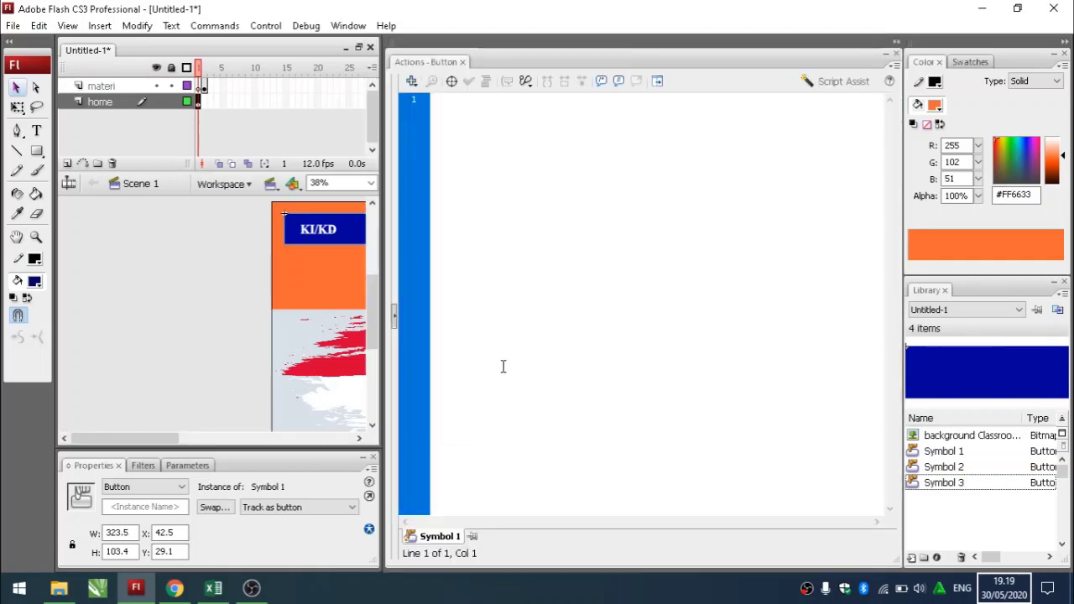
Start the KI/KD button's script with an on(press){ event handler.
text(o)
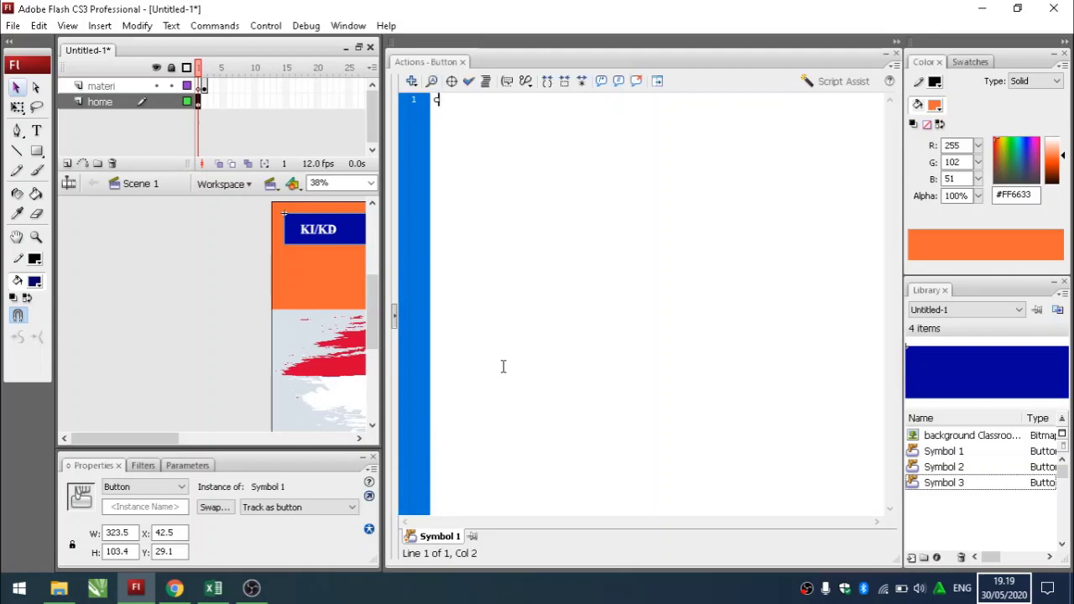
text(n()
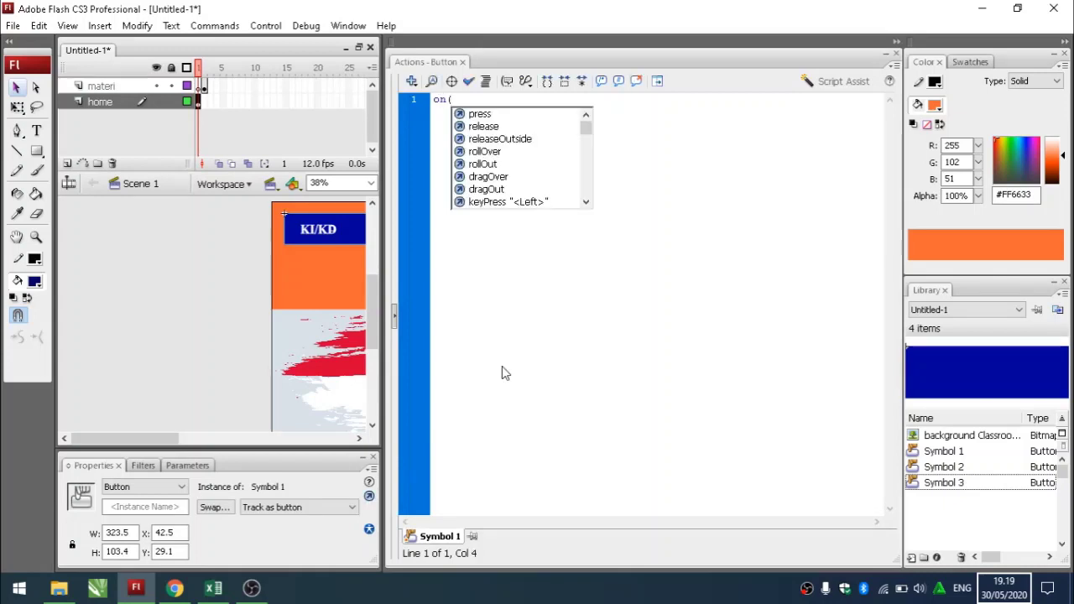
text(press)
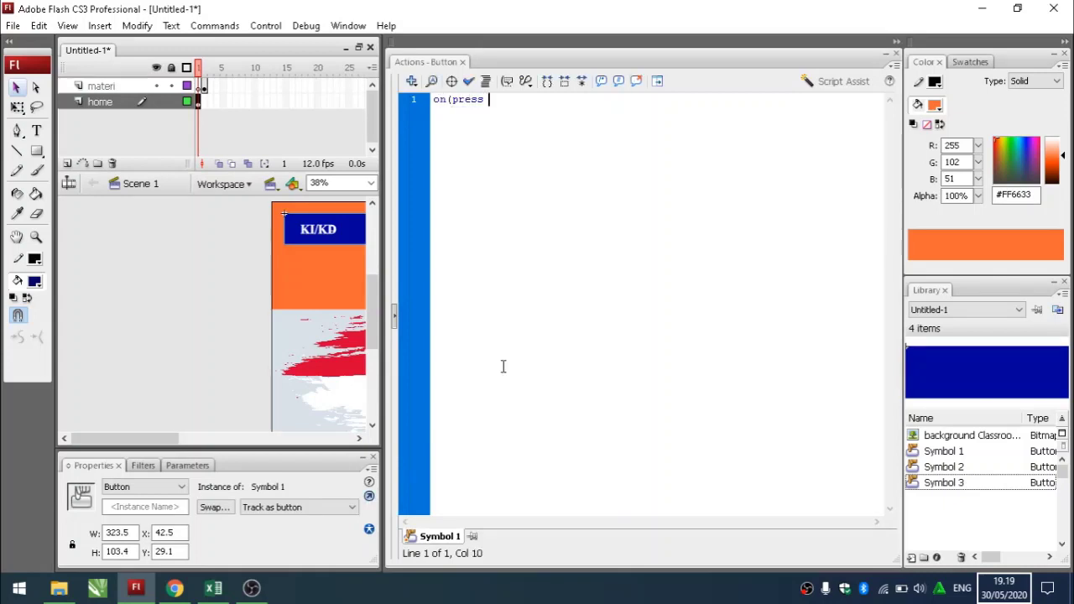
key(BackSpace)
text() {)
key(Return)
click(514, 101)
text({)
key(Return)
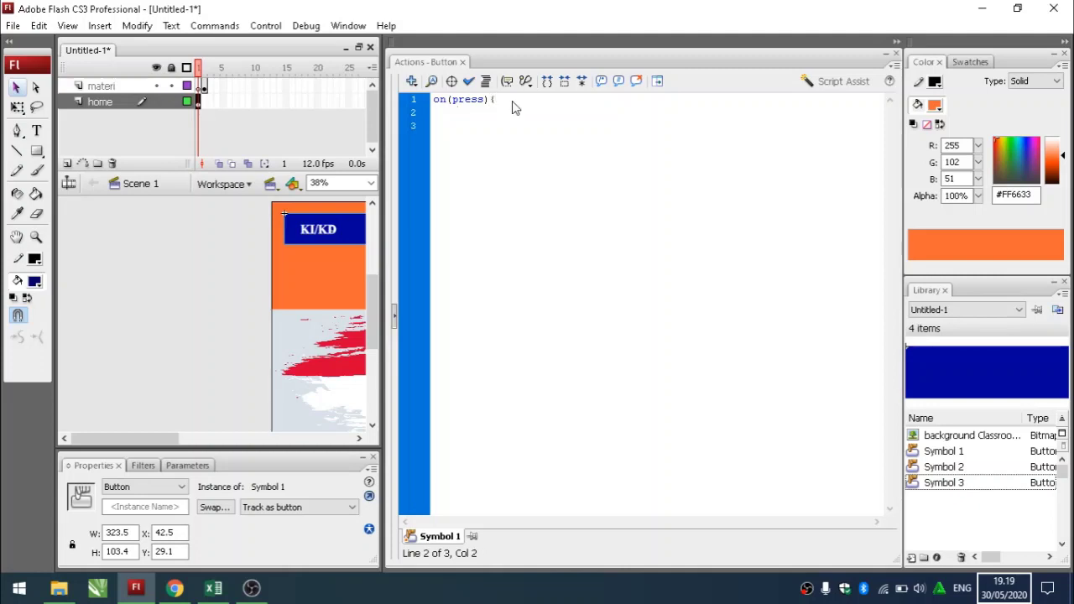
Complete the KI/KD button's handler with gotoAndPlay(2); and a closing brace, then close the script editor.
text(gotoAndPlay()
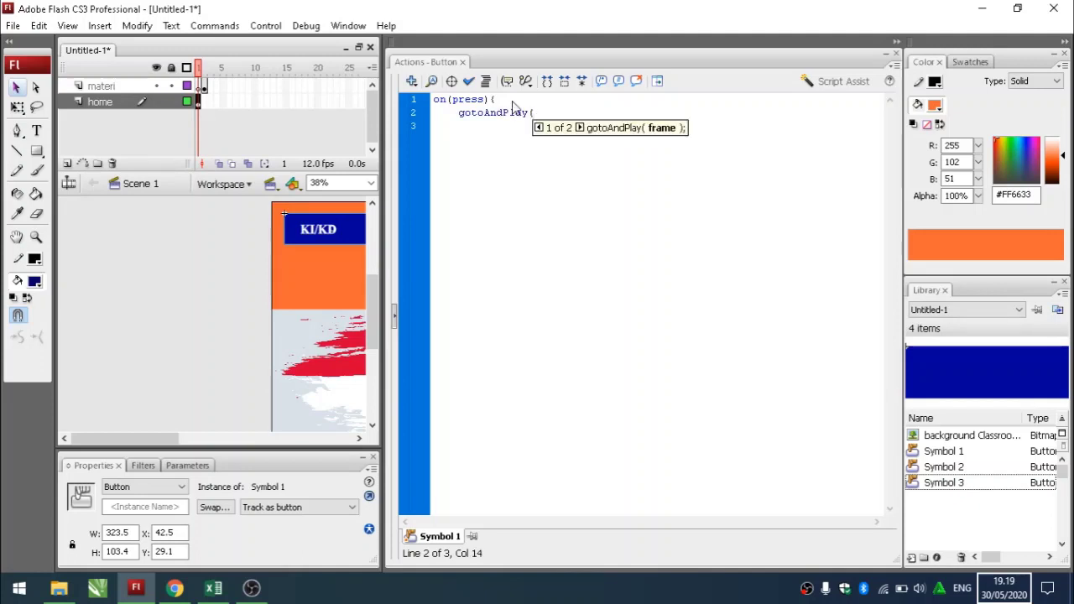
text(2))
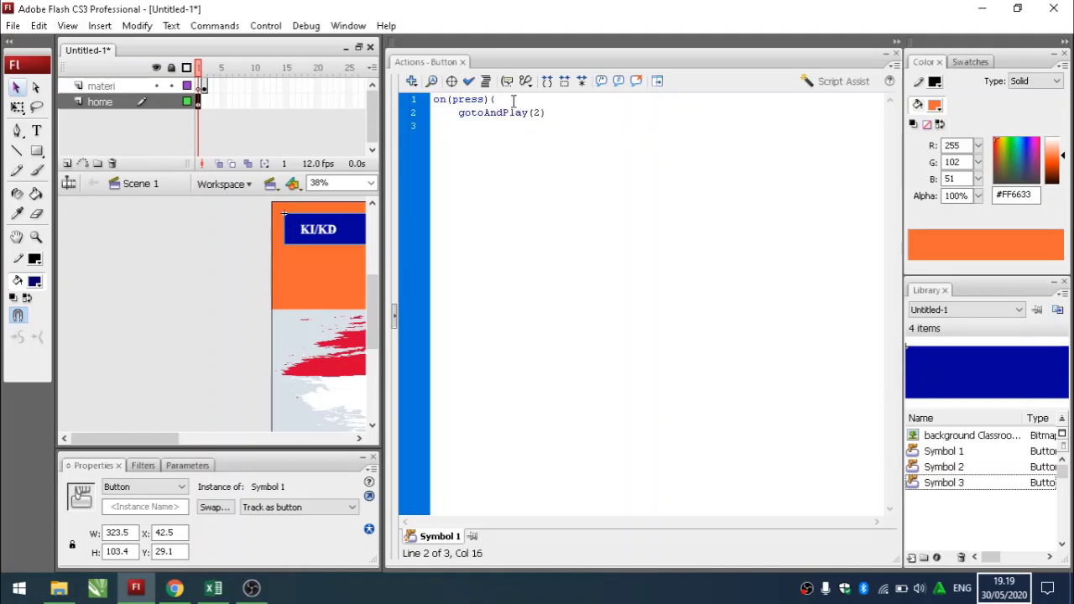
text(;)
key(Return)
text(})
click(896, 53)
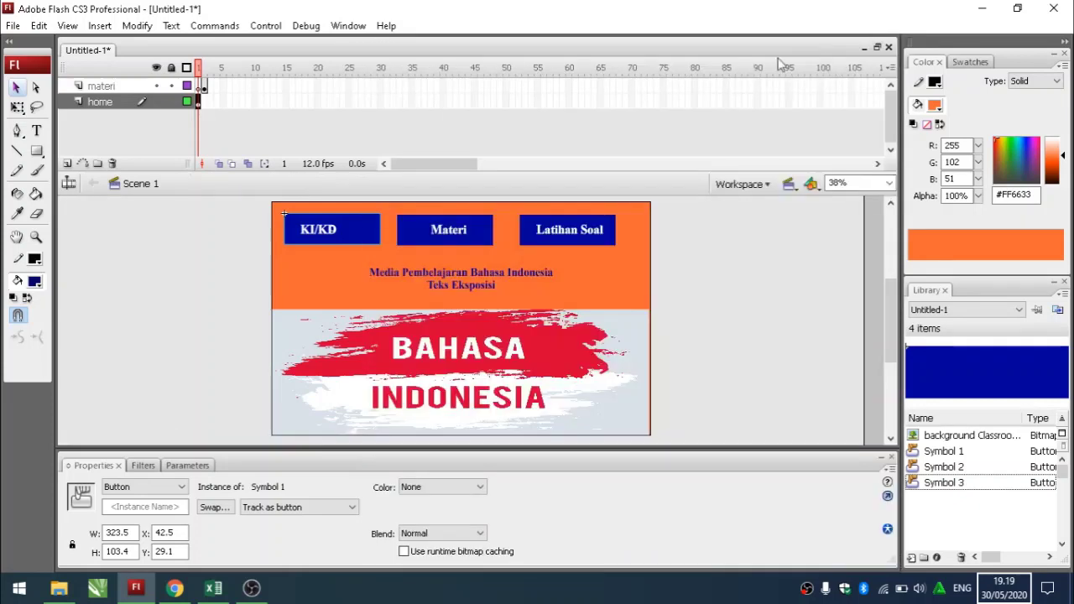
Add the frame script stop(); to frame 1 of the home layer.
right_click(198, 101)
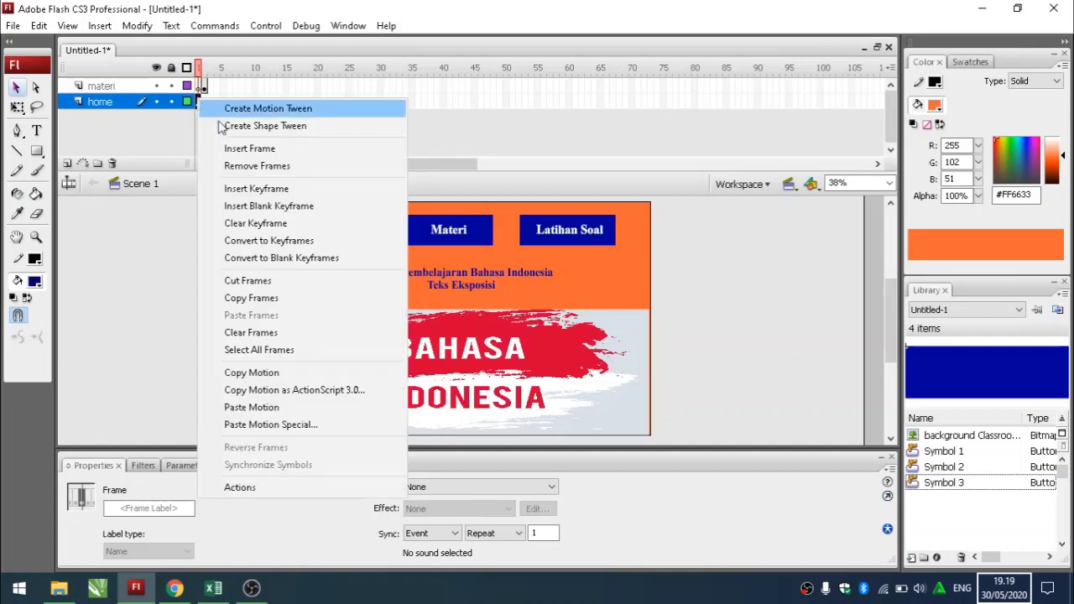
click(259, 191)
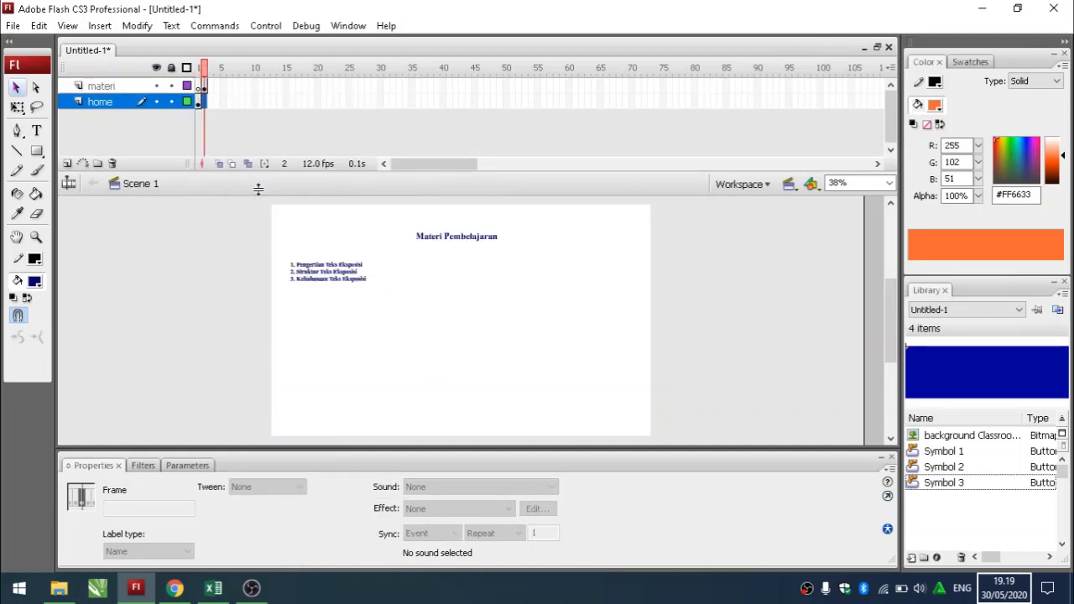
click(198, 101)
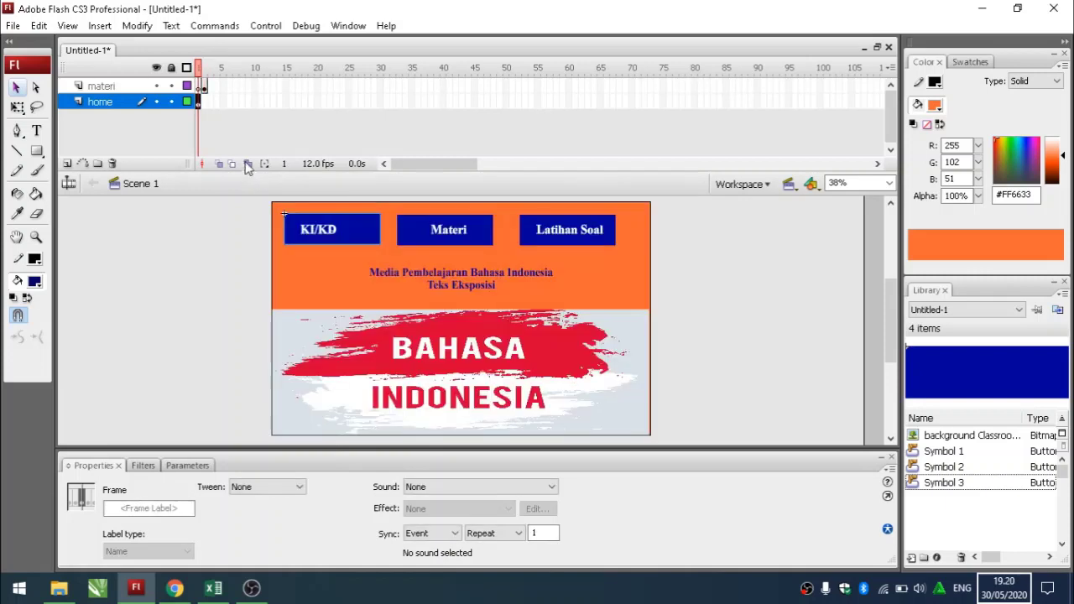
right_click(199, 100)
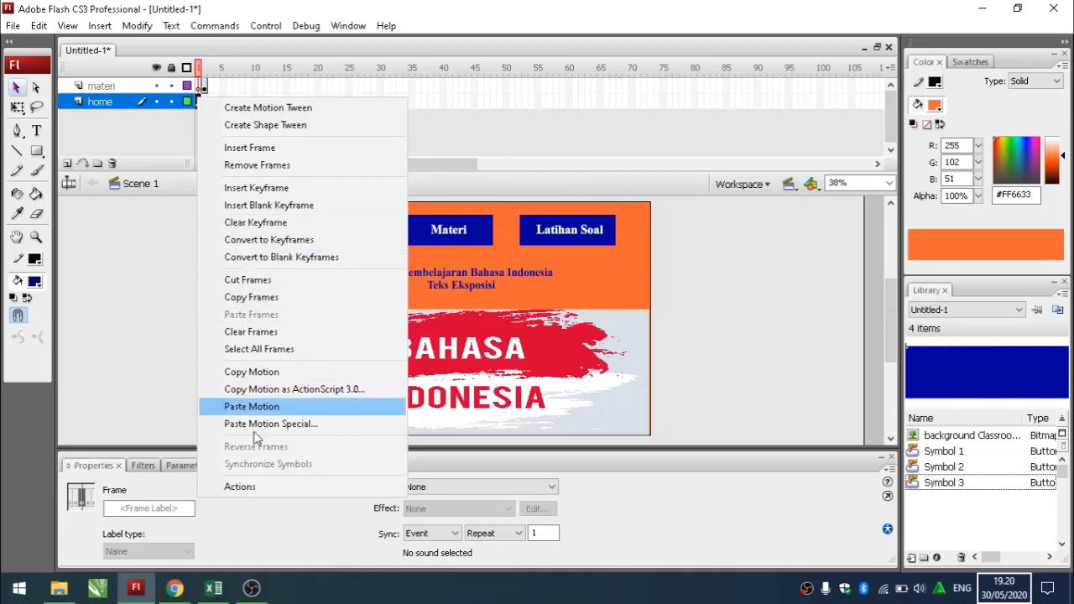
click(240, 486)
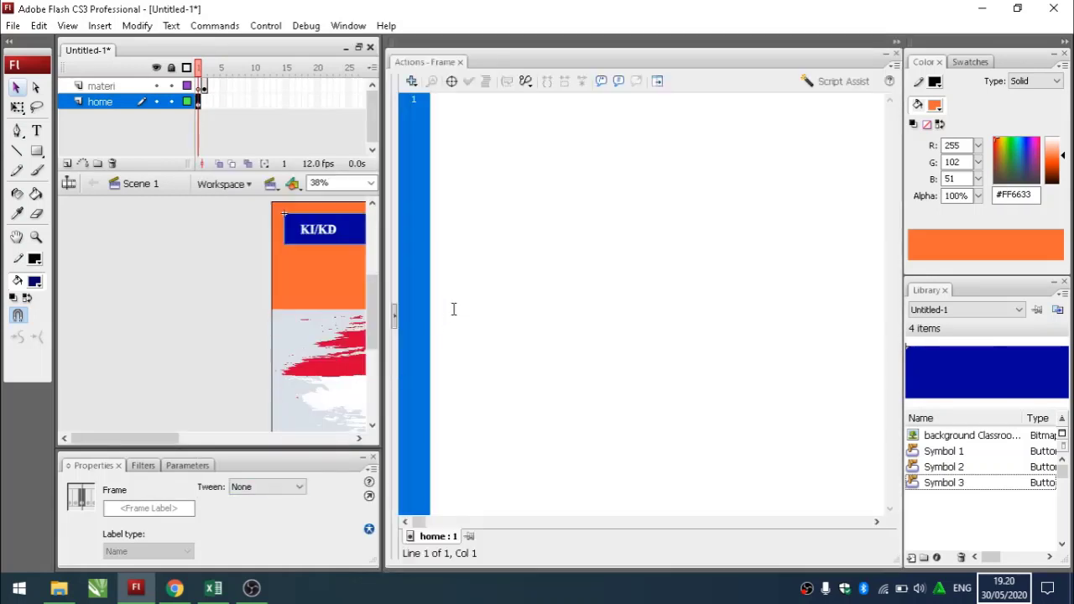
text(stop)
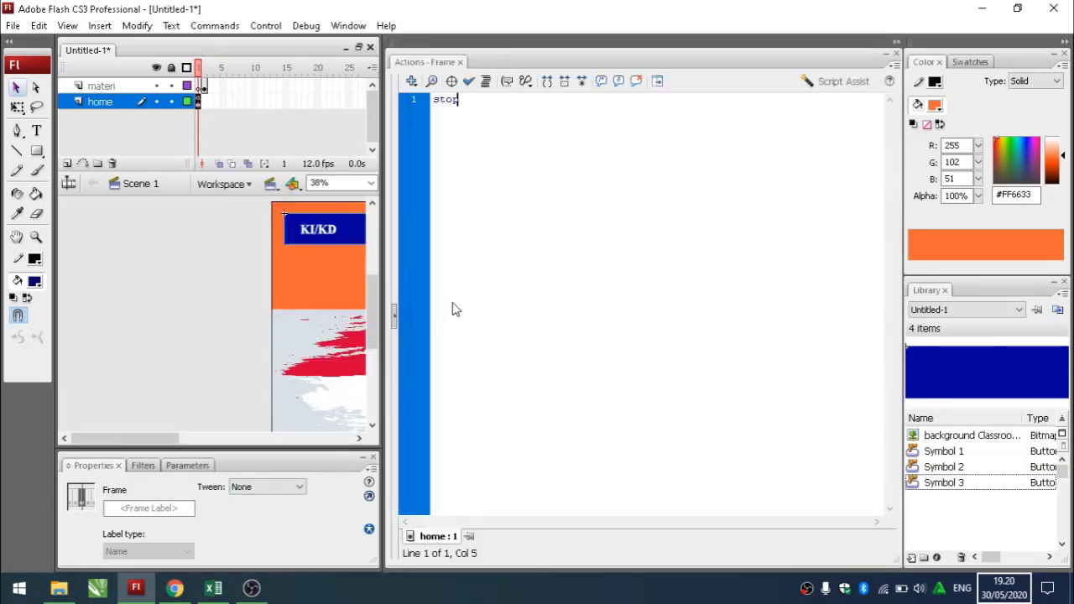
text(();)
click(896, 53)
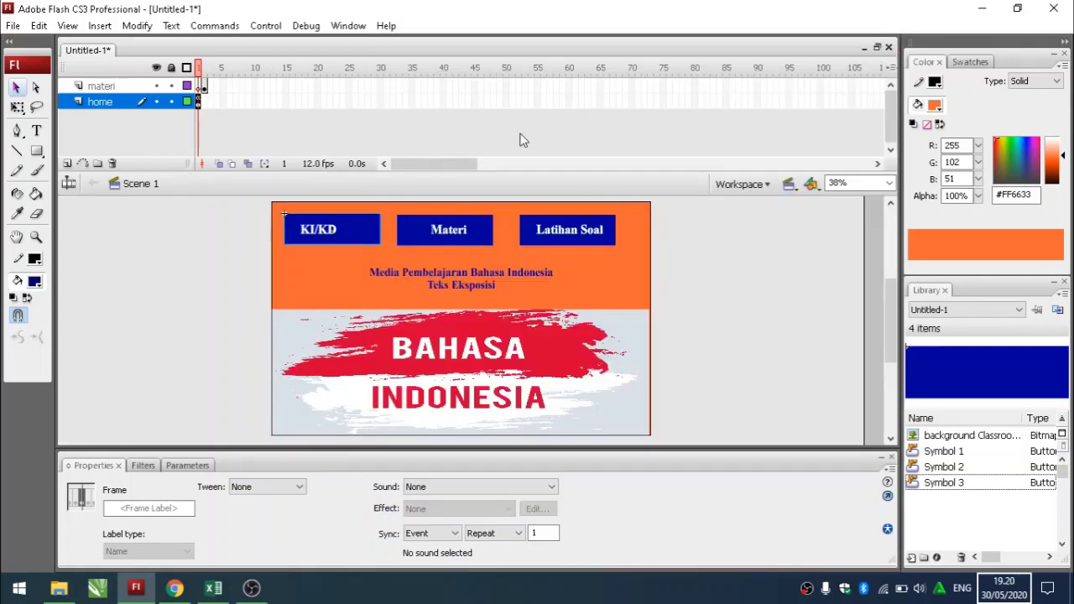
click(349, 263)
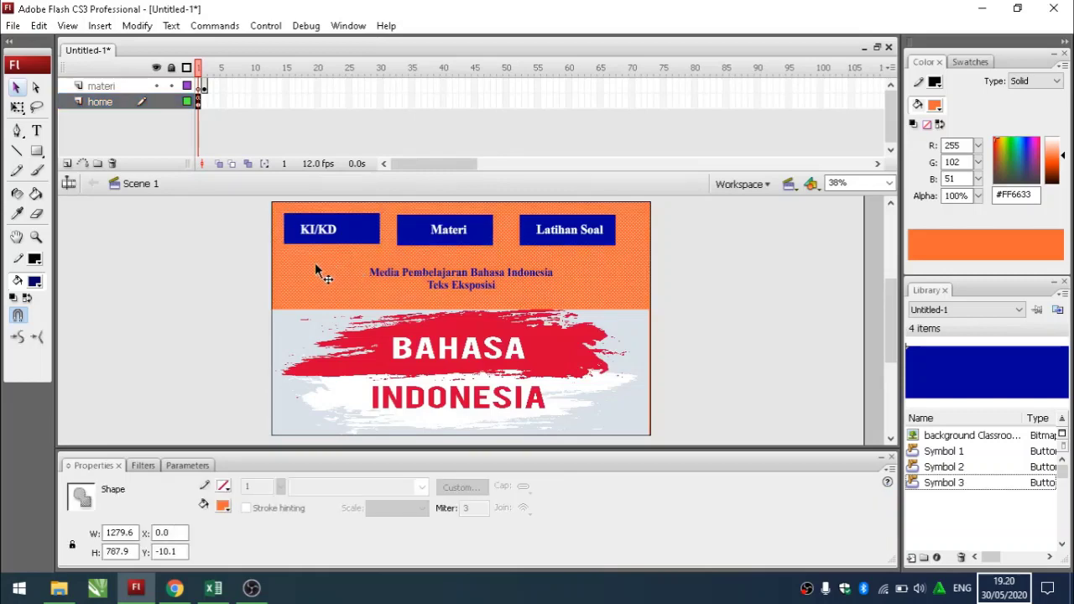
Add the frame script stop(); to frame 2 of the materi layer and close the script editor.
click(203, 85)
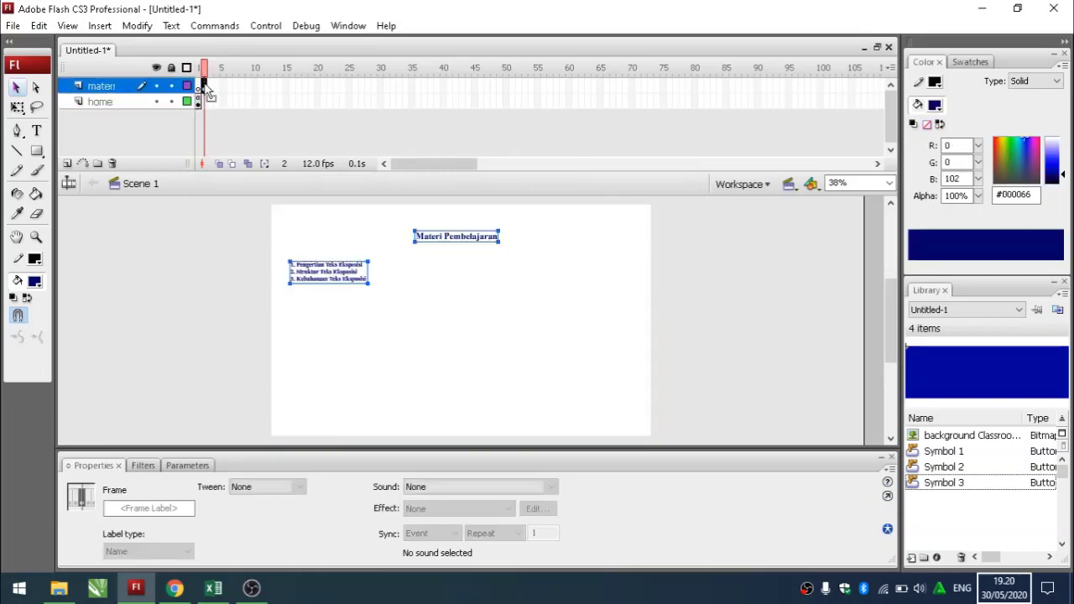
right_click(204, 87)
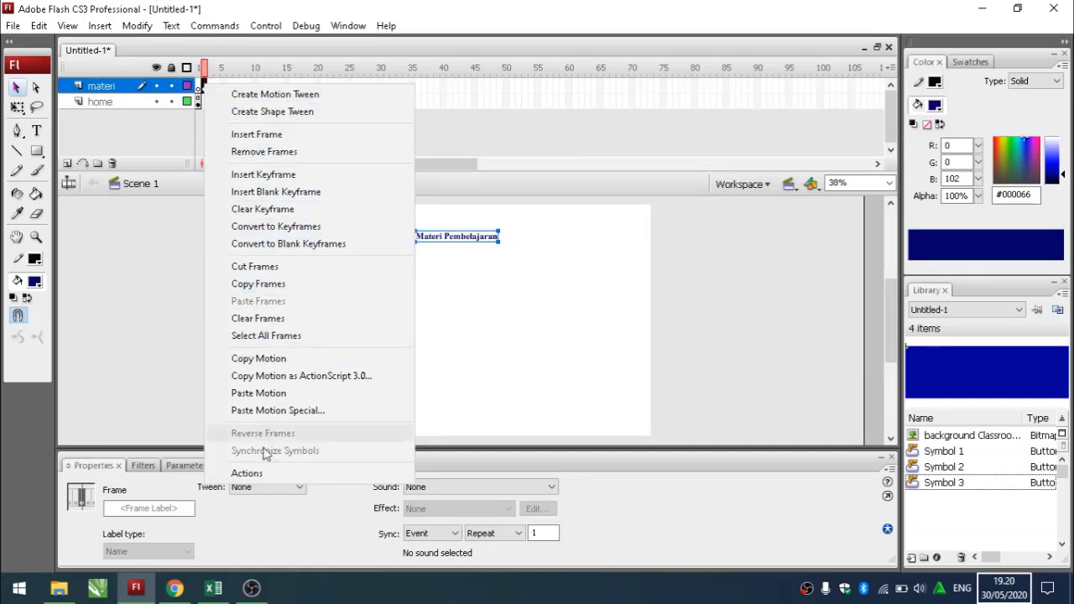
click(262, 474)
text(sto)
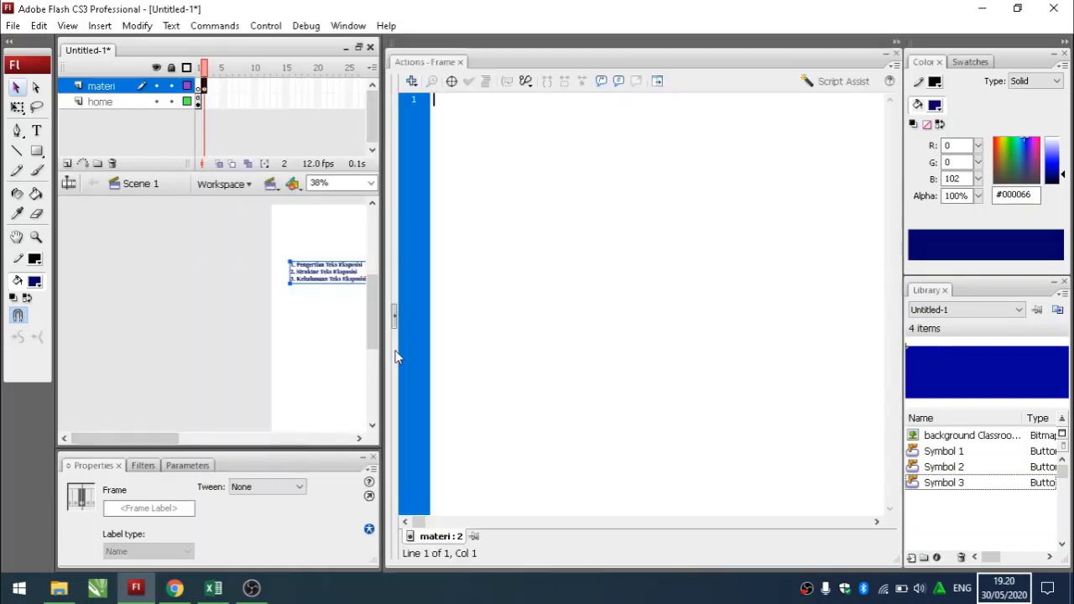
text(p)
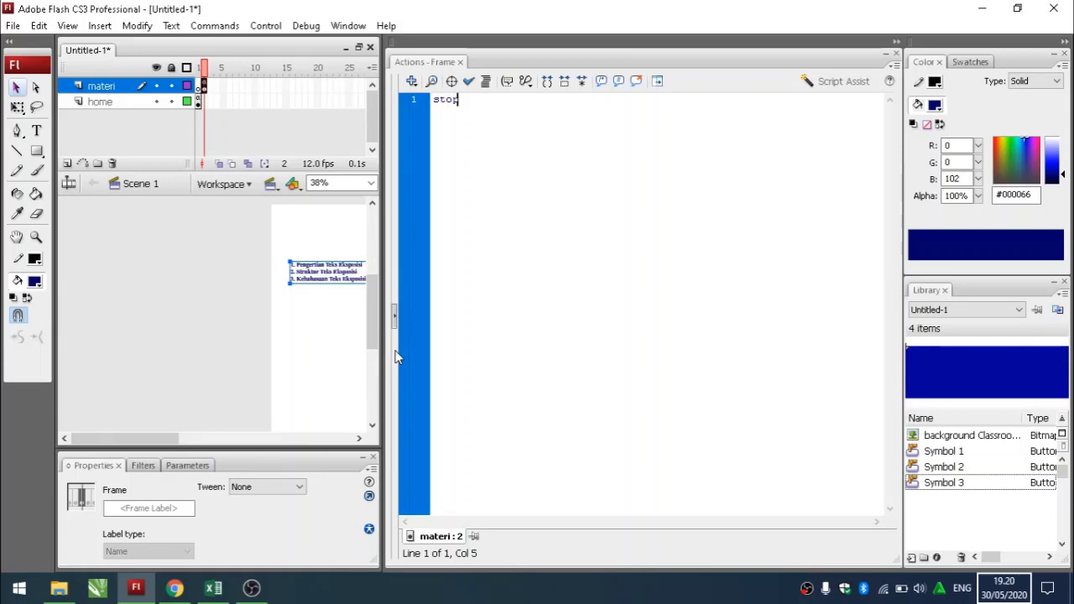
text(();)
click(894, 53)
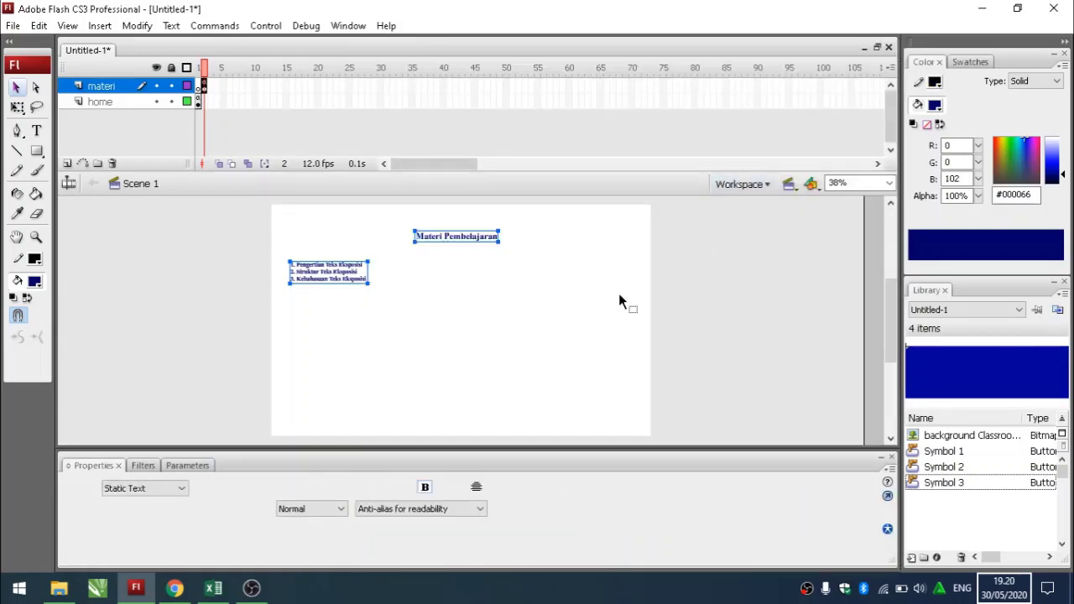
Test the movie by using the KI/KD button to jump to the materi page, then close the preview.
click(618, 302)
key(ctrl+Return)
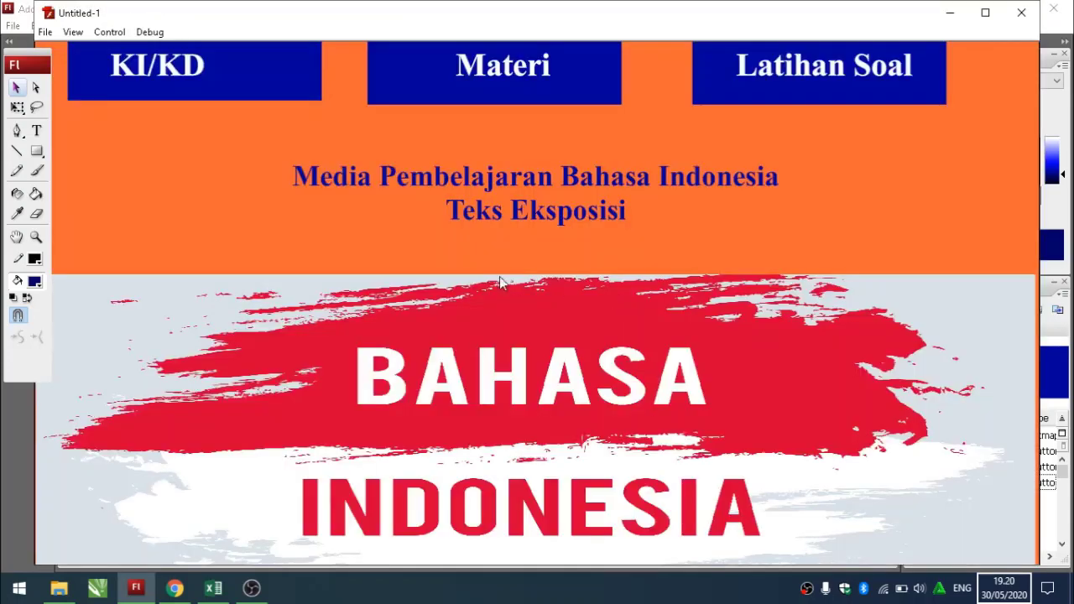
click(189, 88)
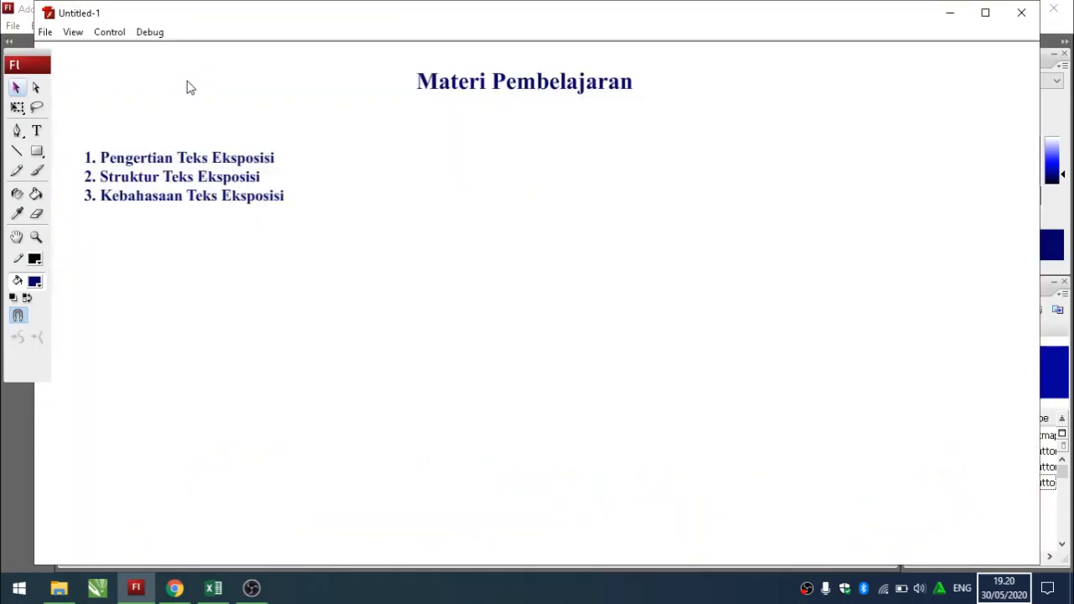
click(1022, 12)
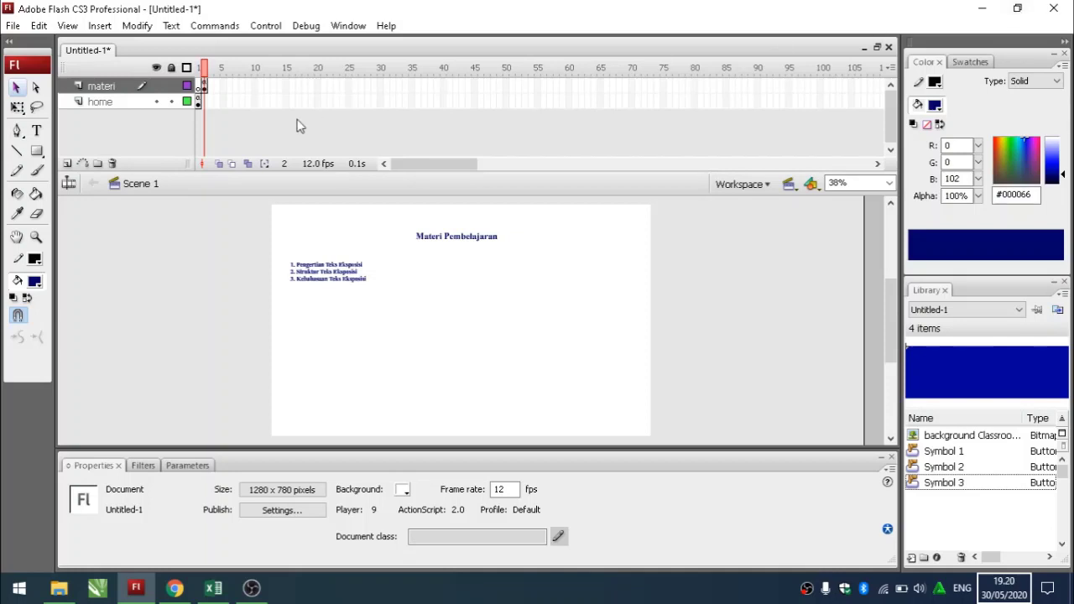
Draw a rectangle about 156 by 50 px near the materi page's lower-right corner and fill it with yellow #FFFF00.
click(36, 131)
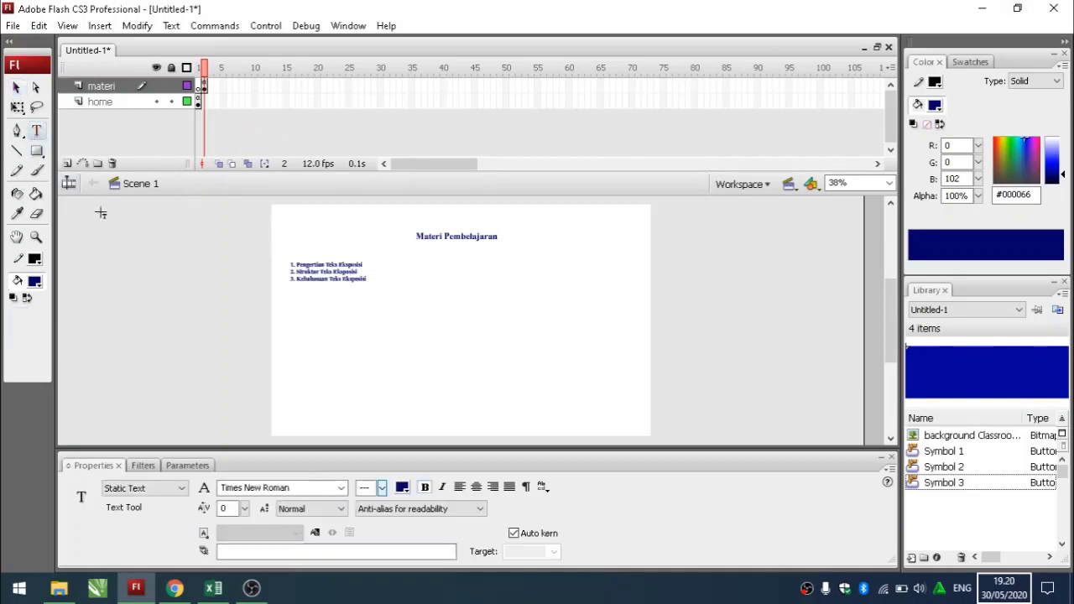
click(39, 153)
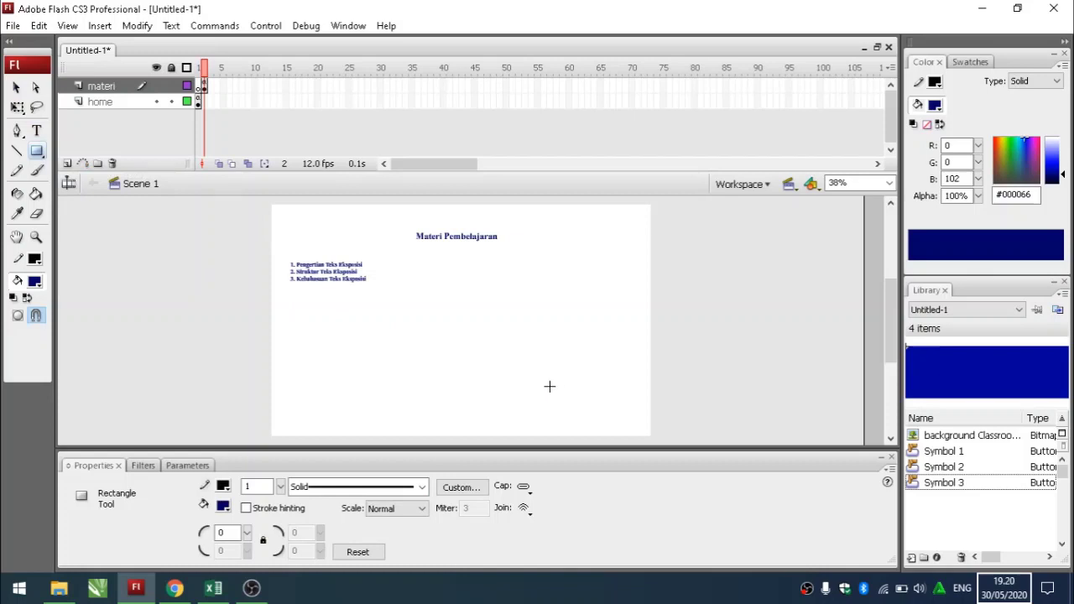
drag(555, 401, 597, 402)
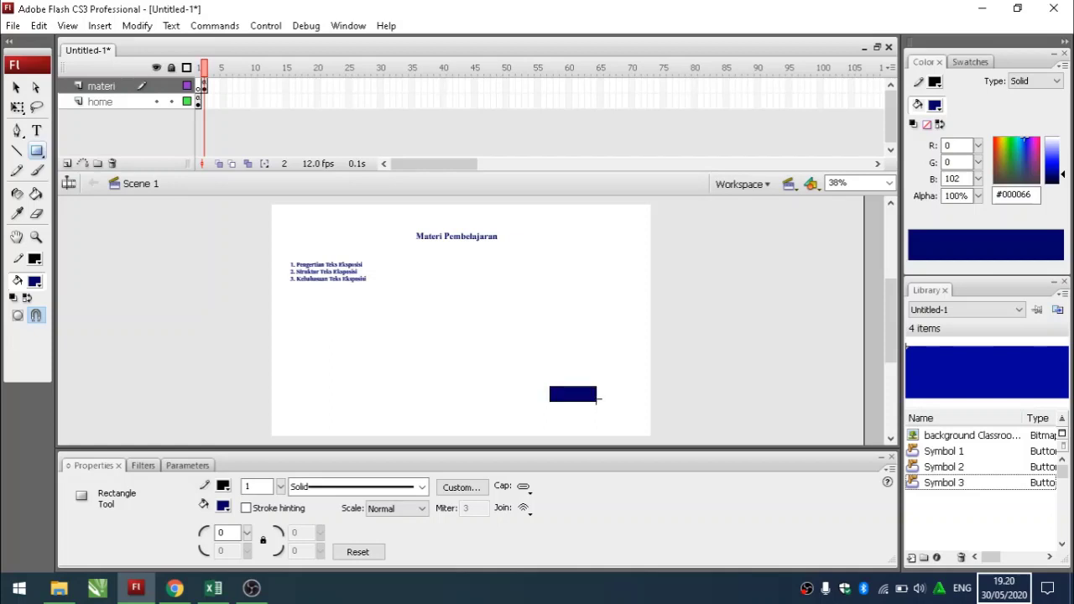
click(34, 282)
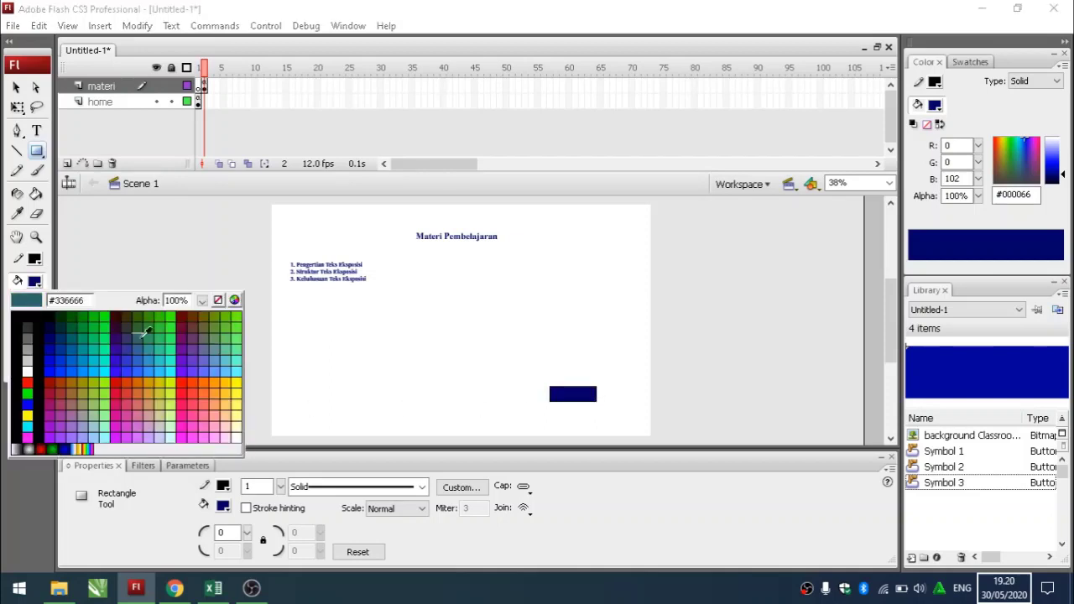
click(236, 381)
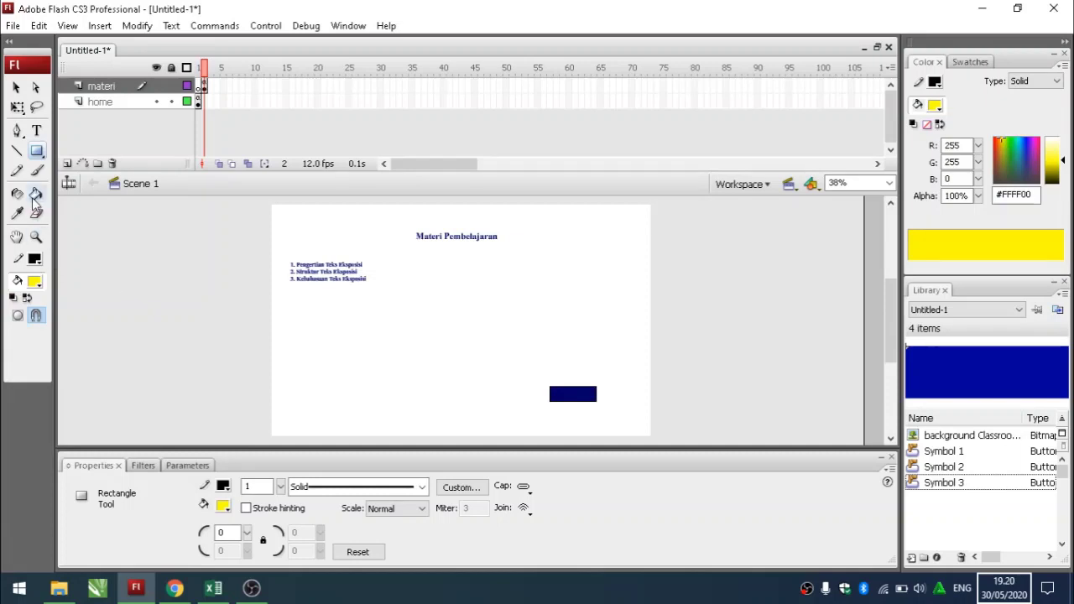
click(36, 193)
click(567, 396)
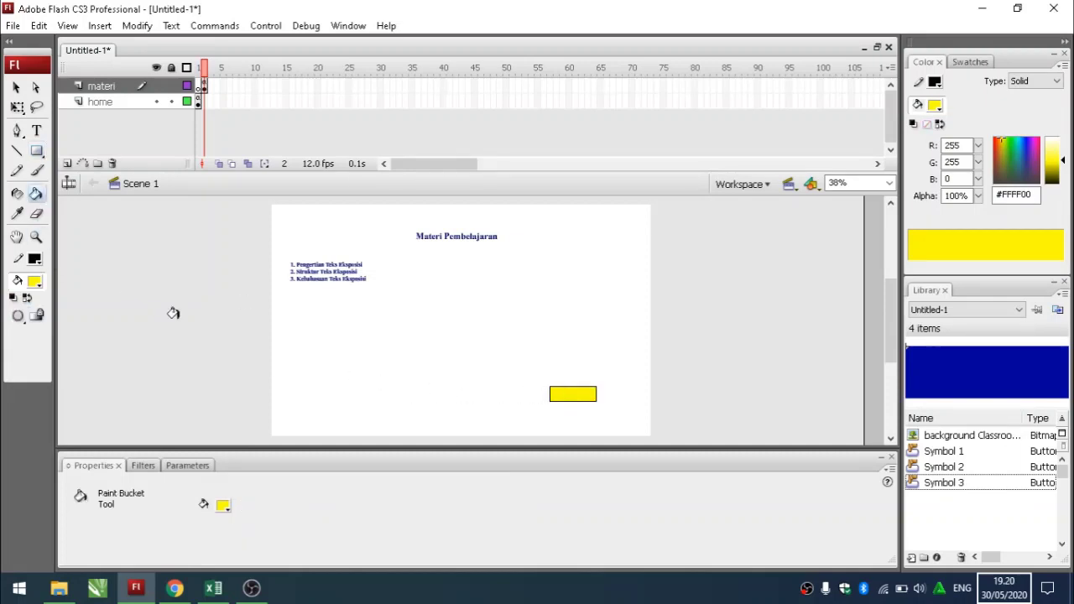
Add the text "Kembali" at font size 20 on the yellow rectangle.
click(36, 130)
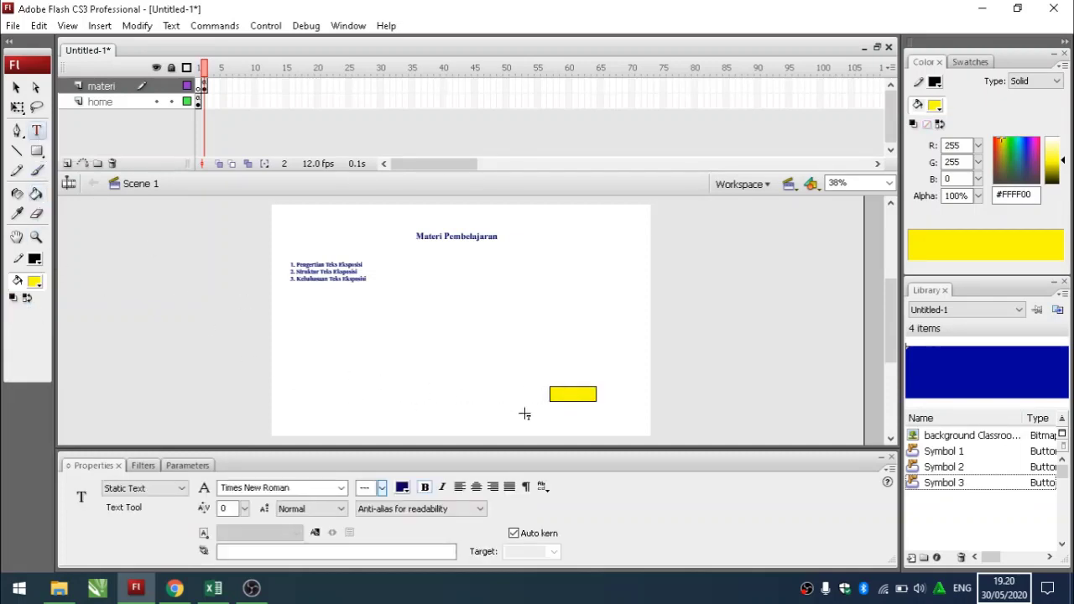
click(559, 395)
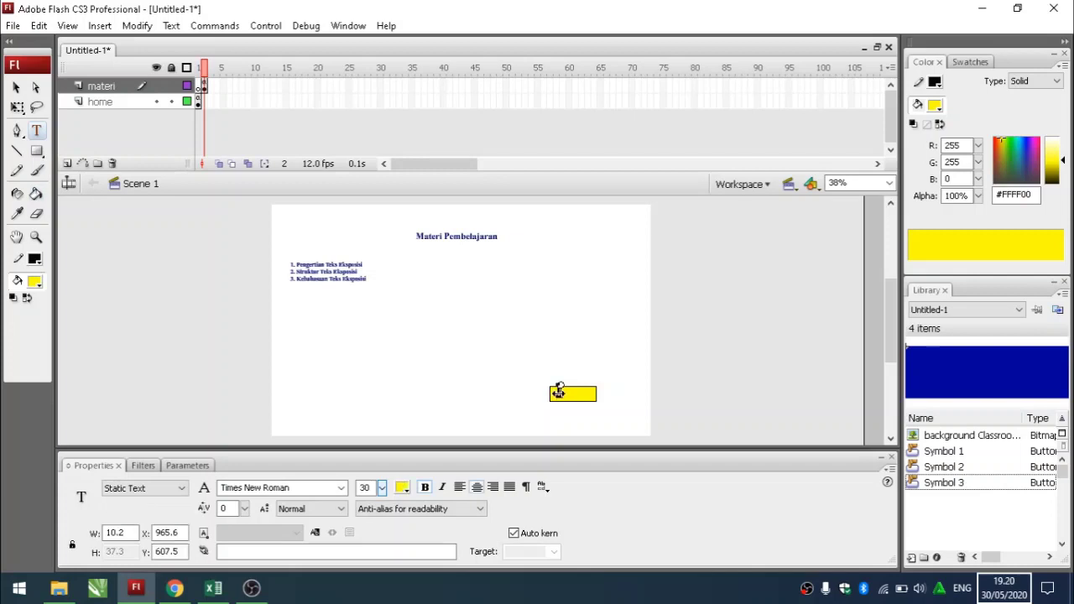
double_click(364, 488)
text(20)
key(Return)
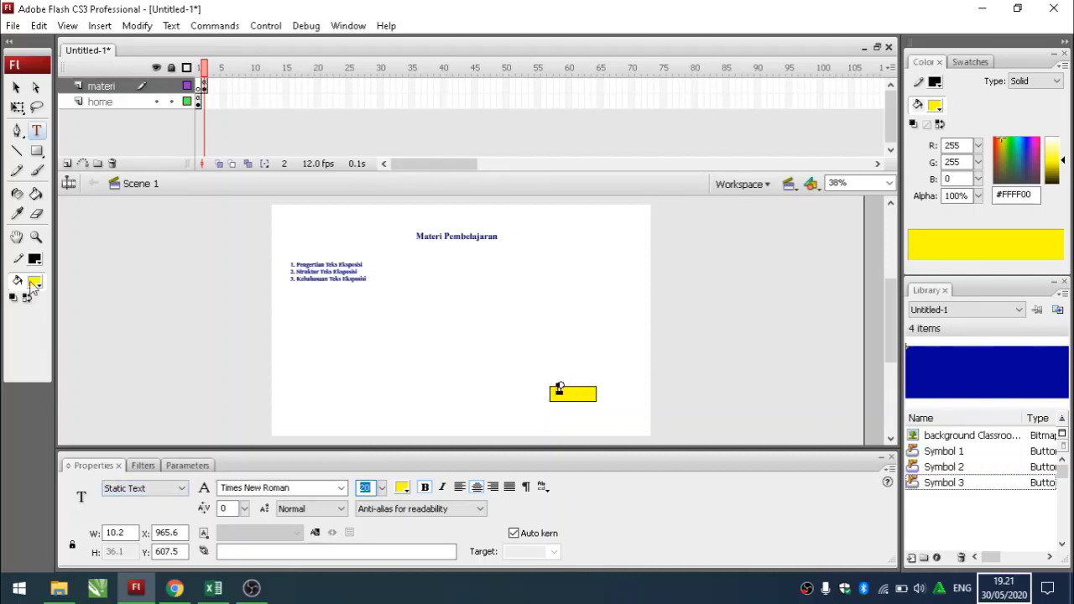
click(36, 238)
click(17, 315)
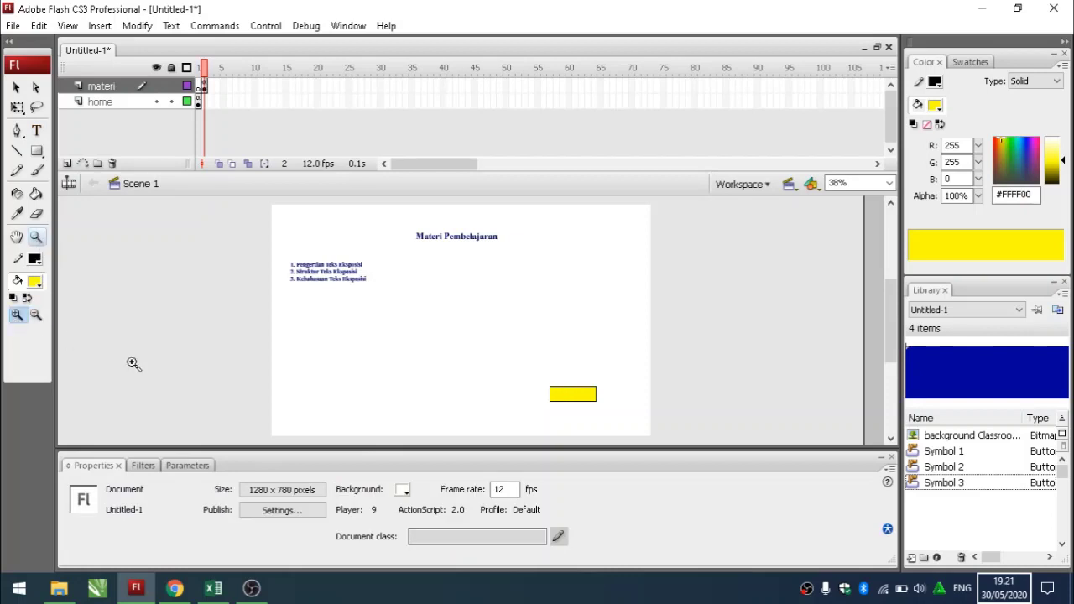
click(590, 400)
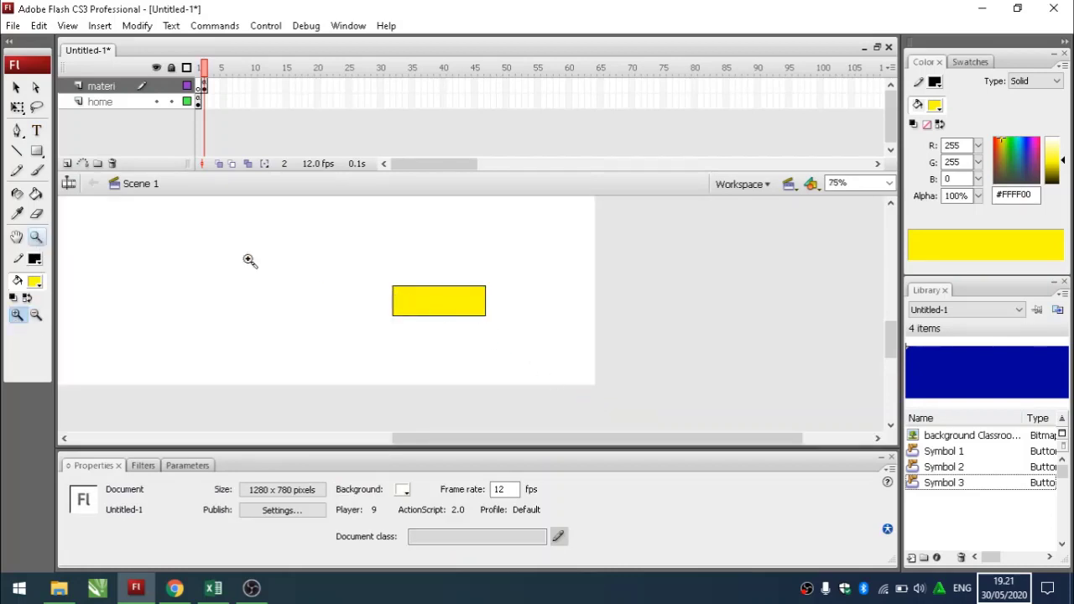
click(36, 130)
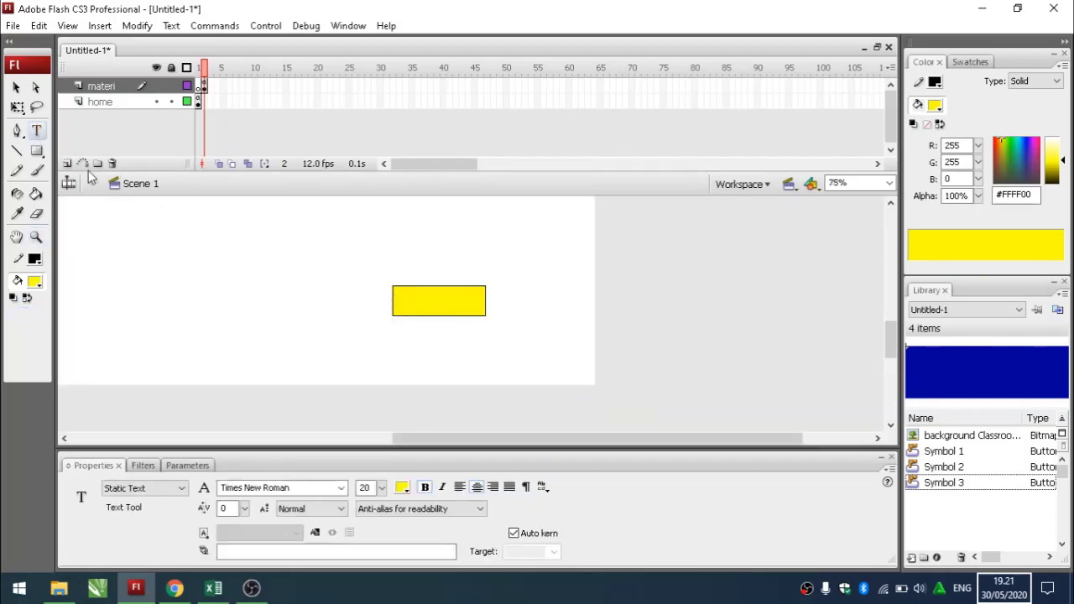
click(409, 297)
text(home)
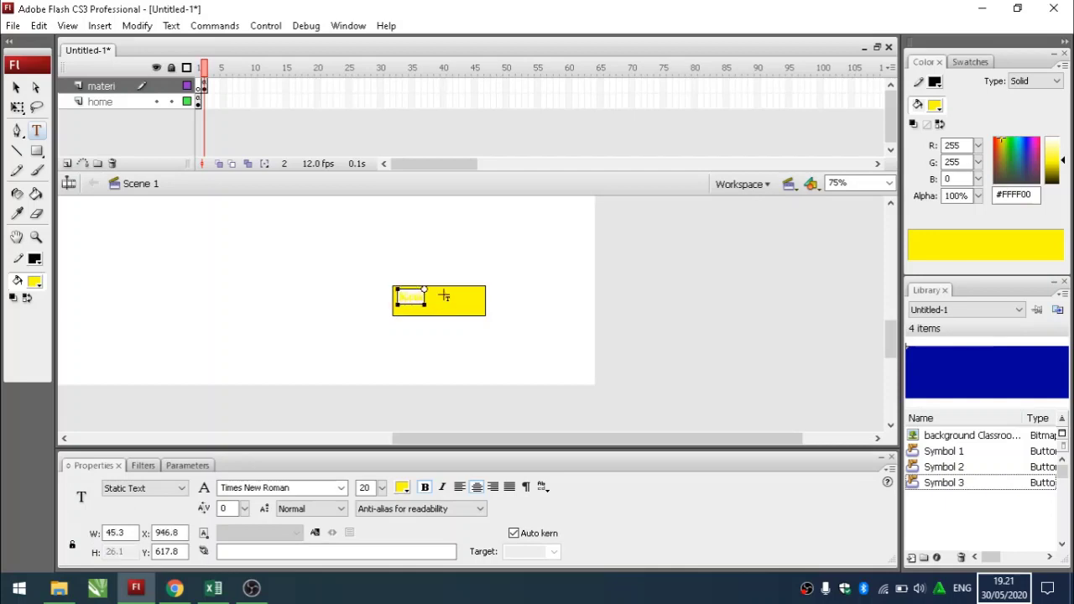
text(bali)
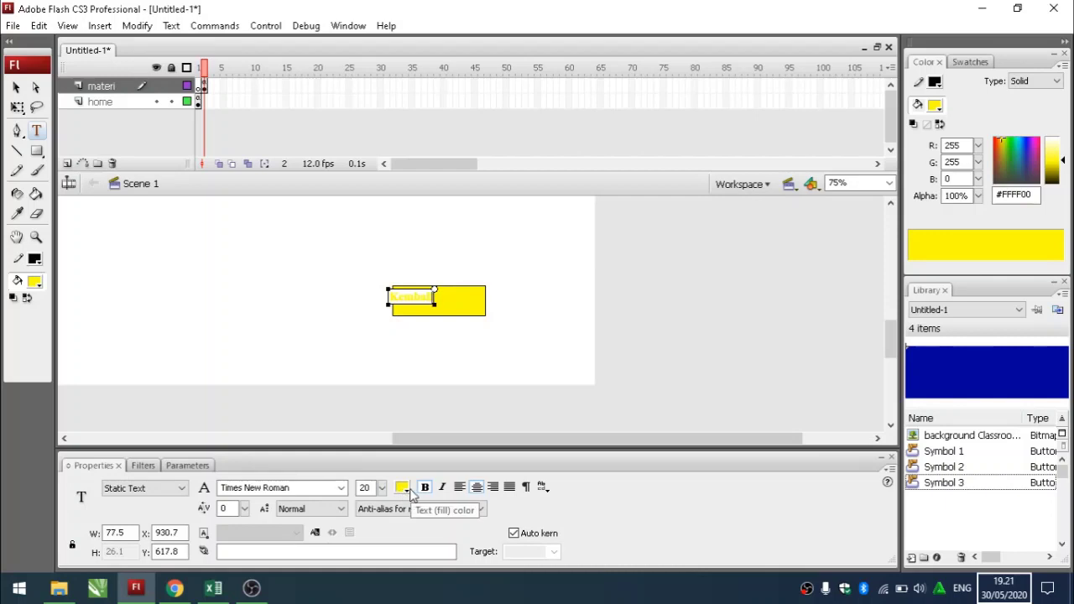
Recolor the "Kembali" text to black #000000 and center it on the yellow rectangle.
drag(432, 297, 372, 297)
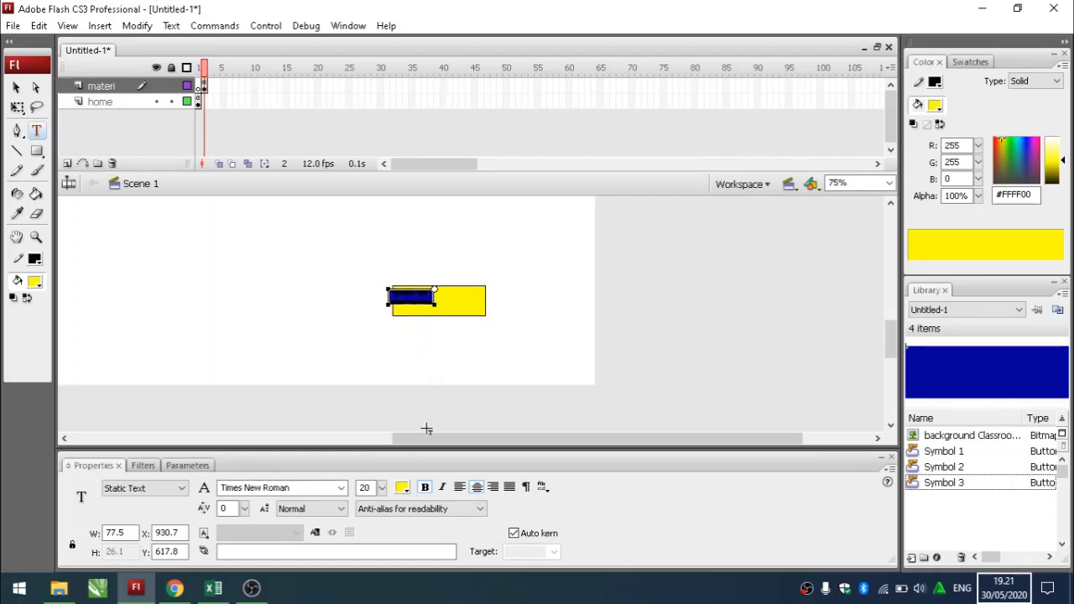
click(403, 488)
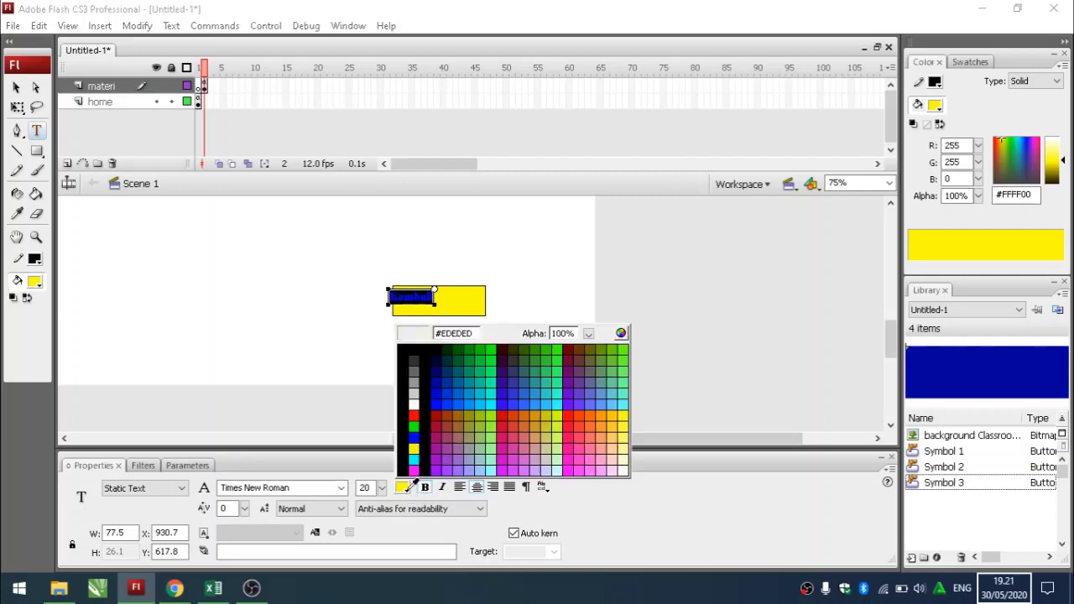
click(413, 347)
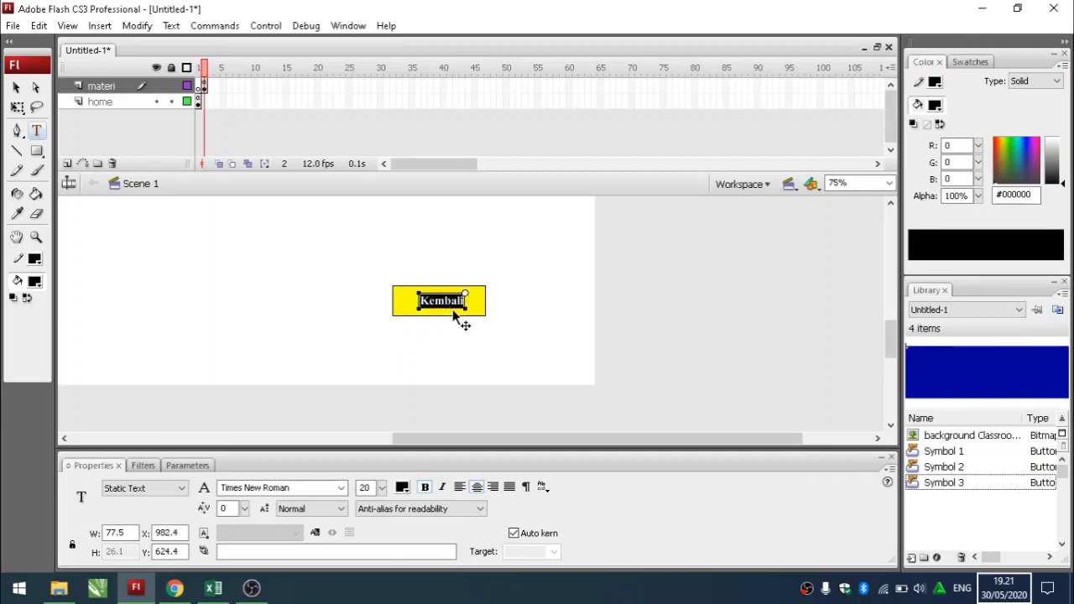
click(512, 318)
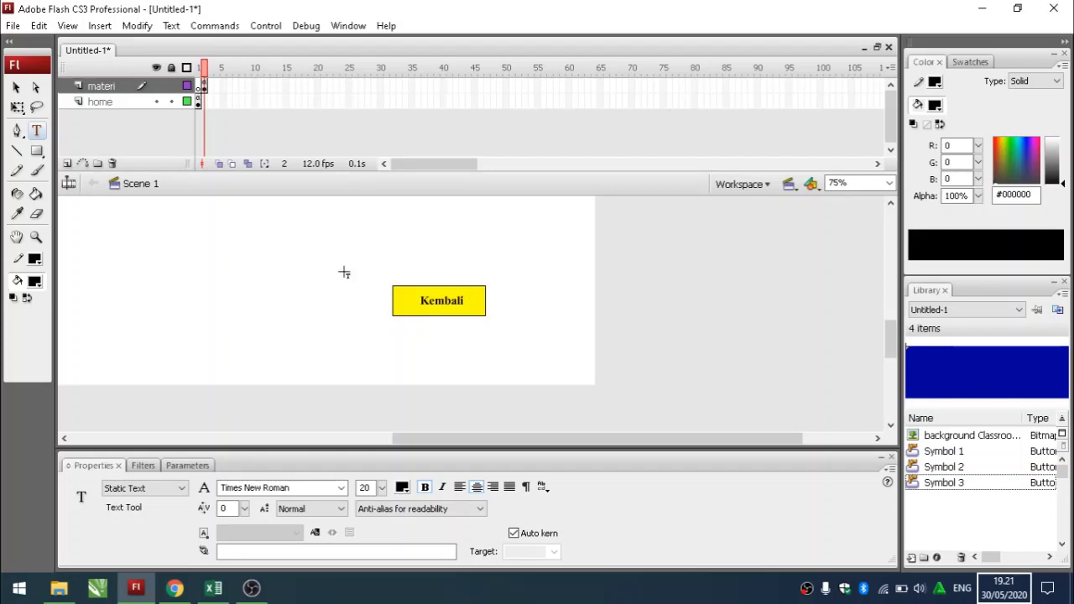
click(16, 87)
click(474, 304)
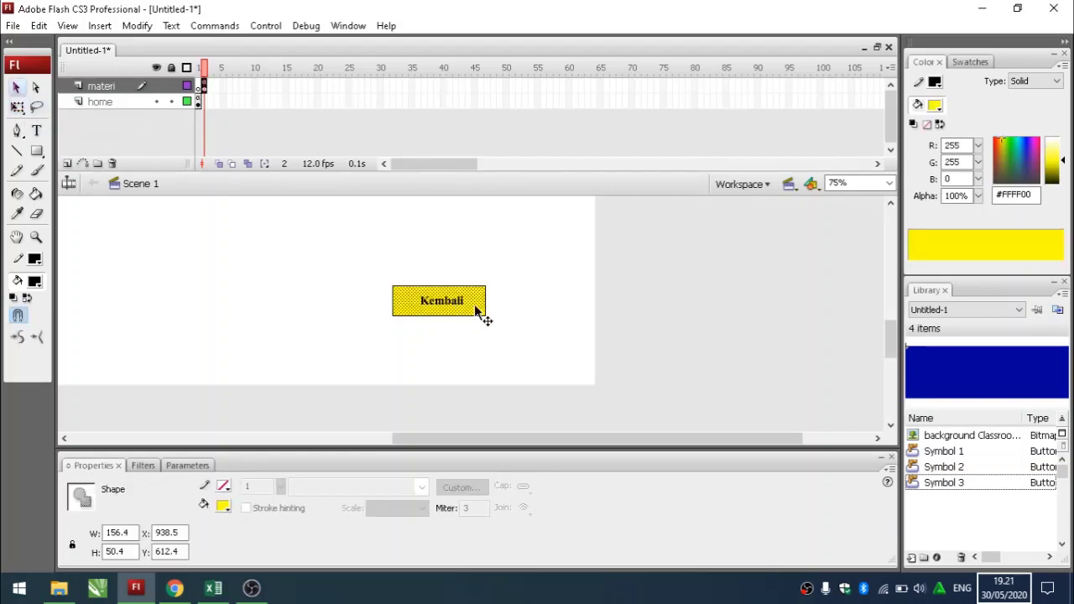
click(367, 290)
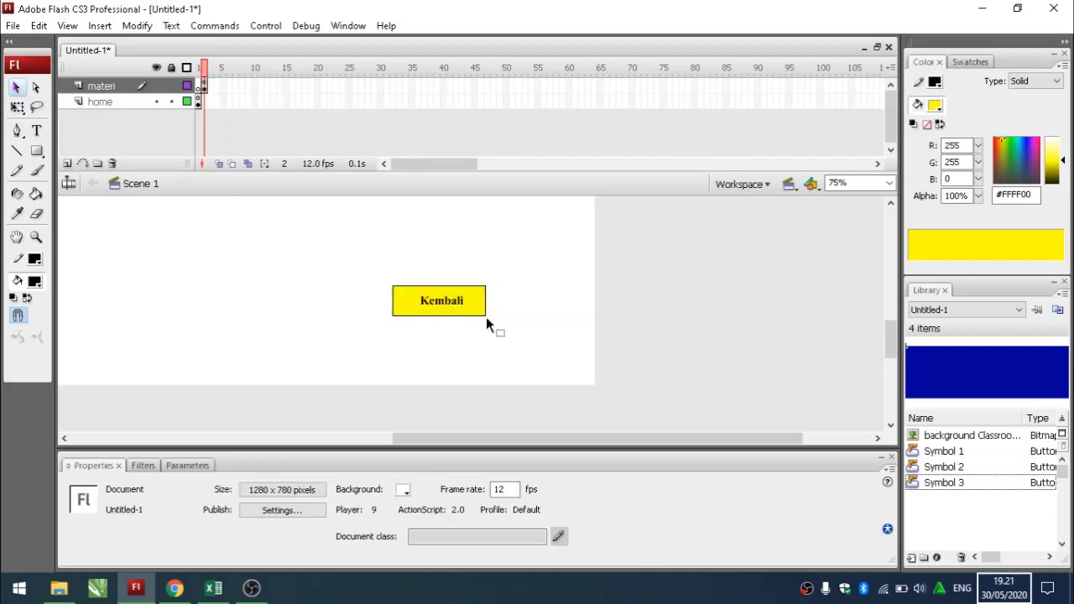
click(482, 316)
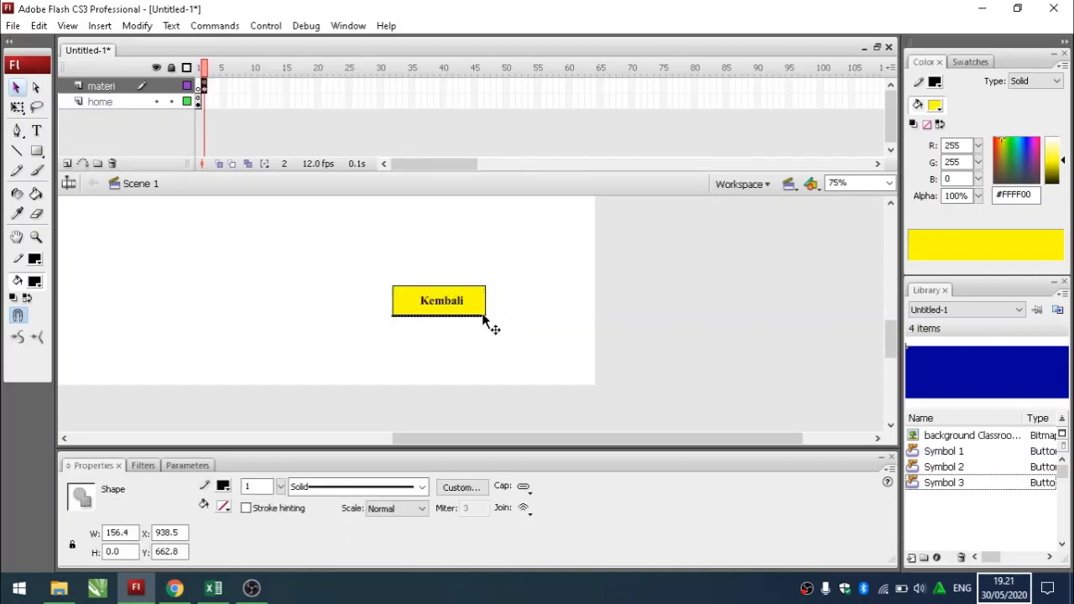
click(469, 329)
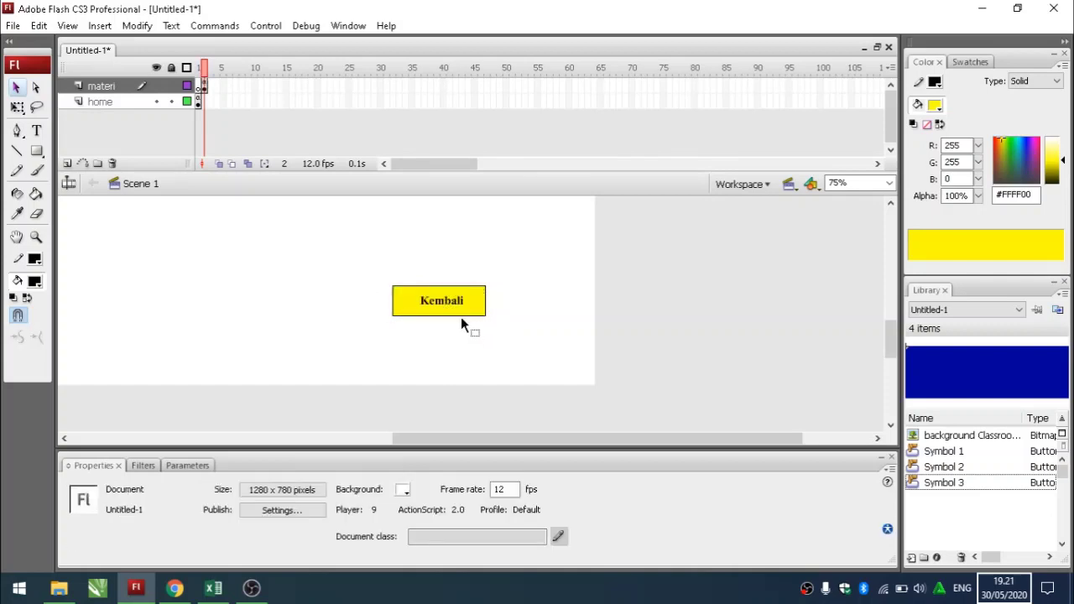
click(35, 88)
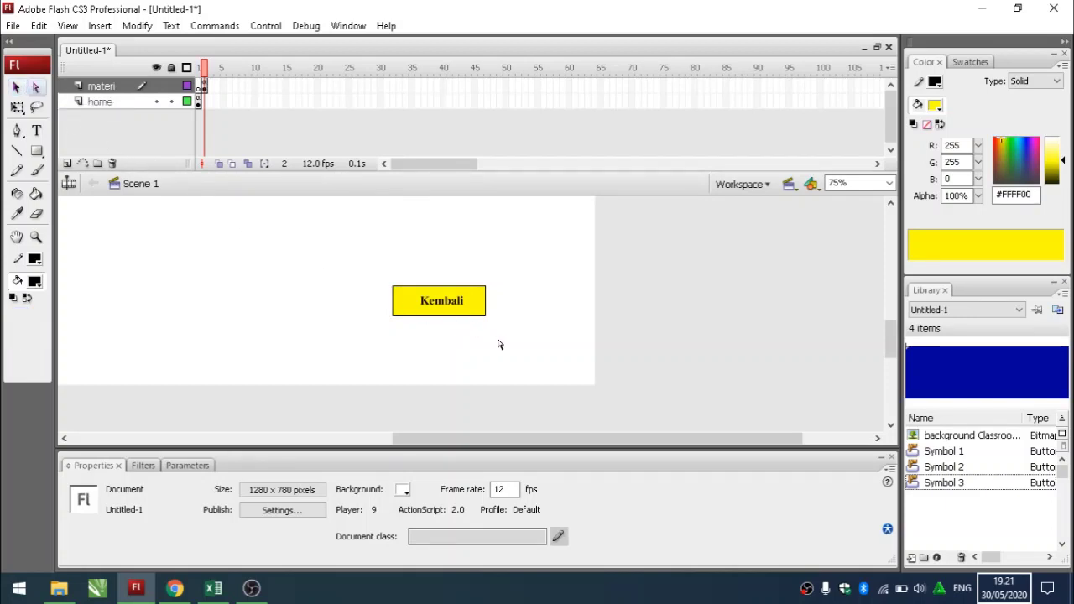
click(474, 317)
right_click(474, 317)
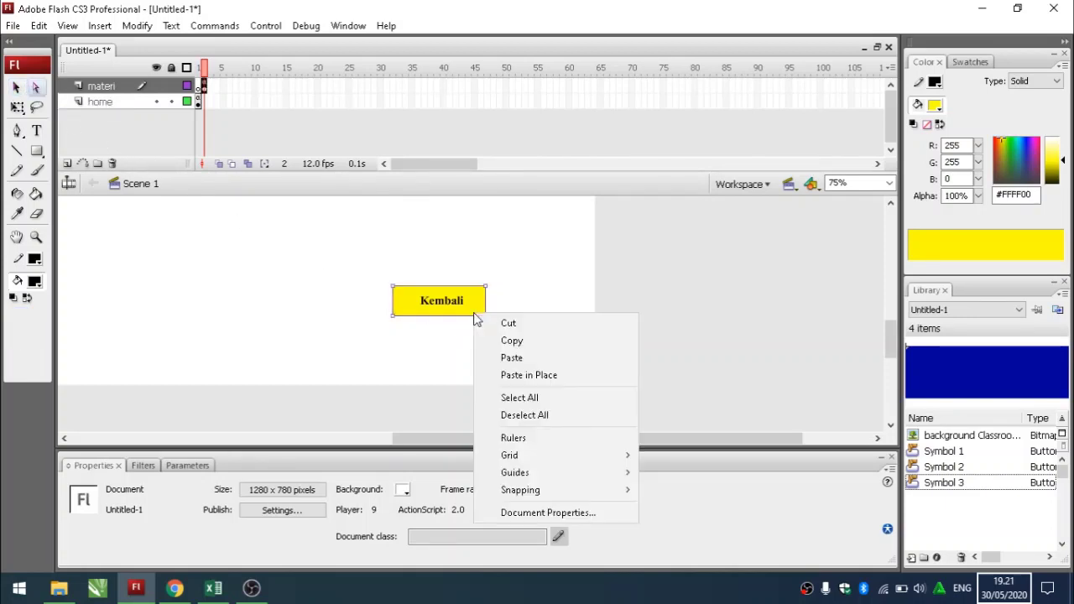
click(538, 295)
Convert the yellow rectangle behind the "Kembali" text to a button symbol named Symbol 4.
click(15, 87)
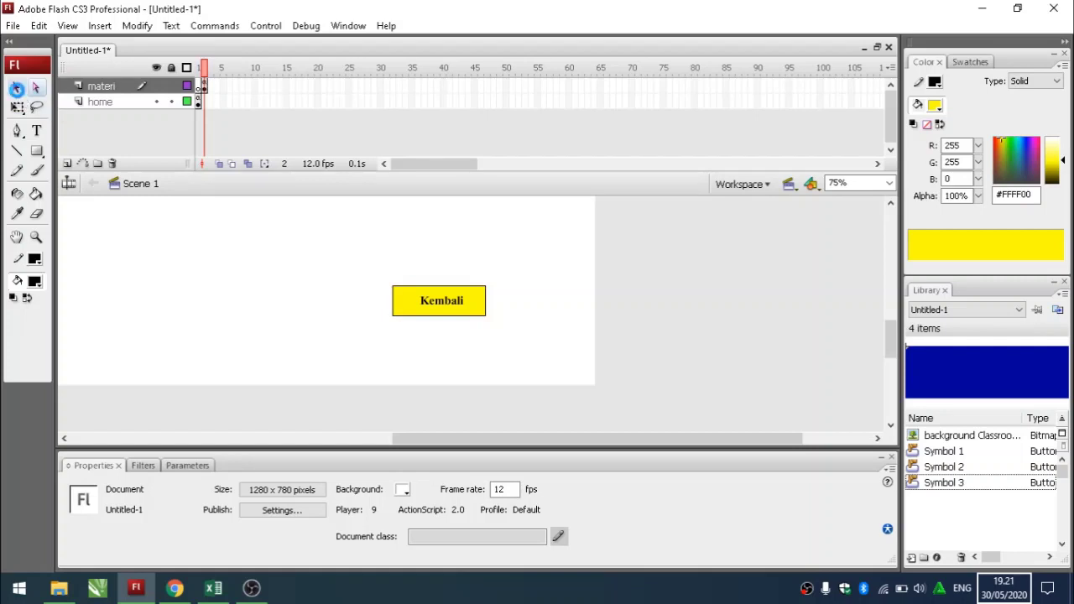
click(473, 311)
right_click(472, 312)
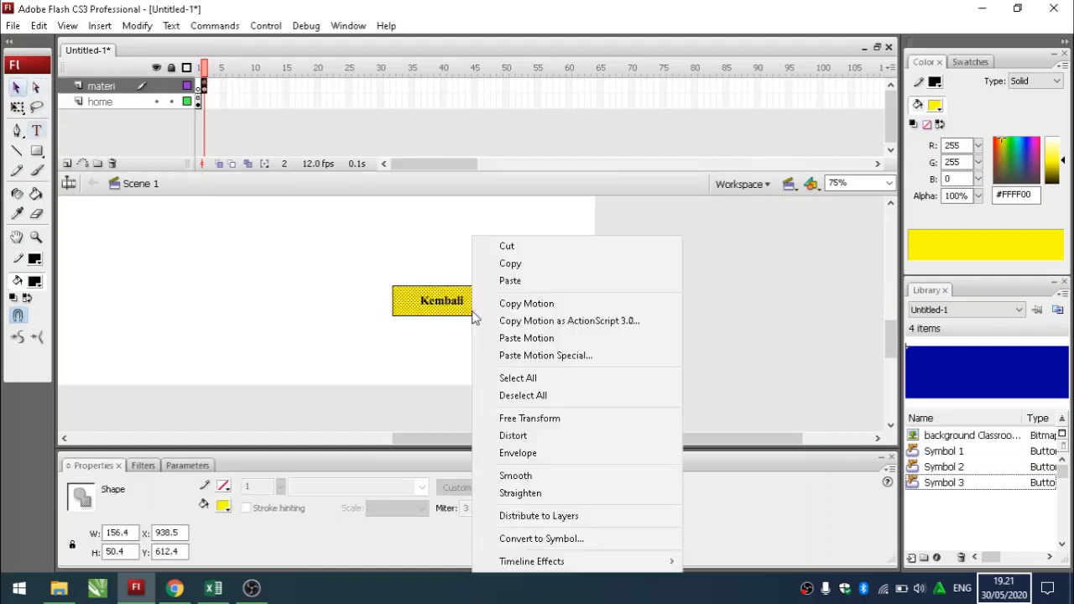
click(565, 539)
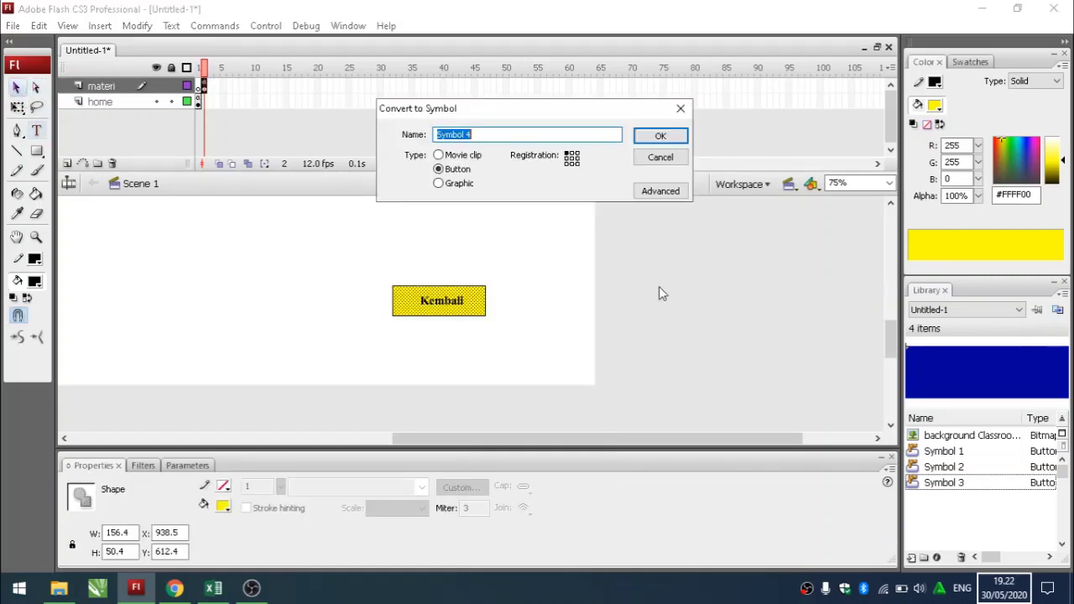
click(640, 139)
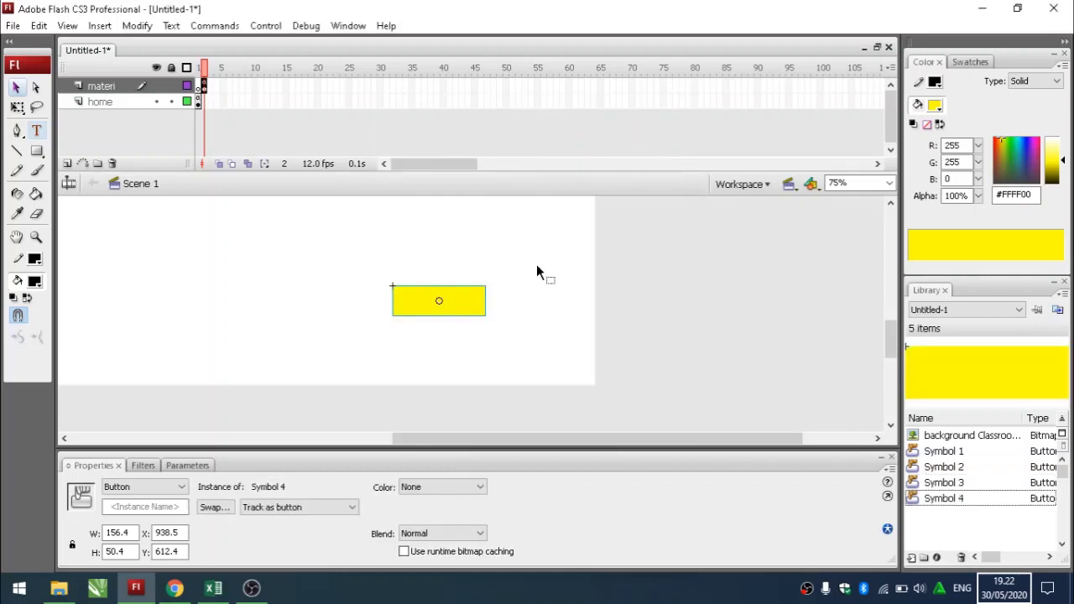
Arrange the yellow button behind the "Kembali" text so the lettering sits on top.
right_click(474, 312)
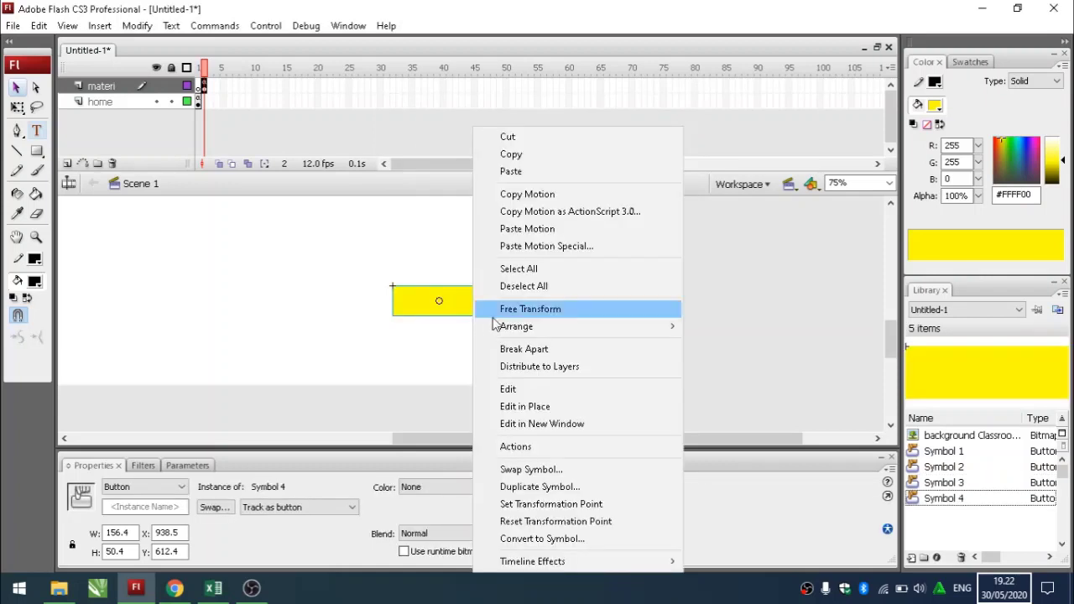
mouse_move(666, 327)
click(718, 363)
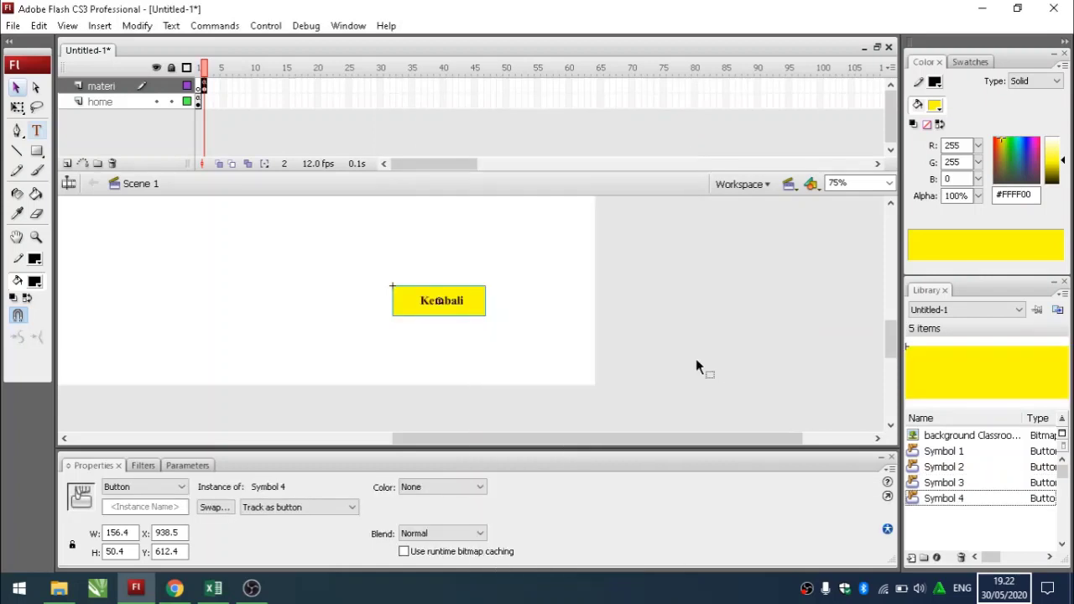
click(558, 357)
click(482, 323)
click(500, 307)
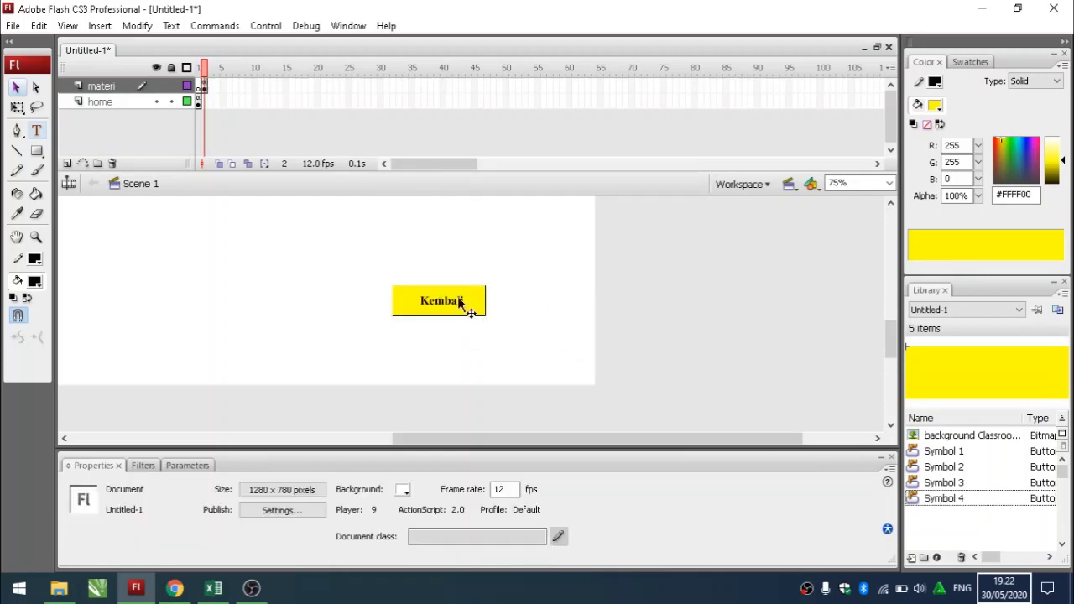
Select the yellow button behind the "Kembali" text and delete it from the materi page.
click(36, 88)
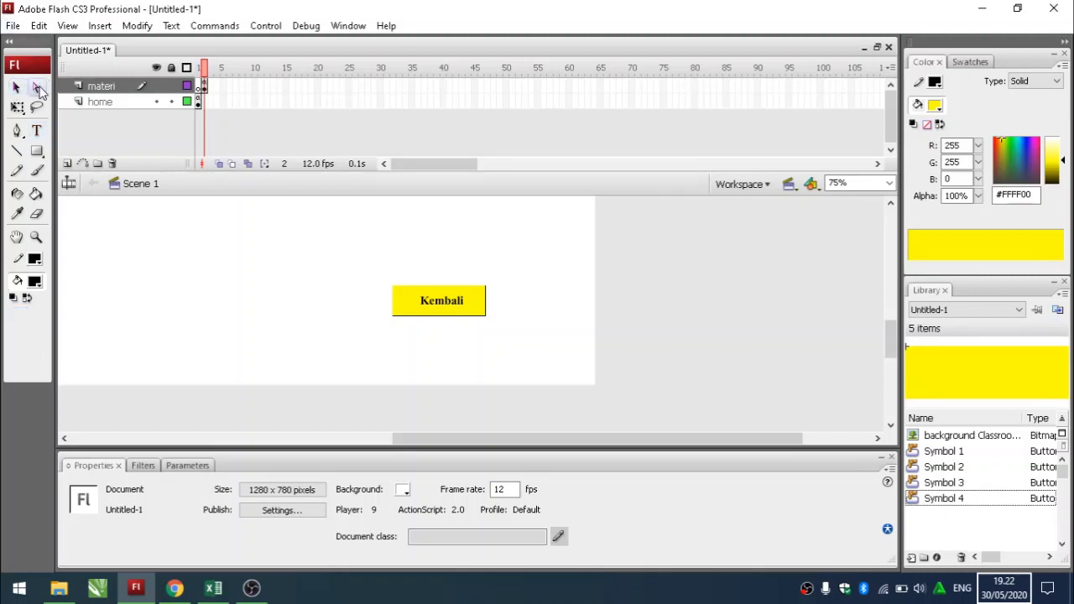
click(442, 314)
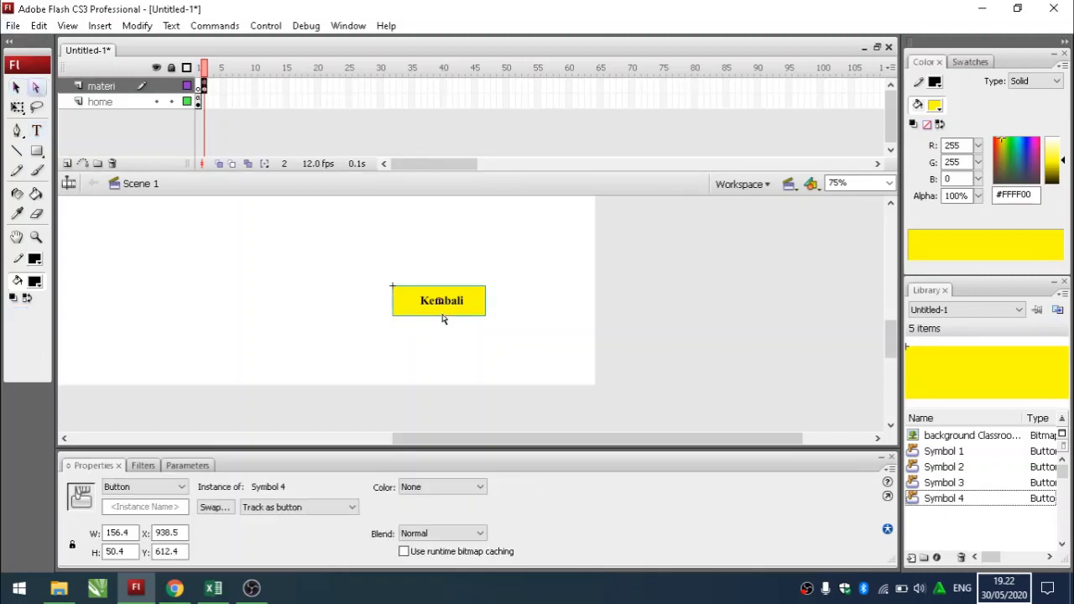
click(448, 333)
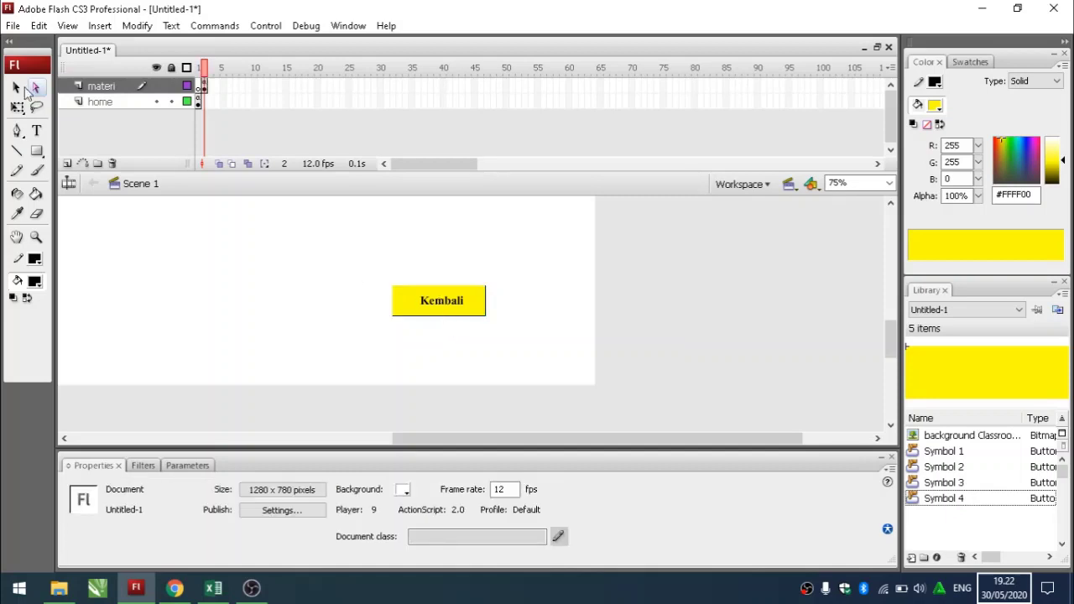
click(15, 88)
click(424, 317)
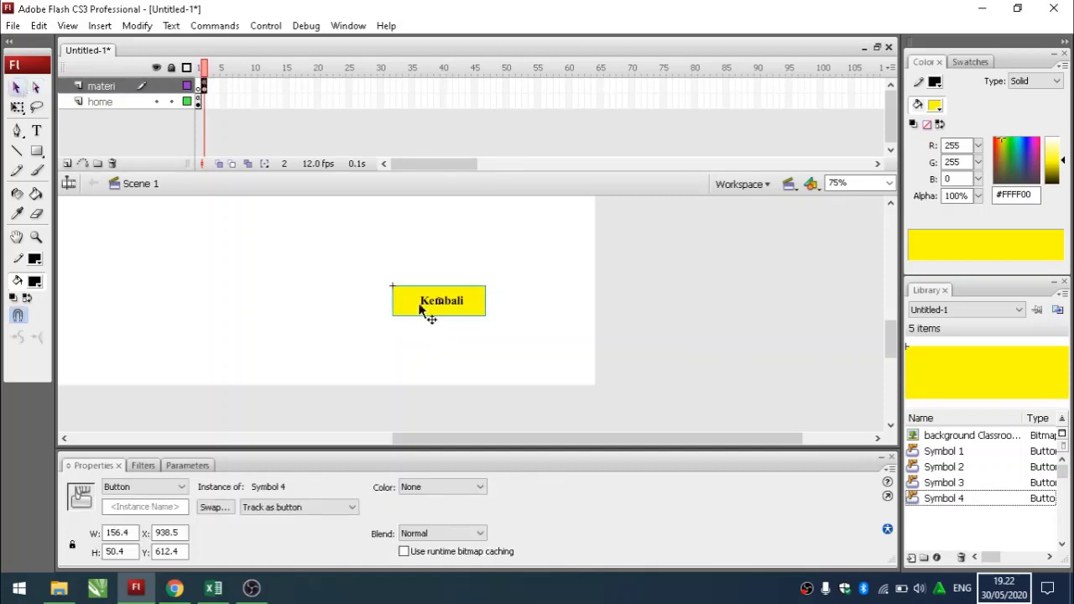
drag(429, 300, 418, 304)
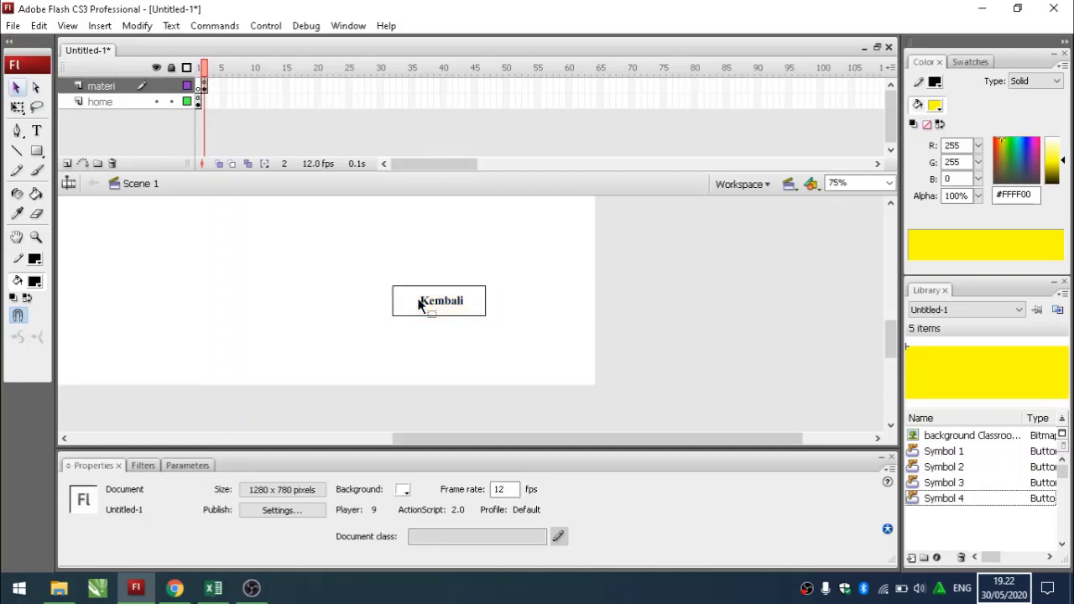
Delete the four black outline edges around the "Kembali" text.
click(423, 316)
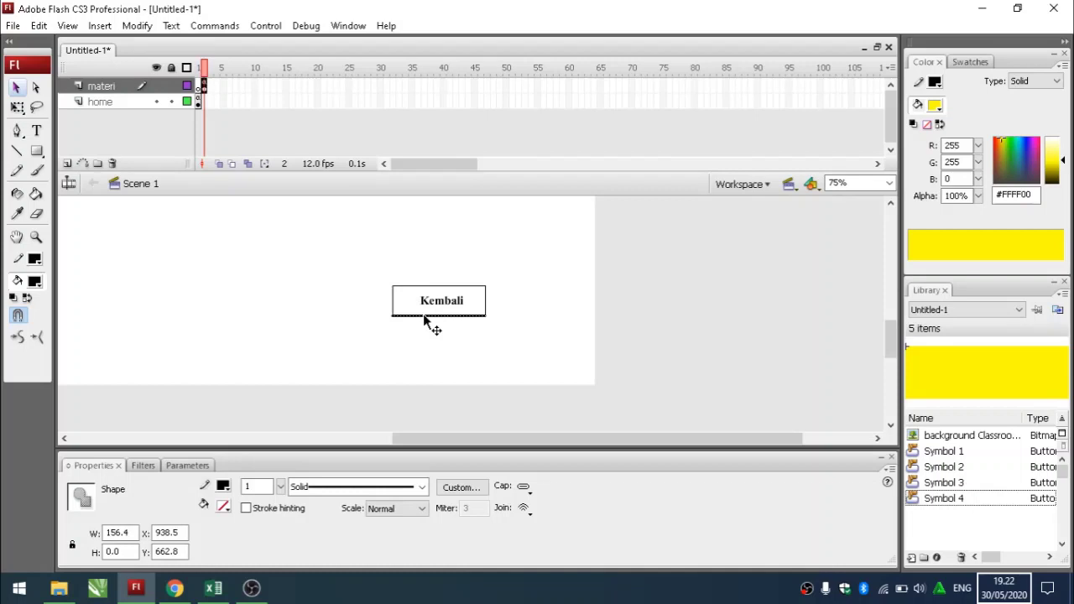
key(Delete)
click(393, 307)
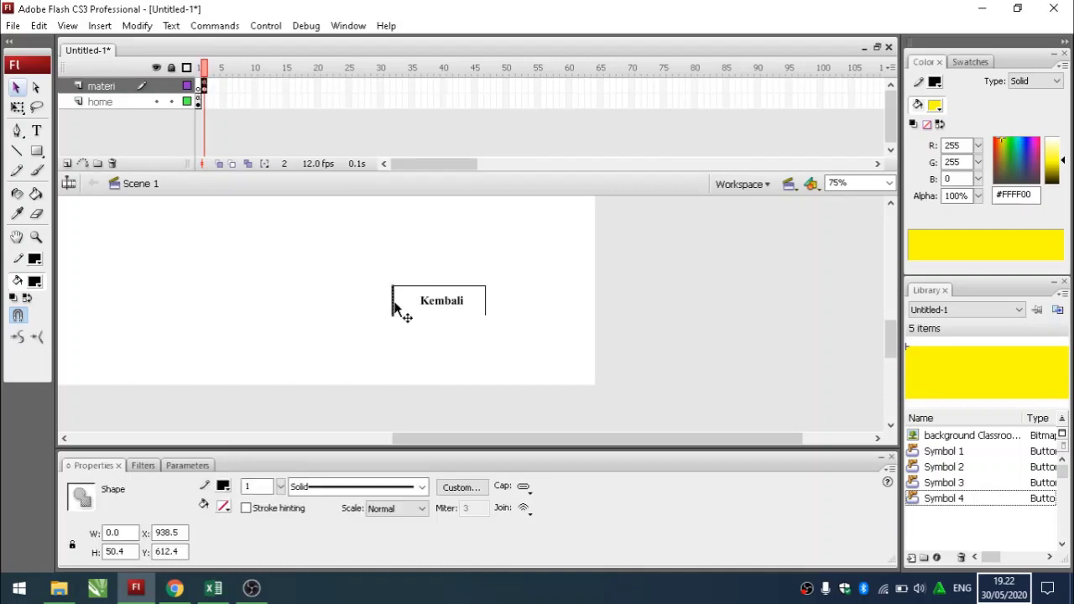
key(Delete)
click(411, 286)
key(Delete)
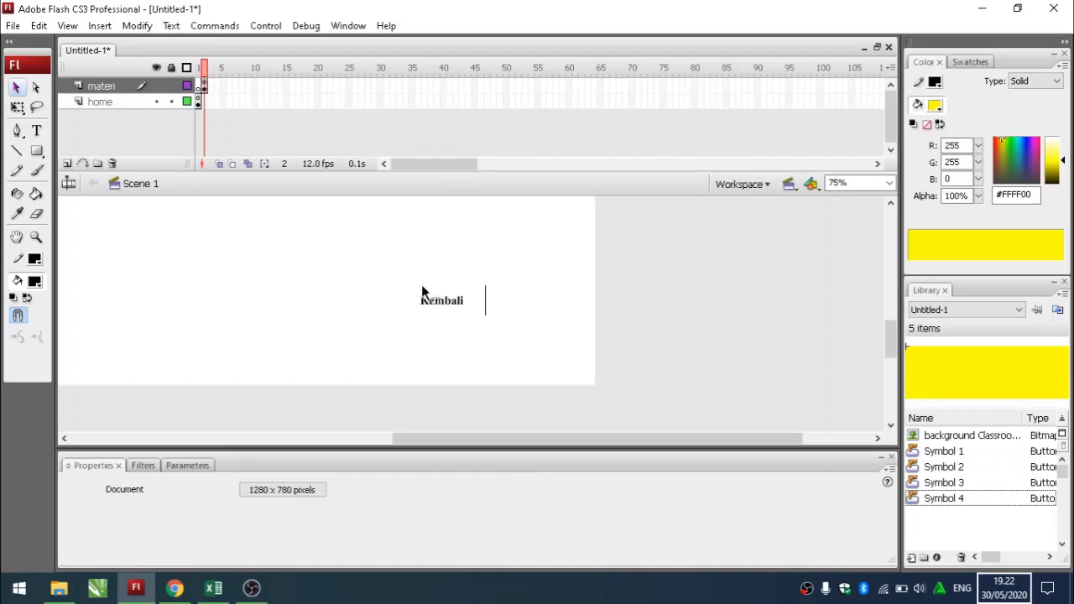
click(485, 304)
key(Delete)
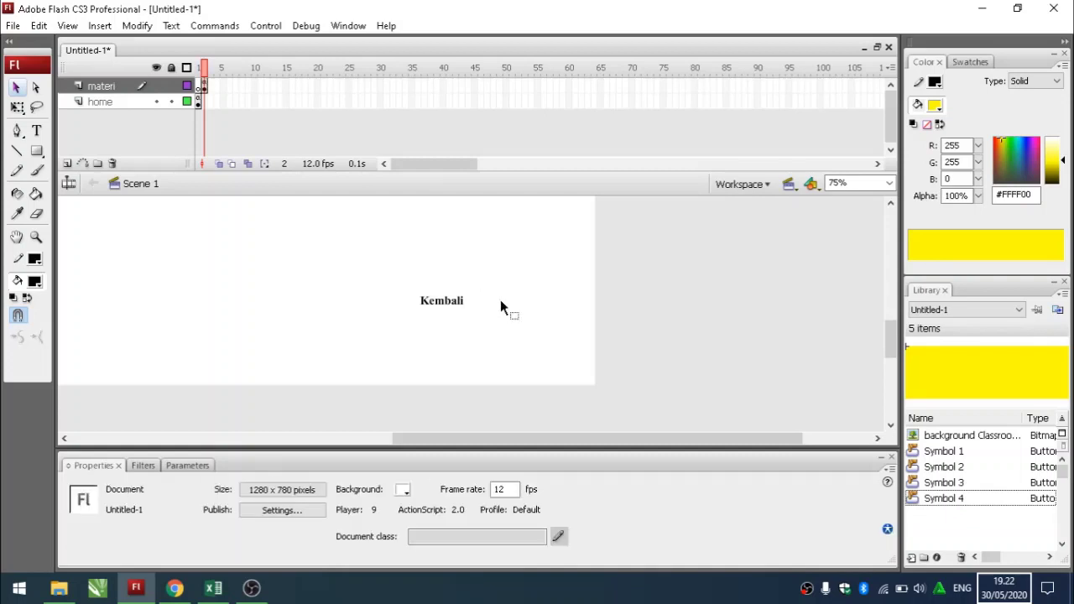
click(459, 309)
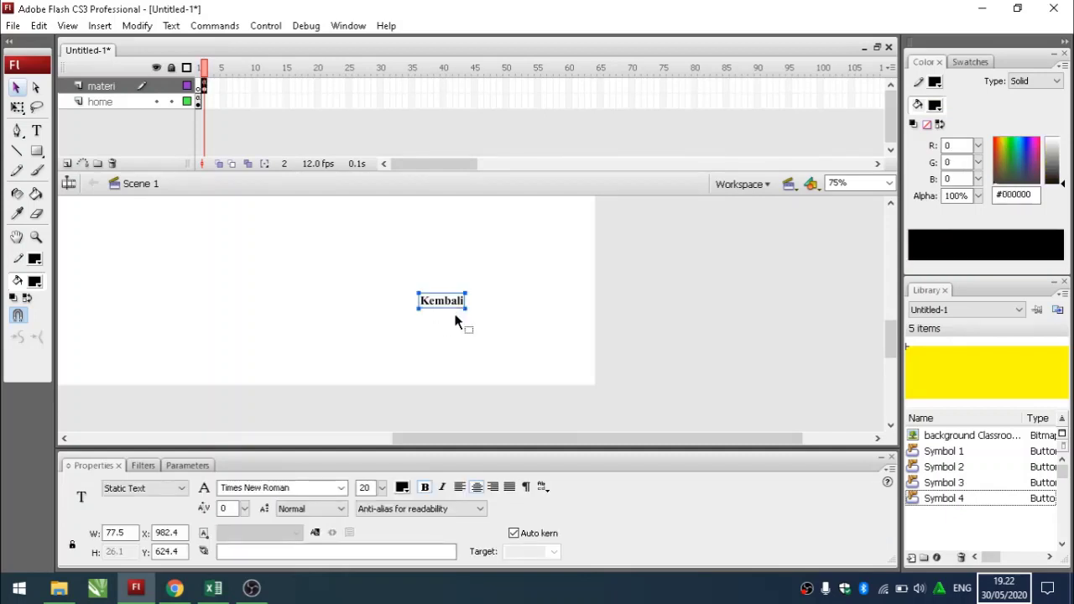
click(458, 319)
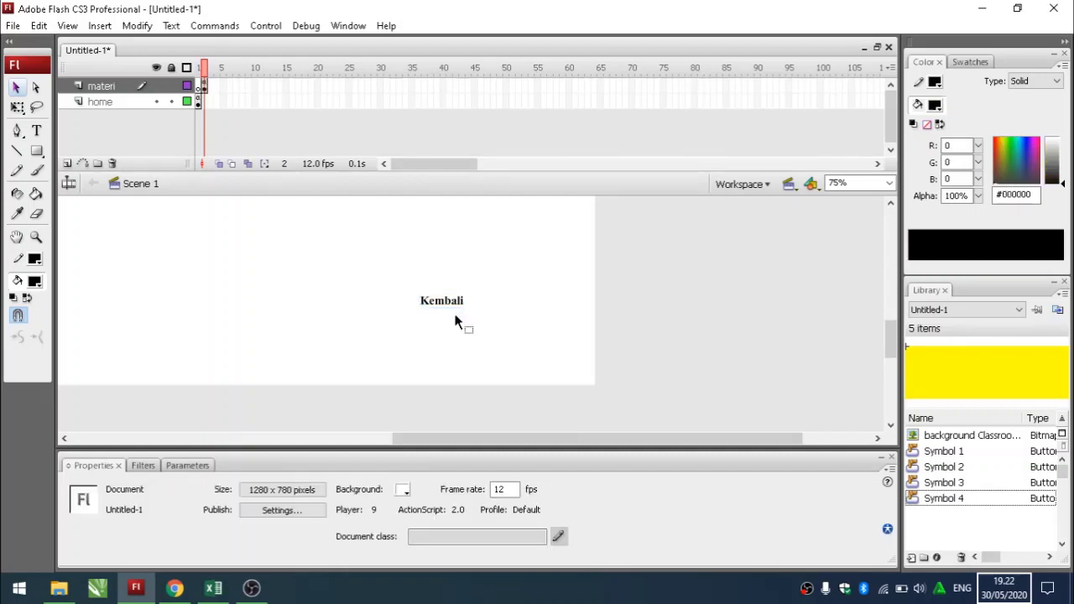
Undo the deletions of the outline edges and the yellow button.
key(ctrl+a)
click(339, 321)
key(ctrl+y)
key(ctrl+y)
key(ctrl+y)
key(ctrl+y)
key(ctrl+y)
key(ctrl+y)
key(ctrl+y)
key(ctrl+y)
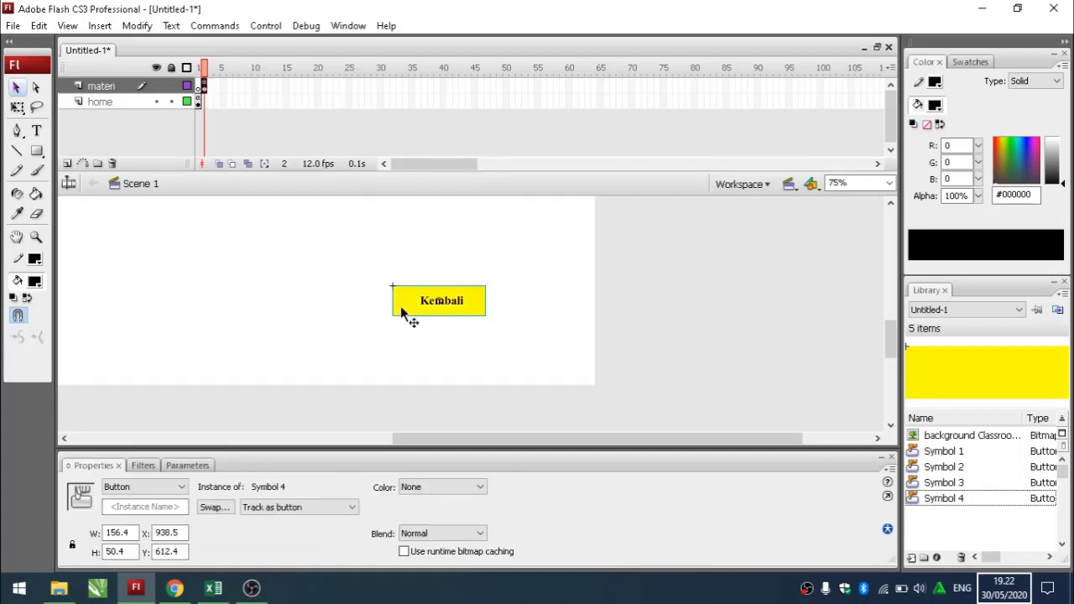
Move the yellow button aside from its black outline and delete all the outline edges around the "Kembali" text.
click(357, 323)
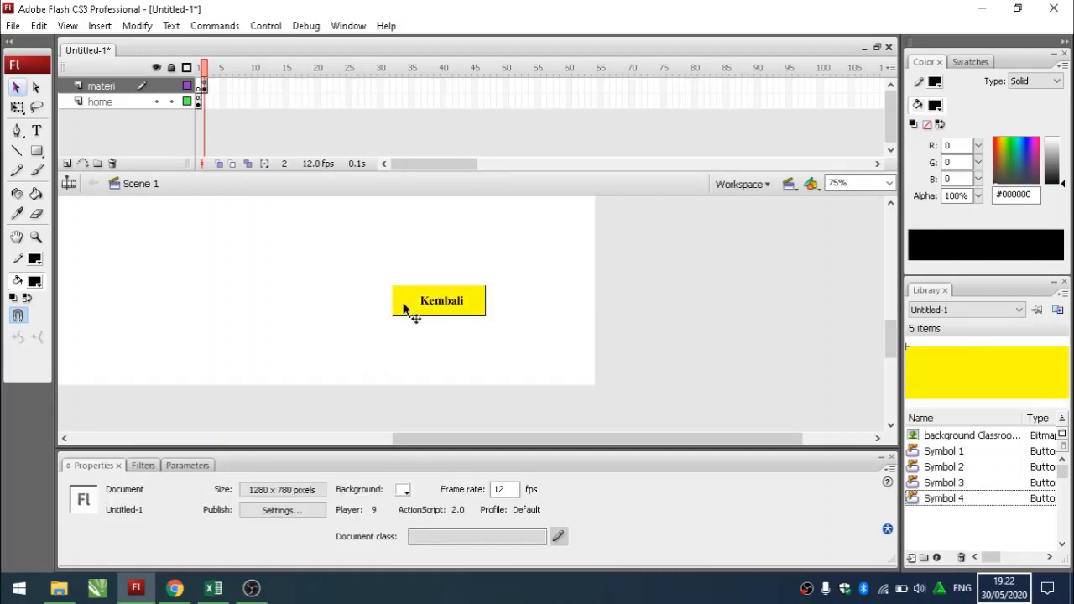
drag(407, 306, 446, 307)
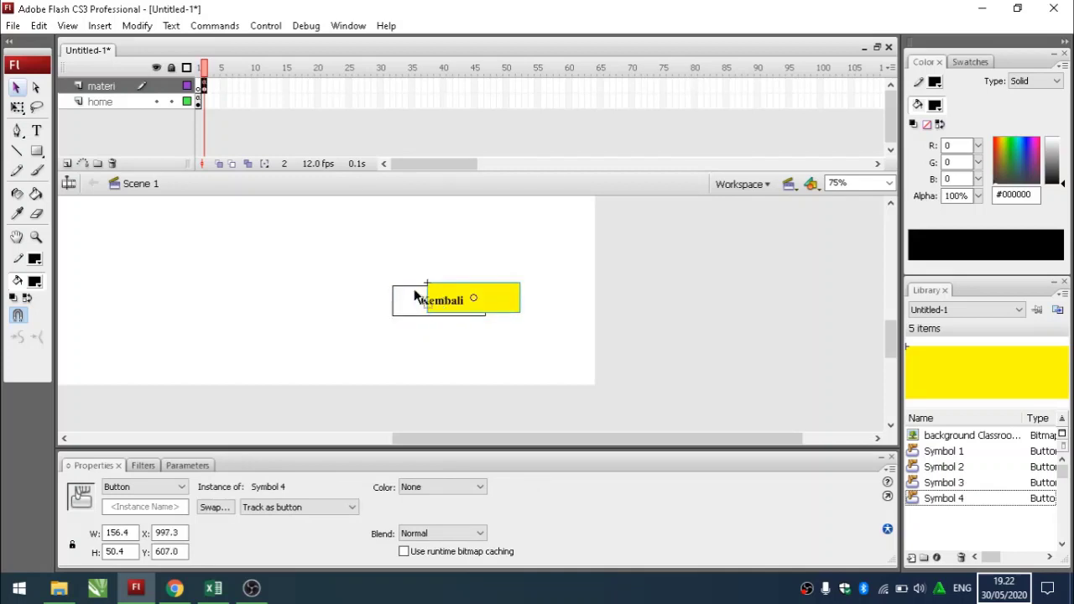
click(413, 287)
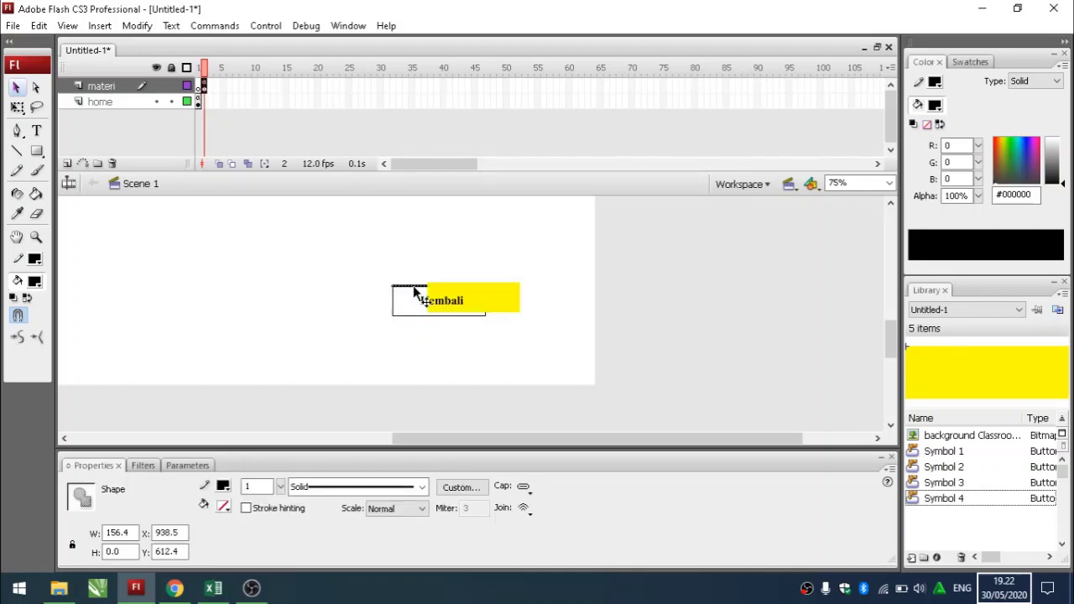
key(Delete)
click(394, 303)
key(Delete)
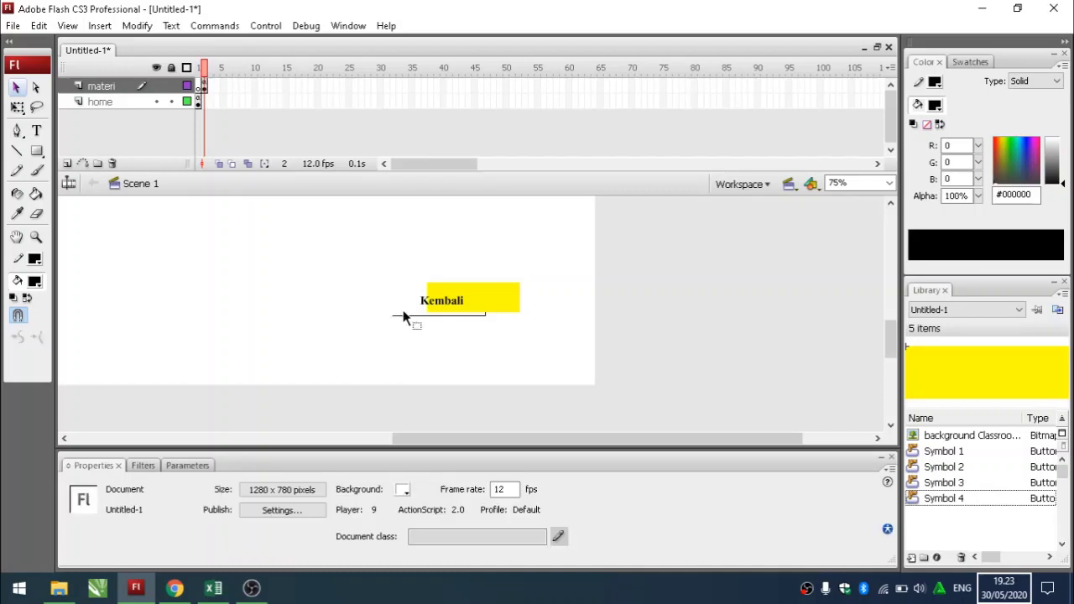
click(410, 316)
key(Delete)
click(484, 314)
key(Delete)
Move the yellow button back behind the "Kembali" text, at about X 953.5 and Y 616.3.
click(473, 305)
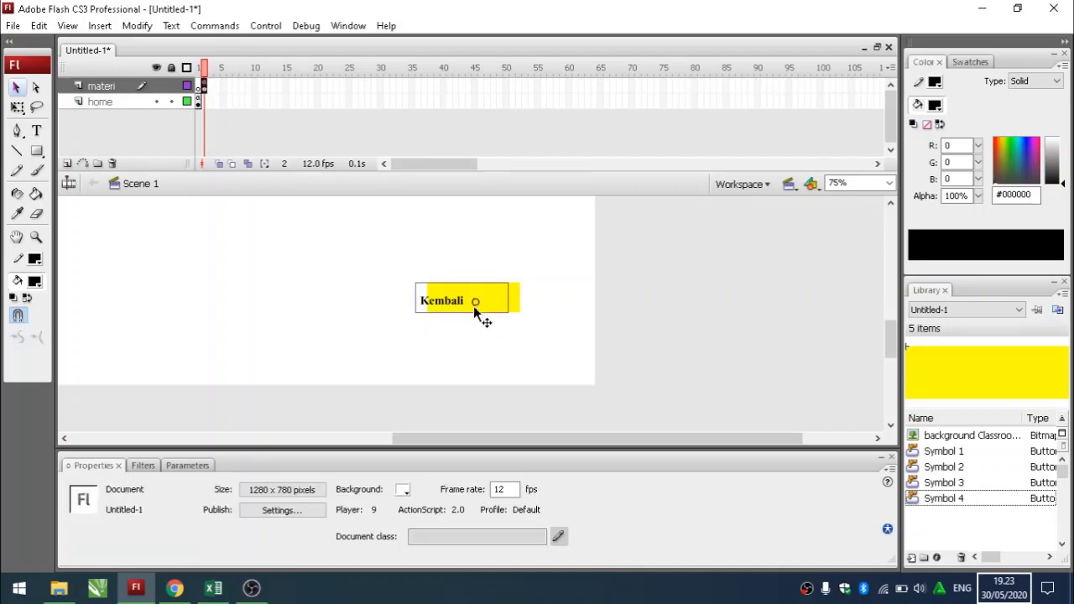
drag(469, 306, 463, 310)
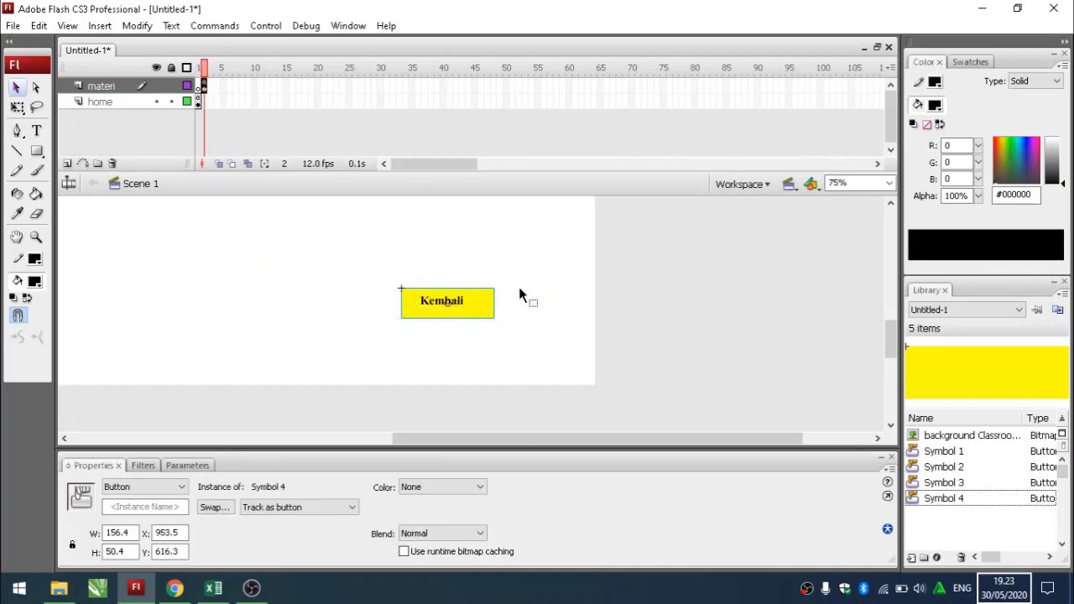
click(521, 294)
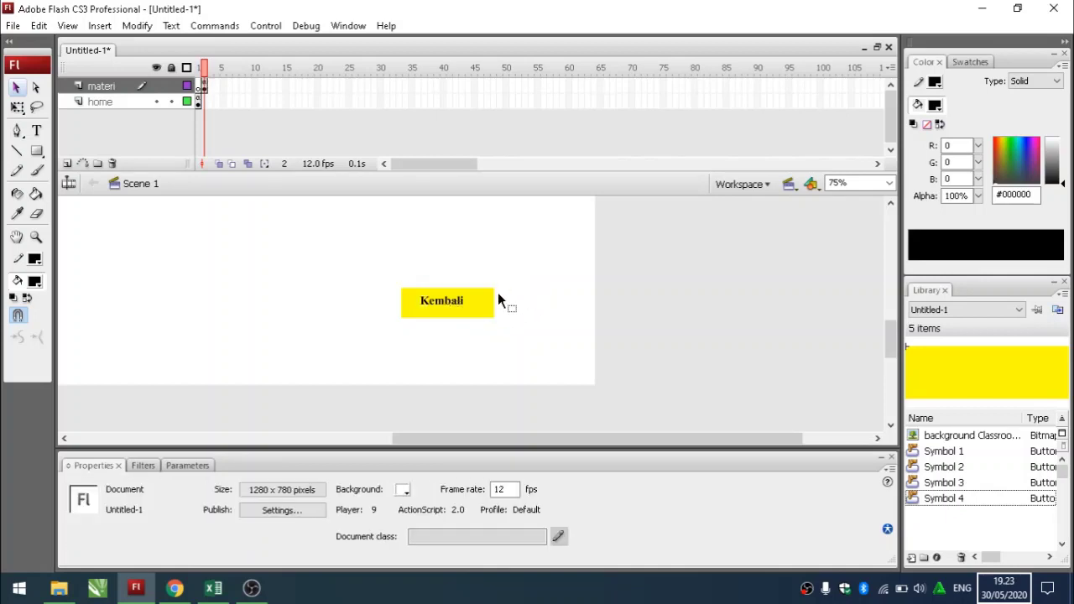
Test the movie by using the KI/KD button to check the Kembali button on the materi page, then close the preview.
key(ctrl+Return)
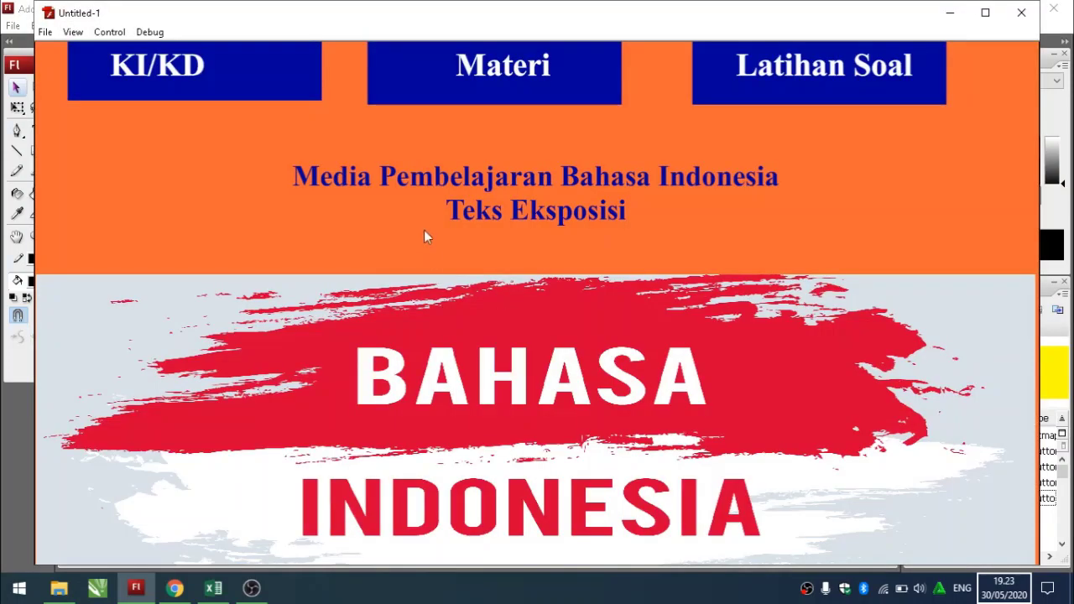
click(167, 70)
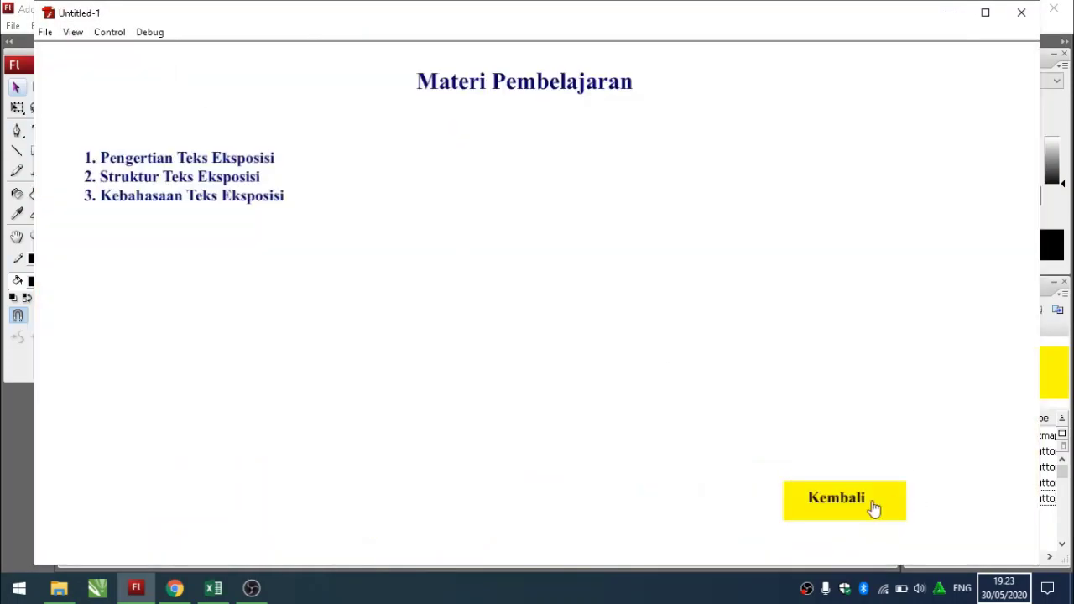
click(1021, 12)
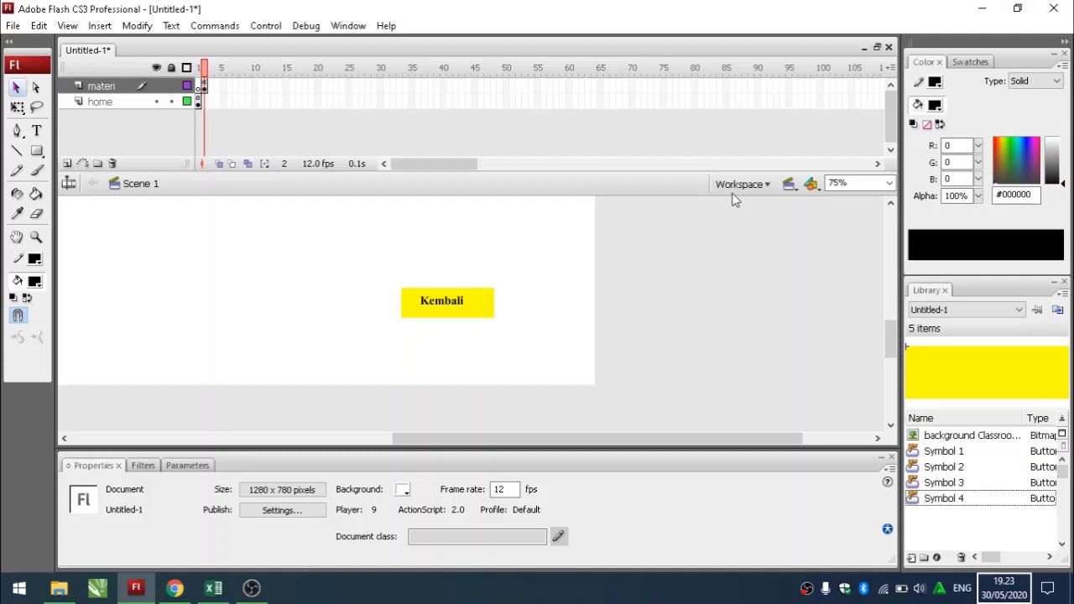
Open the yellow button symbol for editing and insert keyframes for its Over and Down states.
click(481, 314)
double_click(485, 314)
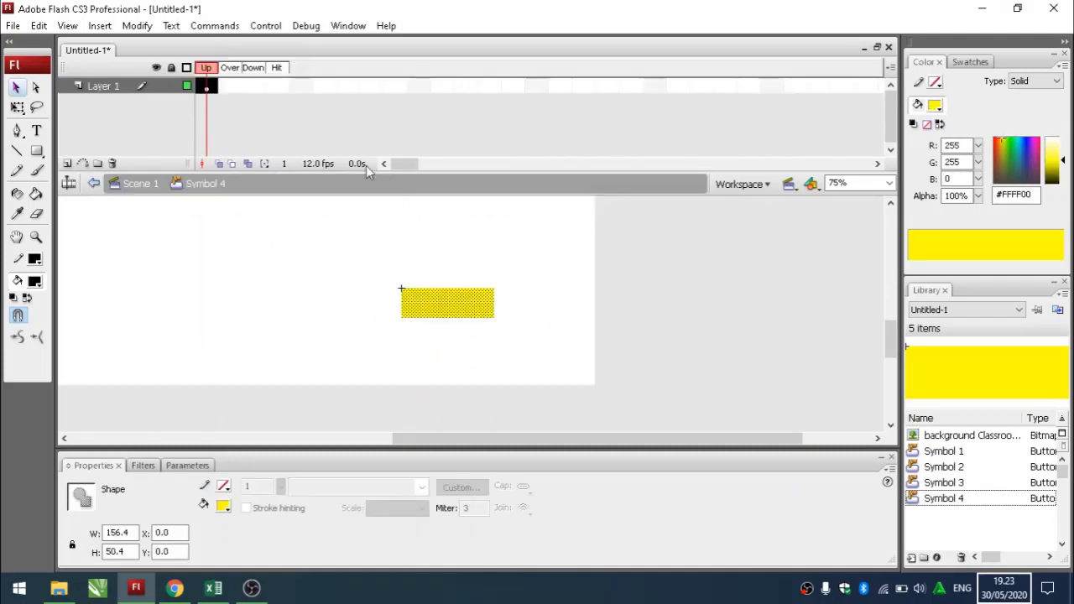
right_click(216, 89)
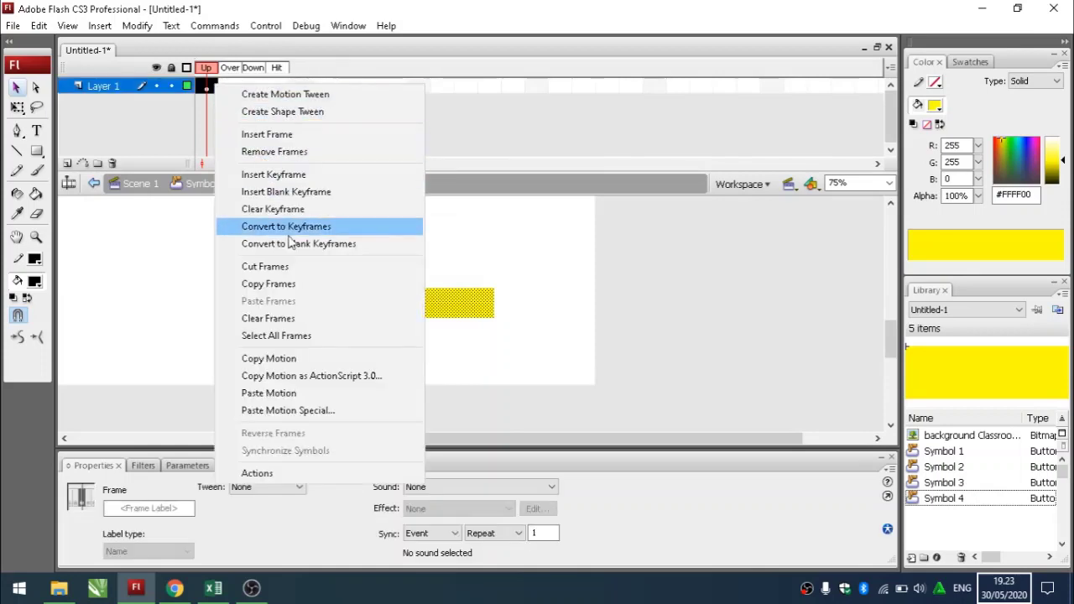
click(284, 178)
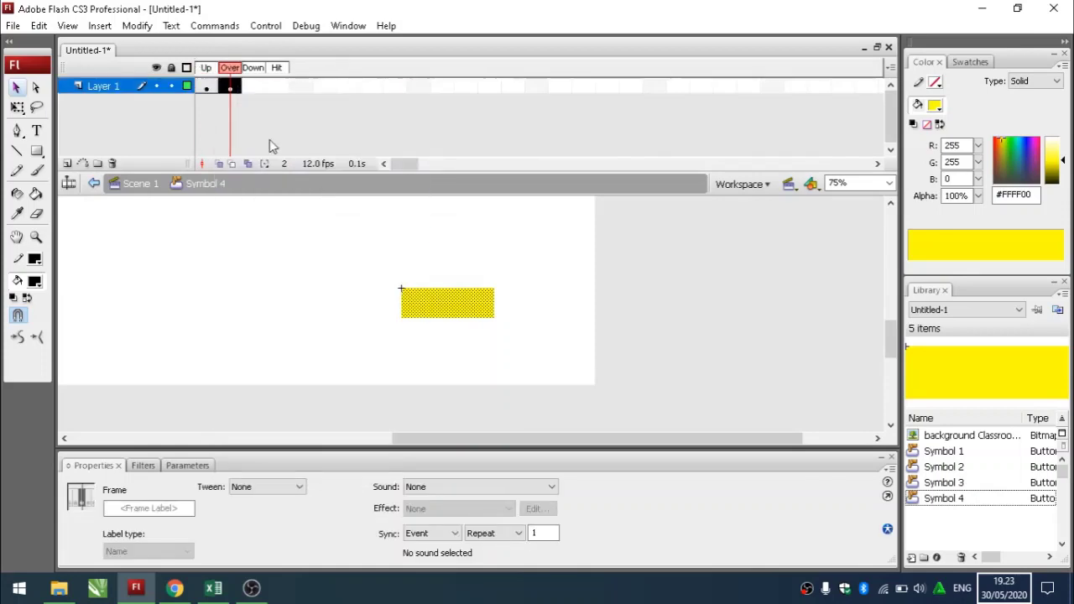
right_click(236, 87)
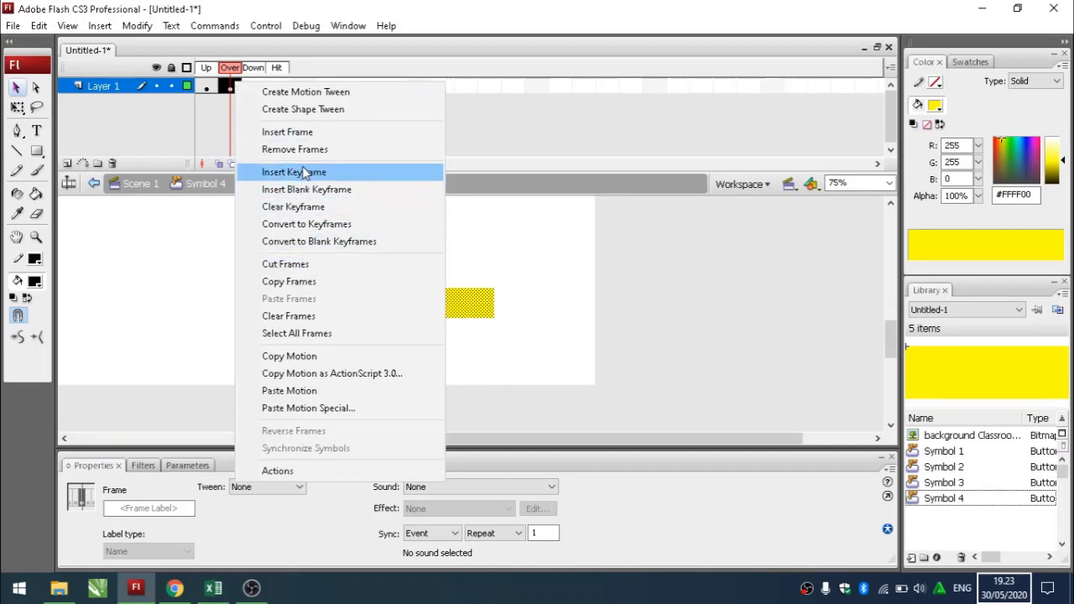
click(303, 172)
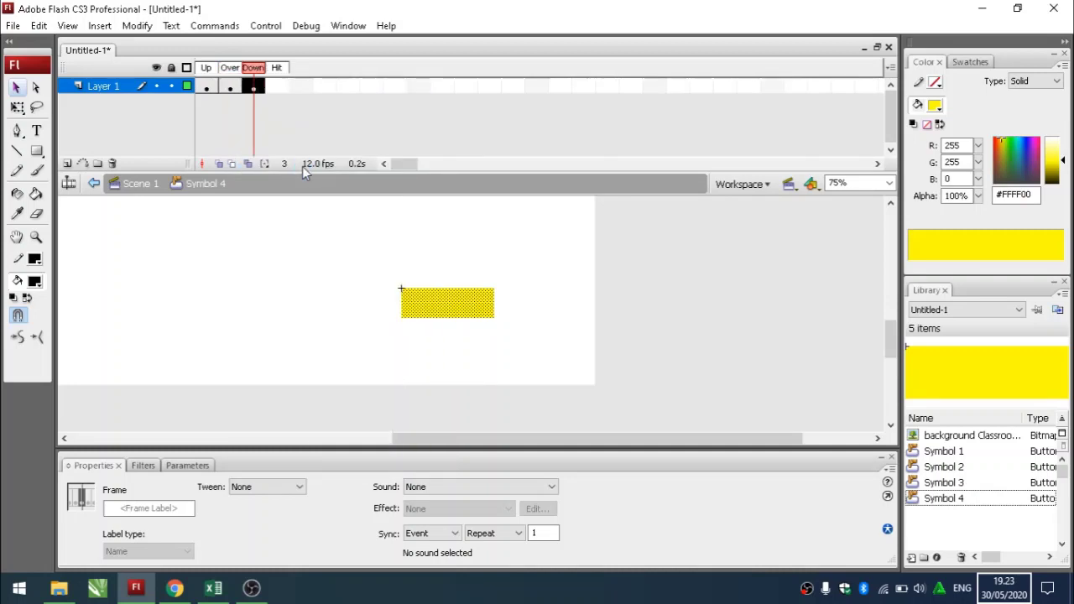
Recolour the Kembali button's Over state red (#FF0000) and return to Scene 1.
click(231, 86)
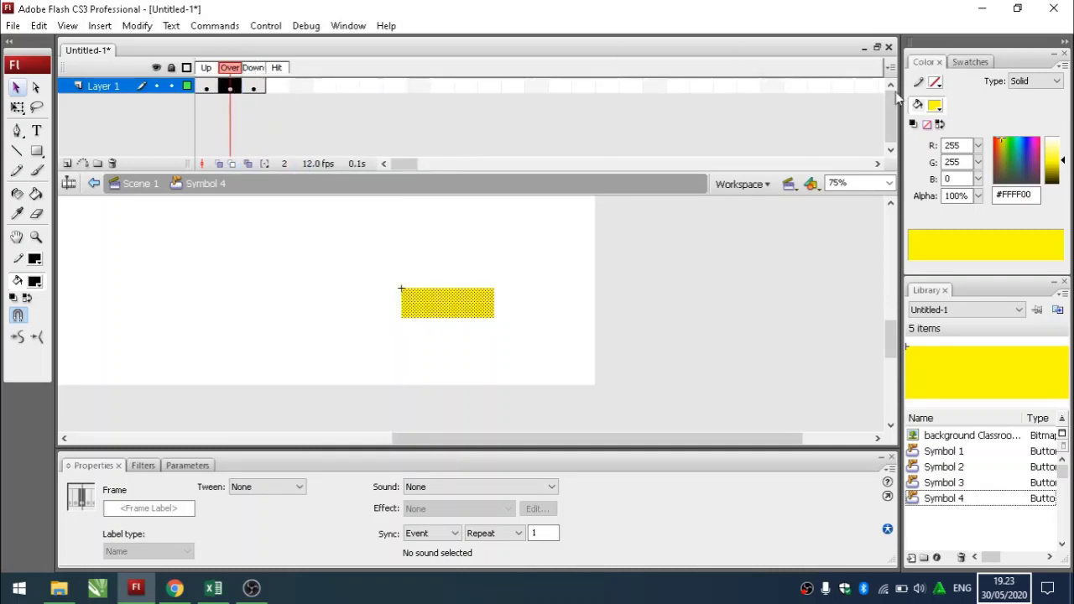
click(935, 107)
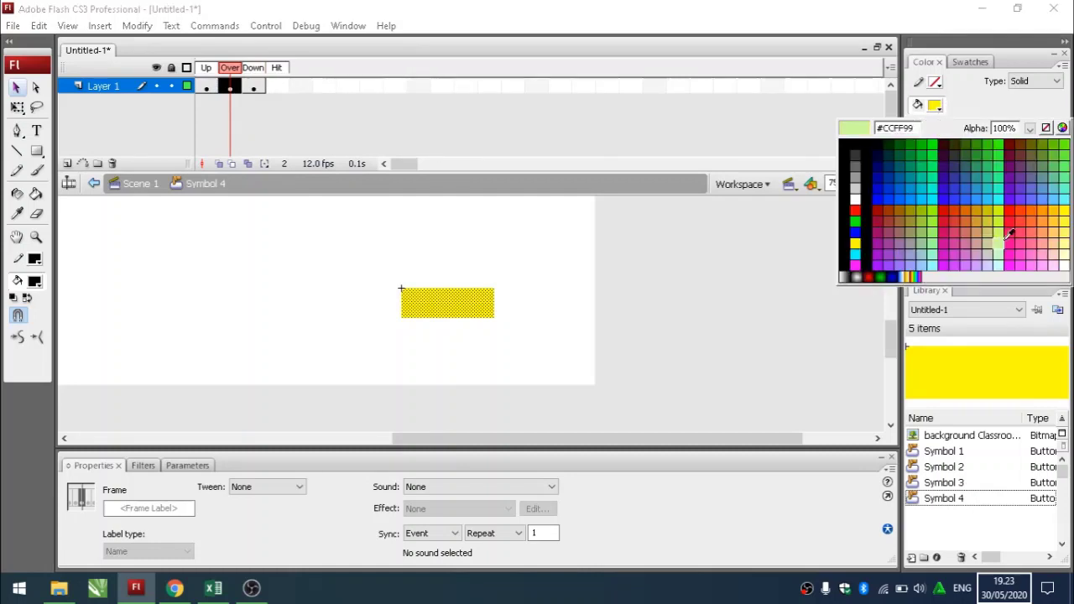
click(1011, 210)
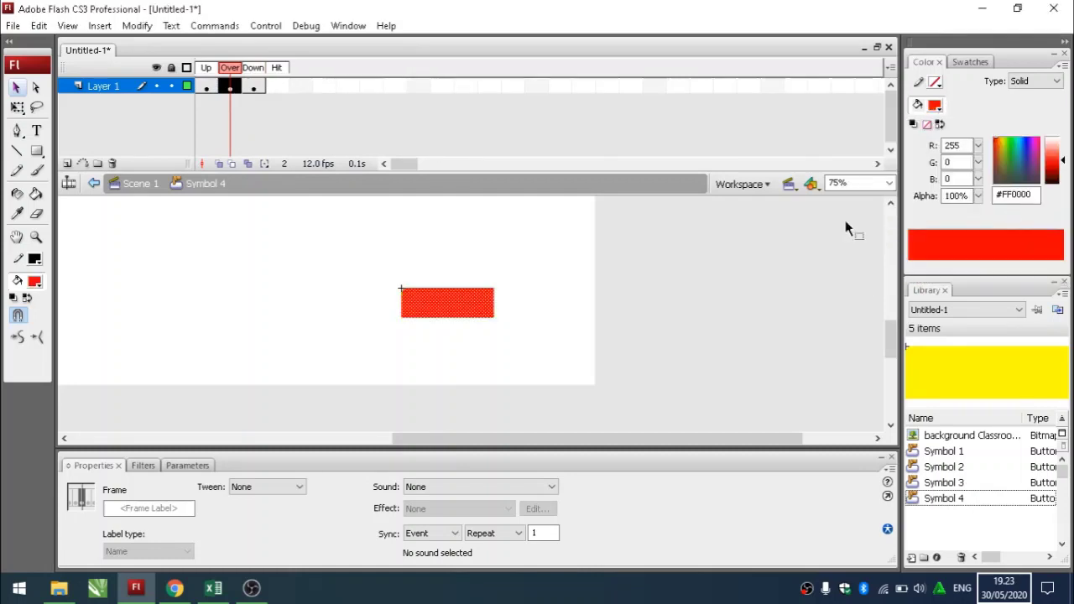
click(531, 281)
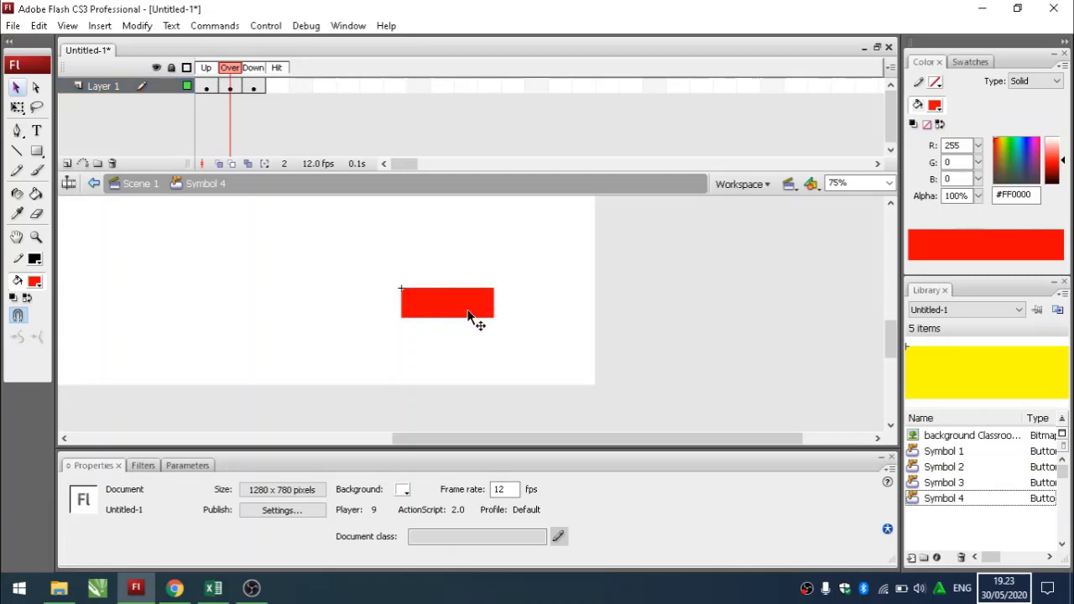
double_click(509, 278)
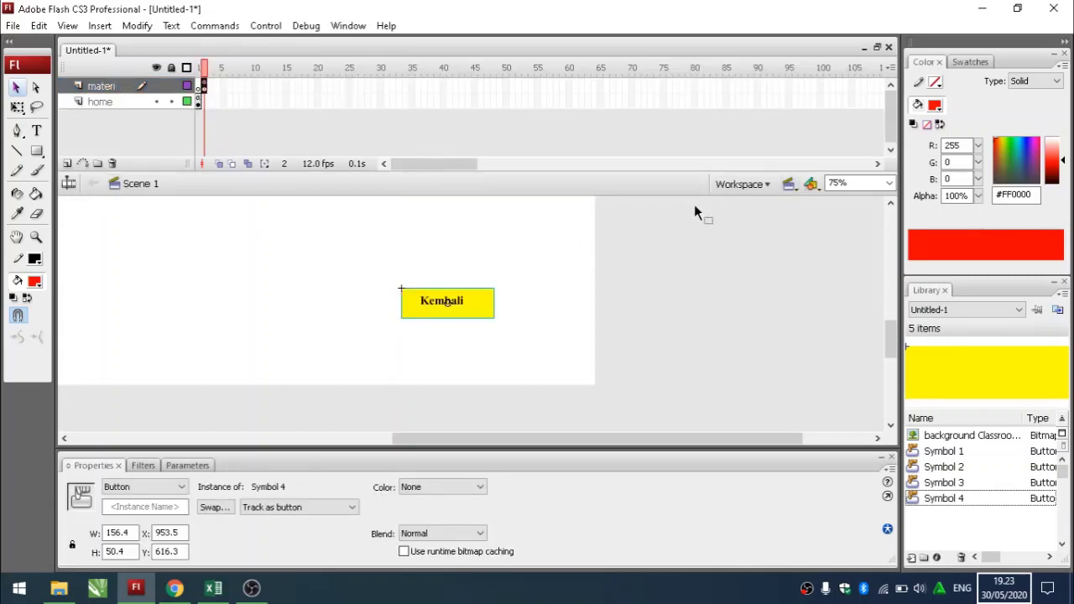
Test the movie by using KI/KD and then the Kembali button to check its Over colour, then close the preview.
key(ctrl+Return)
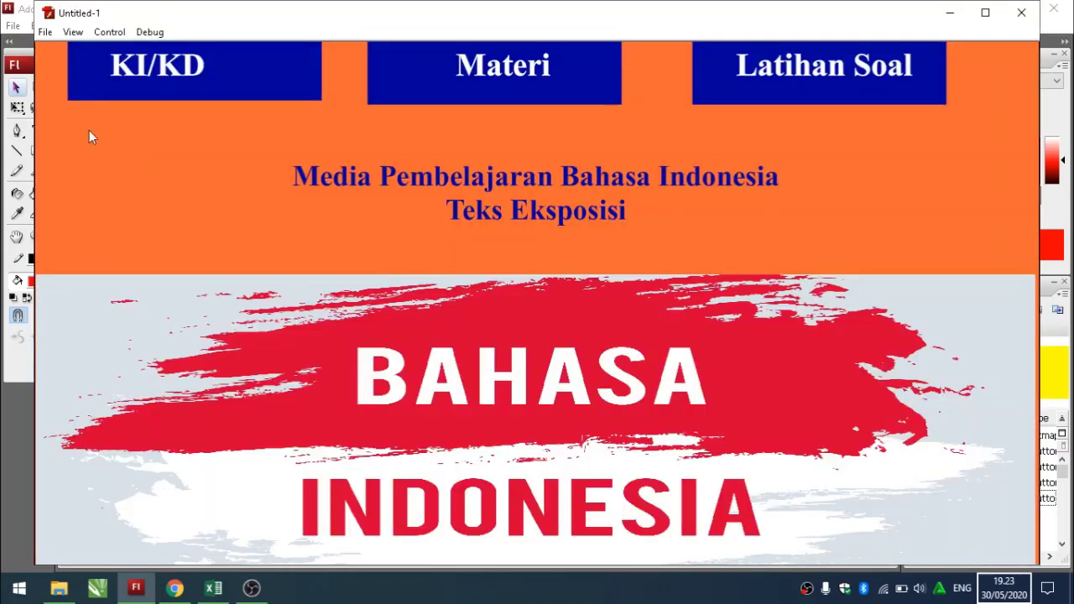
click(180, 73)
click(869, 500)
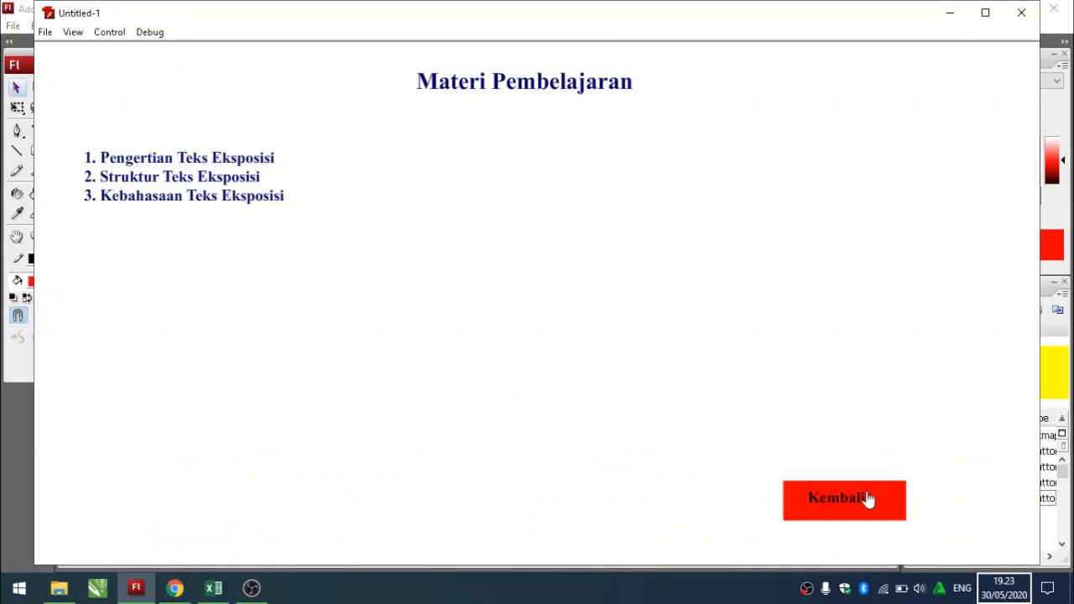
click(1021, 12)
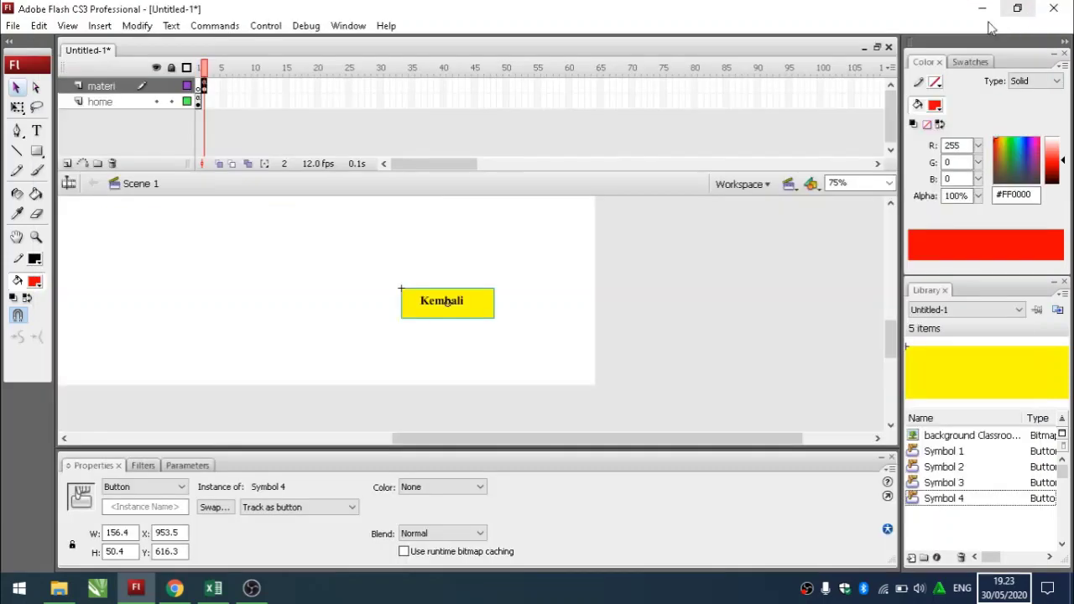
Give the Kembali button the action script on(press){ gotoAndPlay(1); } and close the script editor.
right_click(483, 317)
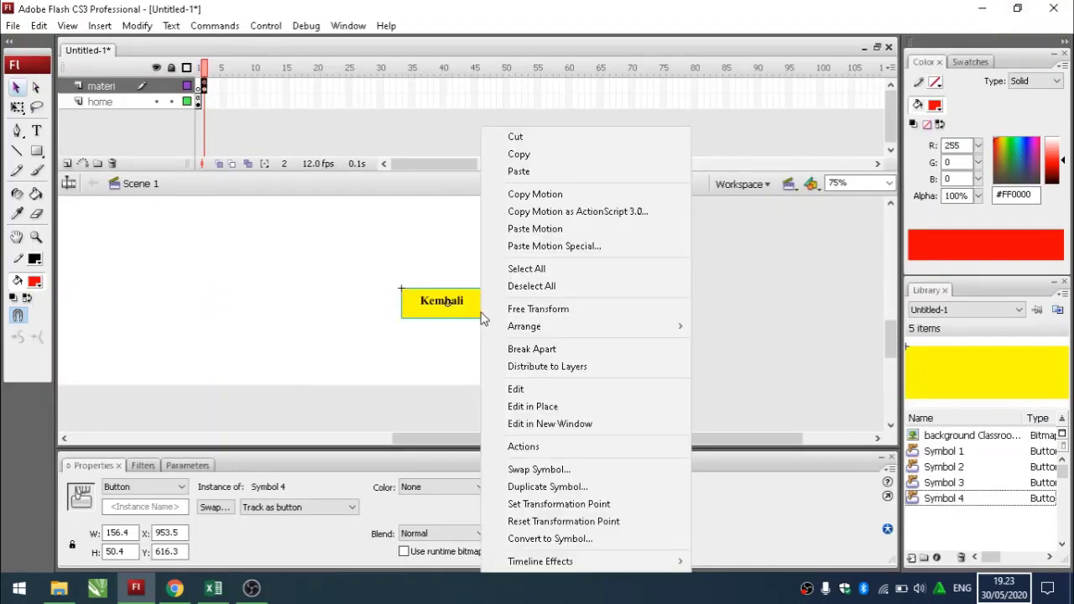
click(528, 446)
text(on)
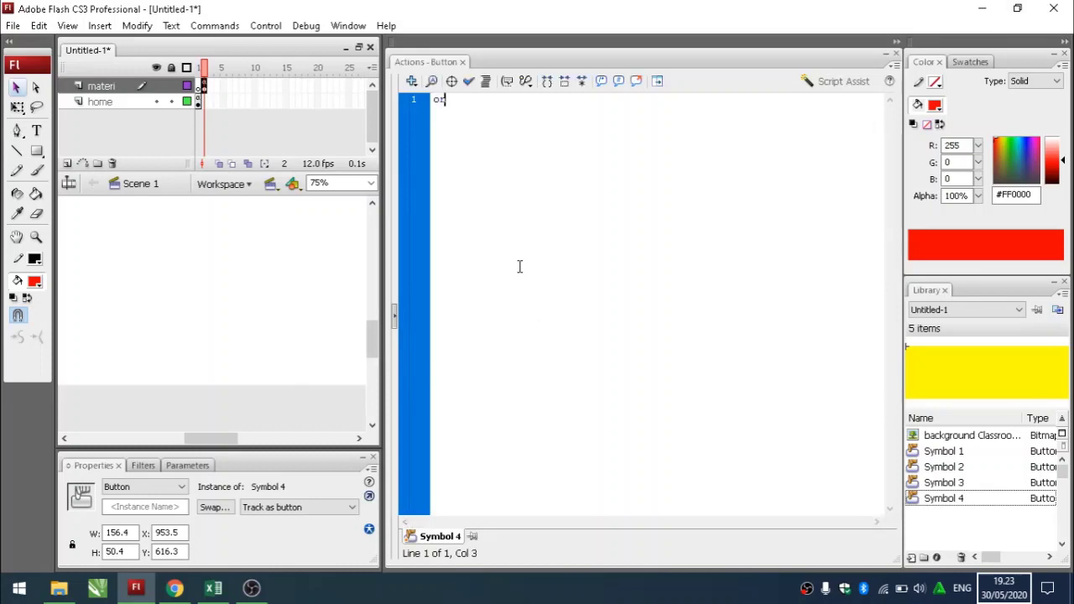
text((pre)
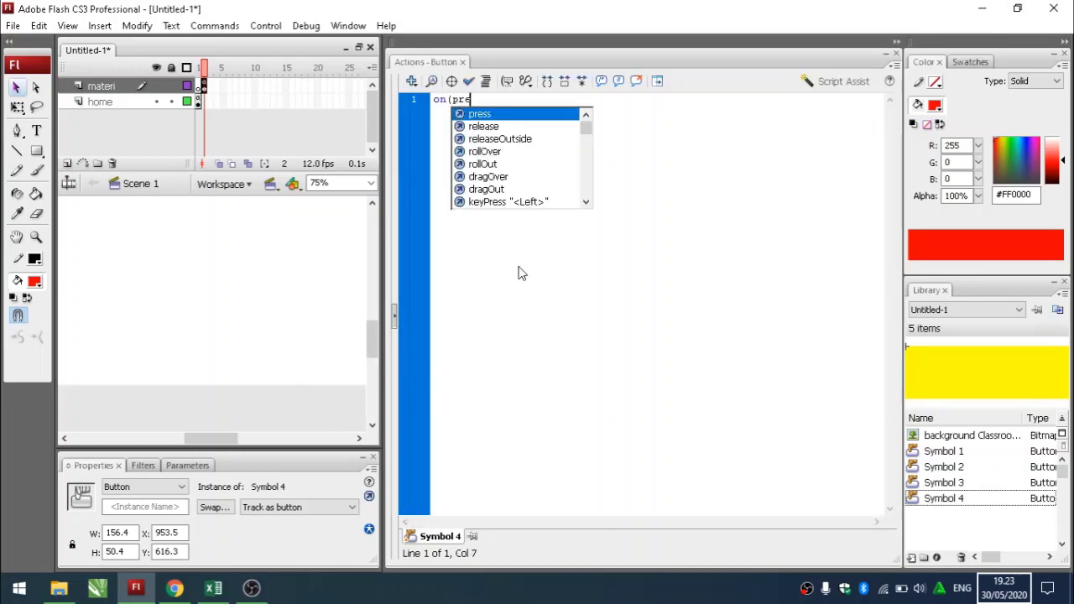
text(ss))
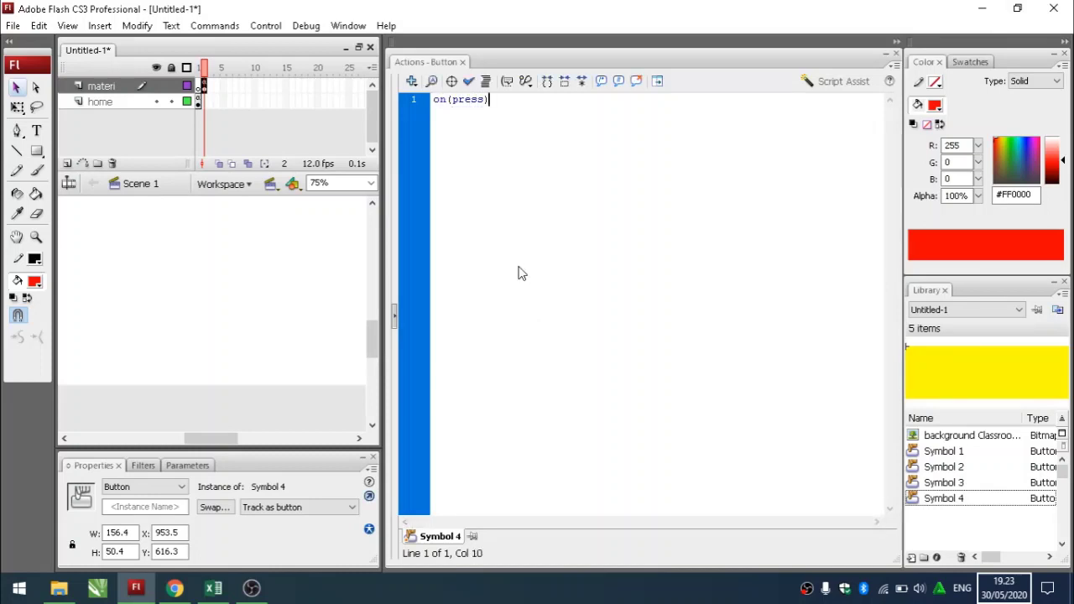
text({)
key(Return)
text(o)
text(gotoAnd)
text(Pla)
text(y(1)
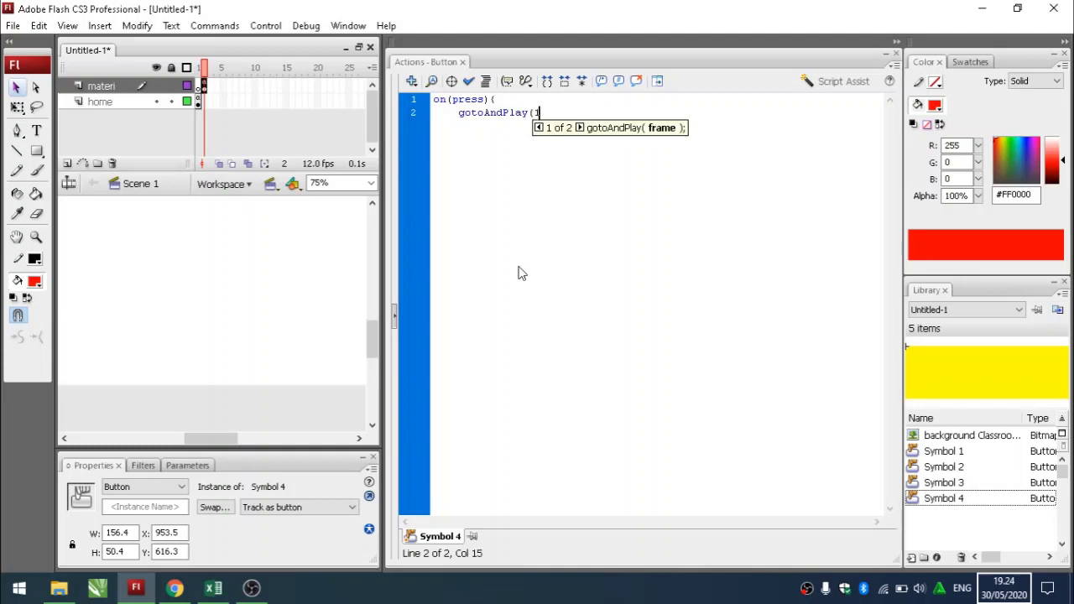
text();)
key(Return)
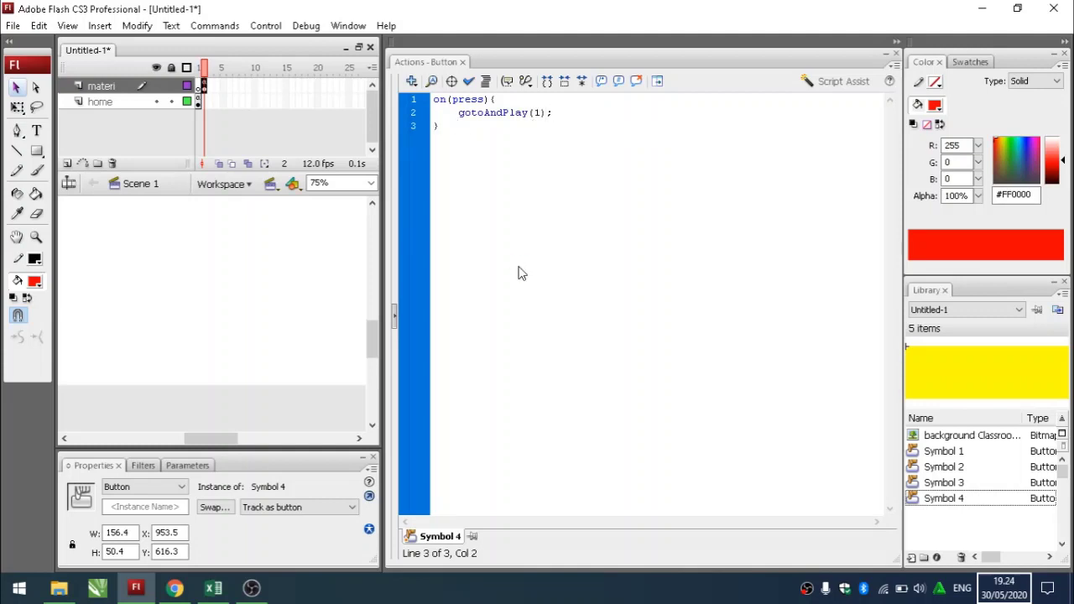
click(897, 54)
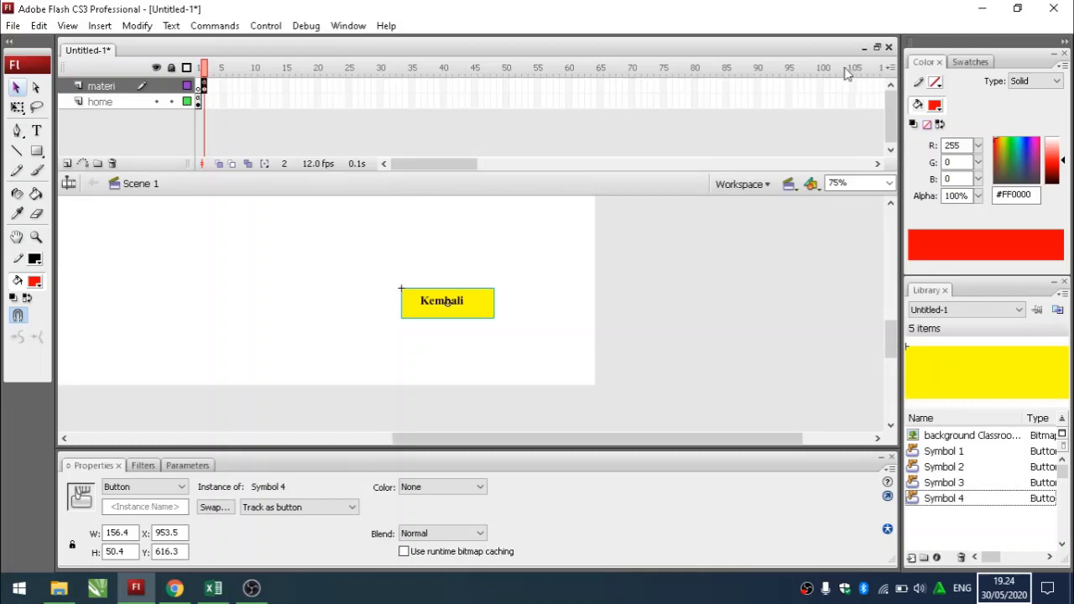
Test the movie by switching repeatedly between the home page and the KI/KD target page with KI/KD and Kembali, then close the preview.
key(ctrl+Return)
click(206, 73)
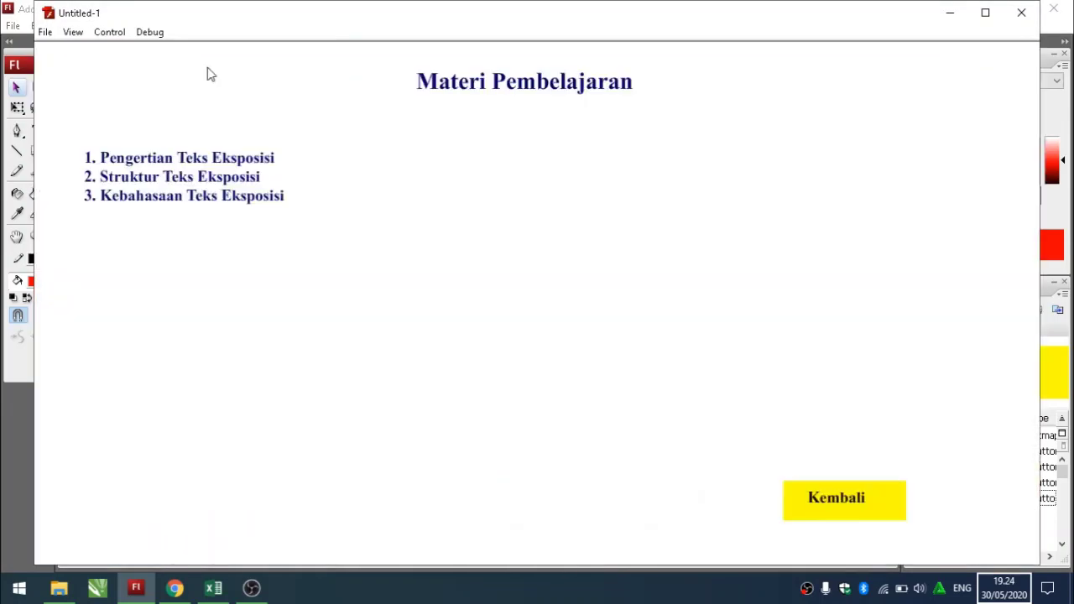
click(832, 498)
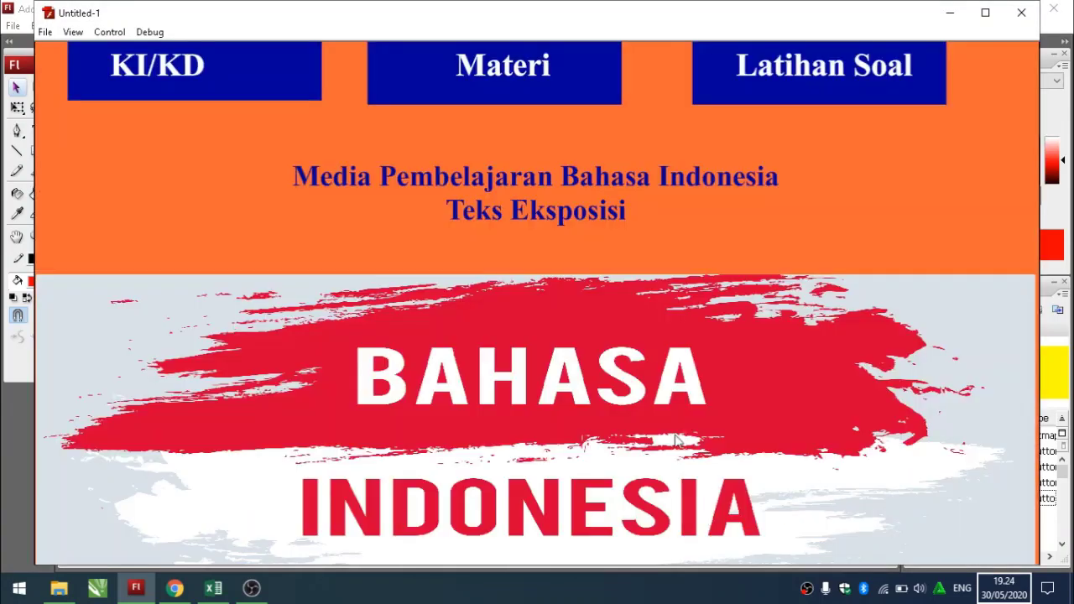
click(240, 97)
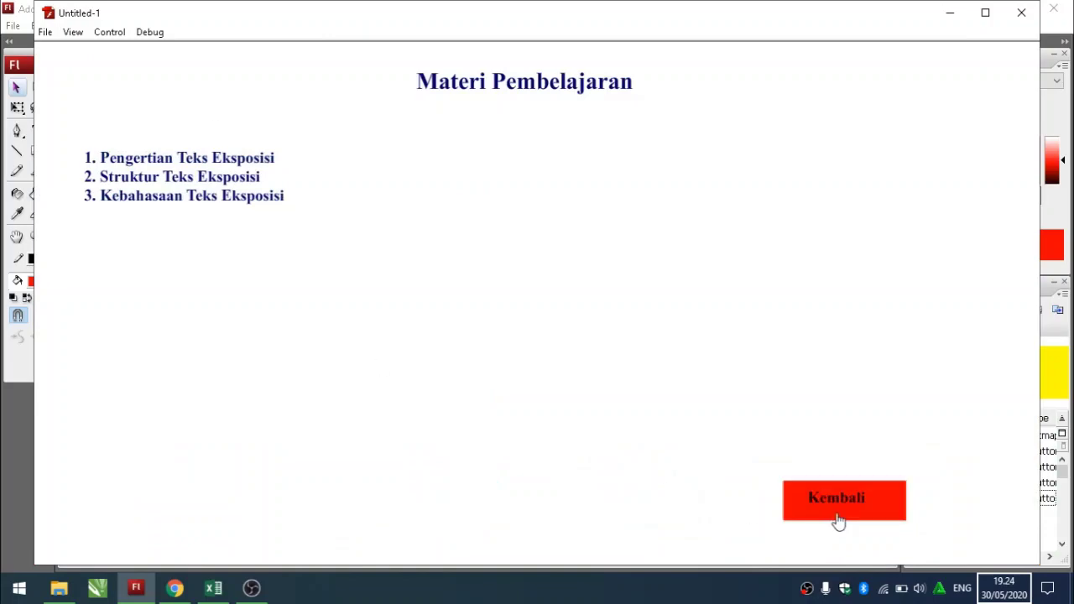
click(837, 518)
click(265, 89)
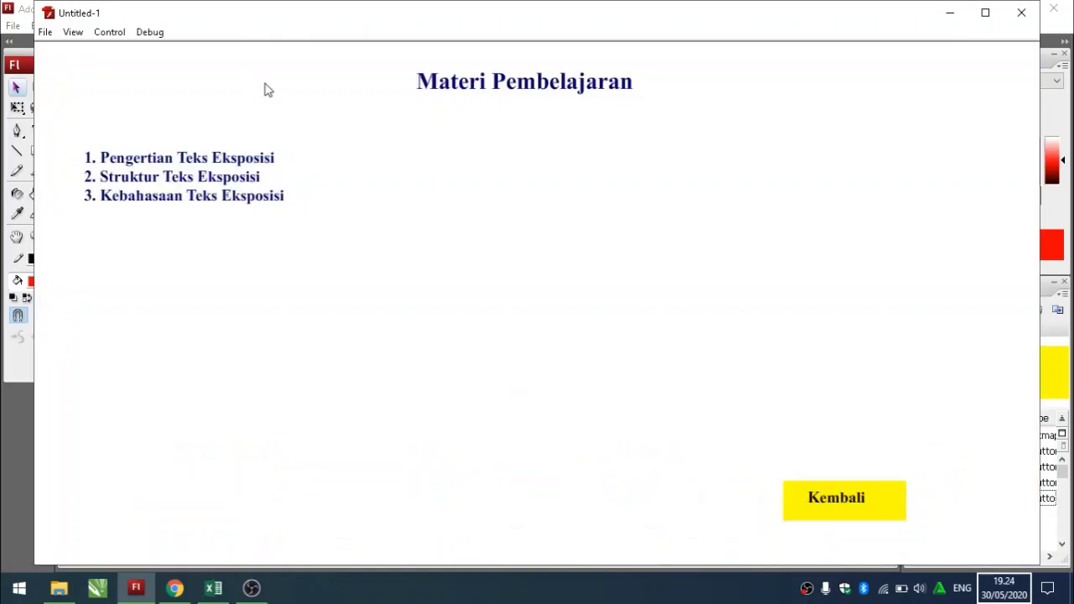
click(845, 513)
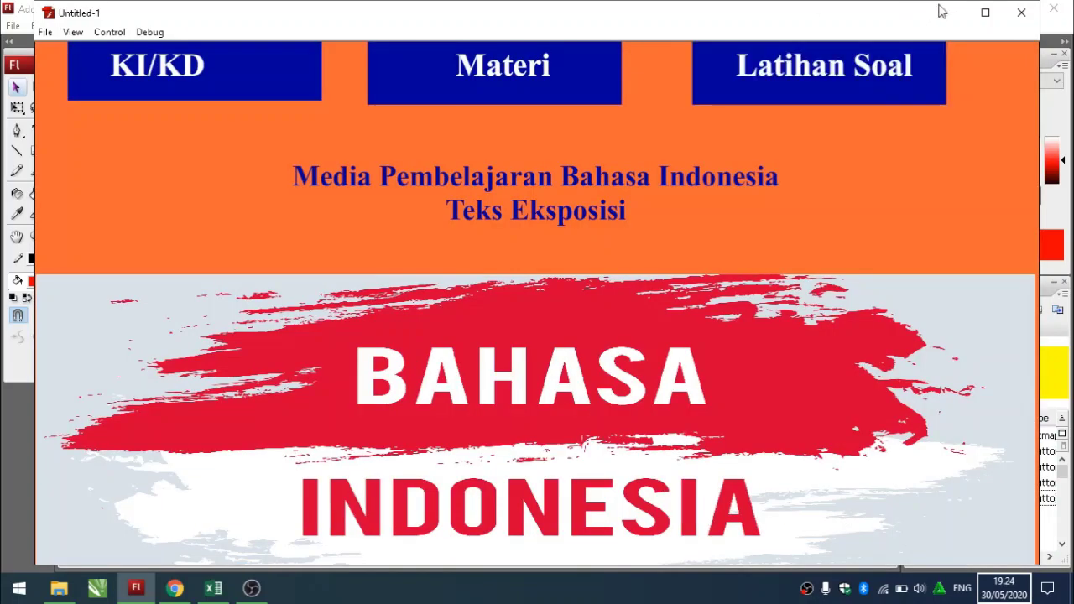
click(1021, 12)
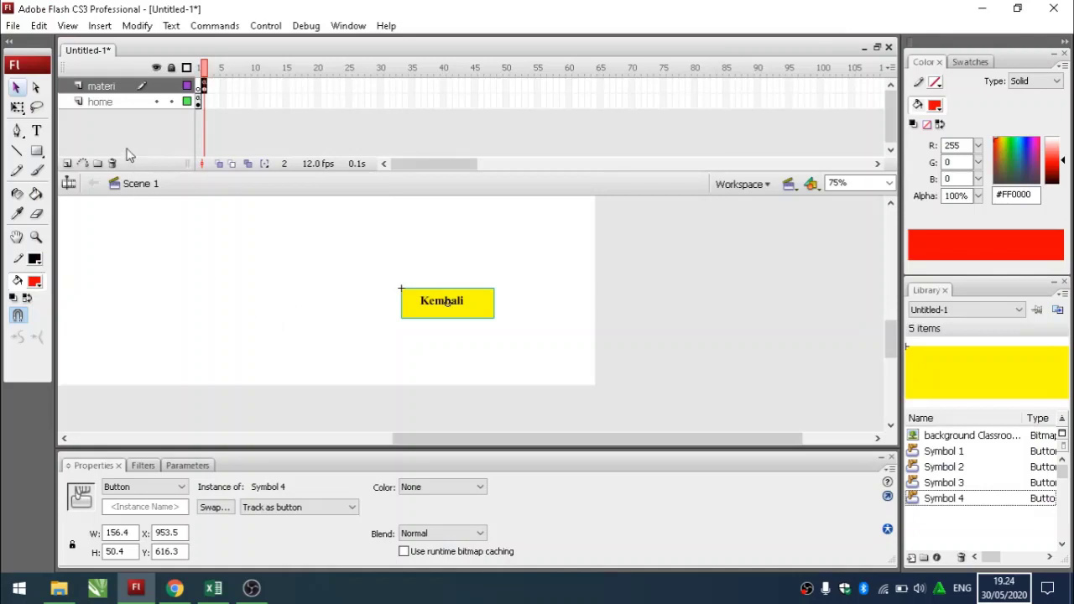
Select frame 1 of the home layer to display the home page.
click(146, 101)
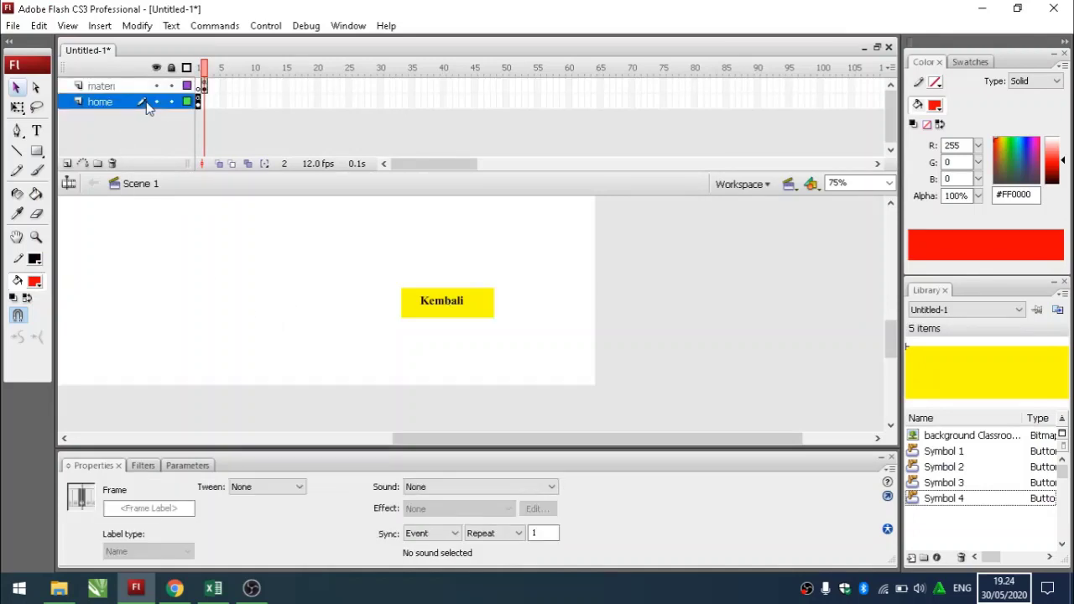
click(198, 102)
click(365, 438)
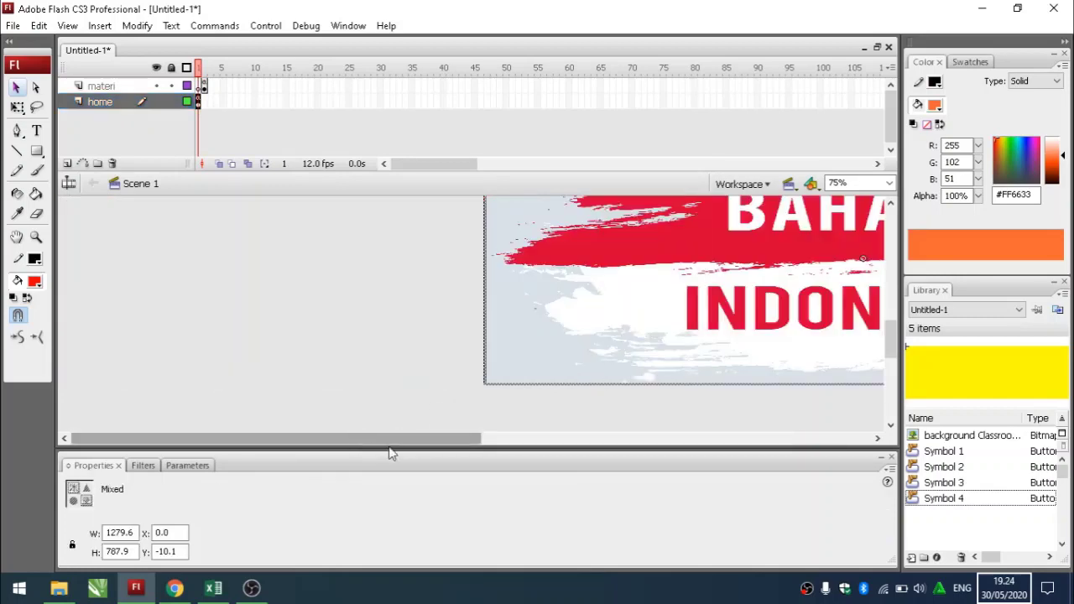
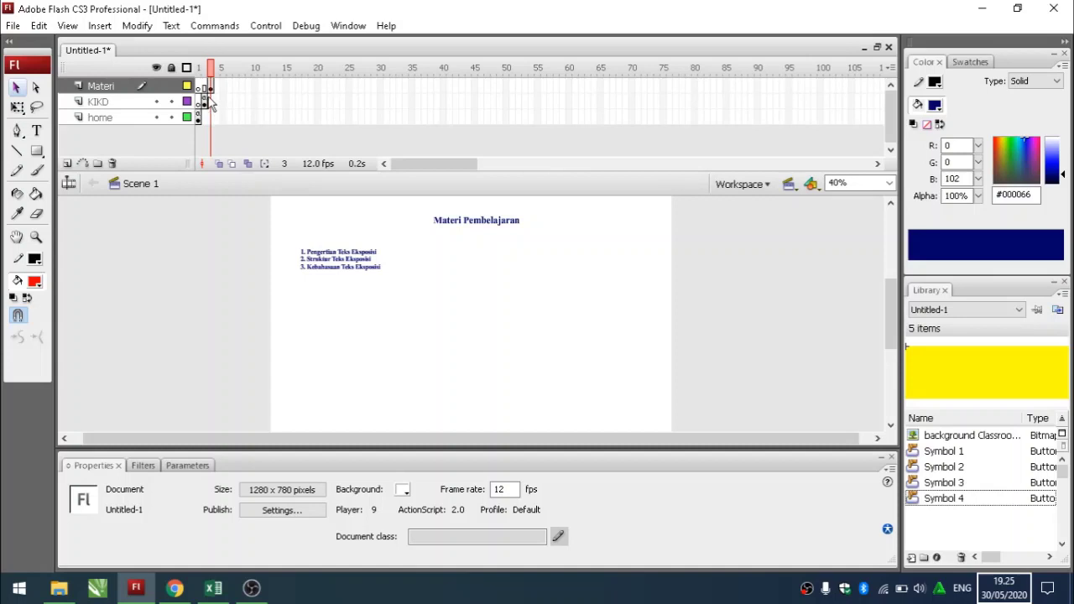
Add the frame action stop(); to frame 3 of the Materi layer and close the script editor.
right_click(211, 87)
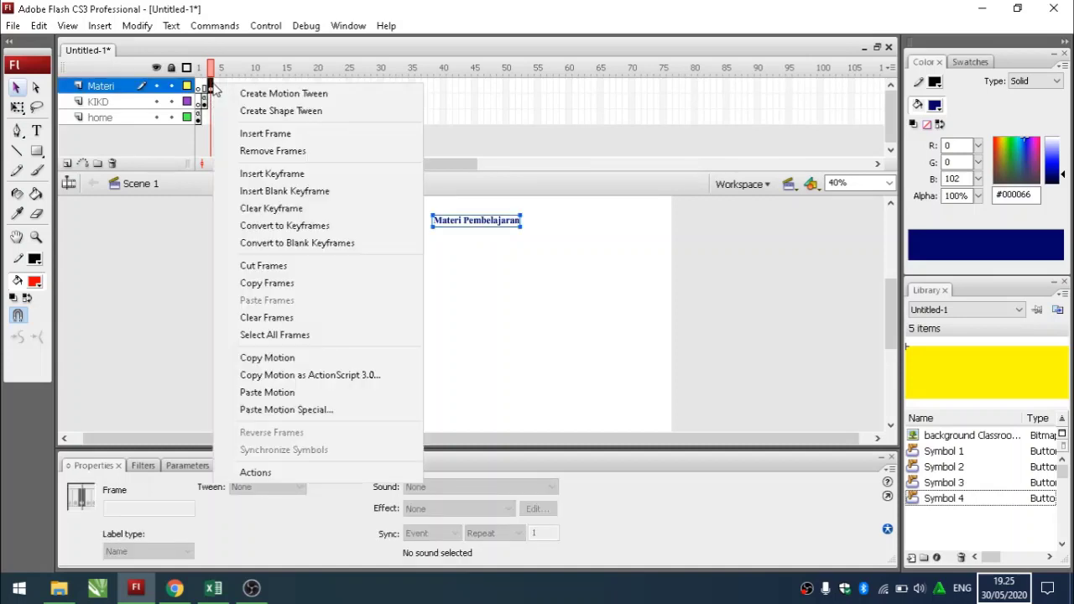
click(280, 470)
text(stop())
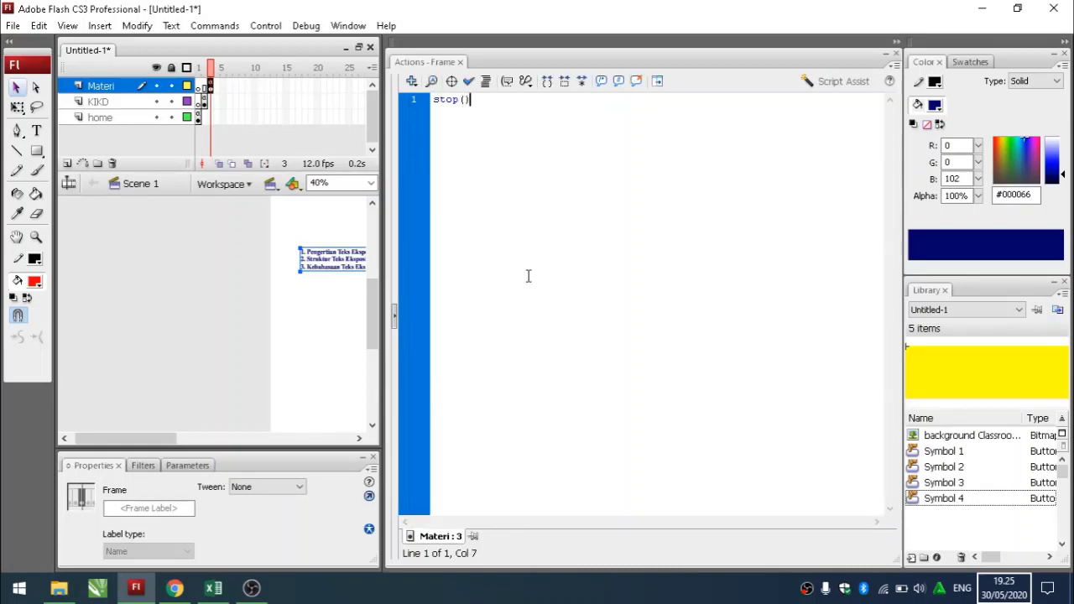
text(;)
key(Return)
key(BackSpace)
click(897, 53)
click(439, 281)
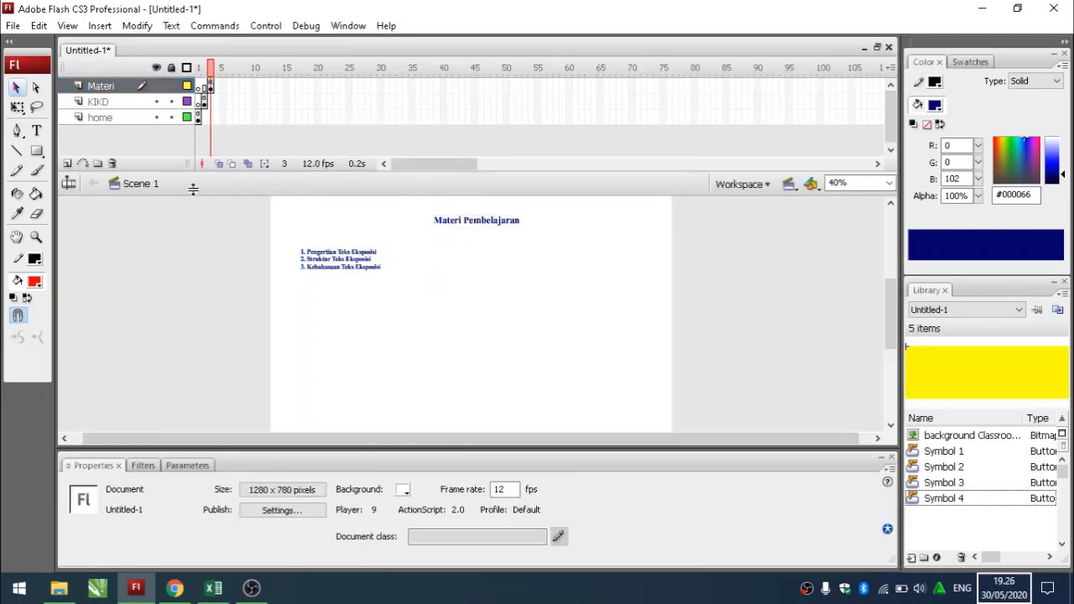
Give the Materi button on the home layer's frame 1 the action script on(press){ gotoAndPlay(1); } and close the script editor.
click(199, 119)
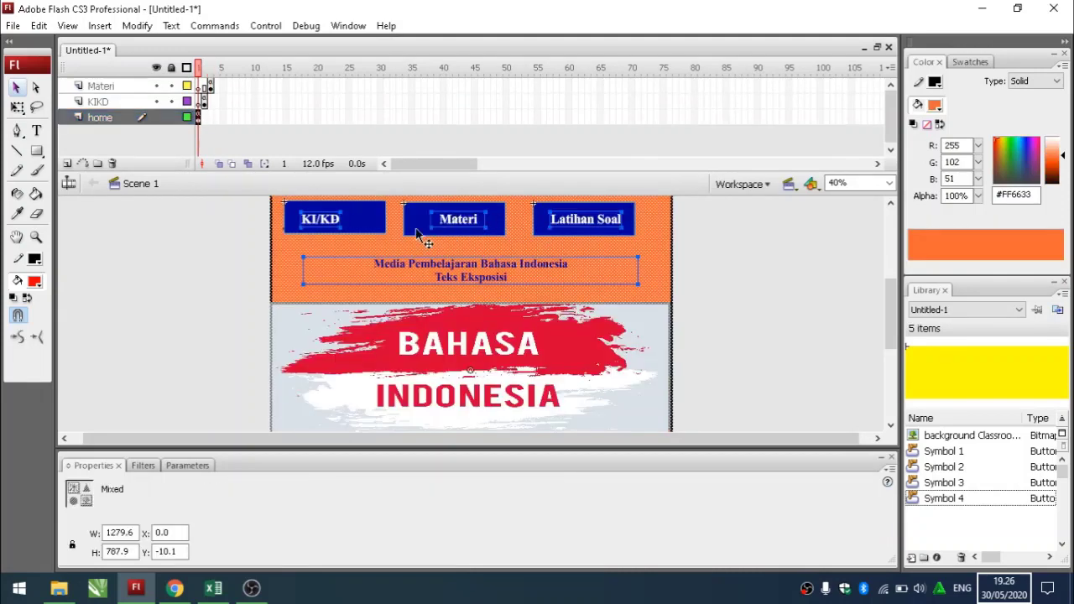
click(731, 245)
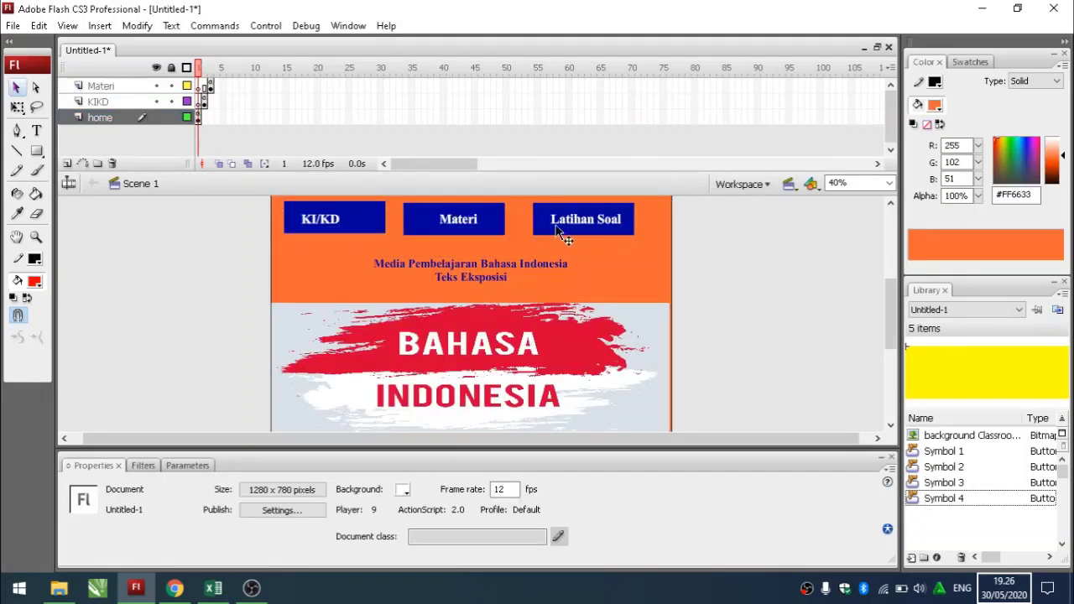
click(498, 228)
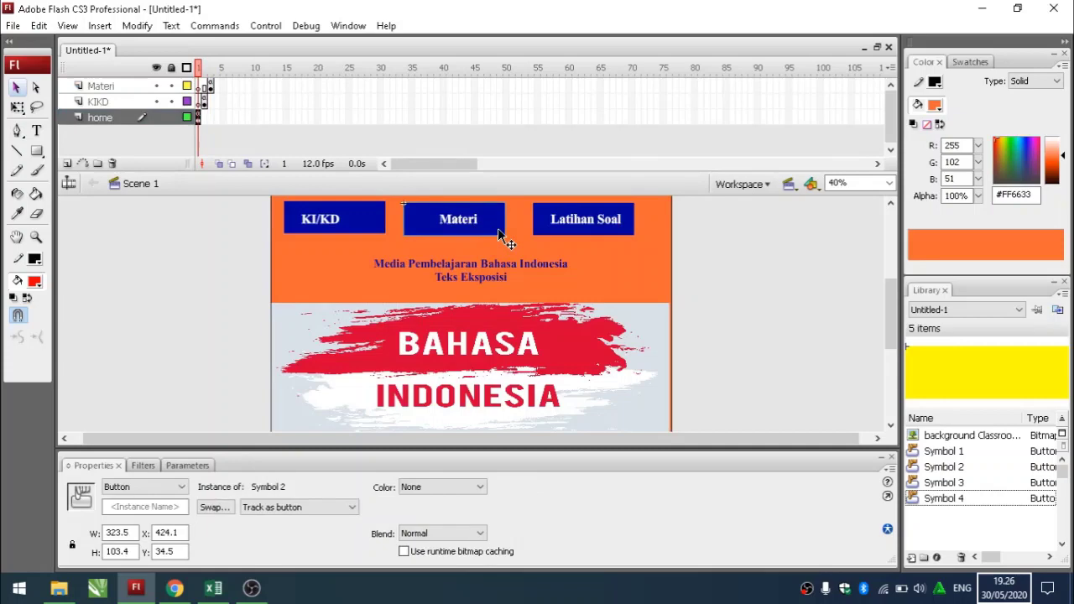
right_click(498, 231)
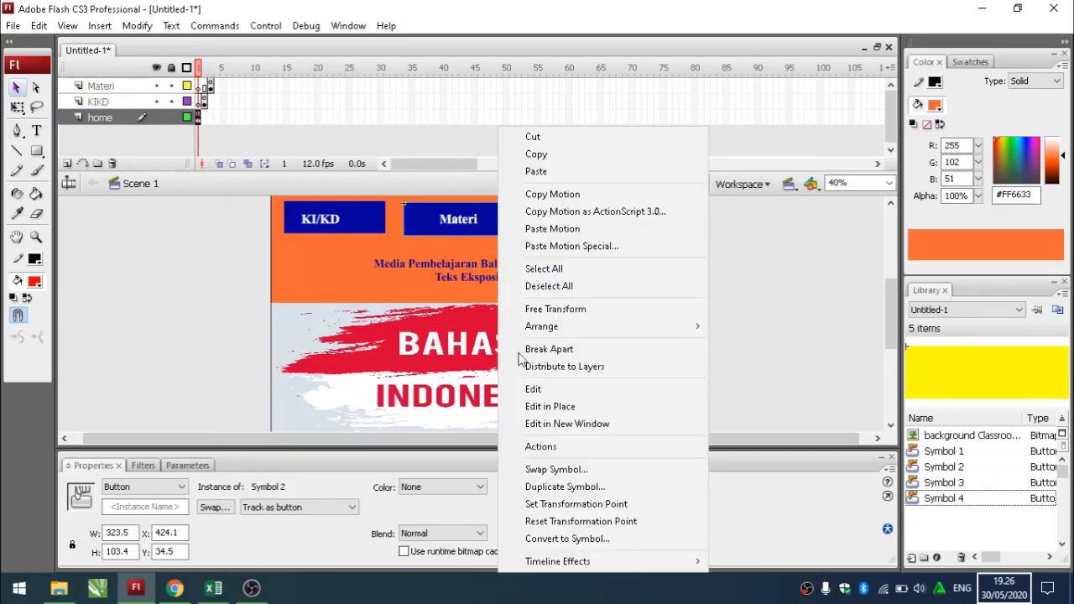
click(535, 447)
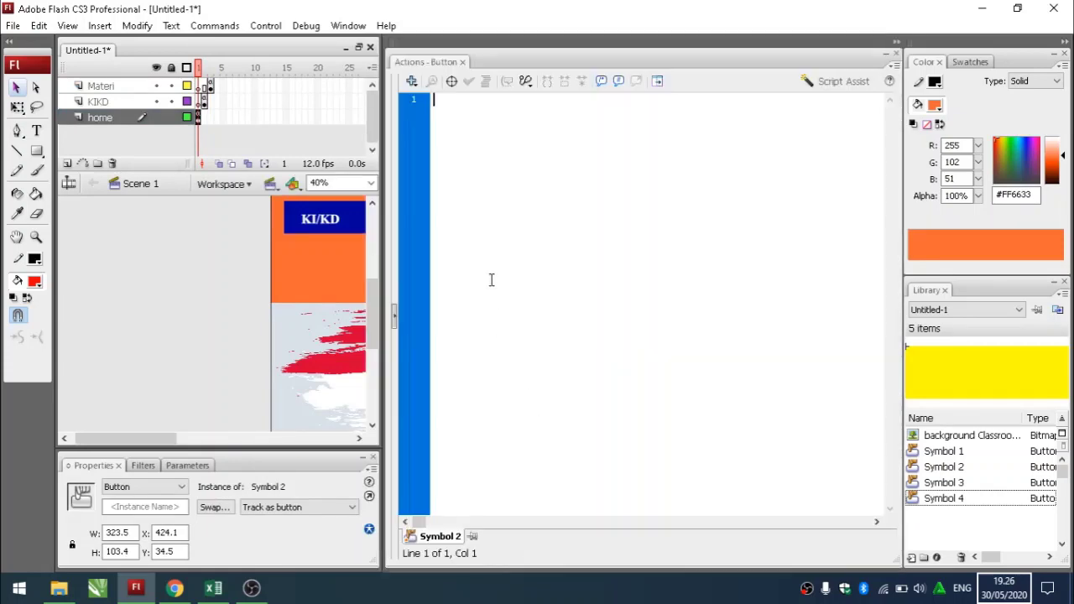
text(on)
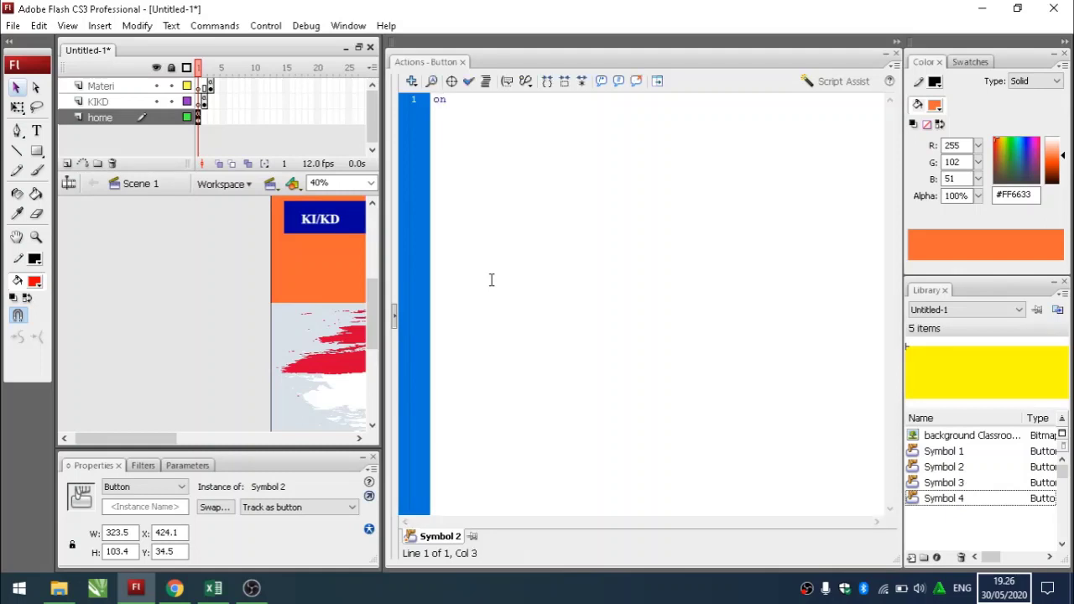
text((press))
text({)
key(Return)
text(gotoAndPlay)
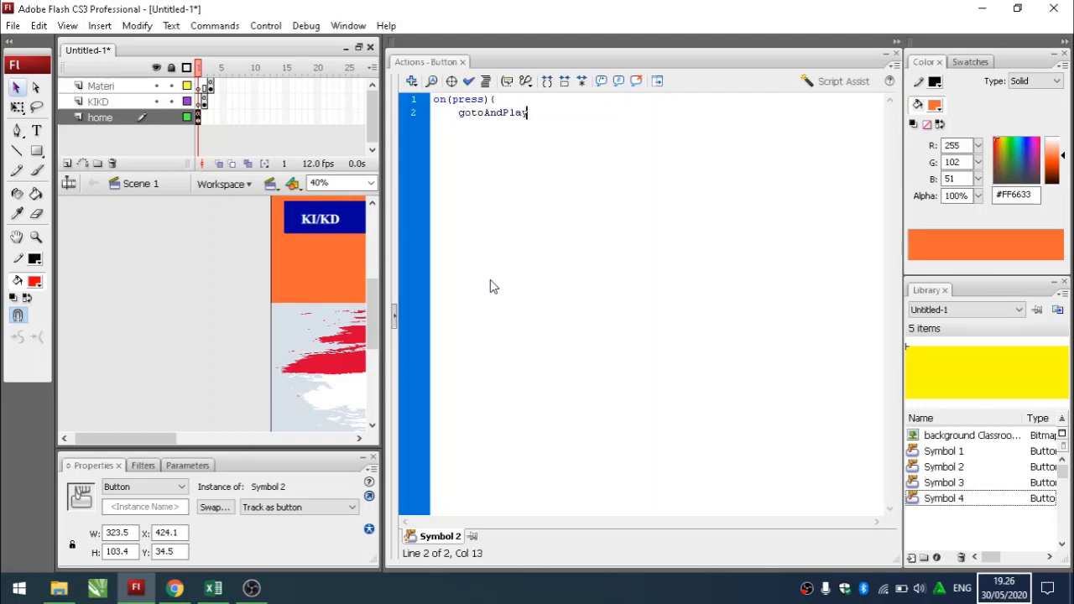
text(())
key(BackSpace)
text(1);)
key(Return)
text(})
click(897, 55)
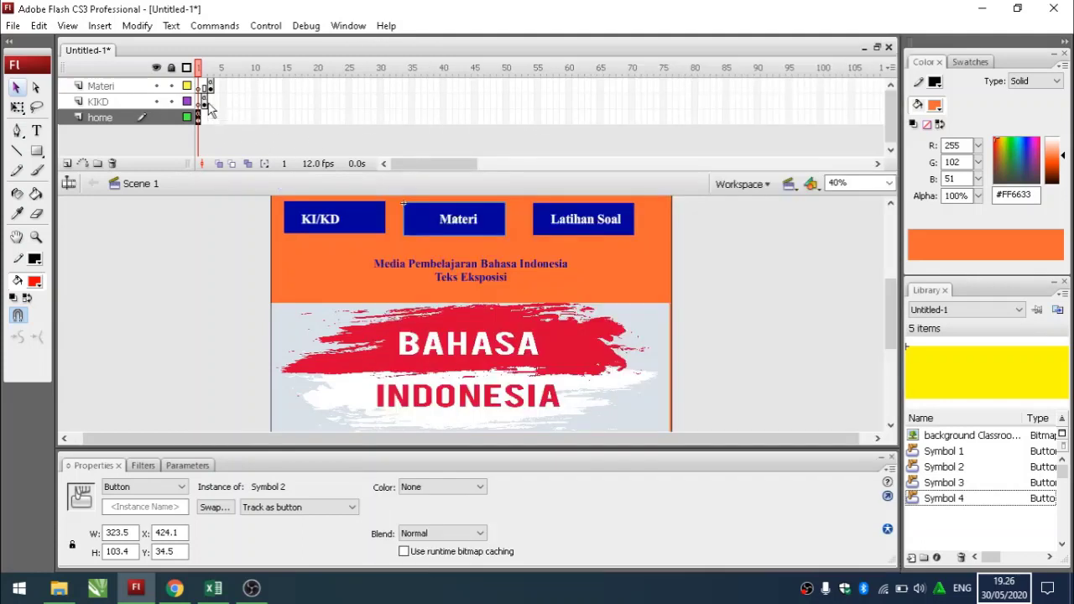
Copy the Kembali button from frame 2 of the KIKD layer to frame 3 of the Materi layer, placing it at about X 968, Y 605.
click(203, 101)
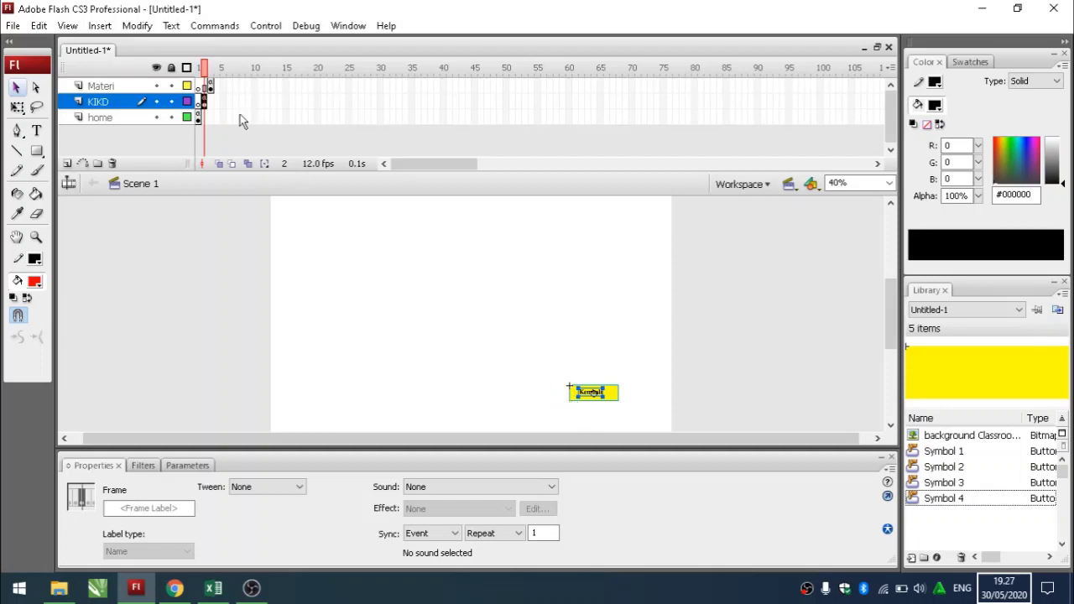
click(210, 85)
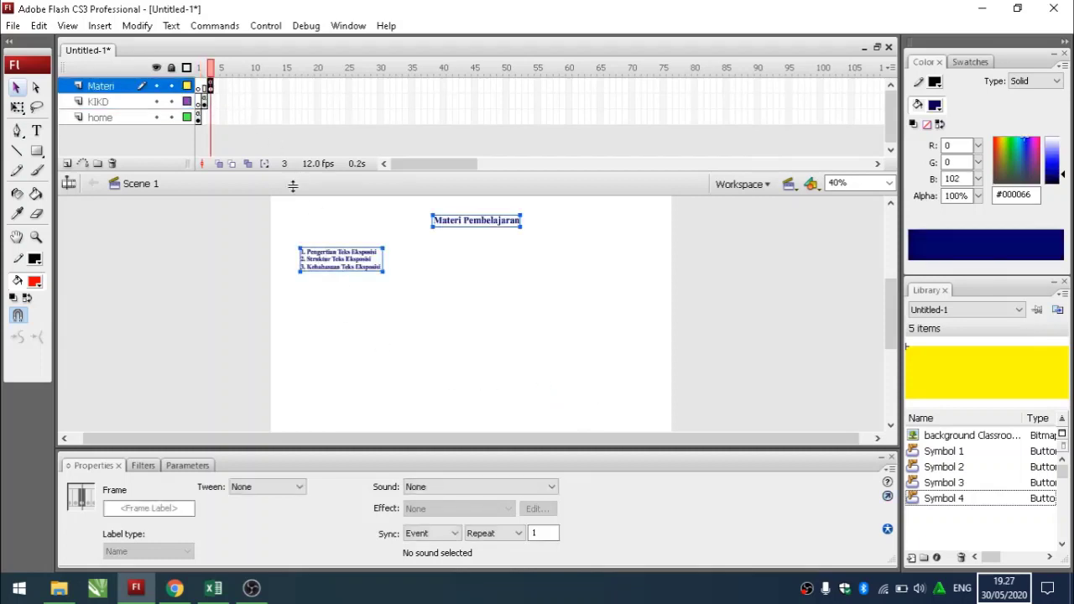
click(531, 342)
key(ctrl+v)
drag(447, 309, 576, 386)
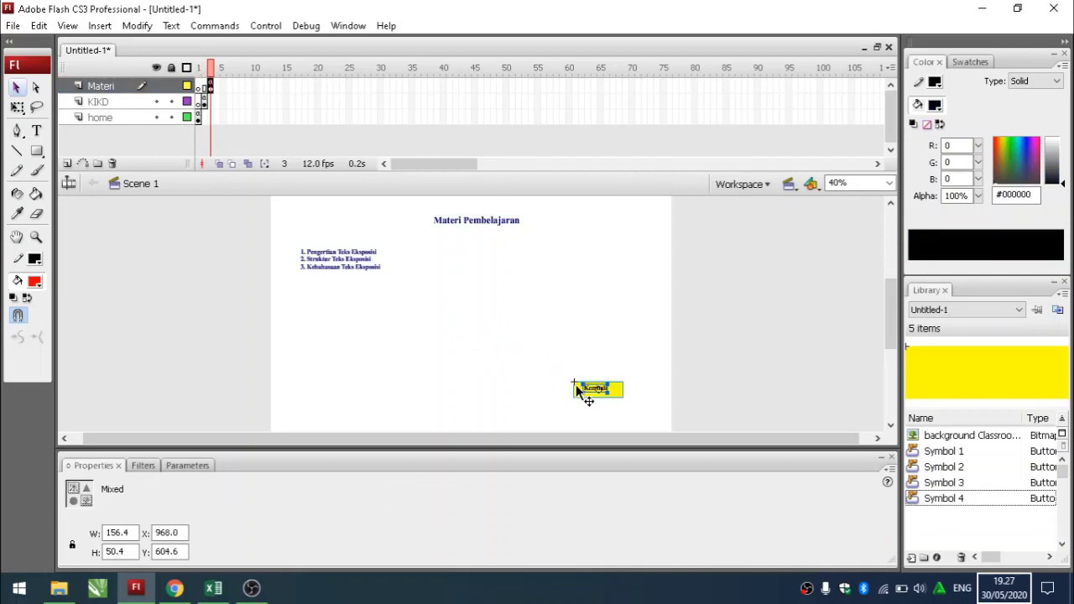
Convert the yellow Kembali shape on the Materi page into a new button symbol of its own.
click(629, 400)
click(619, 396)
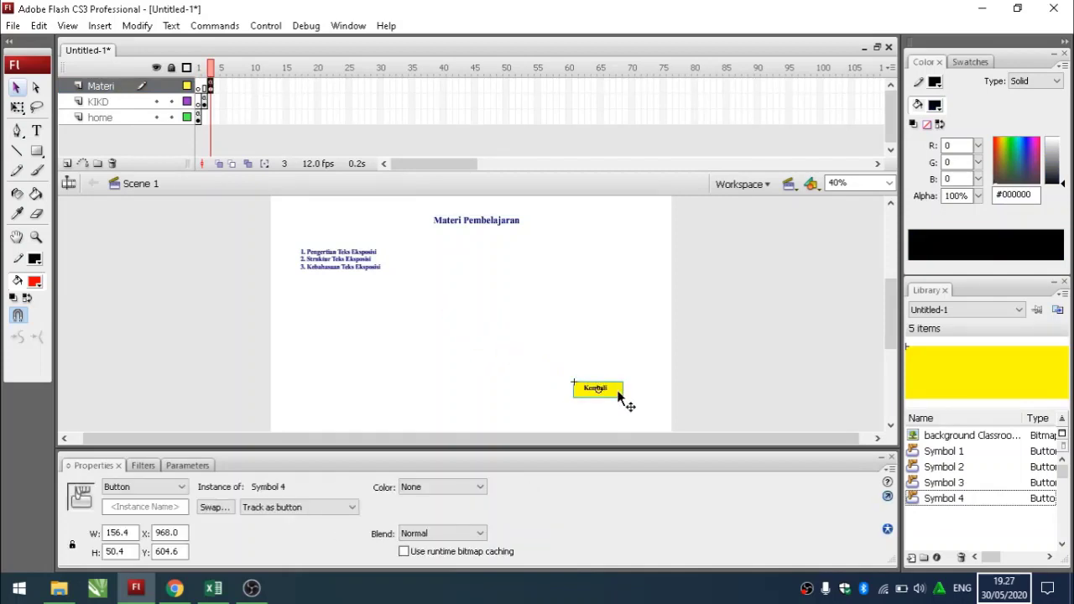
right_click(618, 396)
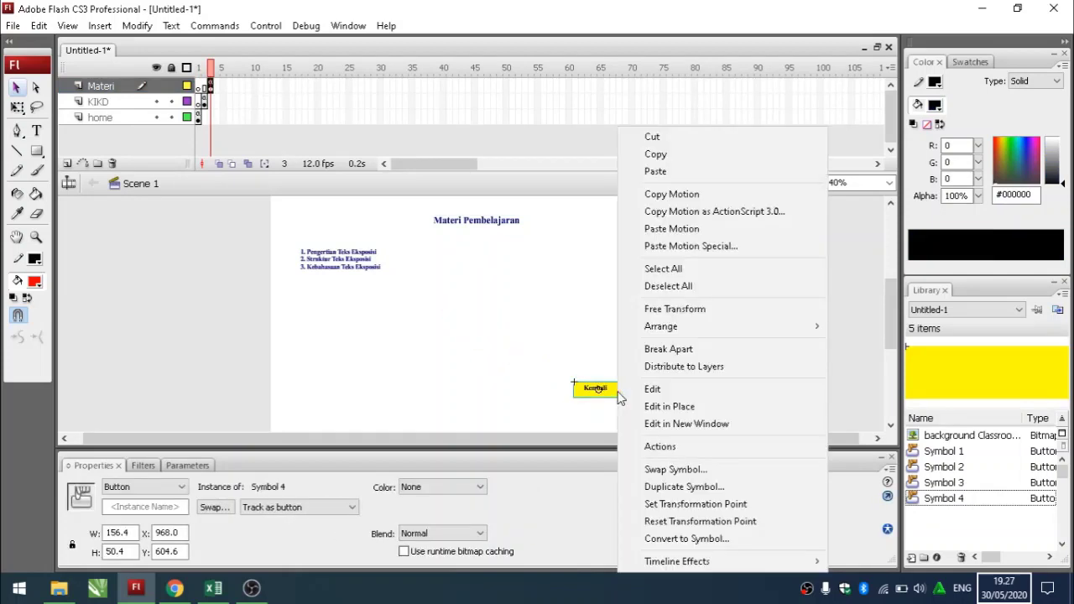
click(680, 539)
click(659, 136)
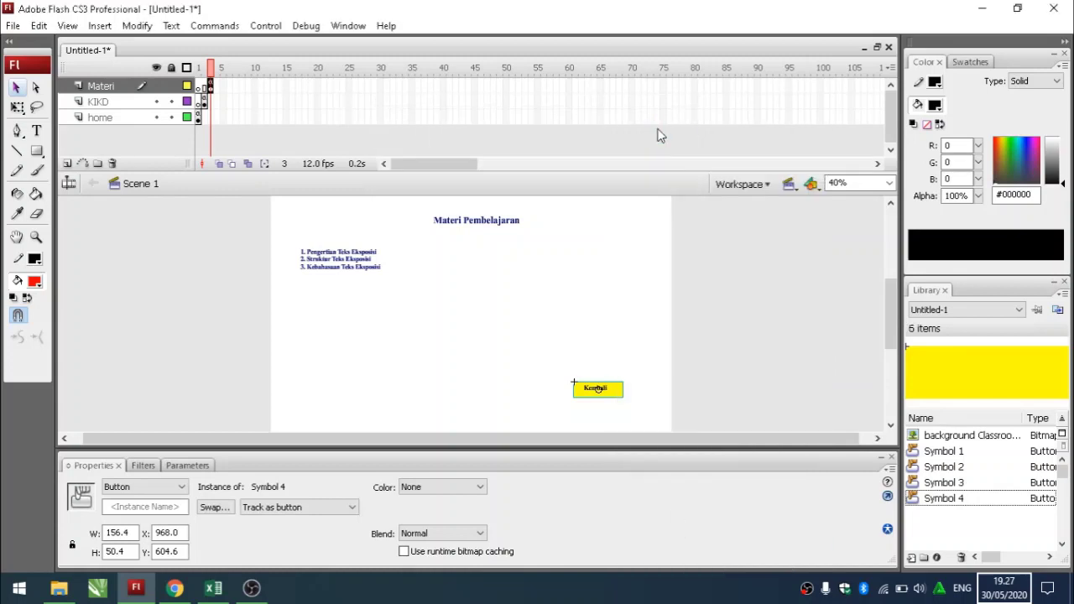
Send the yellow Kembali button on the Materi page backward, behind its text label, and deselect it.
right_click(619, 396)
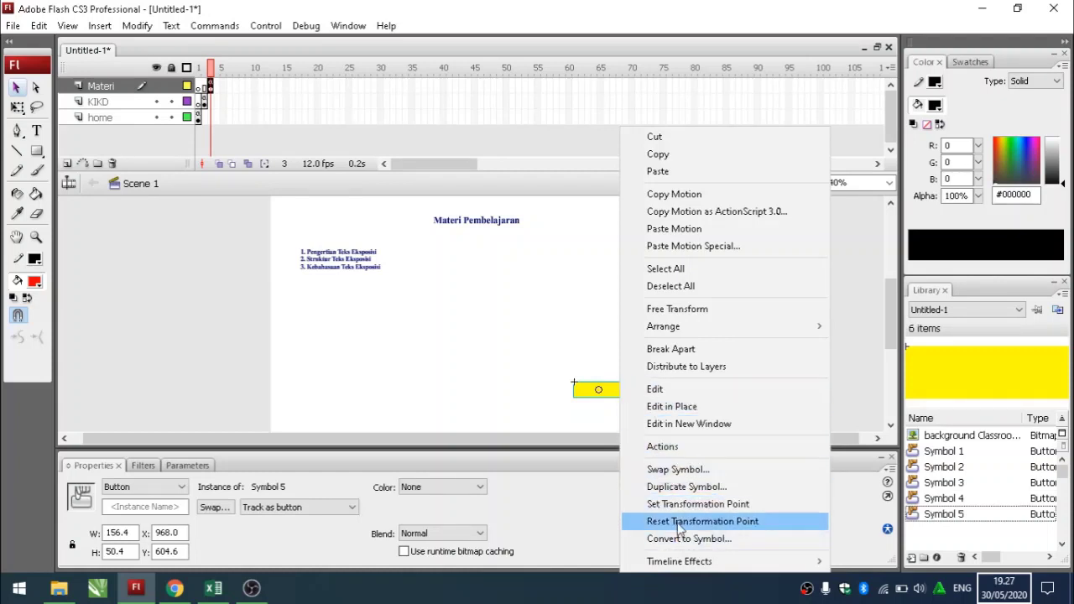
mouse_move(665, 333)
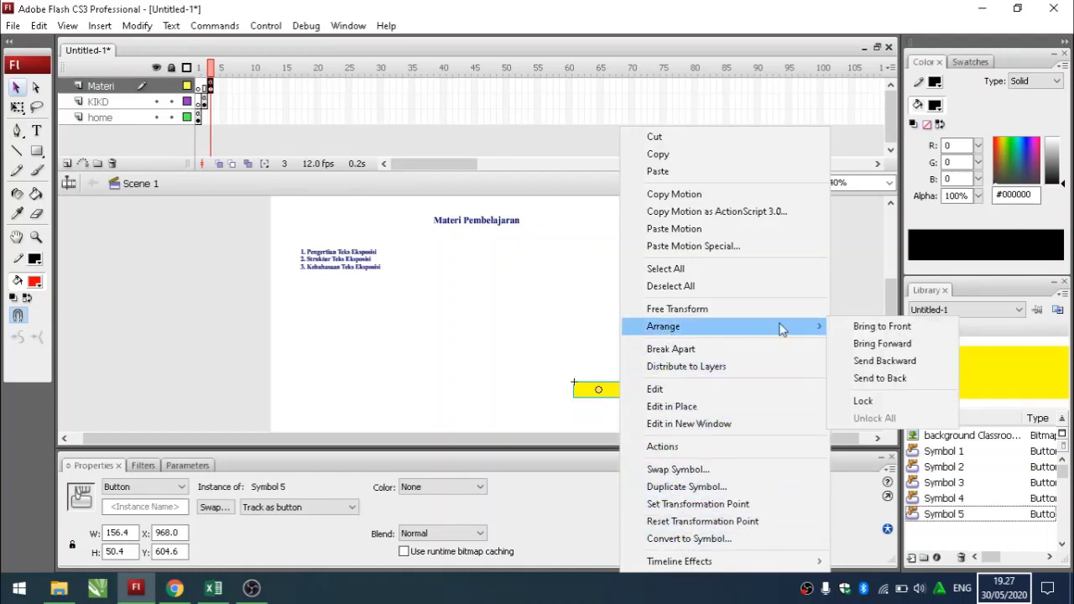
click(865, 361)
click(641, 375)
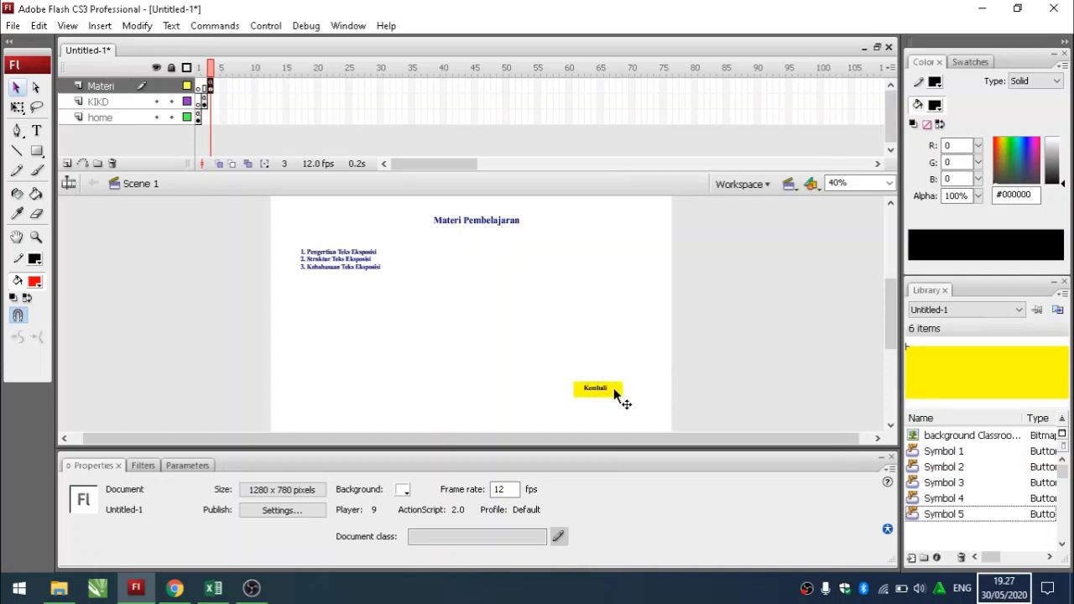
Give the Materi page's Kembali button the action script on(press){ gotoAndPlay(1); } and close the script editor.
click(614, 390)
right_click(613, 390)
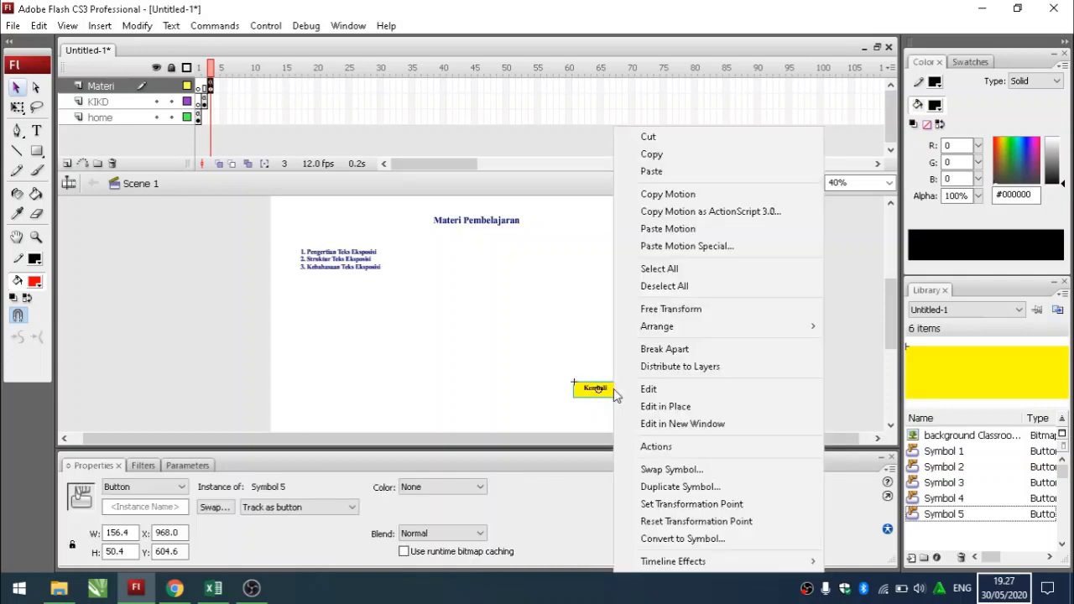
click(657, 446)
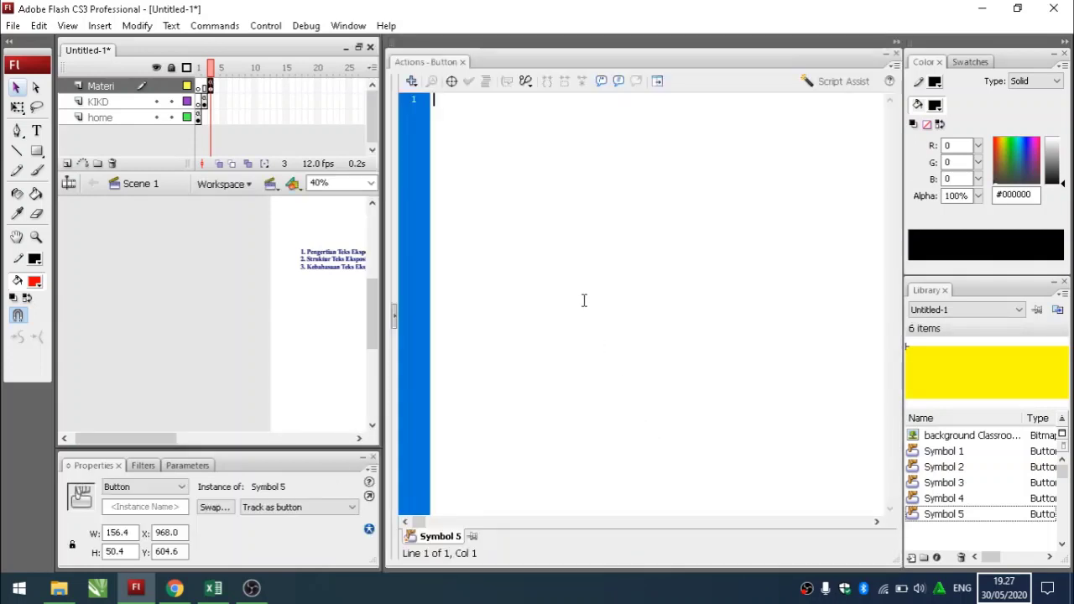
text(on)
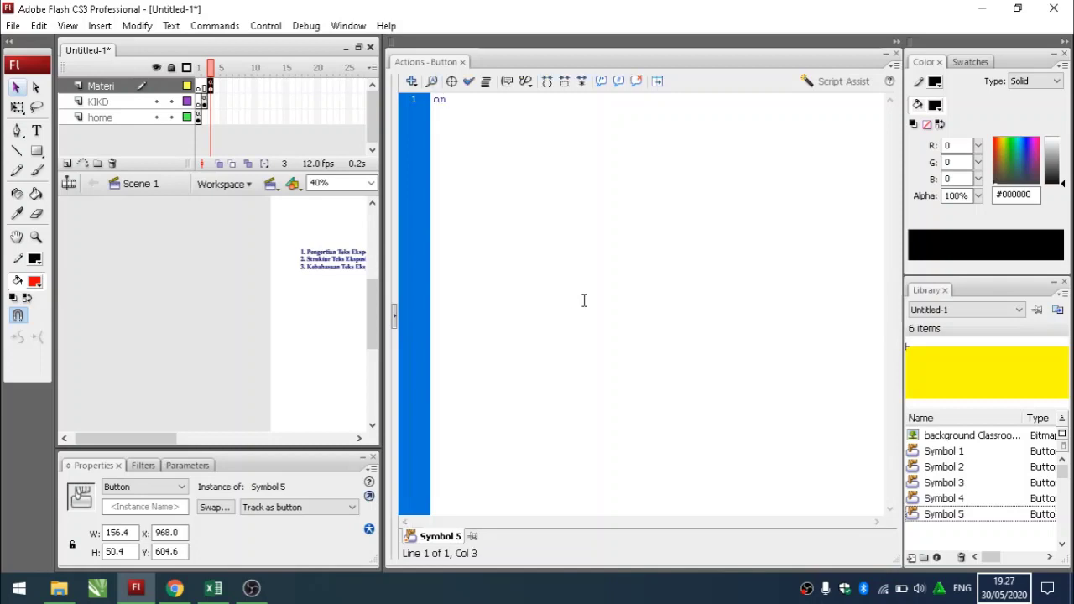
text((P)
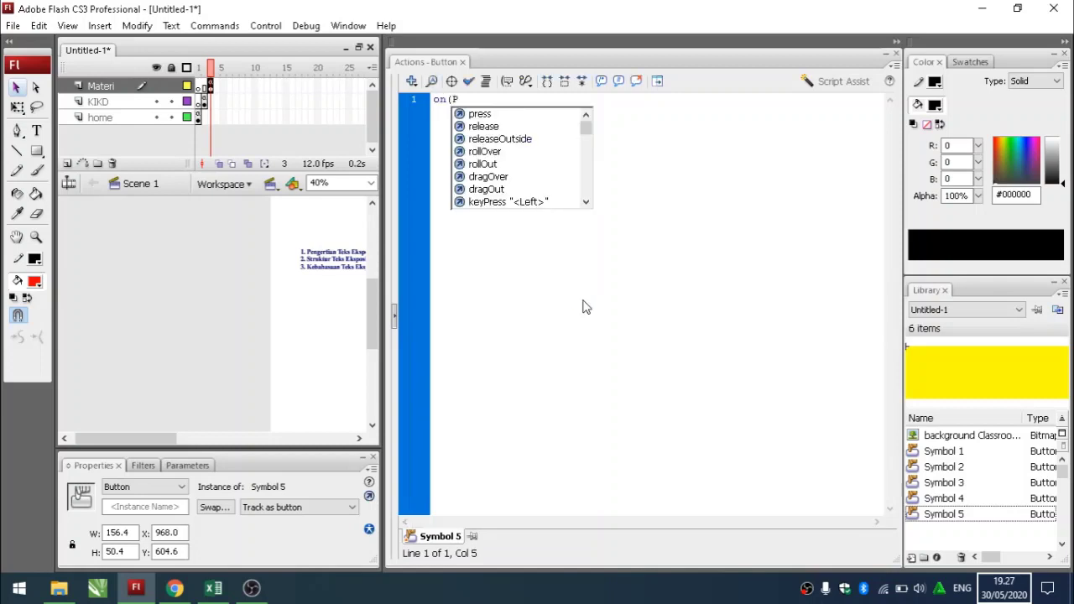
text(press)
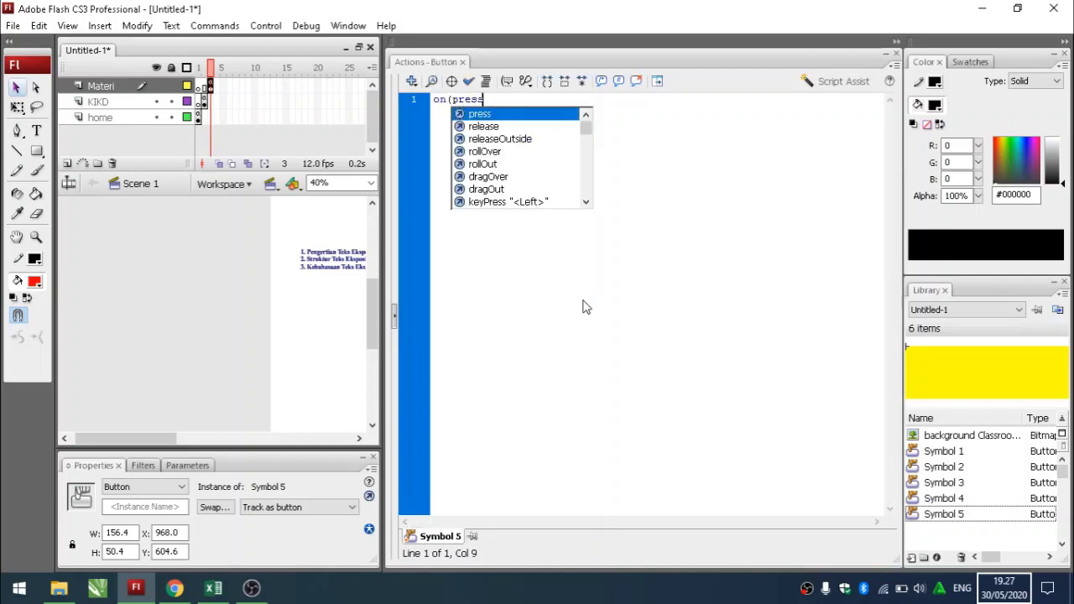
text(){)
key(Return)
text(gotoAndPlay()
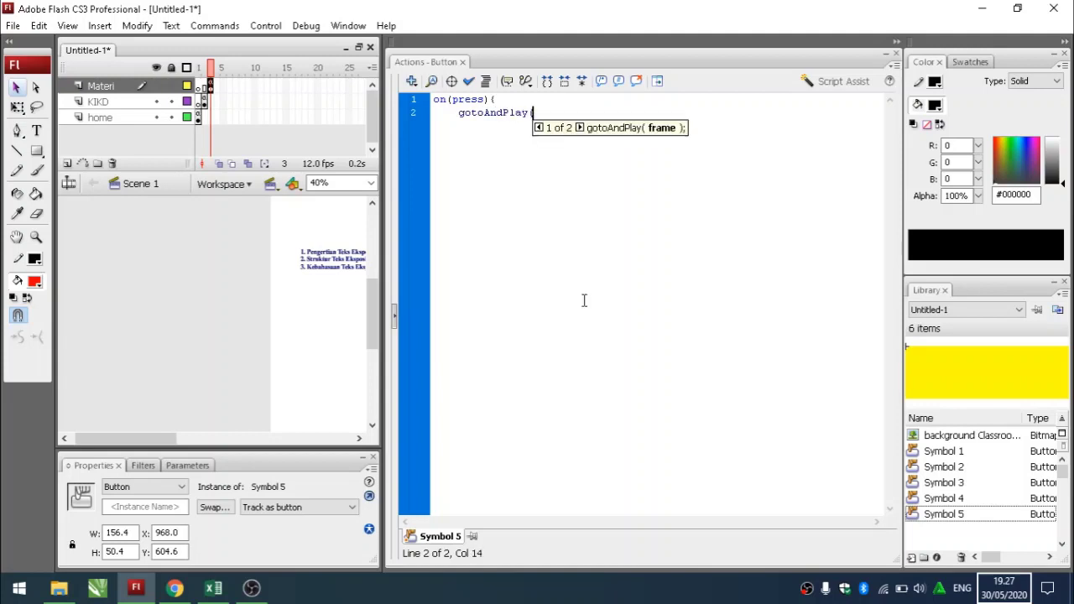
text(1);)
key(Return)
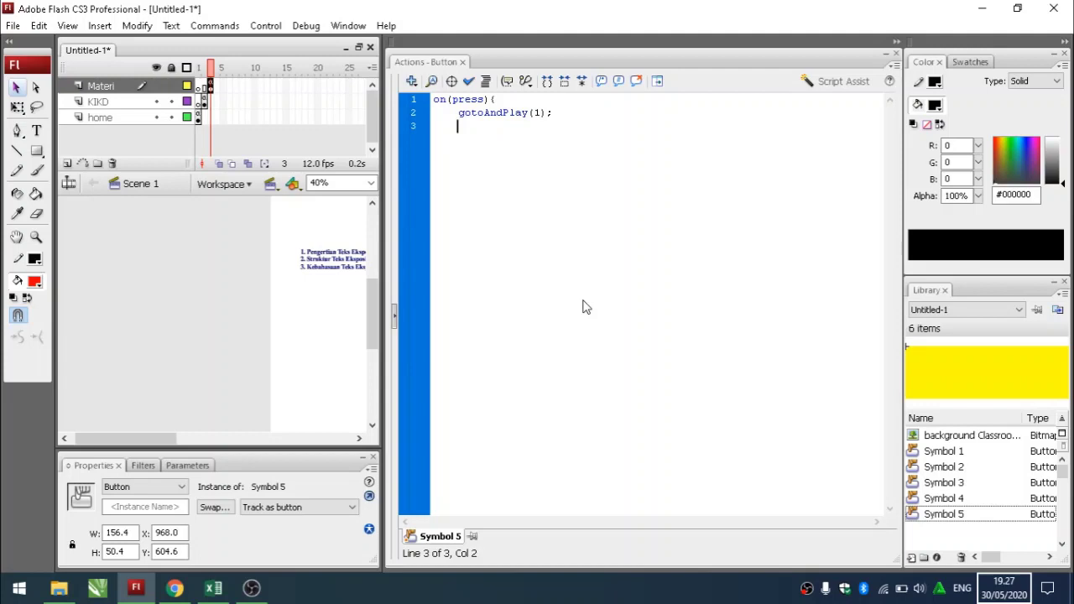
text(})
click(894, 55)
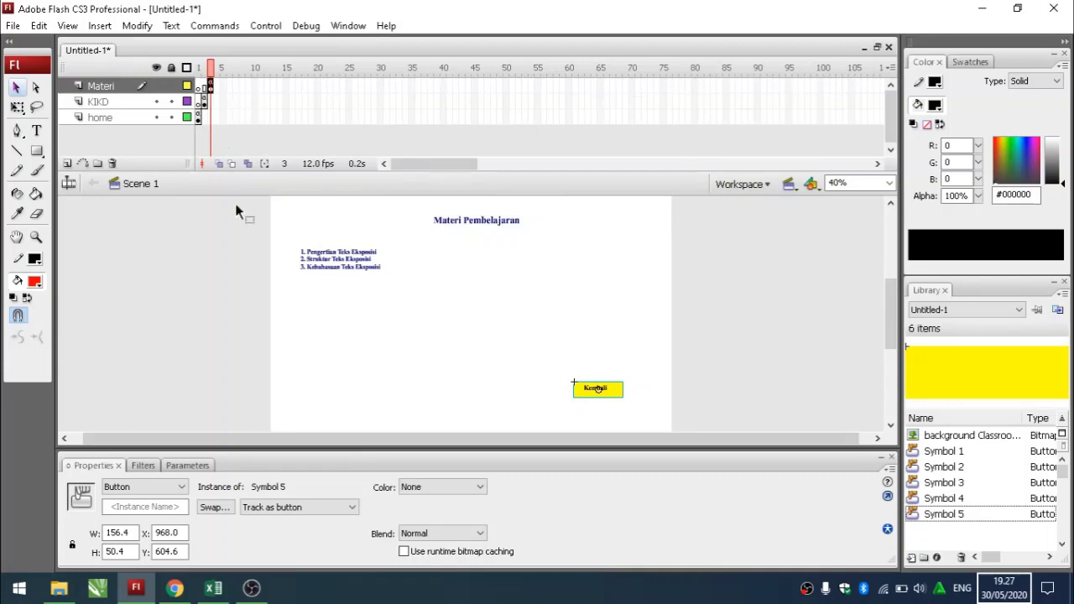
Test the movie by opening the KI/KD and Materi pages and returning home with Kembali, and close the preview.
click(369, 328)
key(ctrl+Return)
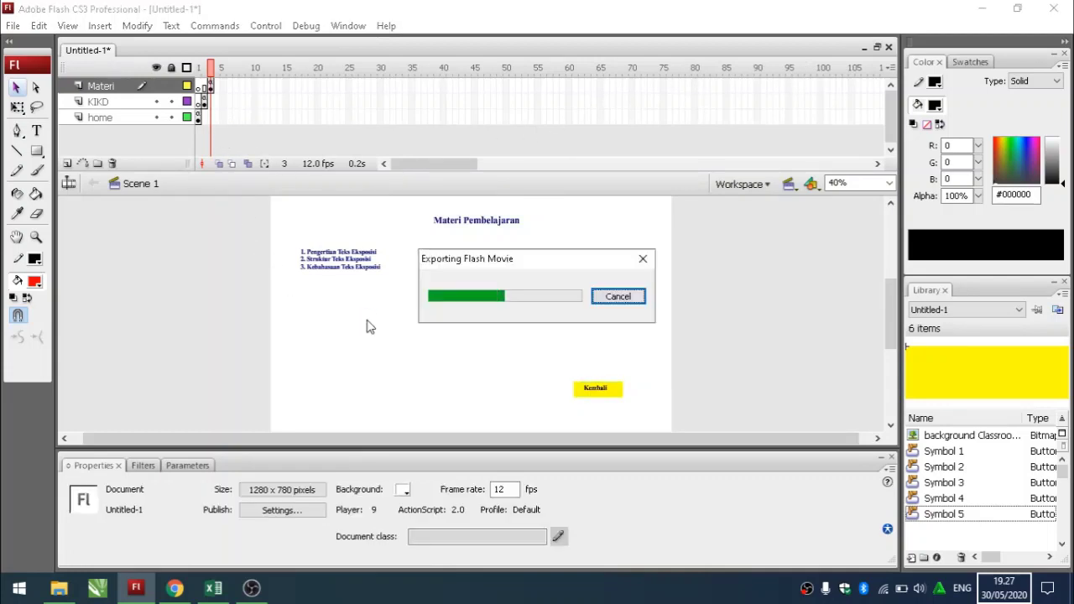
click(221, 74)
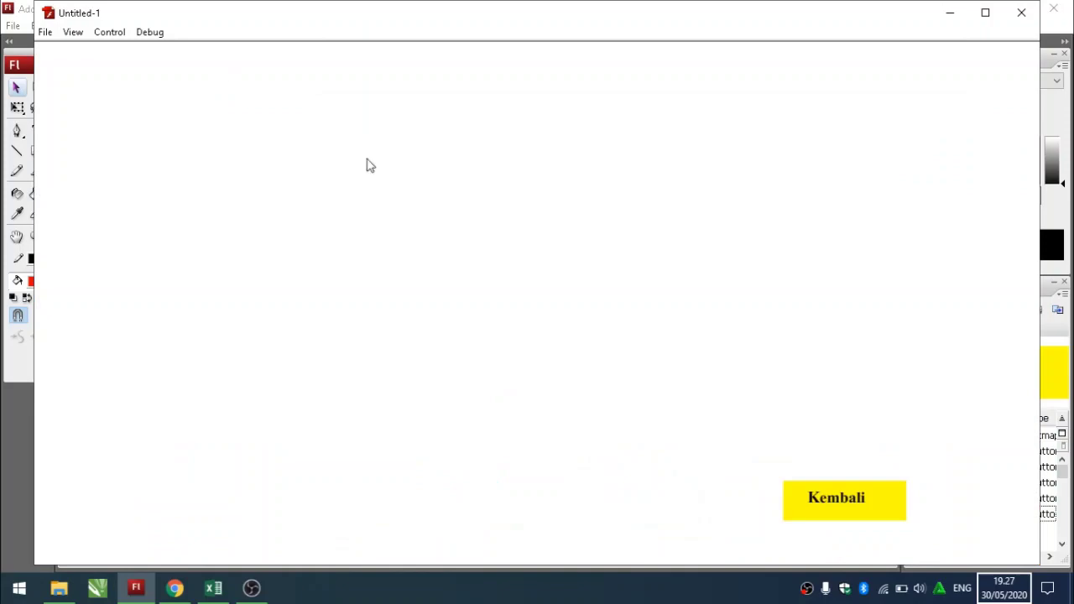
click(818, 512)
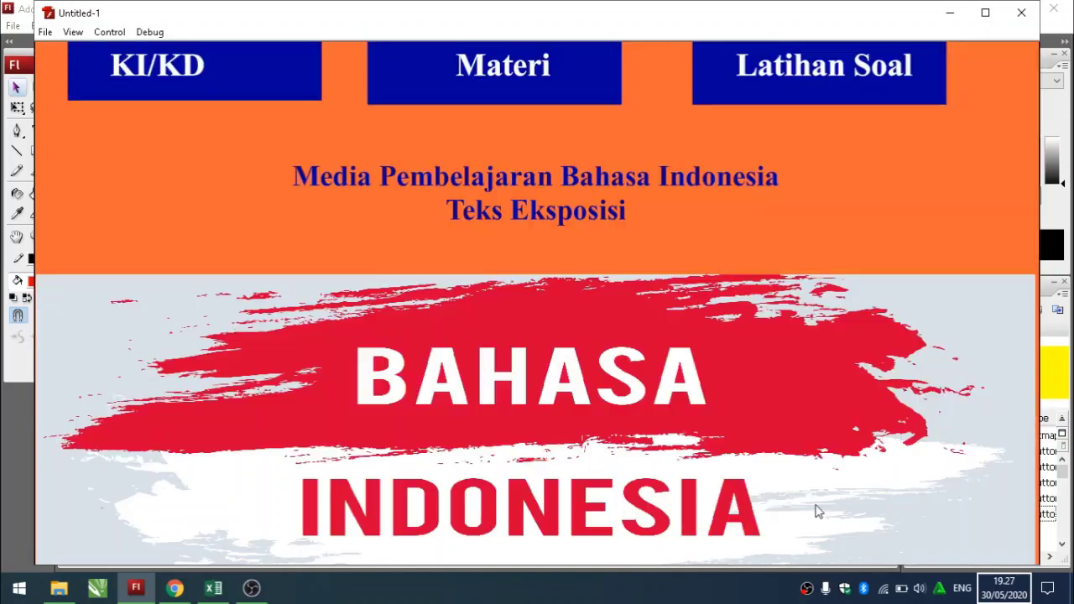
click(458, 89)
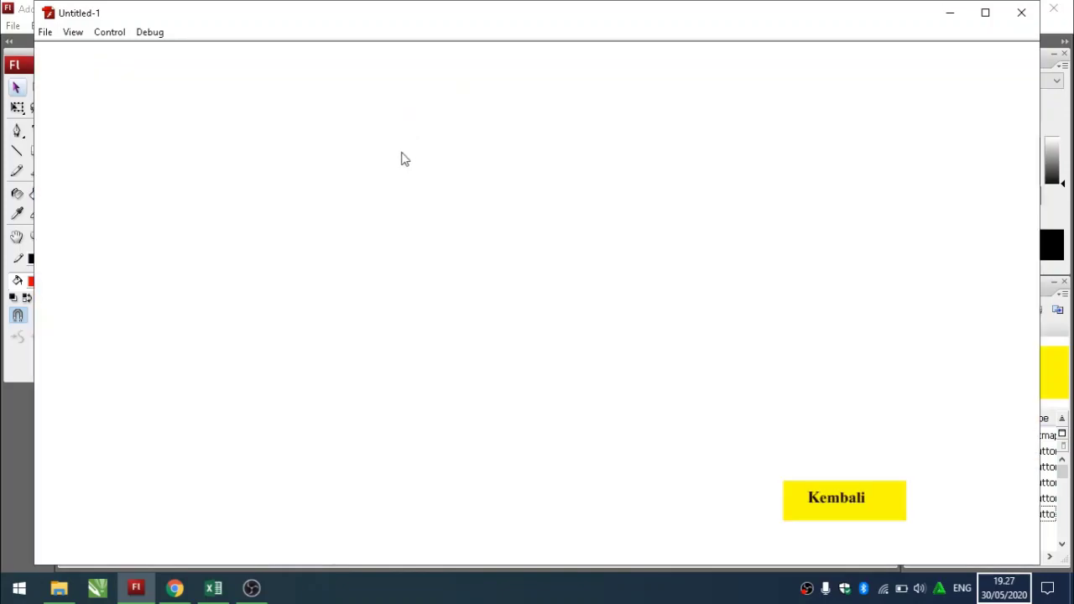
click(808, 497)
click(528, 91)
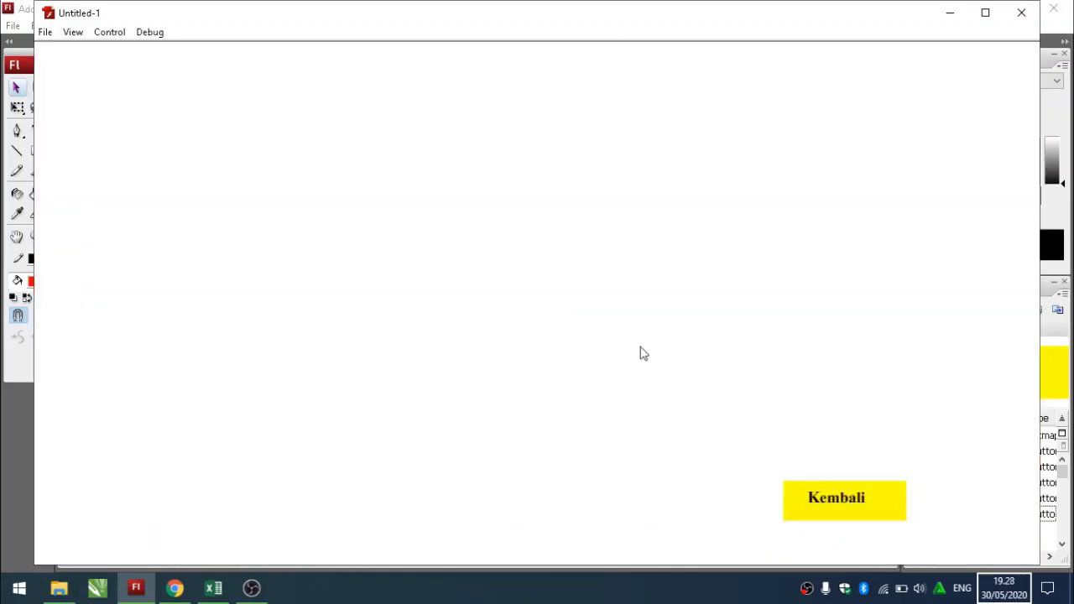
click(793, 515)
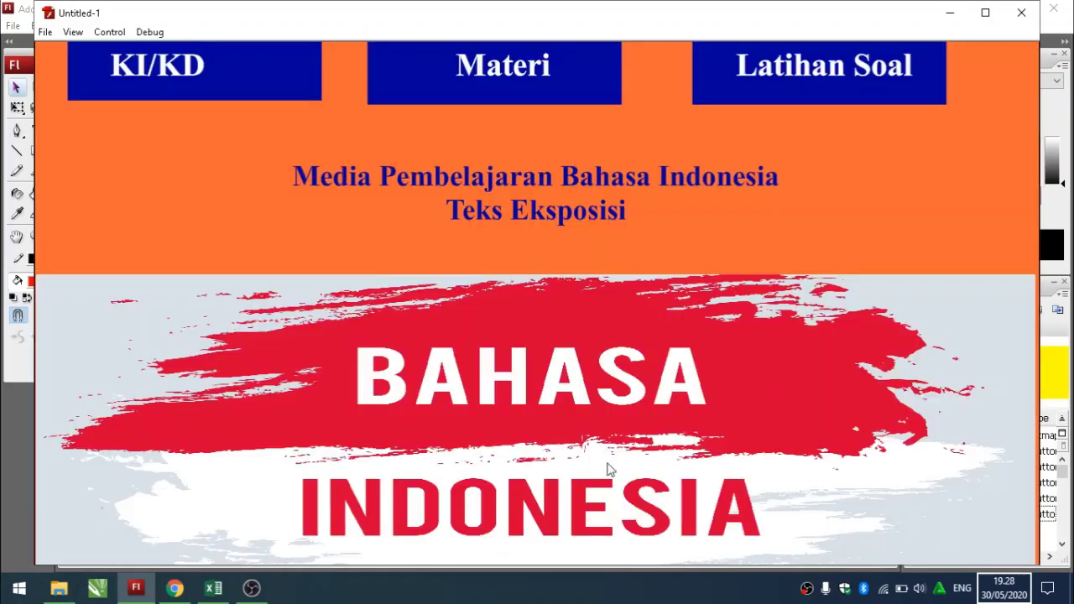
click(1022, 13)
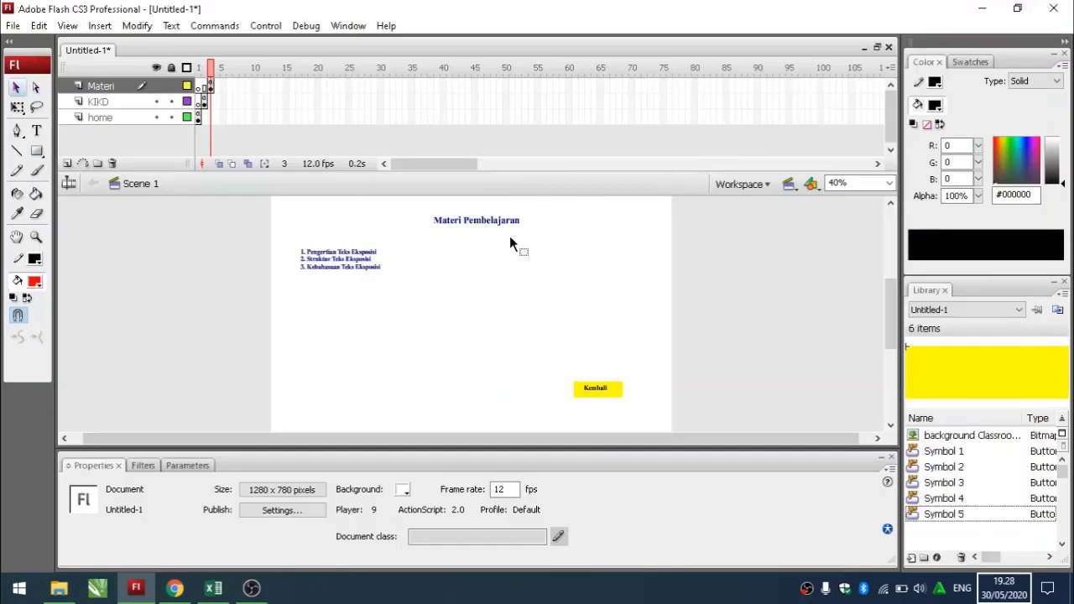
Change the frame number in the home page's Materi button script to gotoAndPlay(2); and close the script editor.
click(198, 117)
click(652, 244)
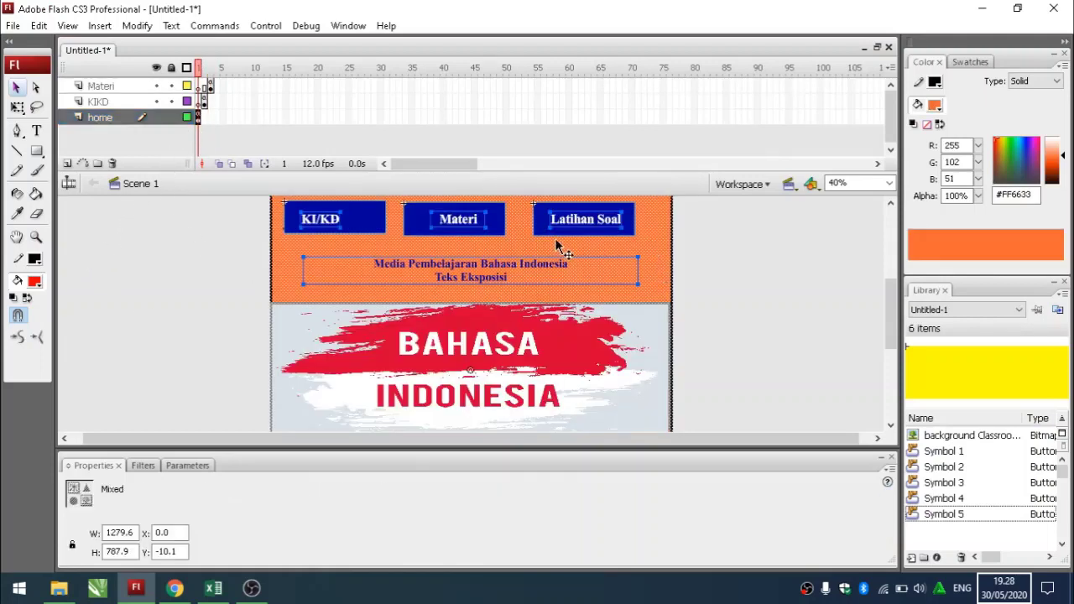
click(755, 240)
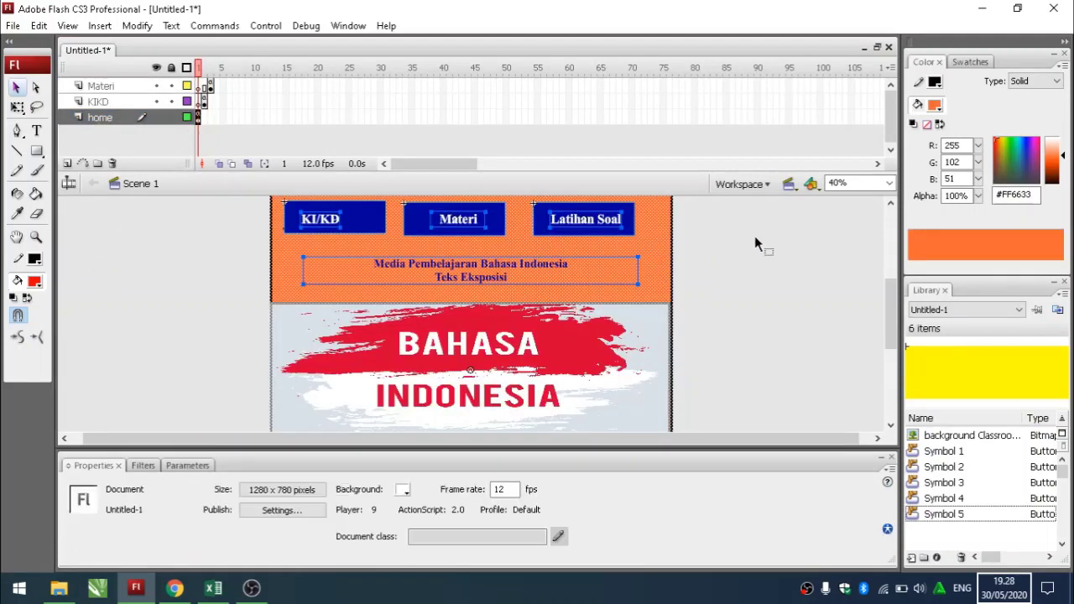
click(489, 234)
right_click(489, 235)
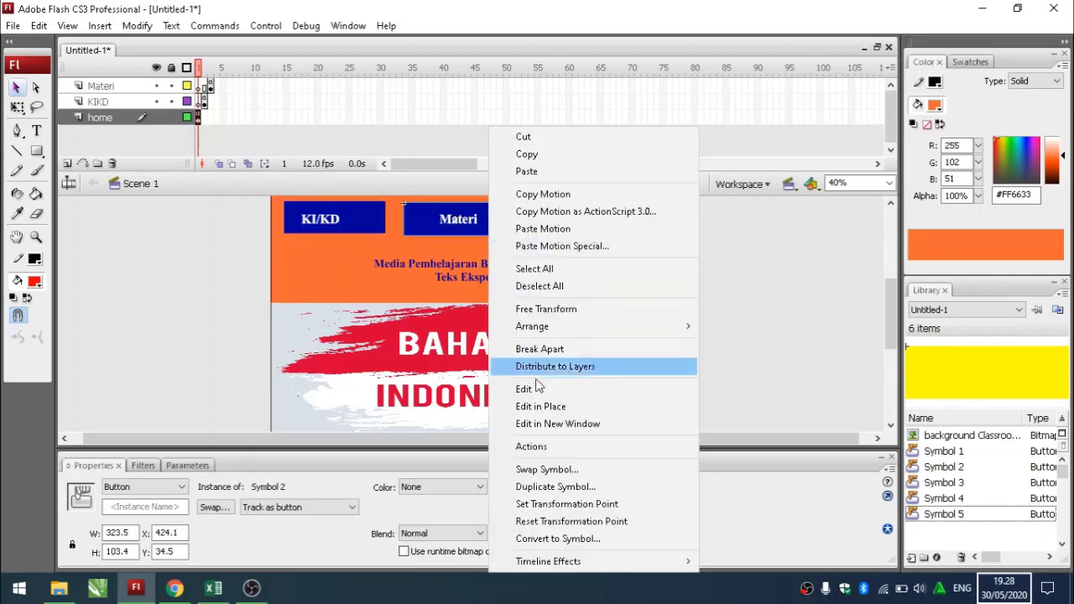
click(553, 450)
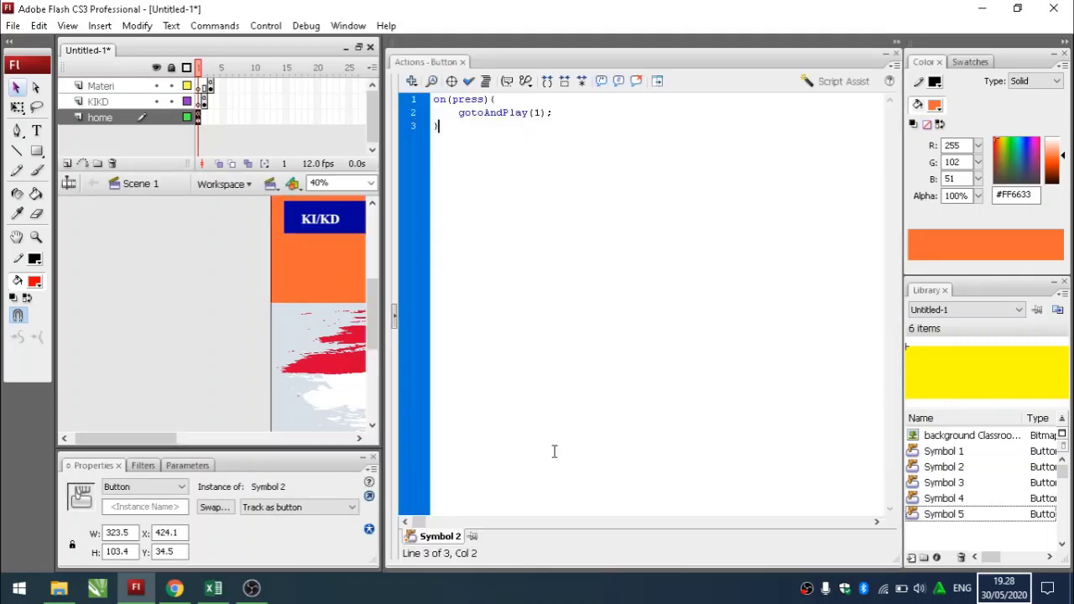
click(541, 113)
key(BackSpace)
text(2)
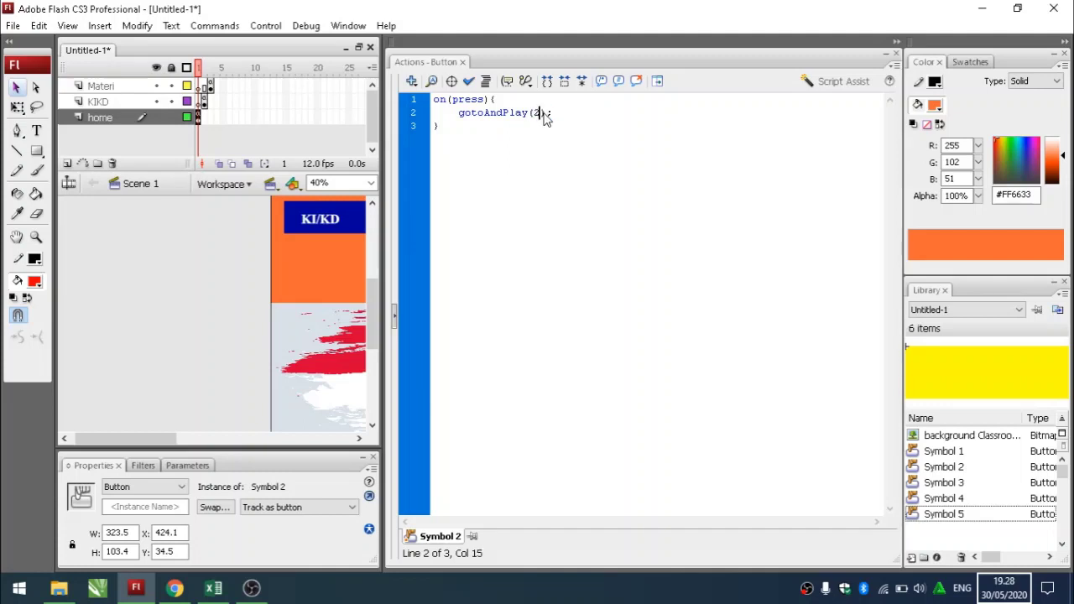
click(896, 53)
Retest the movie with the KI/KD and Materi buttons, returning home with Kembali each time, and close the preview.
key(ctrl+Return)
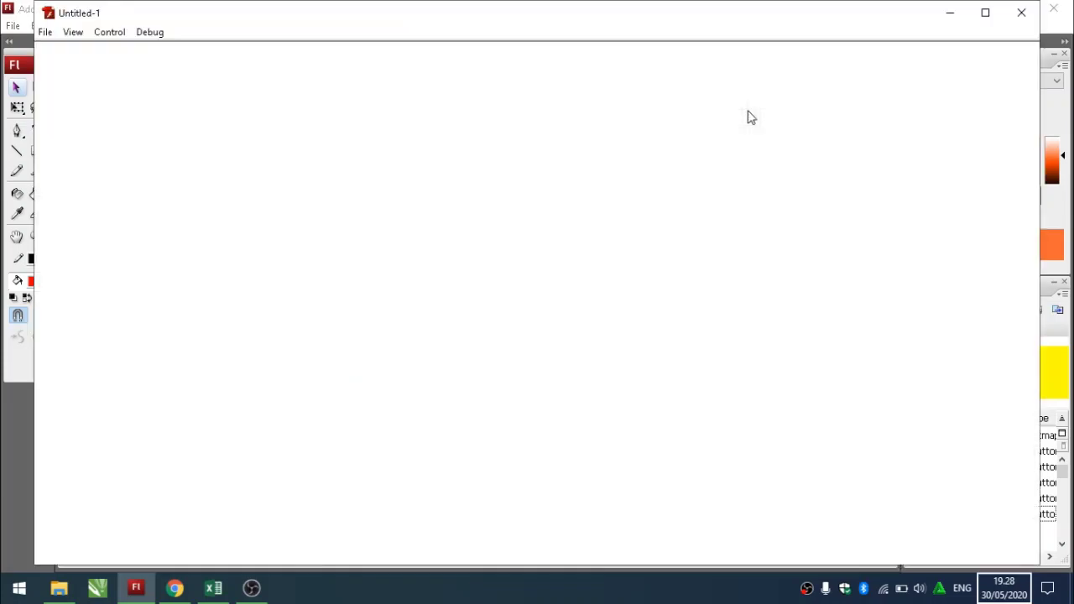
click(242, 79)
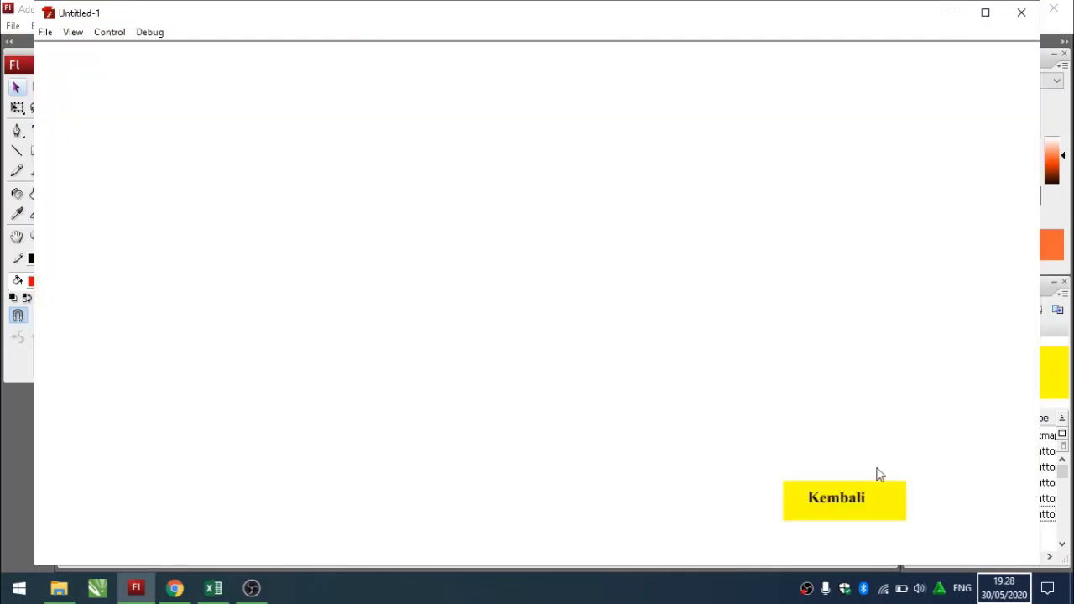
click(858, 504)
click(475, 81)
click(831, 517)
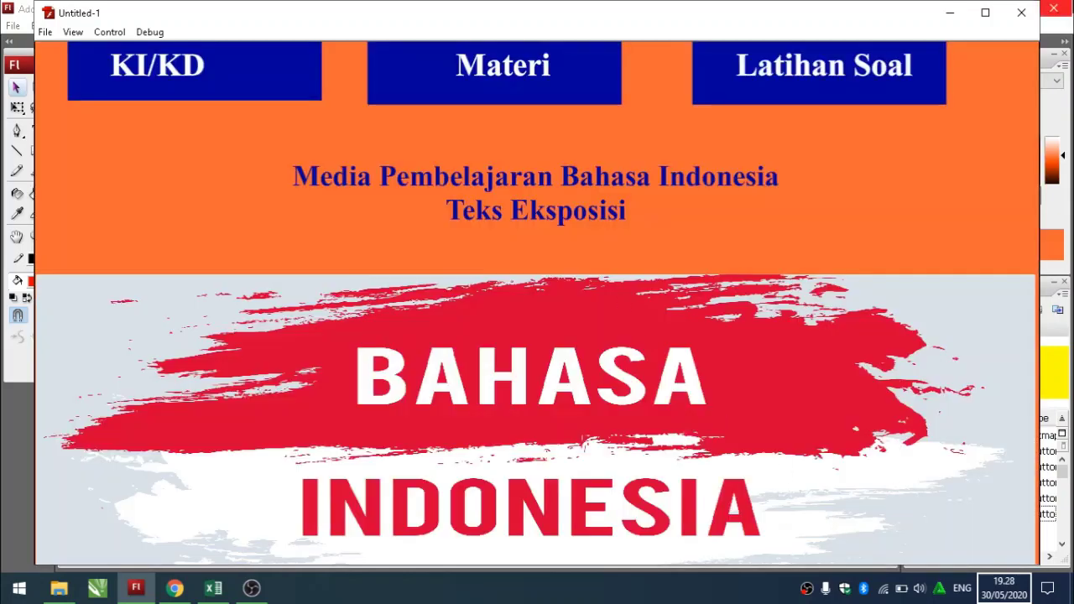
click(1021, 12)
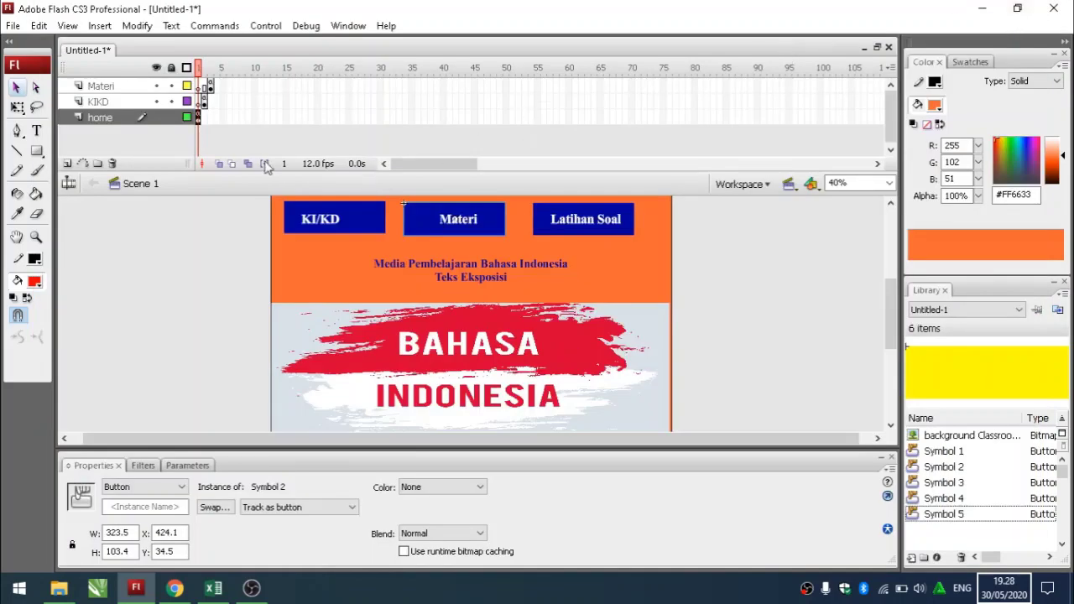
Check the gotoAndPlay frame number in the home page's Materi button script and close the script editor.
right_click(485, 240)
click(526, 447)
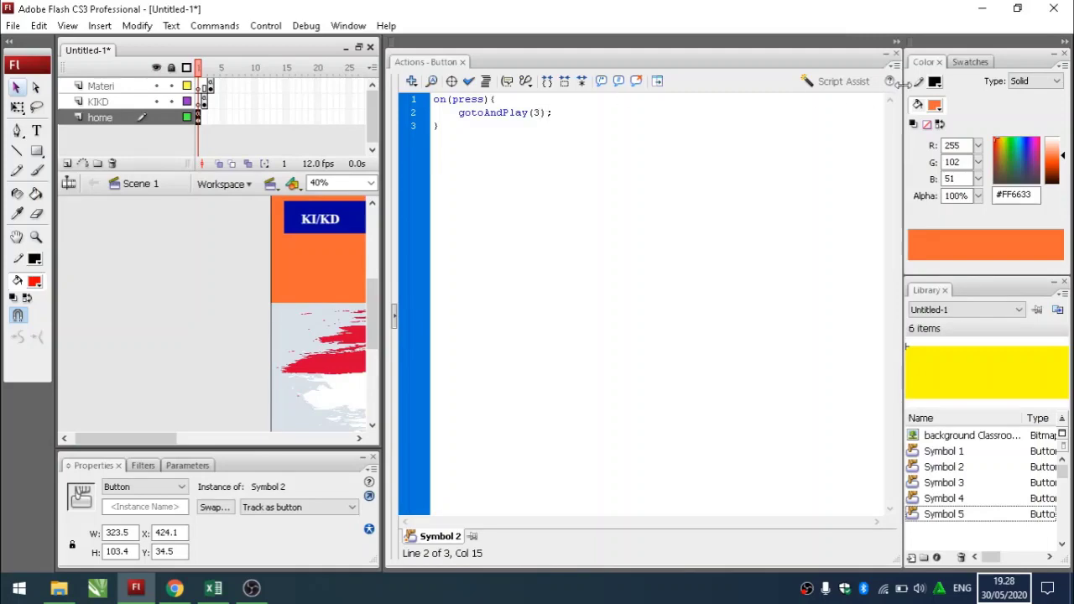
click(896, 53)
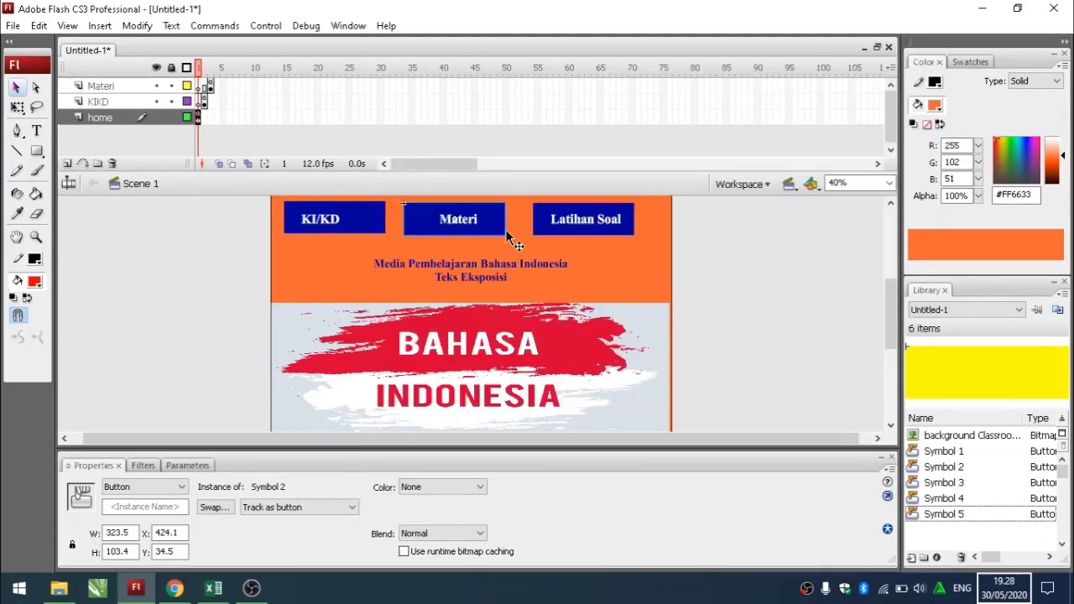
Test the movie by opening the KI/KD page, returning with Kembali and opening the Materi page, and close the preview.
key(ctrl+Return)
click(251, 70)
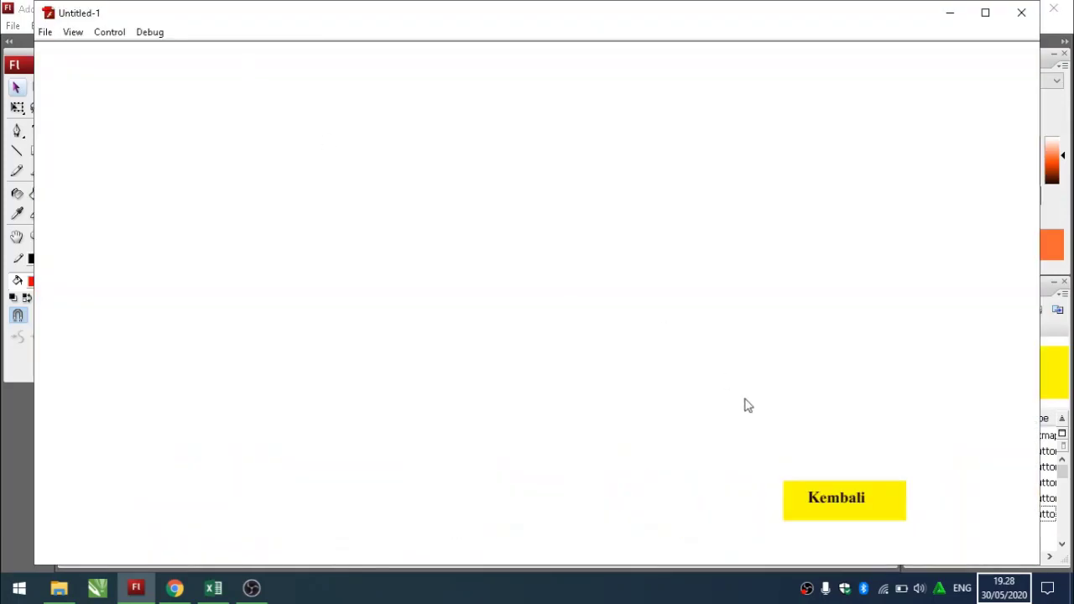
click(830, 511)
click(534, 92)
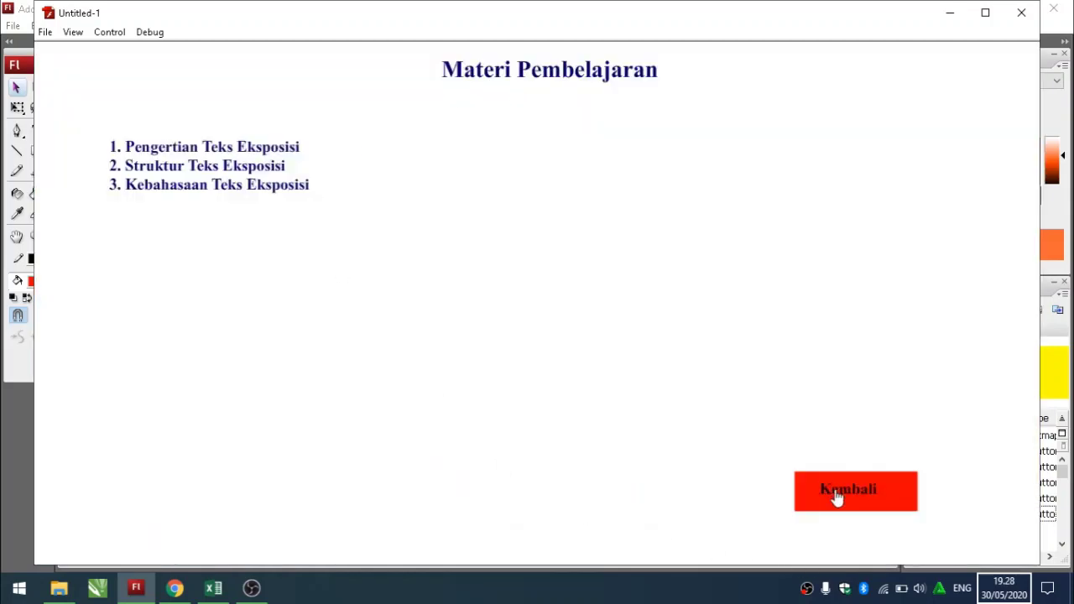
click(1021, 12)
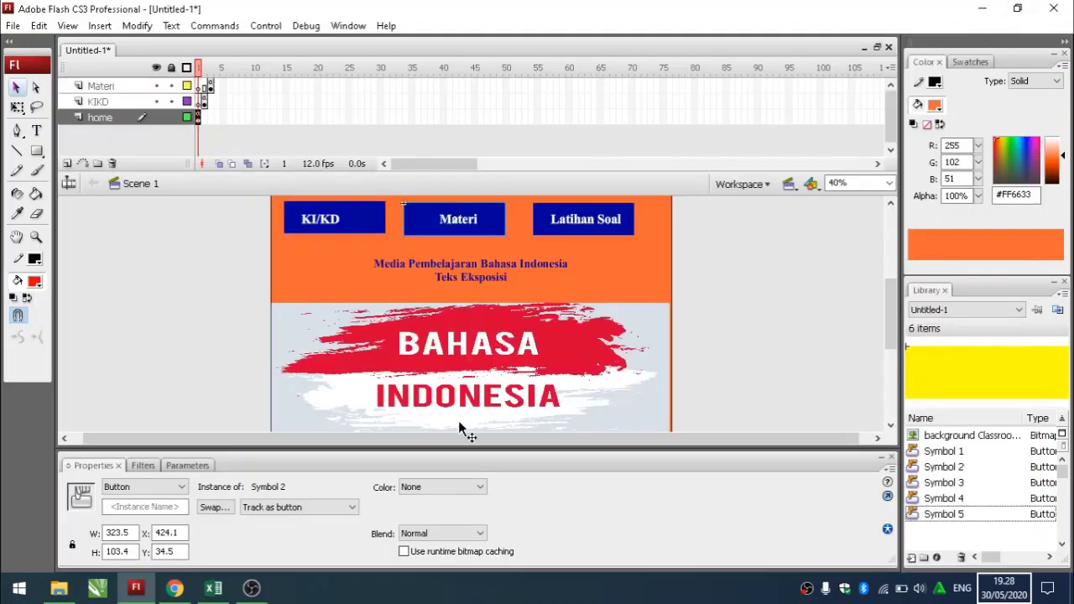
Check the gotoAndPlay frame number in the script of the Materi page's Kembali button and close the script editor.
click(209, 85)
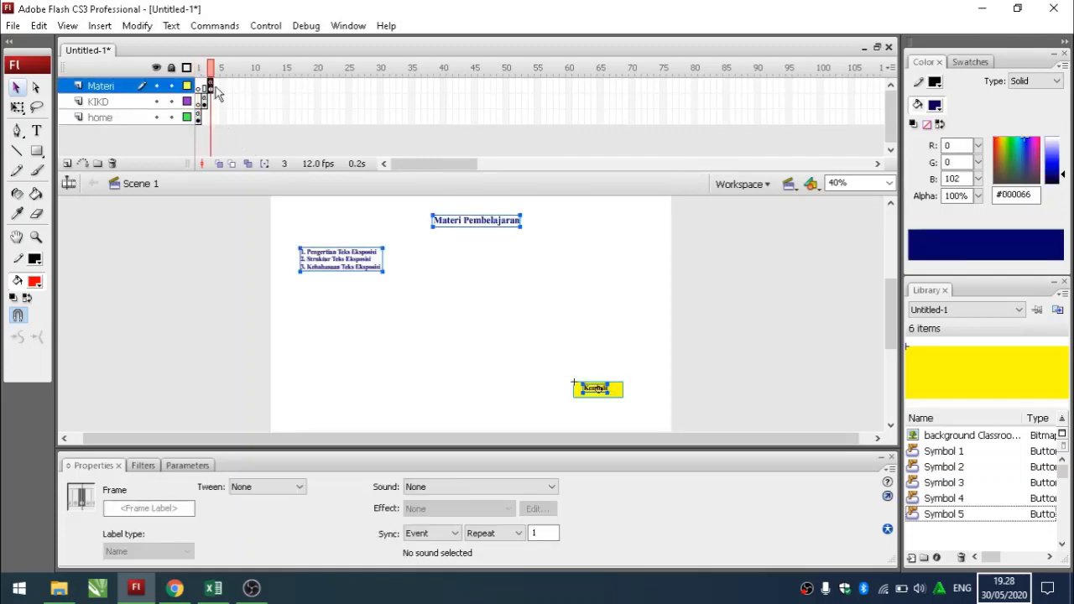
click(630, 398)
click(618, 395)
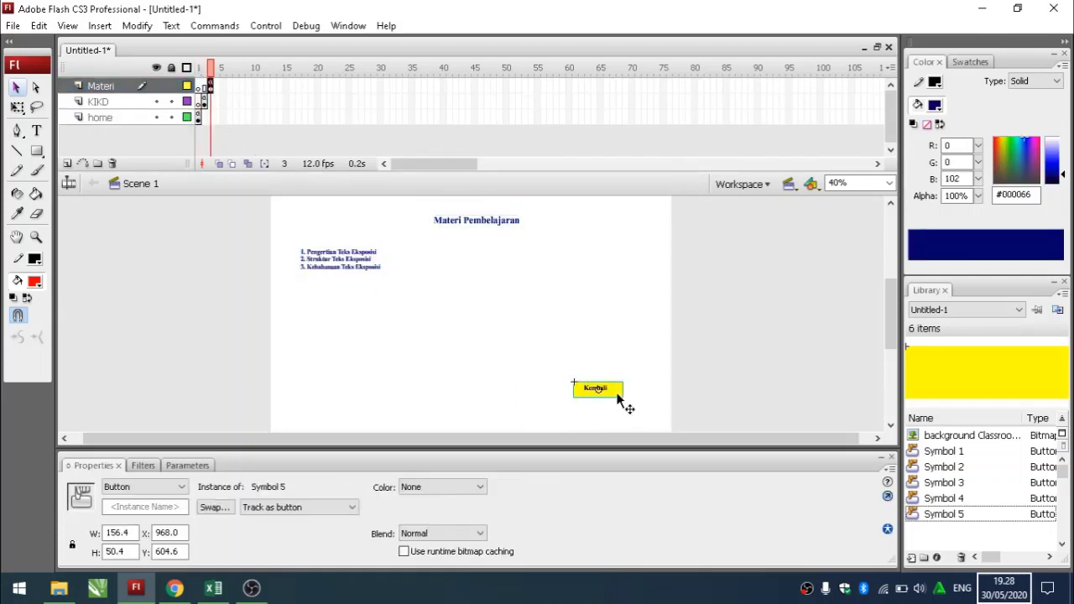
right_click(618, 401)
click(659, 446)
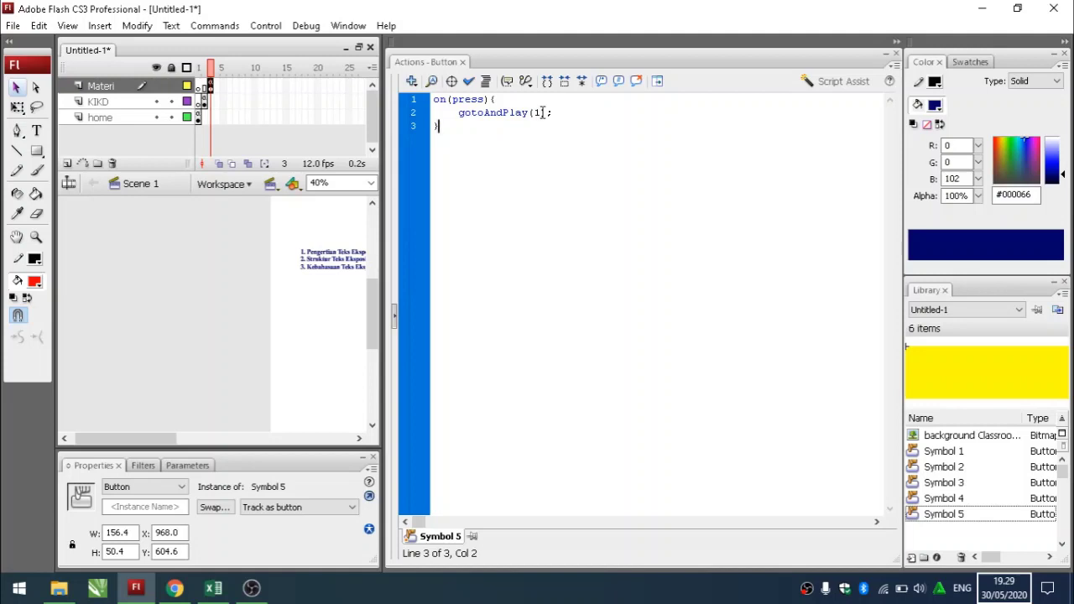
drag(541, 112, 536, 114)
key(Right)
click(894, 56)
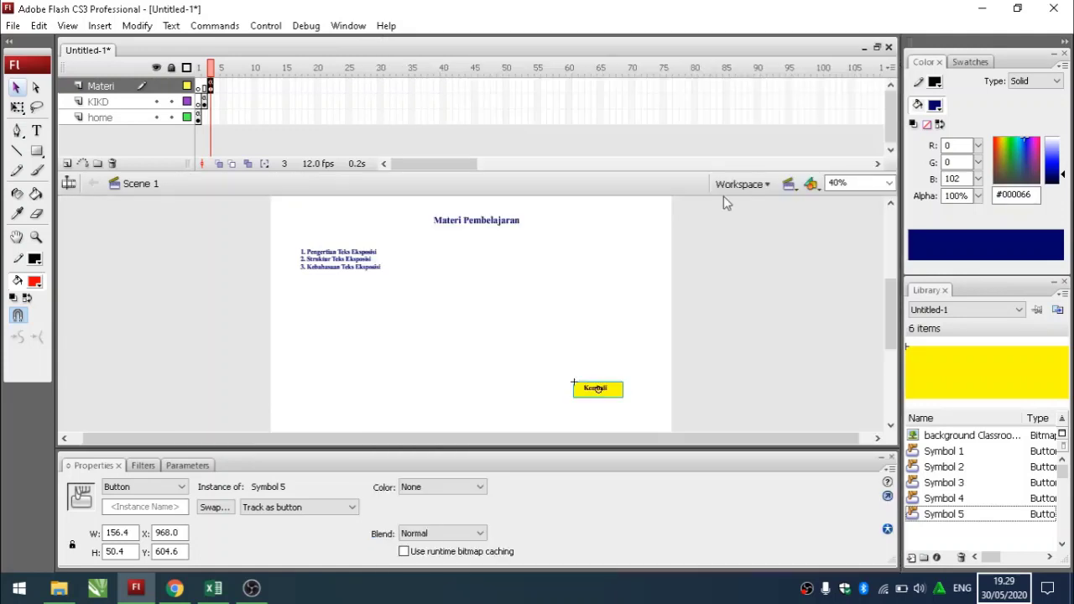
click(645, 268)
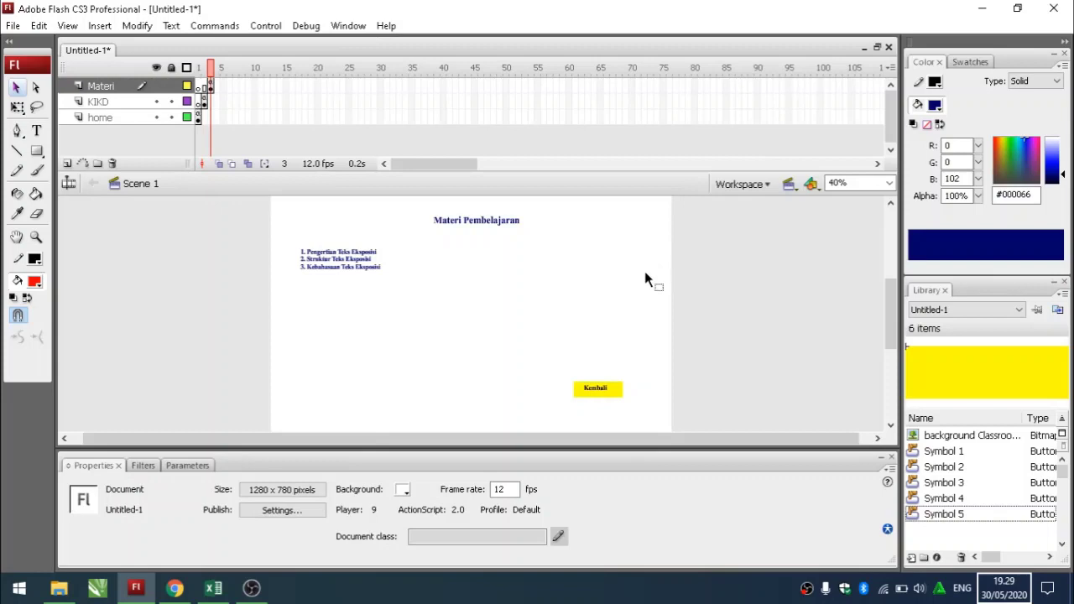
Open the Materi page's Kembali button symbol for editing and insert keyframes in its Over and Down states.
click(619, 395)
double_click(618, 394)
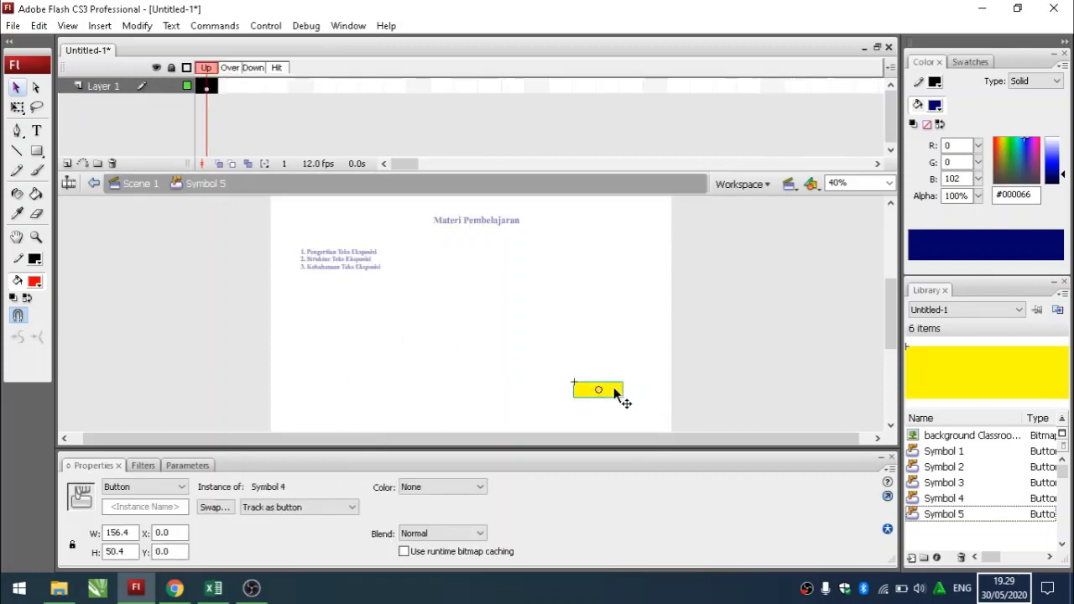
right_click(214, 84)
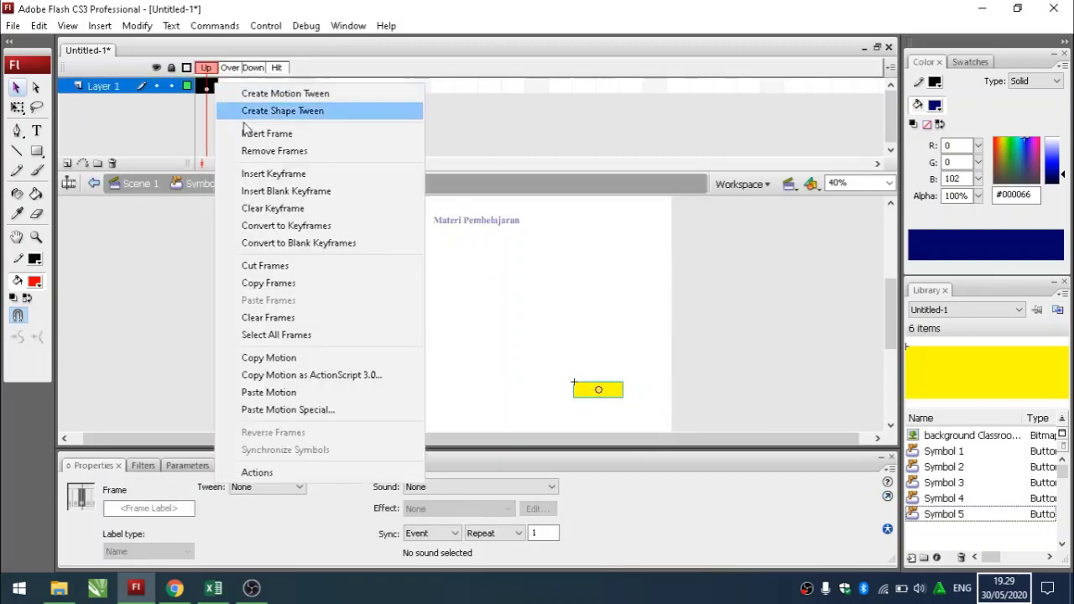
click(275, 174)
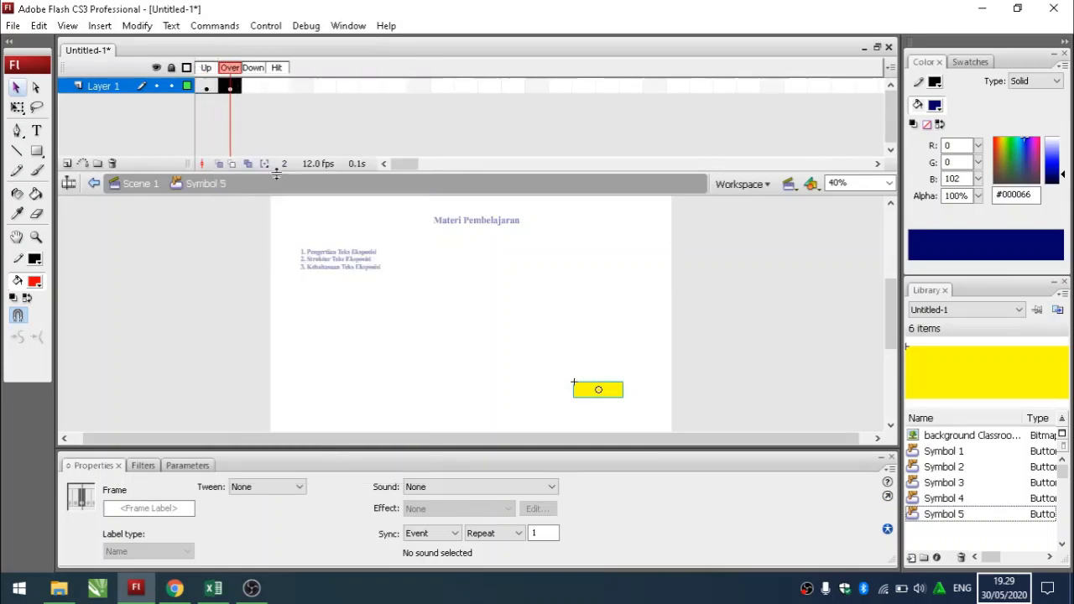
right_click(238, 84)
click(279, 172)
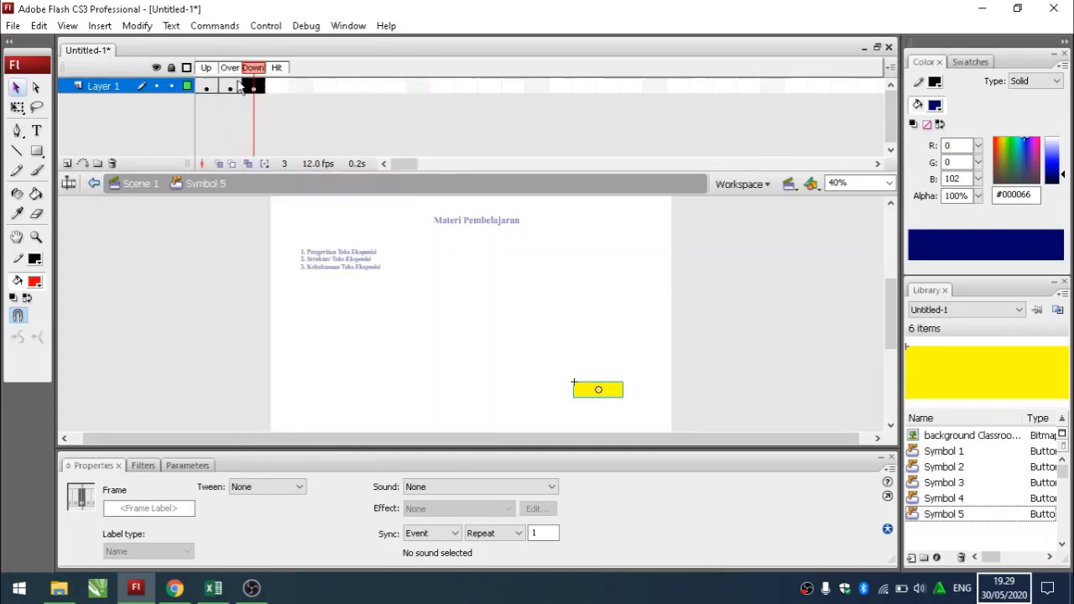
Set the fill colour to #99FF00 in the Kembali symbol's Over state and return to Scene 1.
click(937, 107)
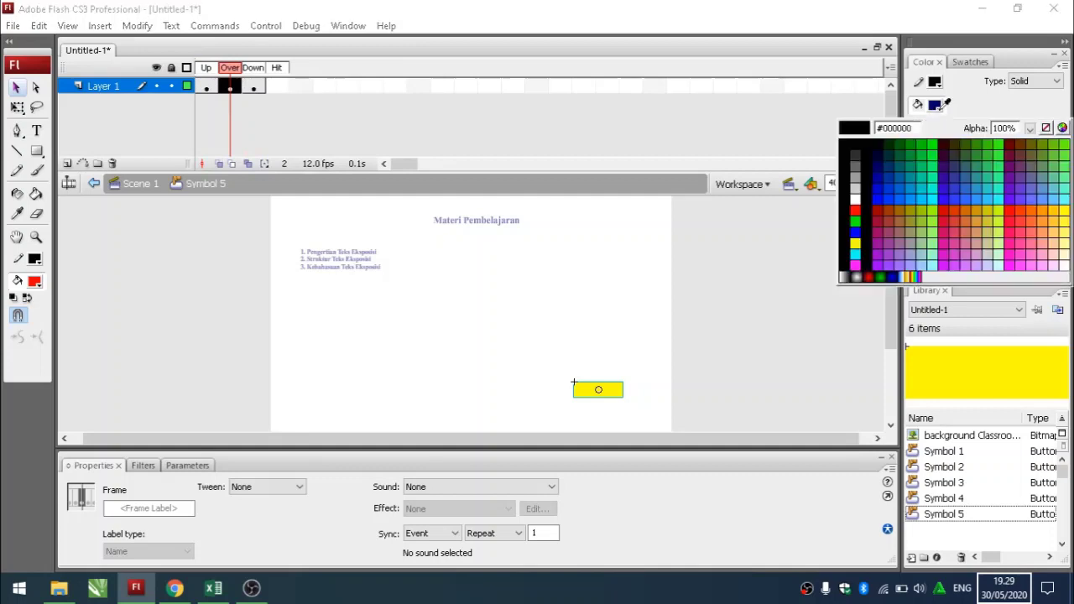
click(933, 206)
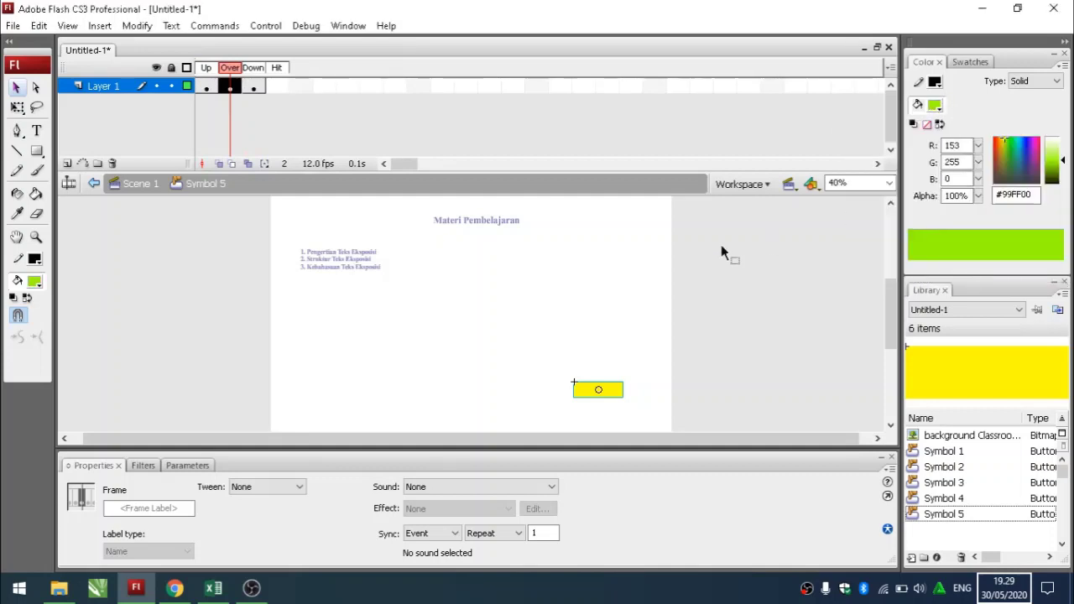
click(634, 290)
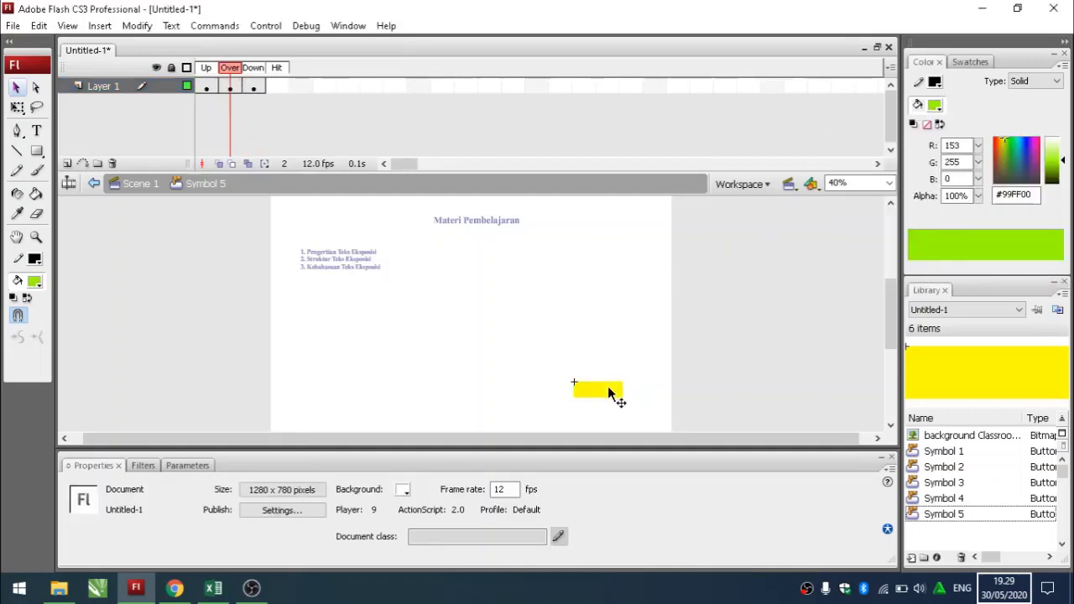
double_click(659, 346)
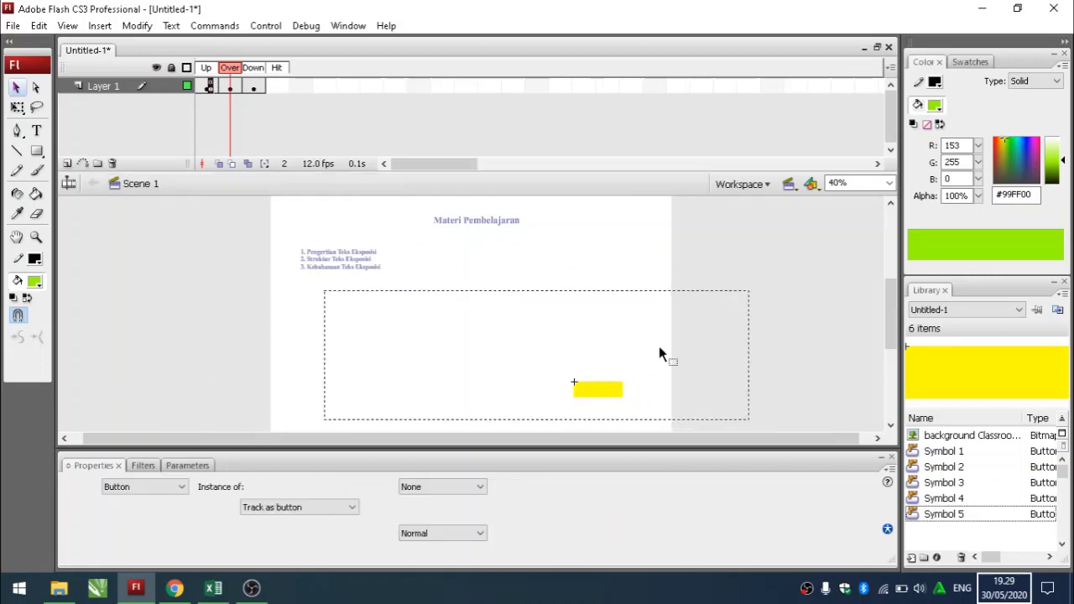
Retest the movie by visiting the KI/KD page, returning home and opening the Materi page, and close the preview.
key(ctrl+Return)
click(222, 80)
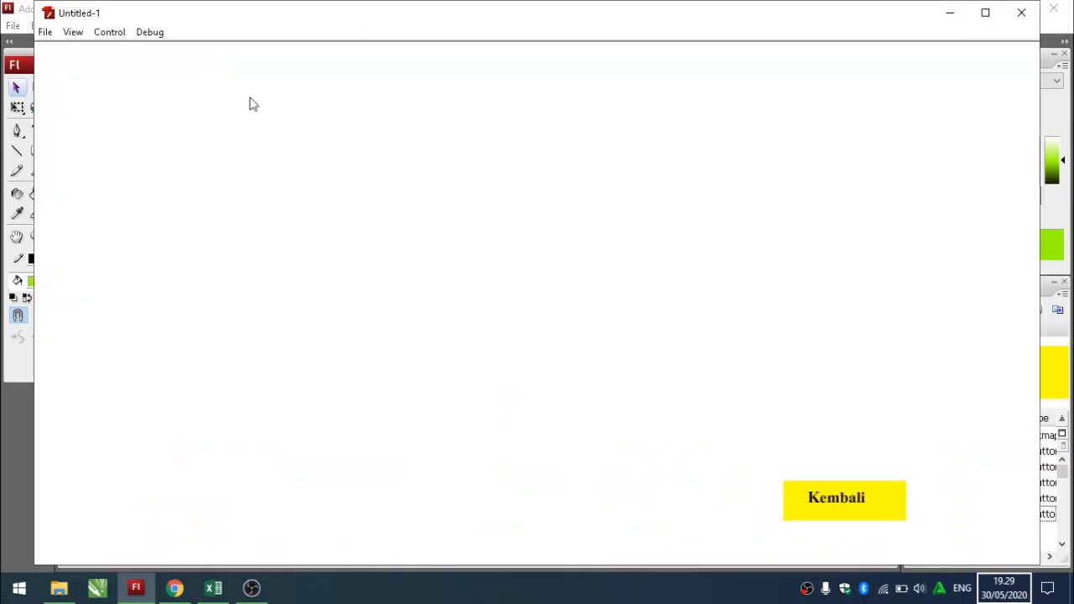
click(817, 508)
click(453, 67)
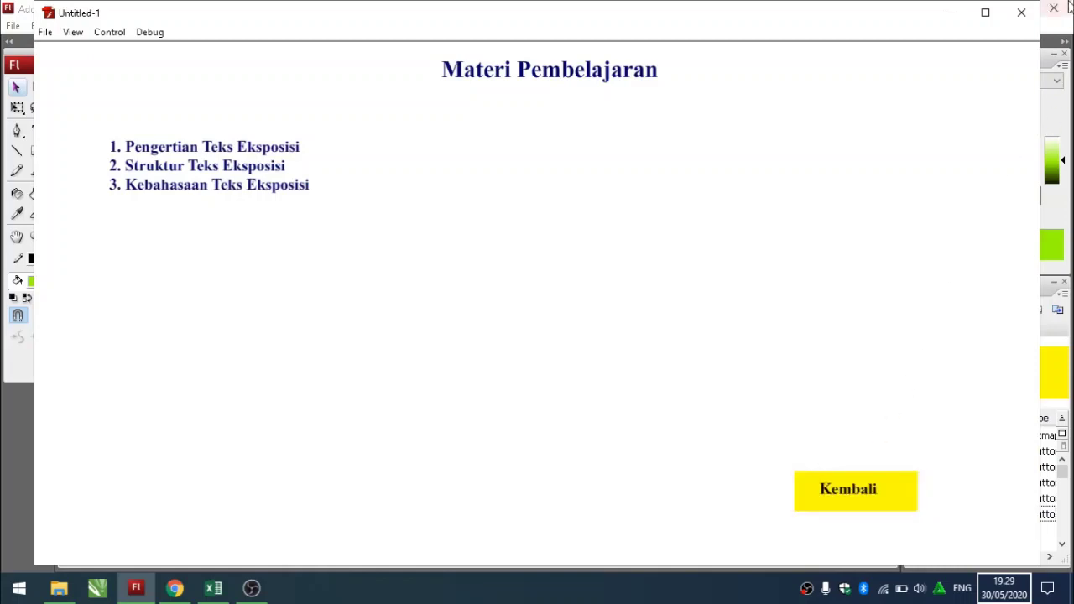
click(1034, 19)
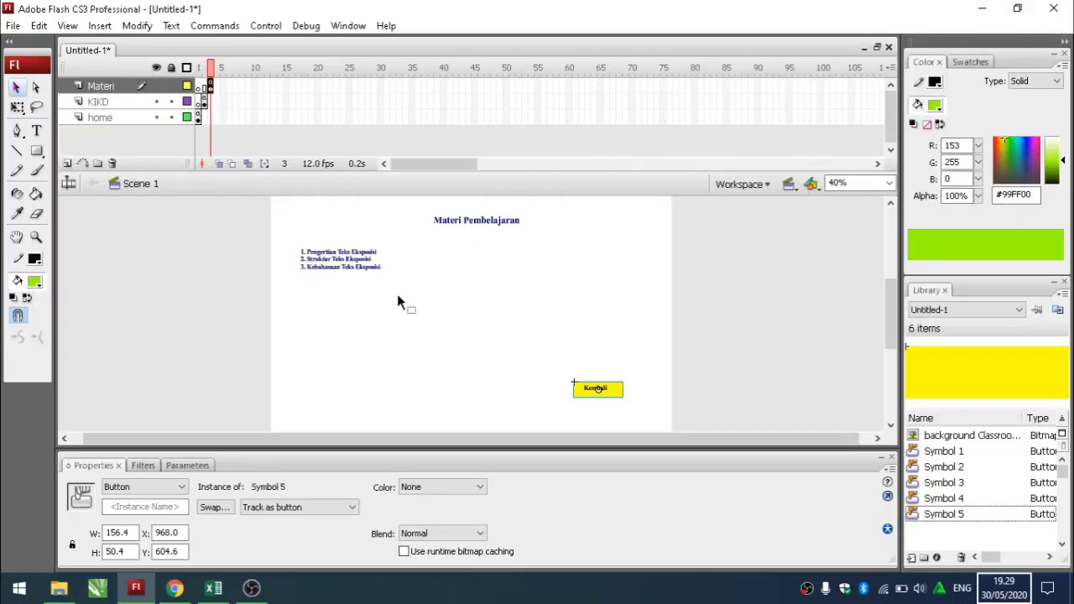
Inspect the script of the Kembali button on the KIKD layer's page and close the script editor.
click(207, 105)
drag(473, 307, 627, 393)
click(628, 393)
right_click(609, 392)
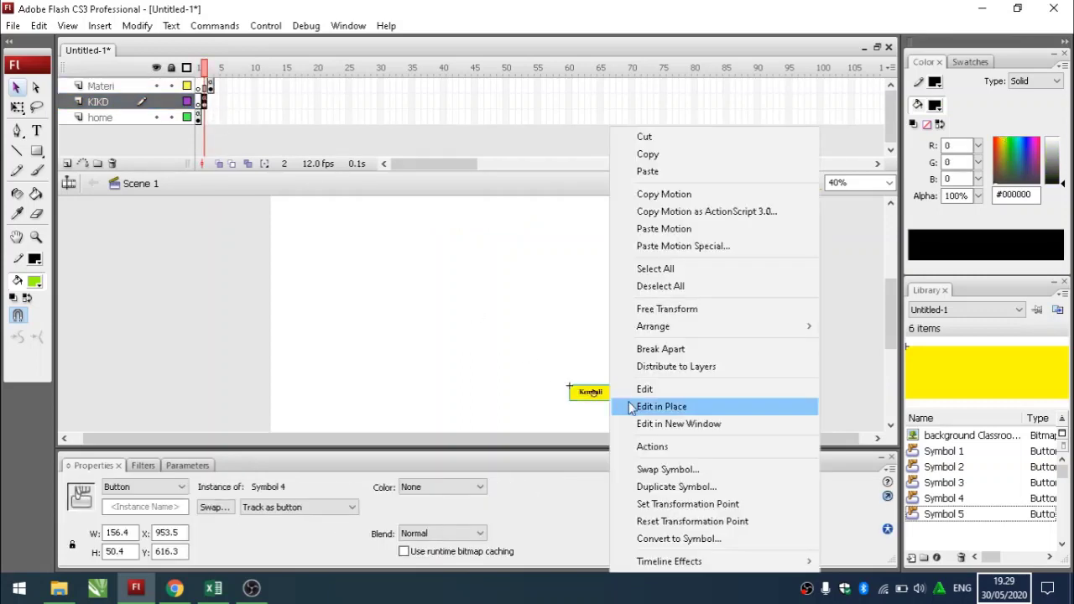
click(652, 446)
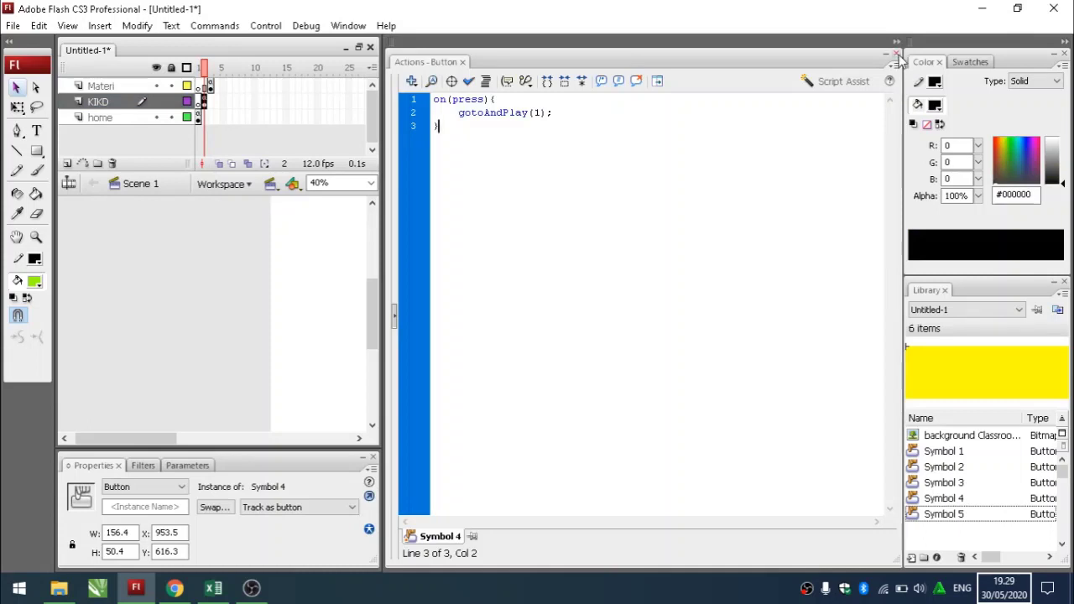
click(897, 57)
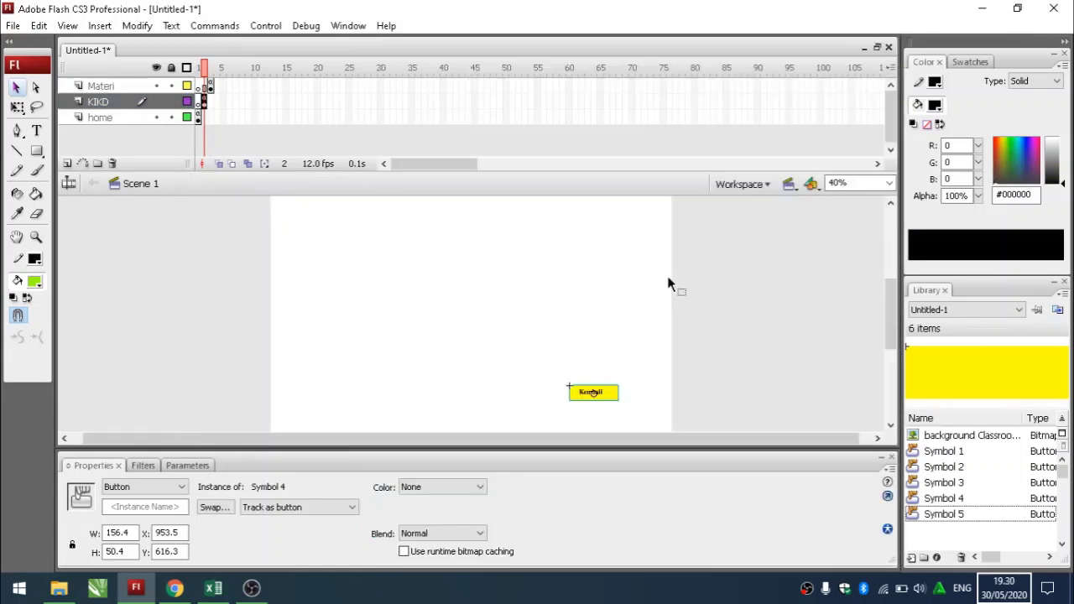
Clear the whole existing script of the Kembali button on the Materi page.
click(209, 86)
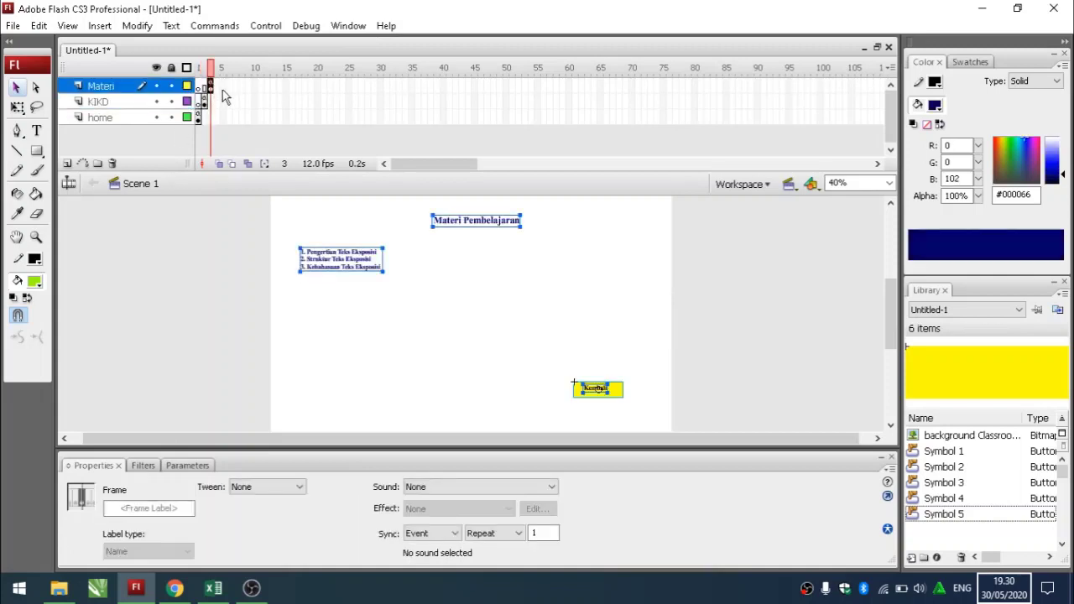
click(435, 310)
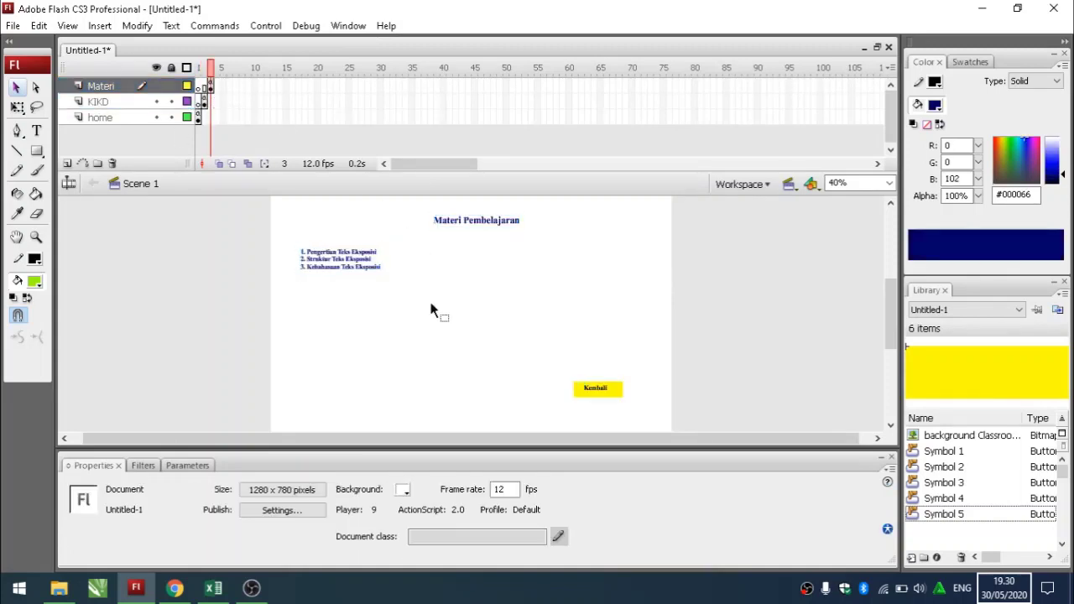
click(580, 392)
right_click(580, 392)
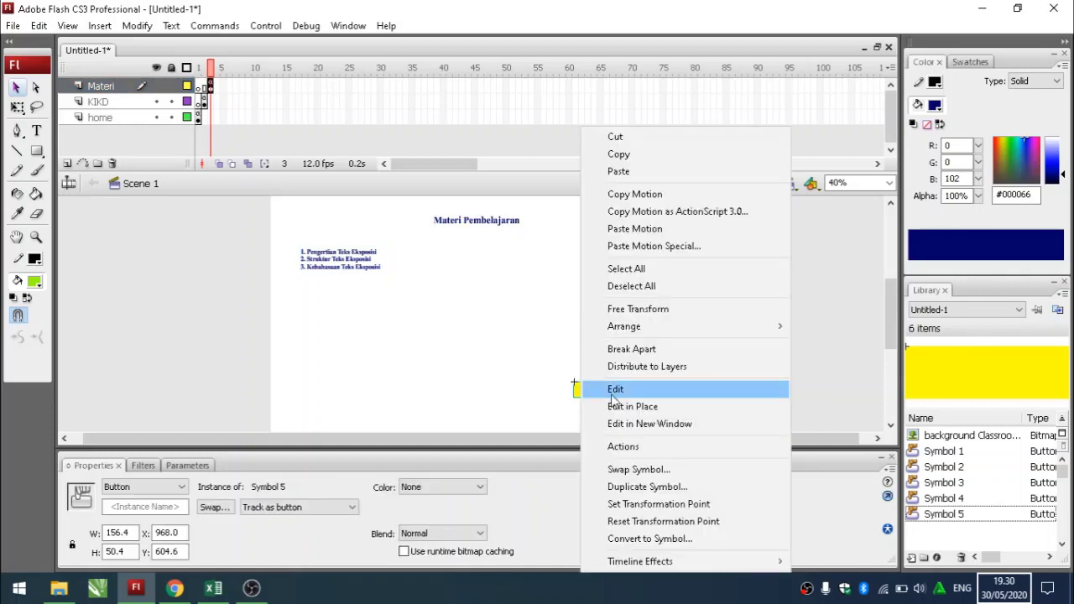
click(626, 446)
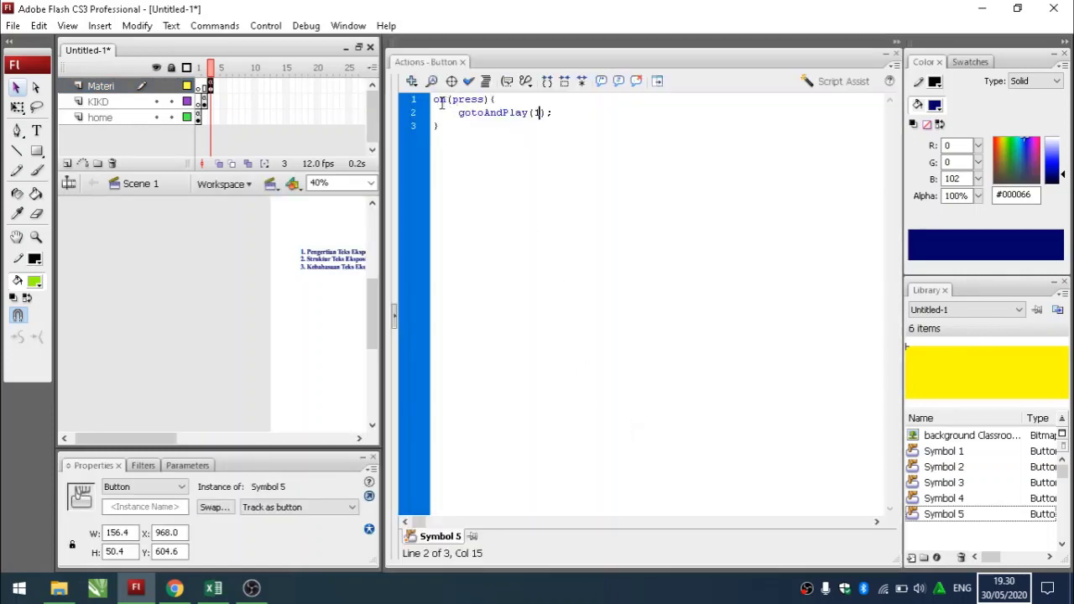
drag(434, 99, 454, 124)
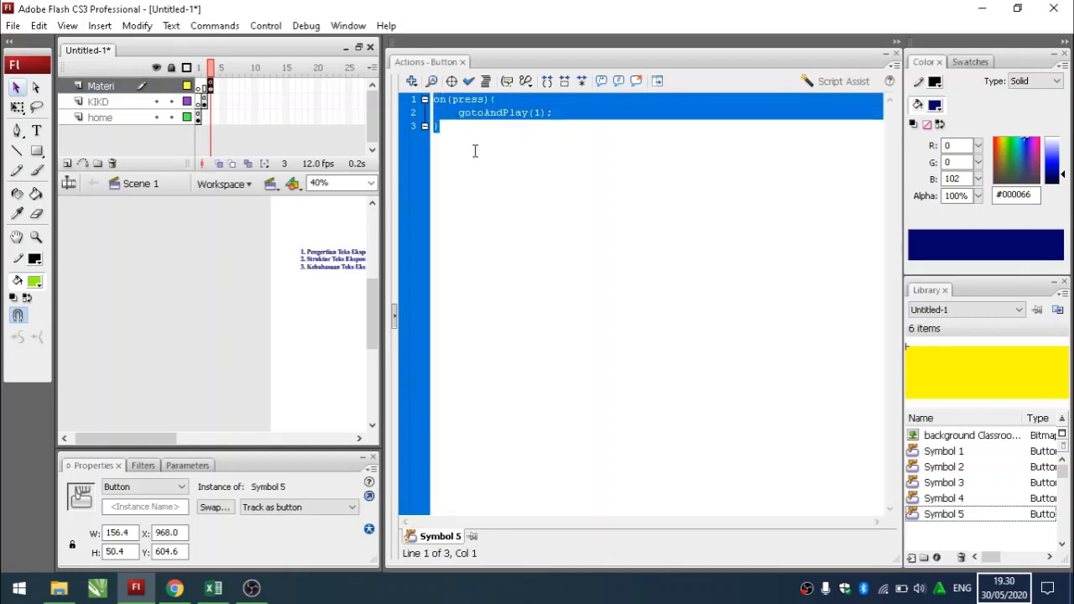
key(Delete)
Write a new on(press) script with gotoAndPlay(1); for the Materi page's Kembali button and close the script editor.
text(on(pre)
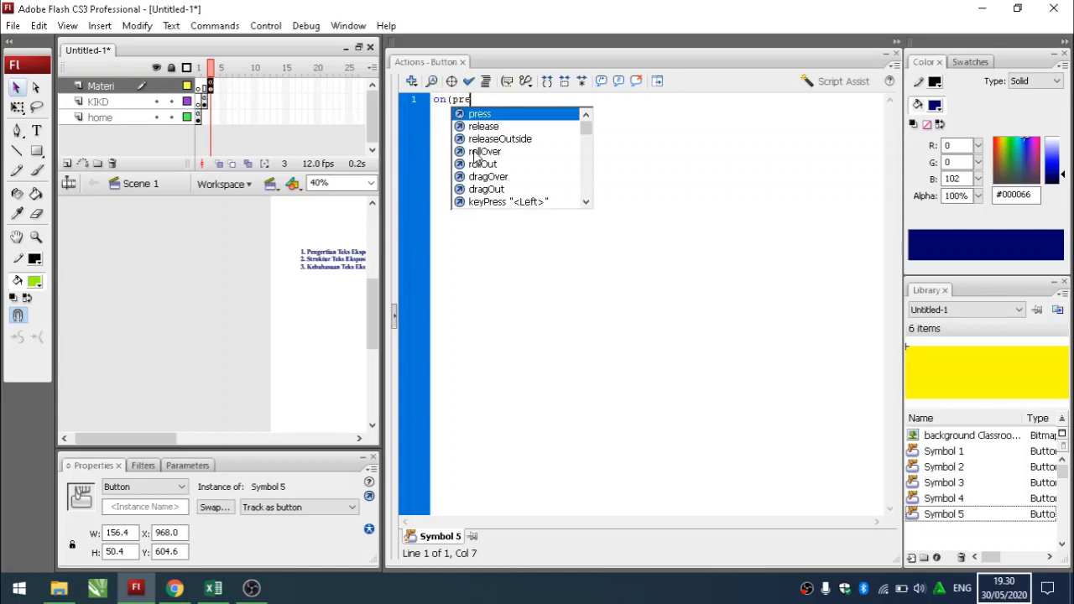
text(ss){)
key(Return)
text(go)
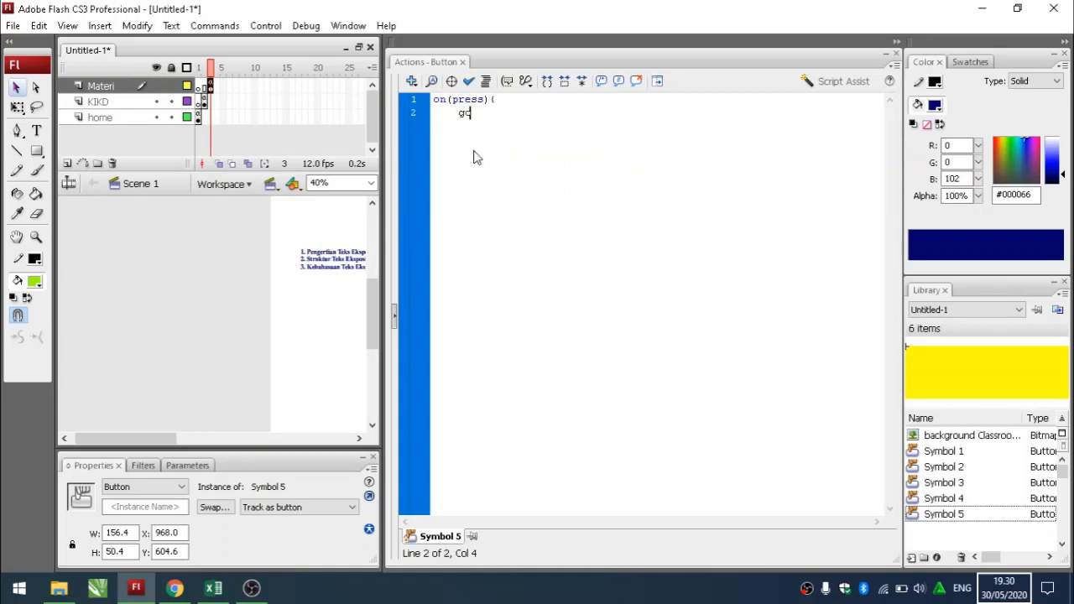
text(toAndPlay(1);)
key(Return)
click(896, 52)
Test the rewritten Kembali script by opening the Materi page in the movie preview, and close the preview.
click(640, 284)
key(ctrl+Return)
click(445, 70)
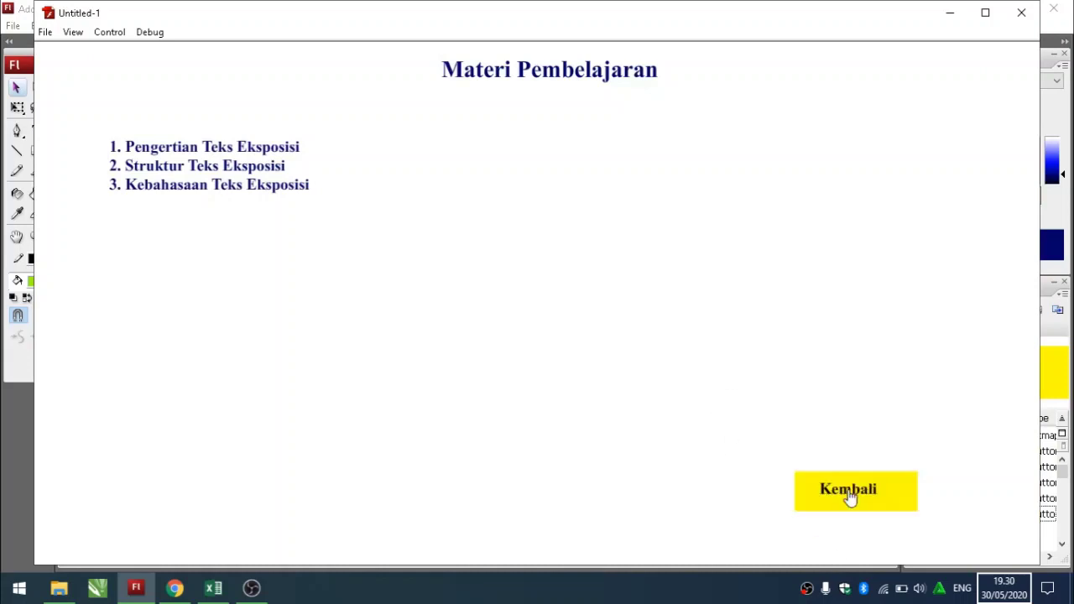
click(1021, 13)
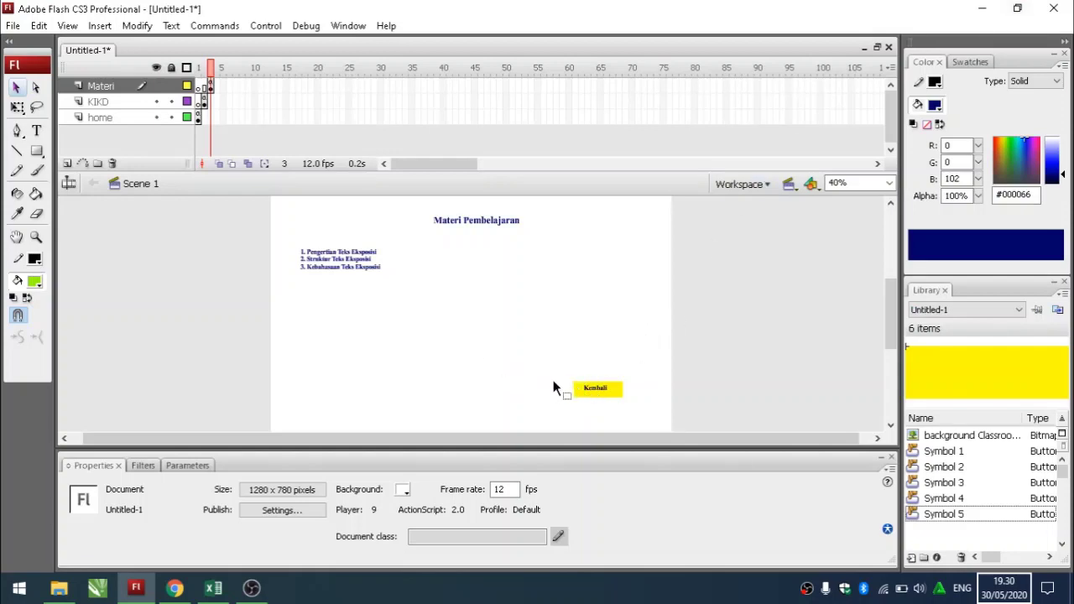
Delete the Materi page's Kembali button with its label and draw a green rectangle with a black outline in its place.
drag(545, 370, 651, 410)
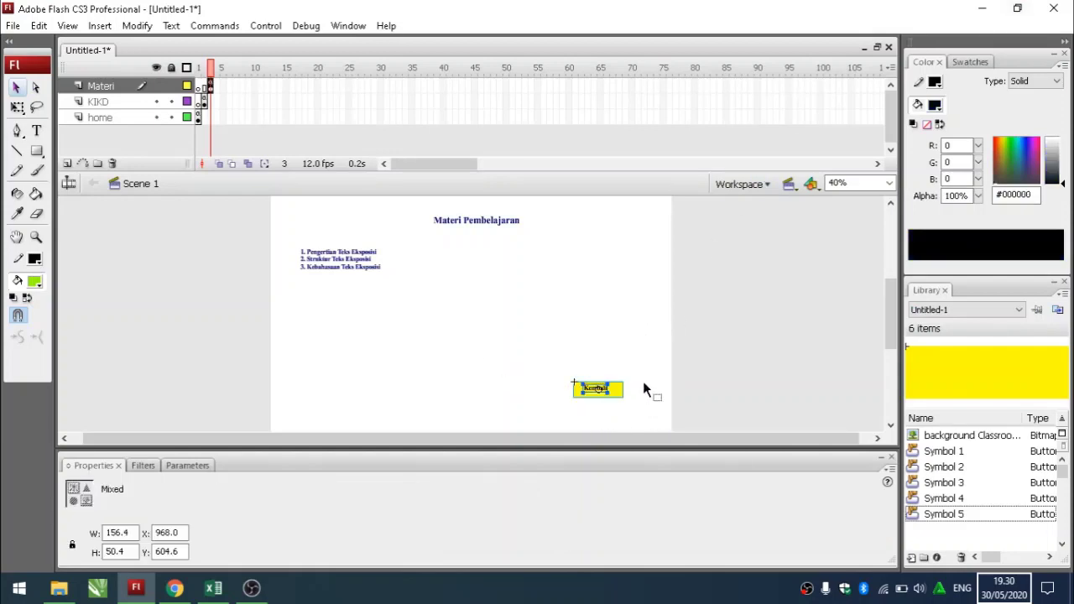
key(Delete)
click(36, 151)
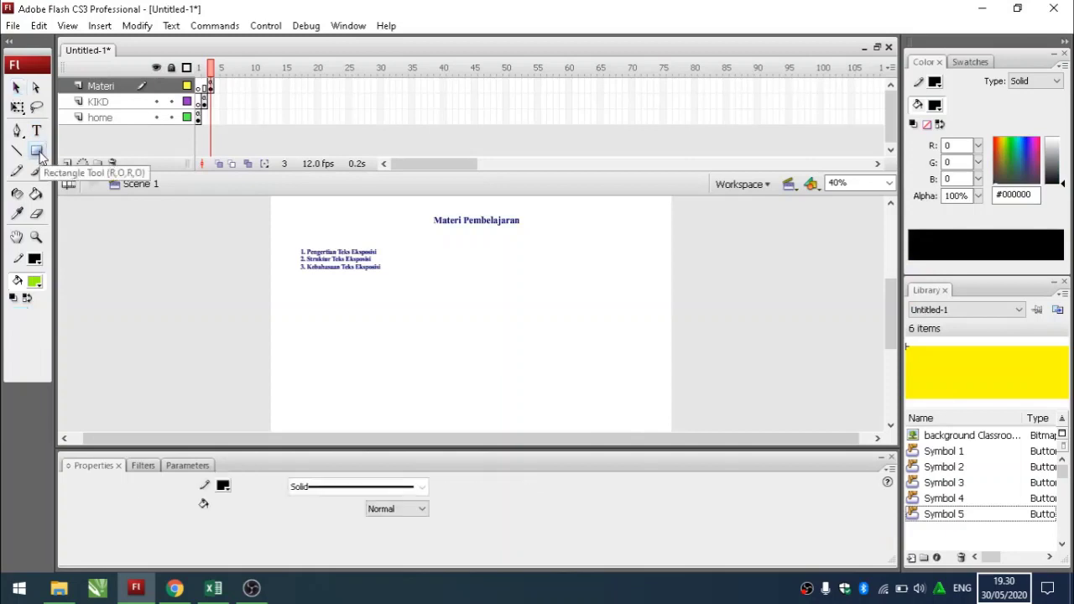
drag(561, 384, 612, 401)
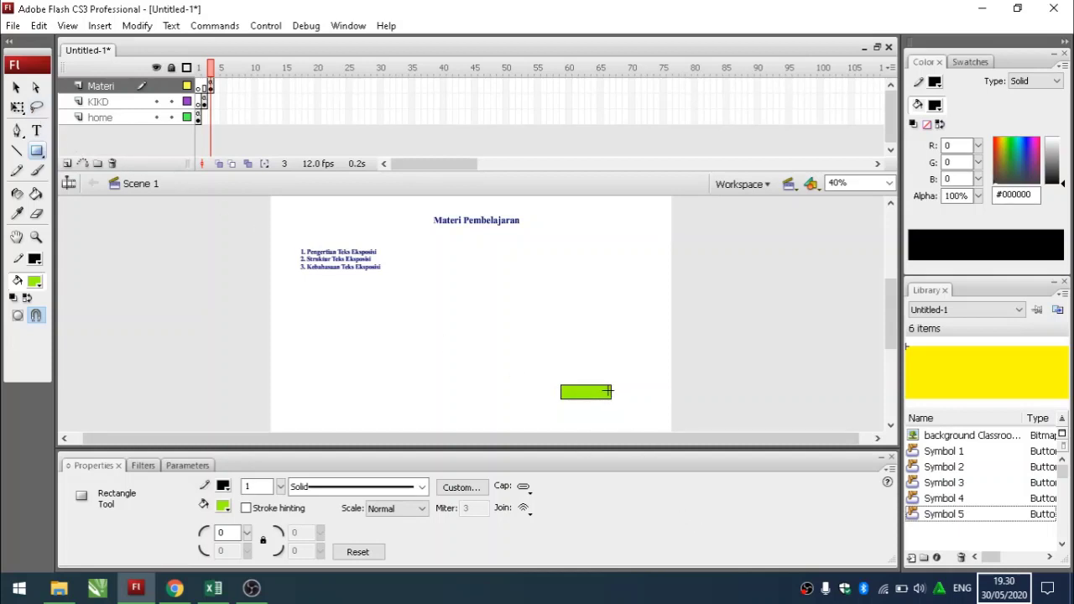
click(15, 87)
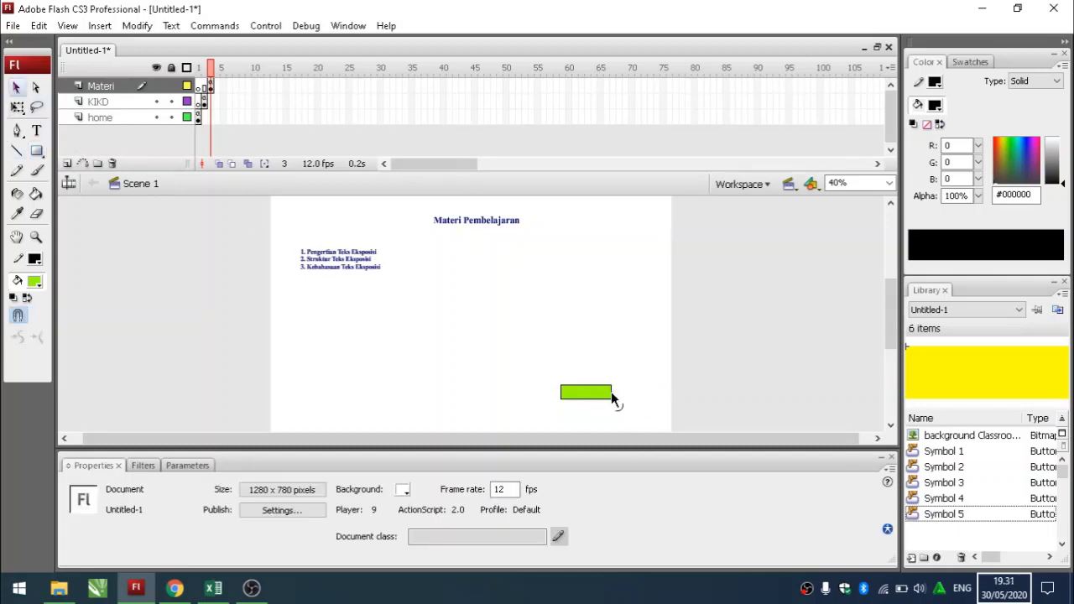
Convert the green rectangle's fill on the Materi page into a Button symbol named Symbol 6.
click(608, 391)
right_click(609, 393)
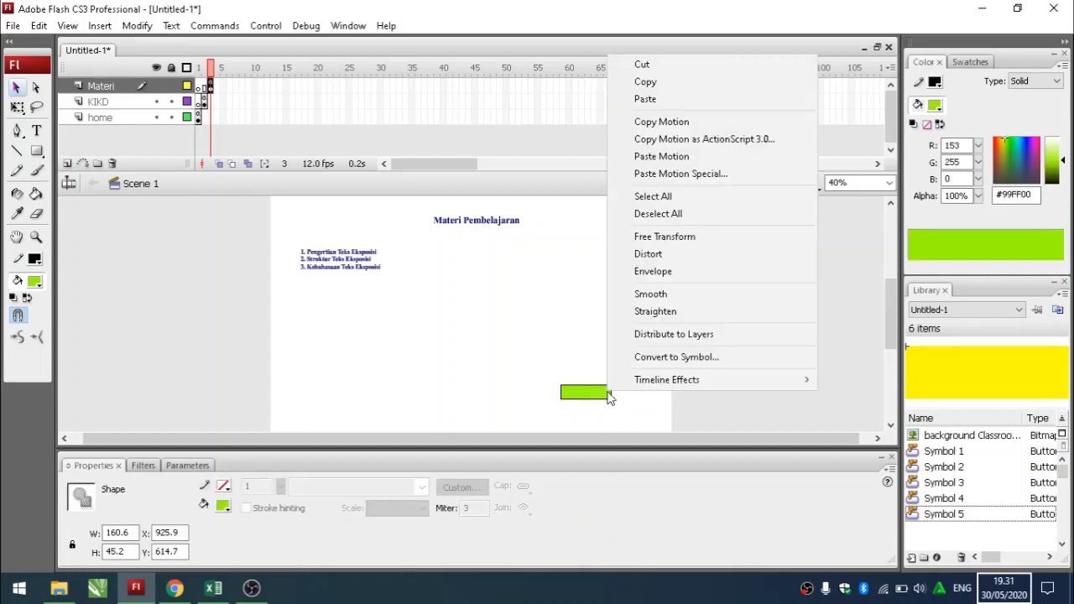
click(669, 359)
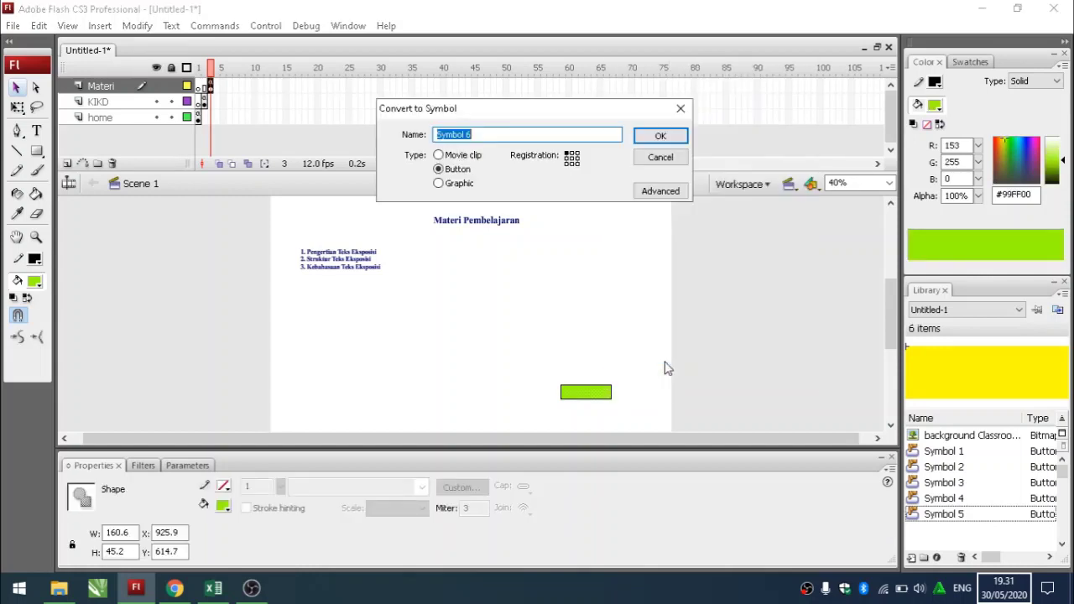
click(653, 138)
click(625, 340)
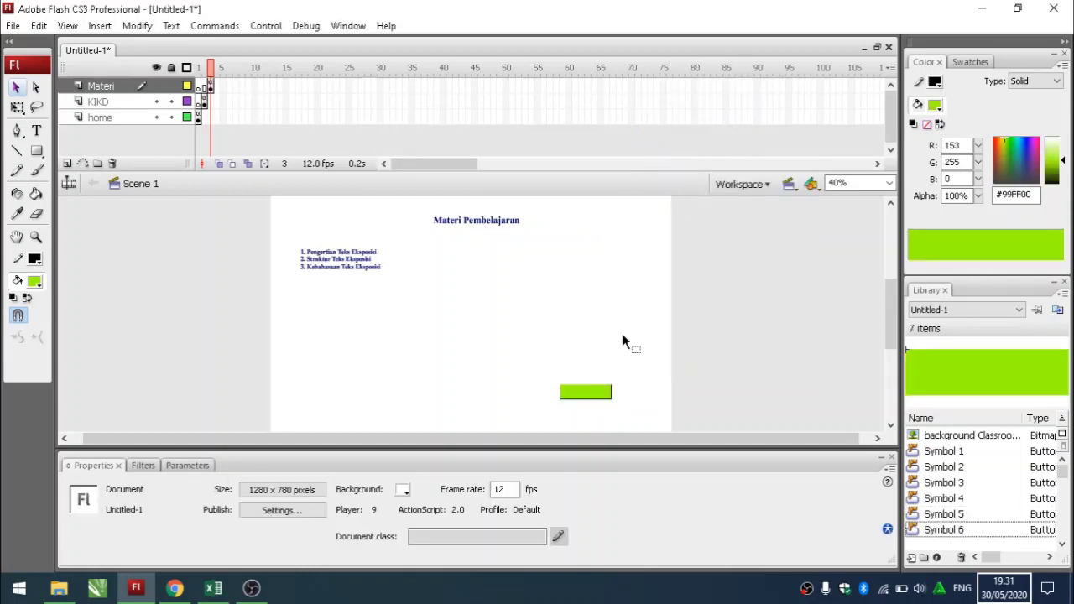
Give the green button an on(press) script with gotoAndPlay(1); and close the script editor.
right_click(584, 392)
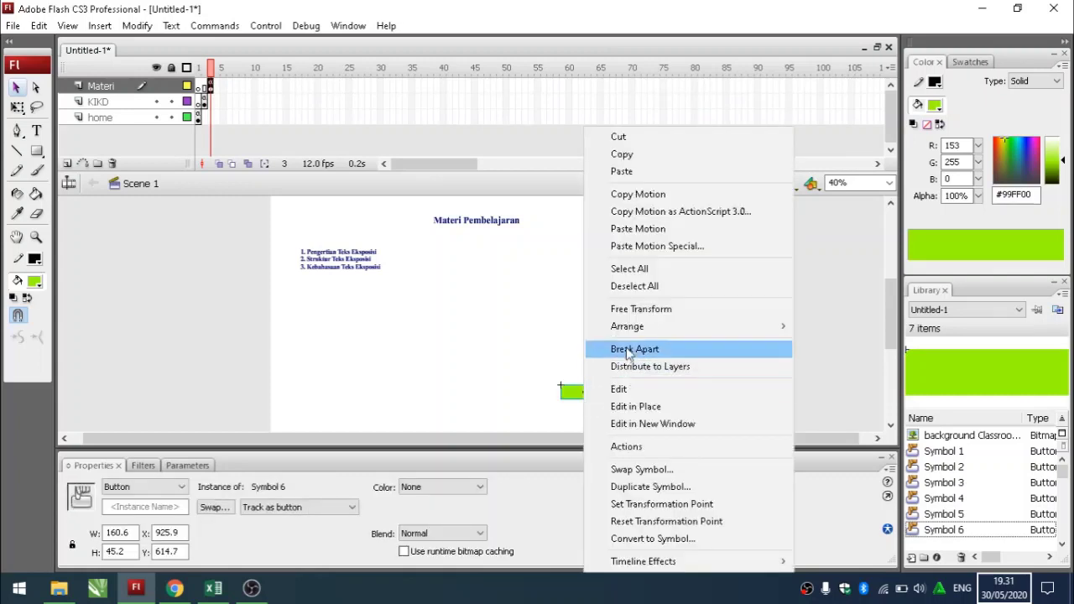
click(639, 445)
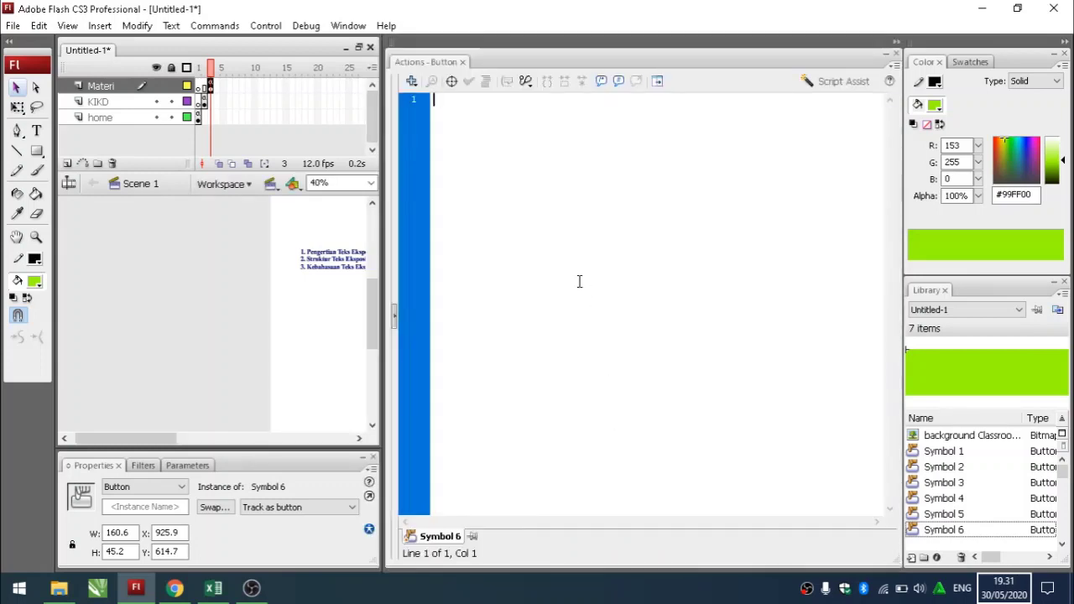
text(on(press))
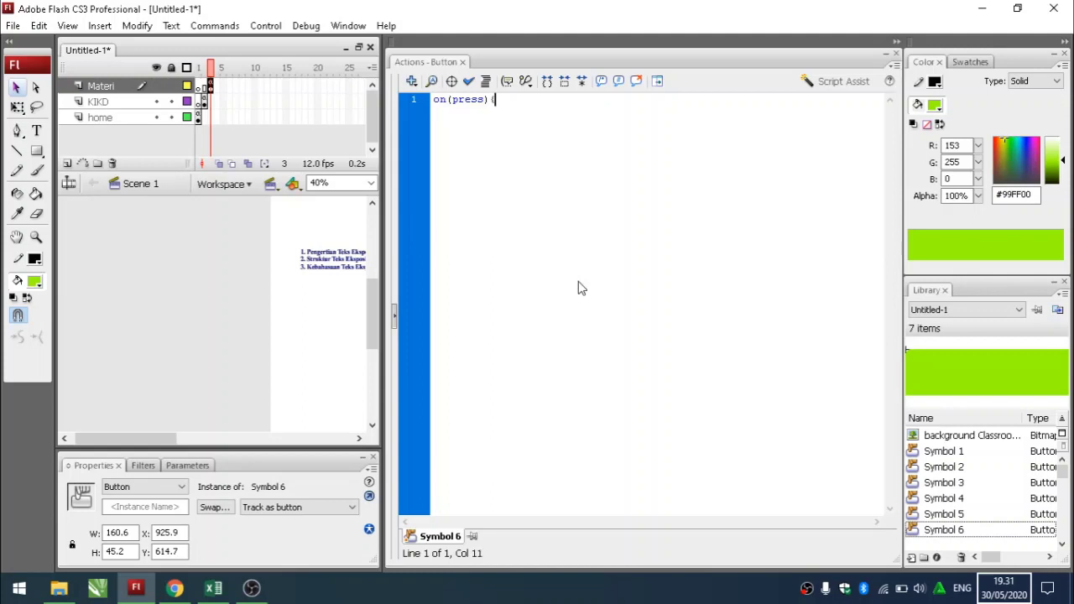
text({)
key(Return)
text(gotoAndPlay())
key(BackSpace)
text(1);)
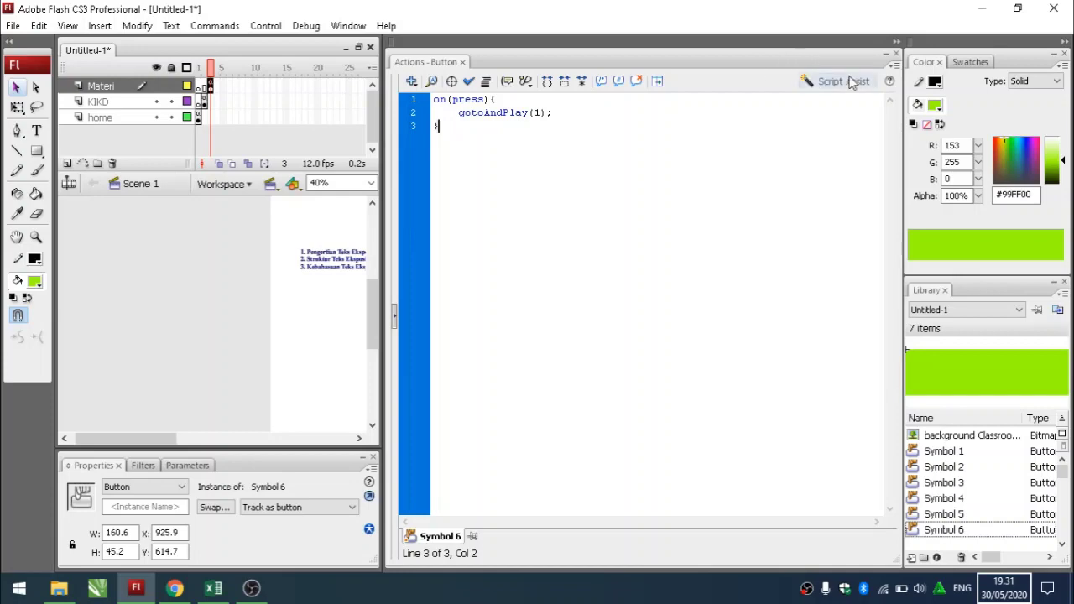
click(896, 54)
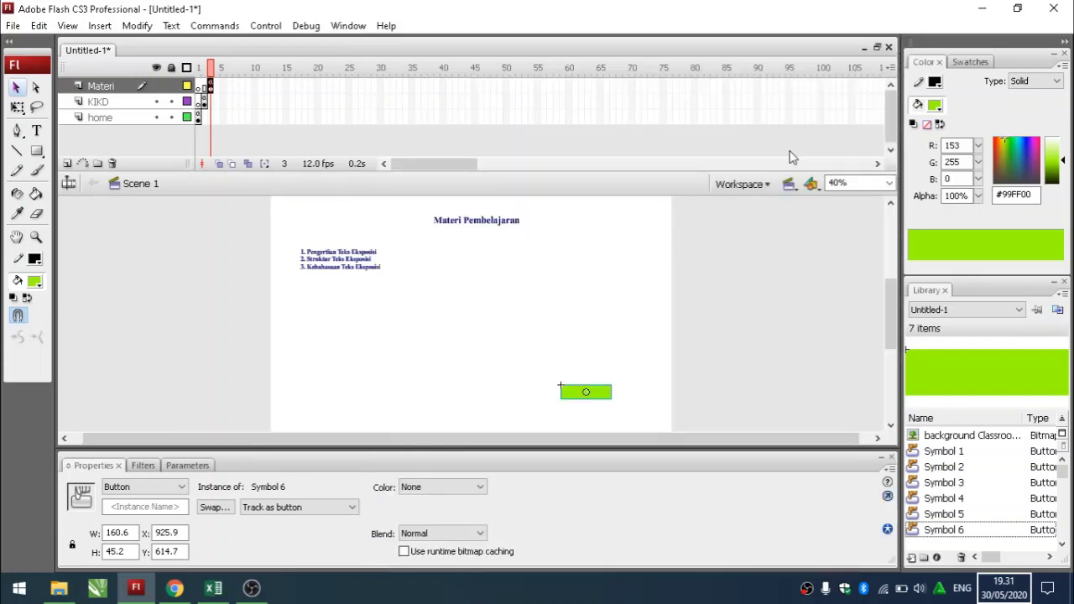
Test the Materi and KI/KD buttons and their return buttons in the movie preview, and close the preview.
key(ctrl+Return)
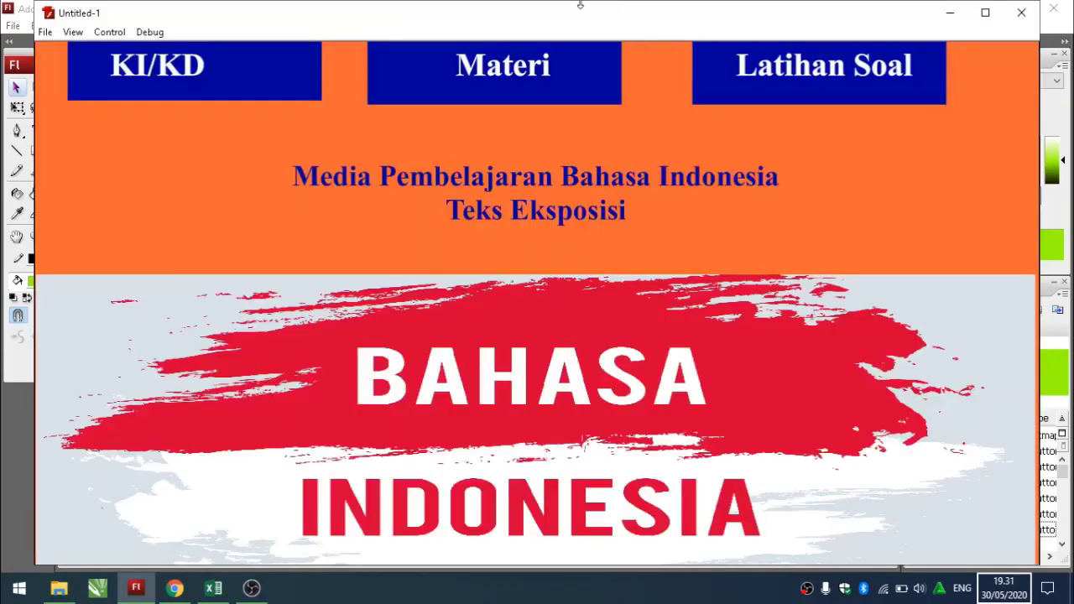
click(502, 77)
click(814, 512)
click(470, 107)
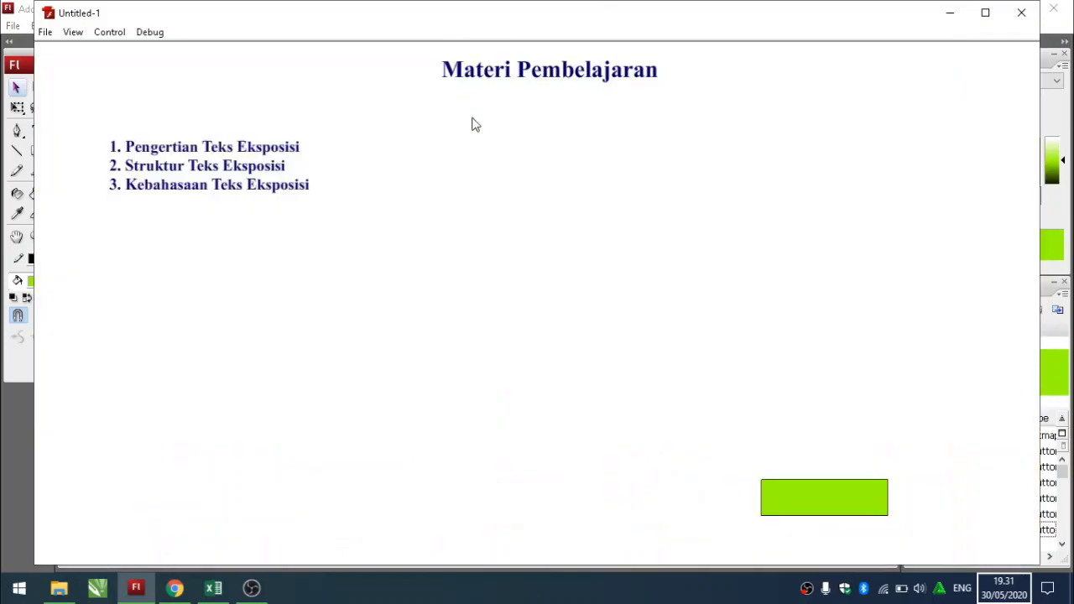
click(825, 514)
click(219, 87)
click(810, 504)
click(453, 82)
click(804, 511)
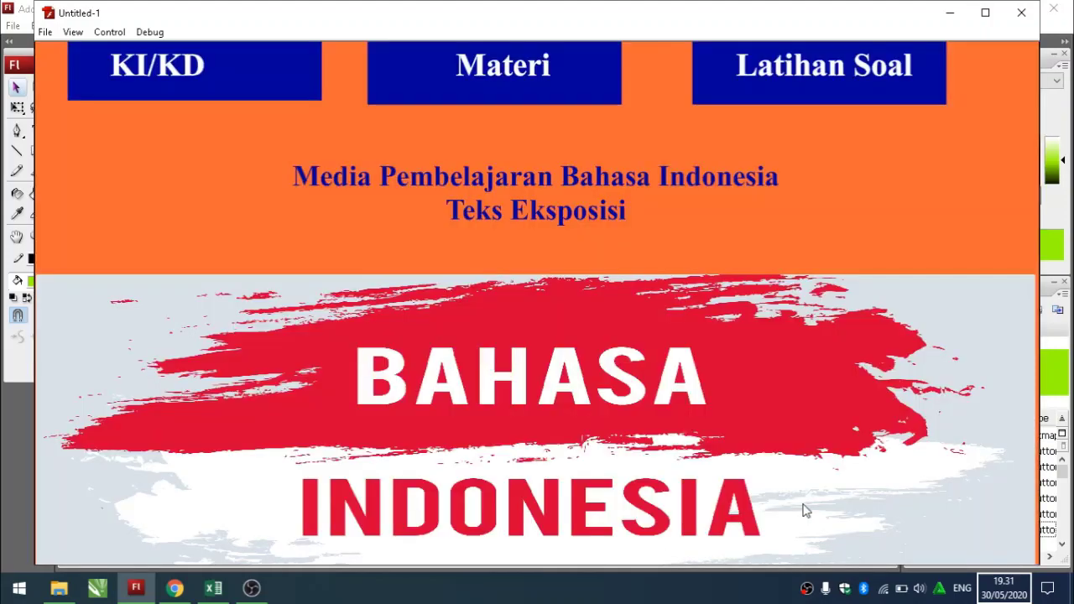
click(1032, 20)
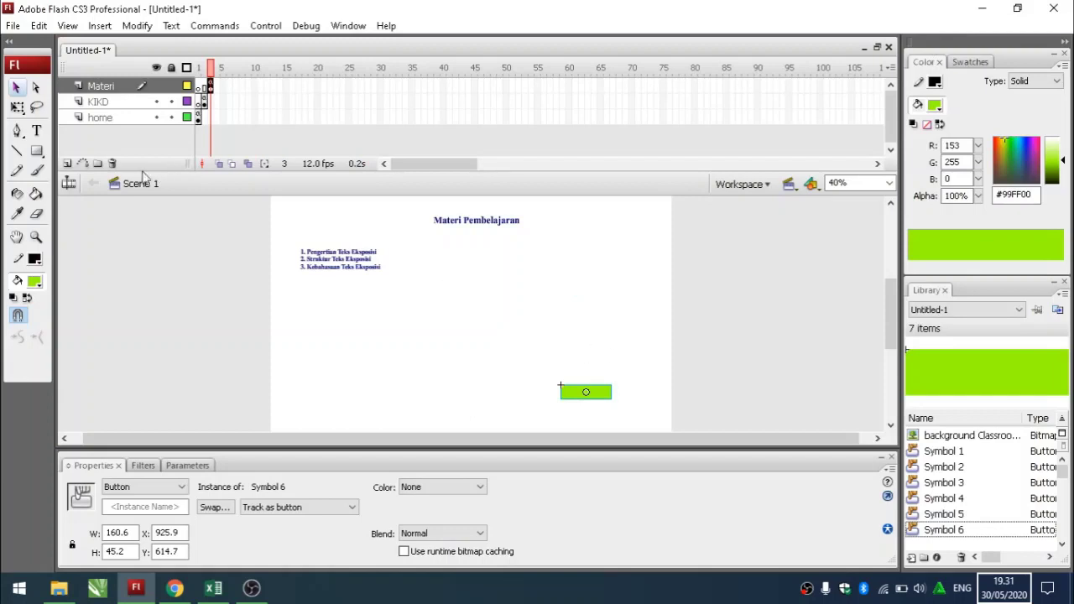
Add a black, bold Times New Roman text label reading Kembali and place it over the green button.
click(36, 130)
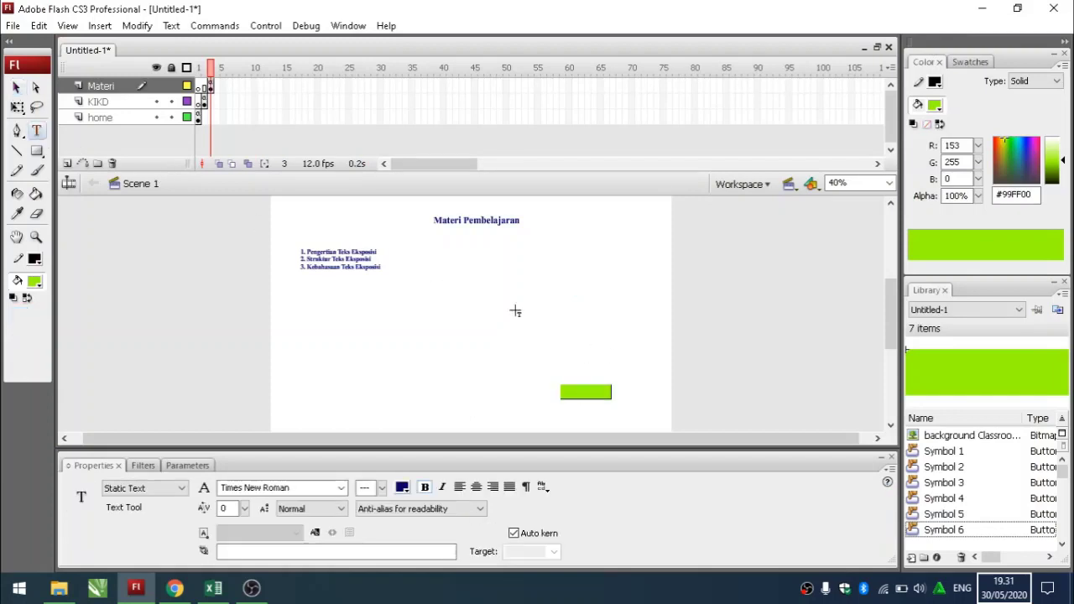
click(571, 392)
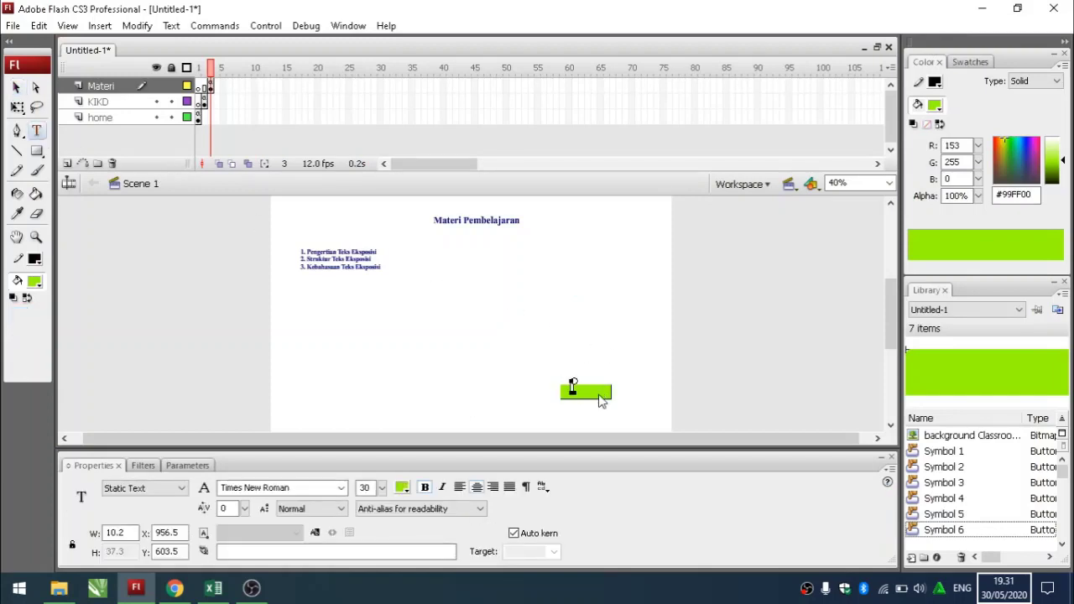
click(403, 491)
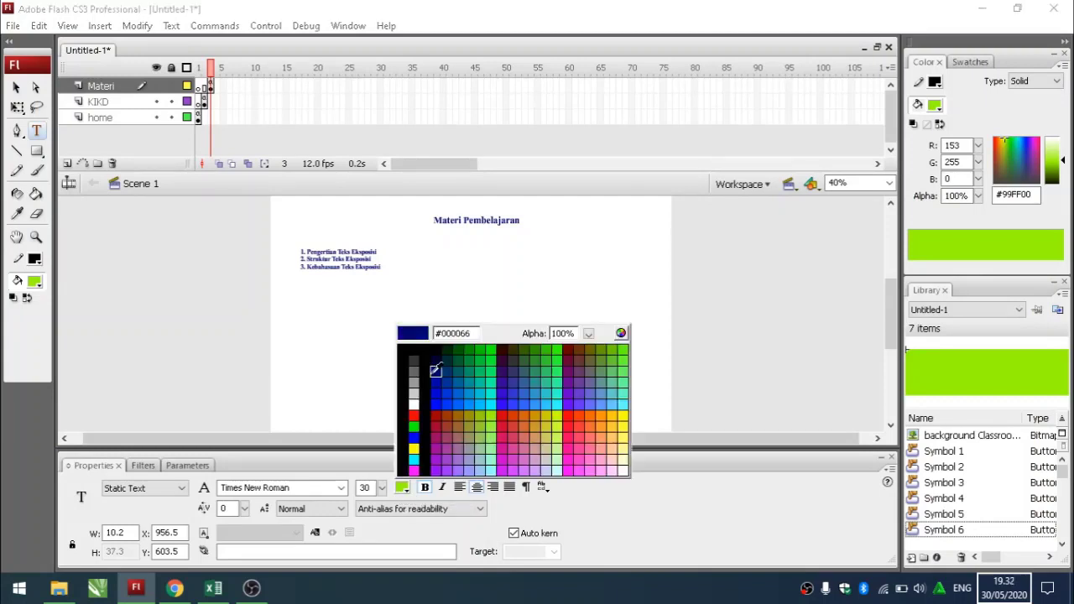
click(417, 353)
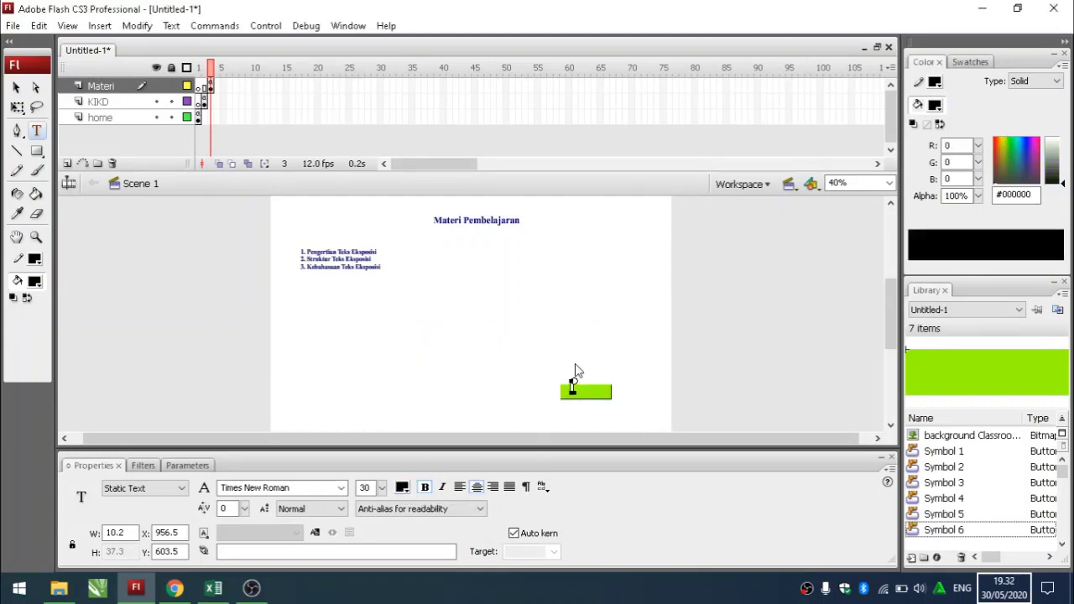
text(Kembali)
key(Return)
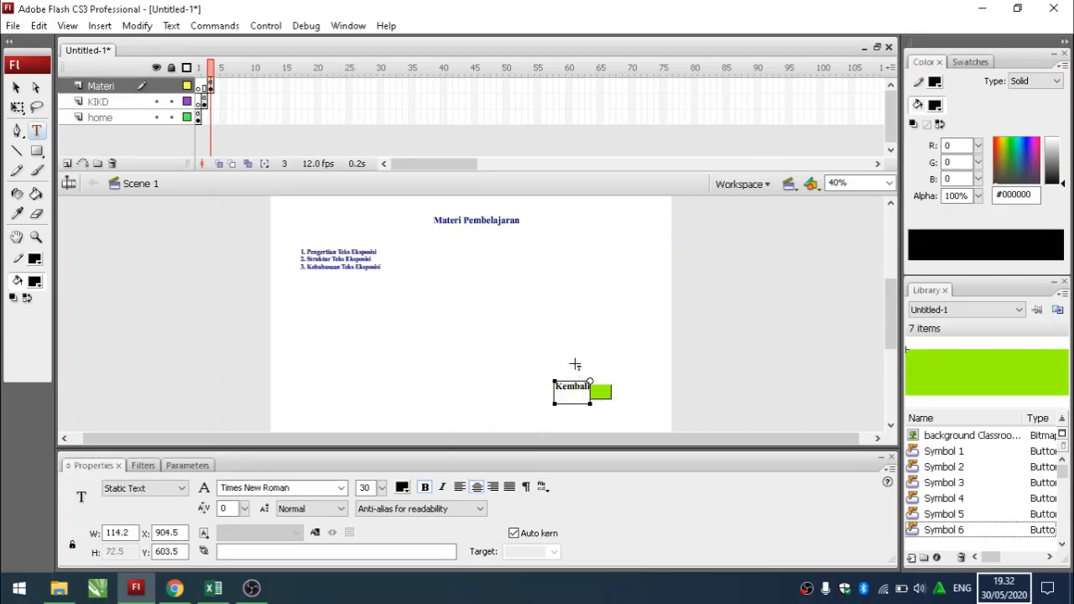
key(BackSpace)
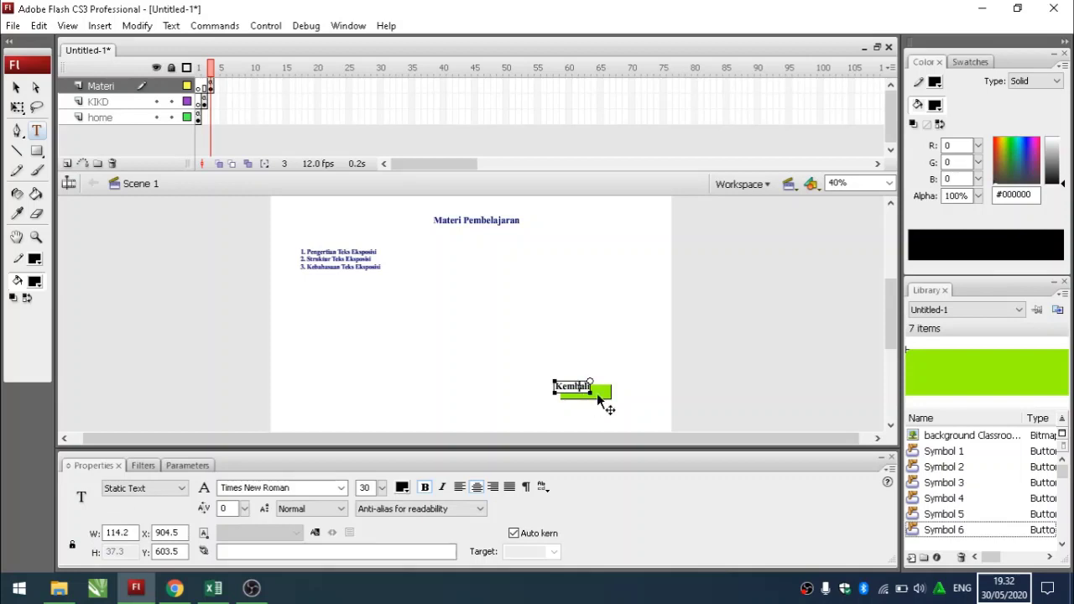
drag(601, 403, 617, 406)
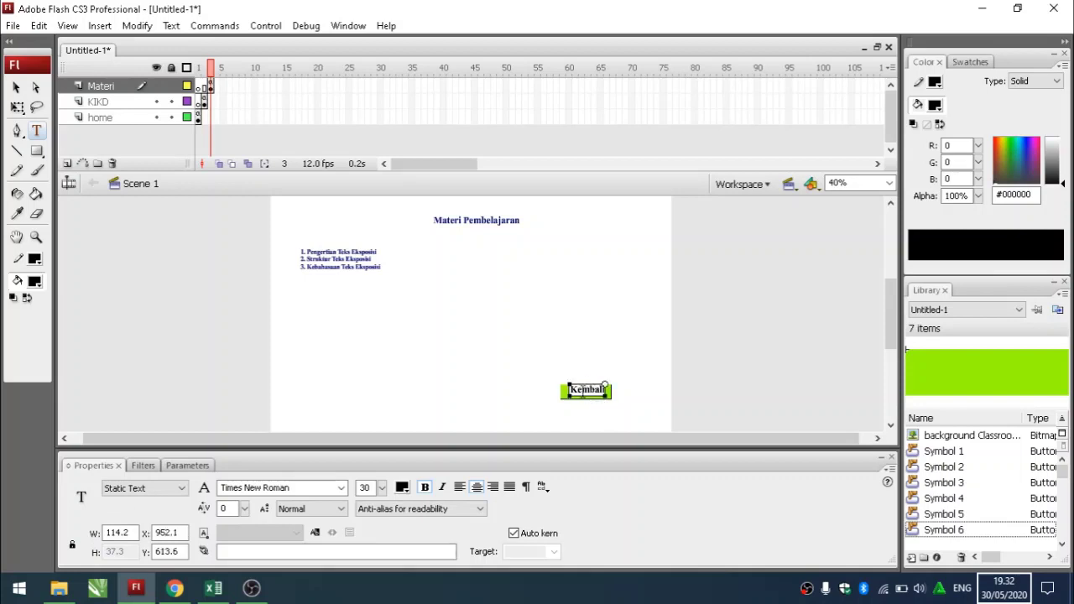
Set the Kembali label's font size to 25 and finish editing the text.
drag(571, 389, 609, 391)
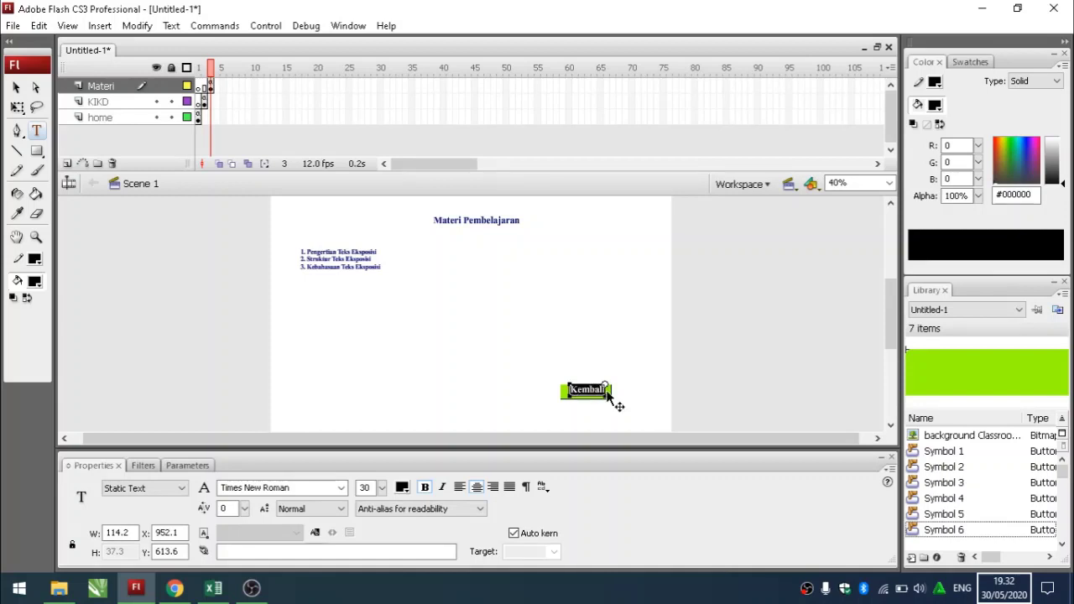
double_click(363, 488)
text(25)
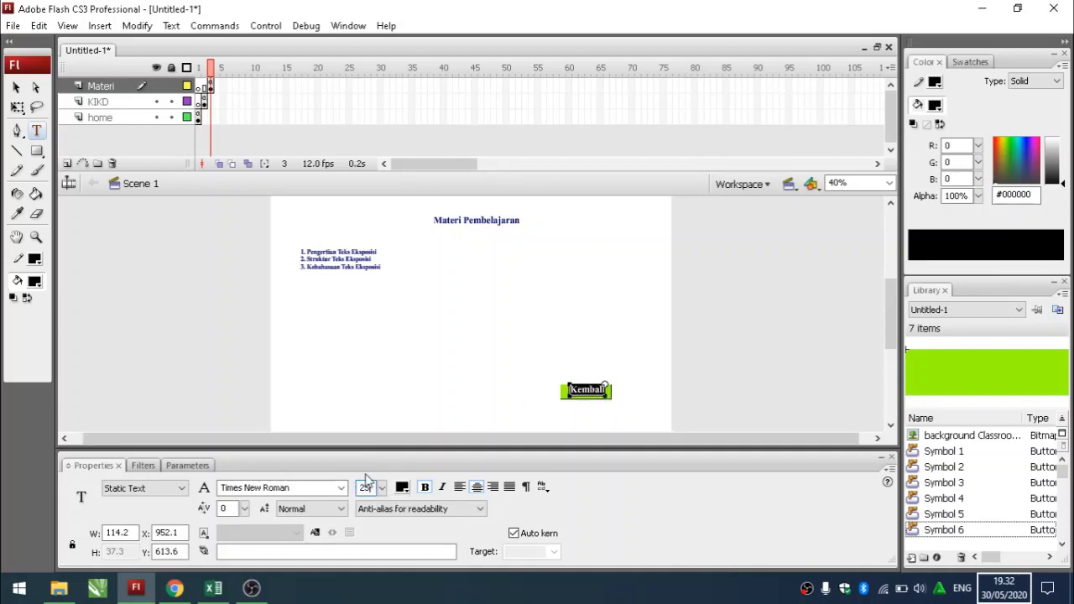
key(Return)
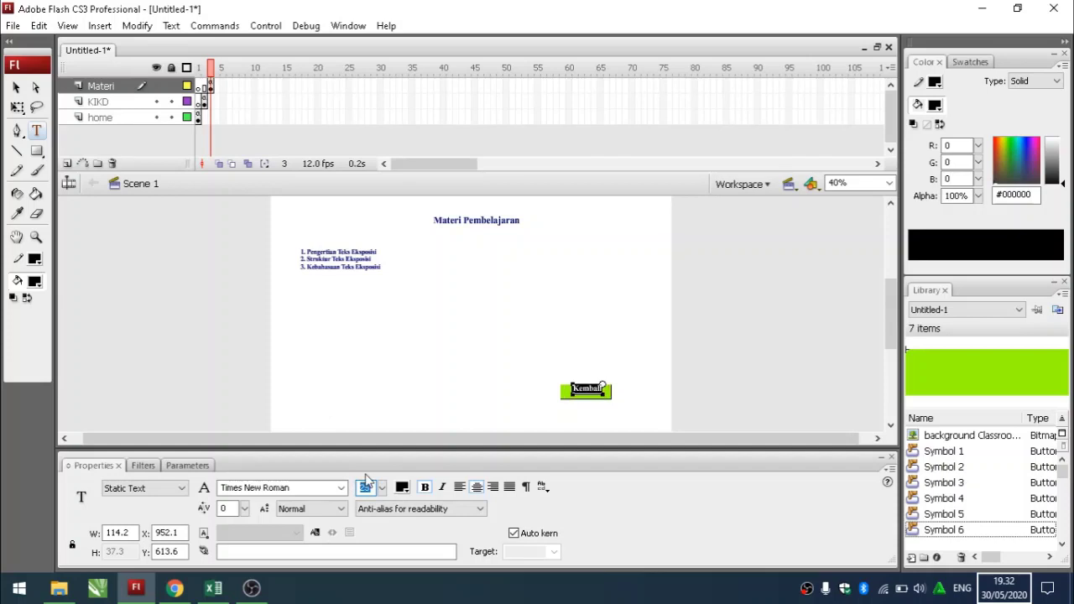
click(547, 391)
click(583, 391)
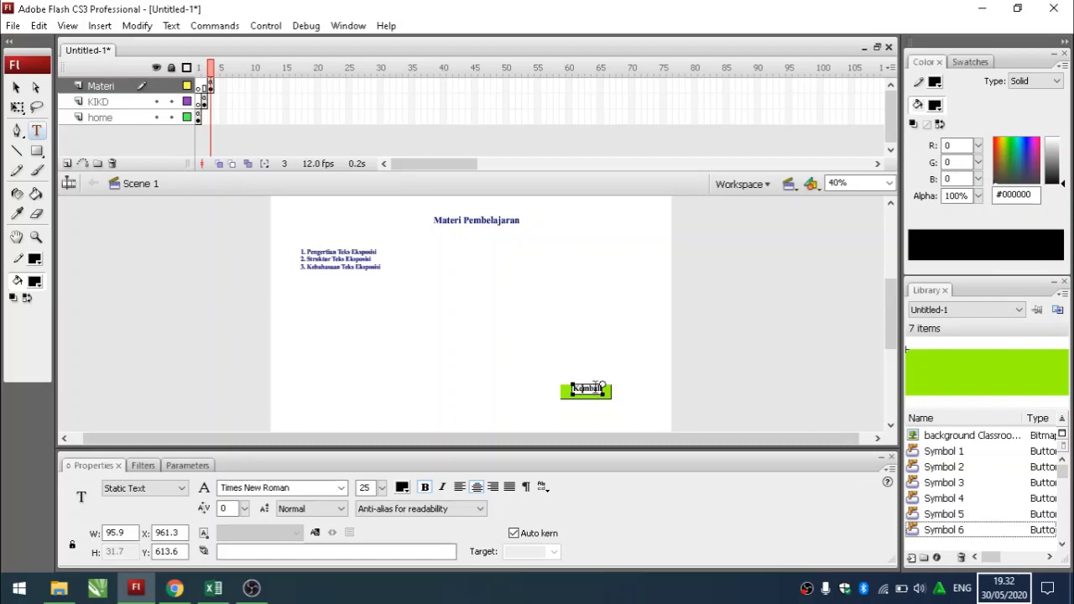
key(Escape)
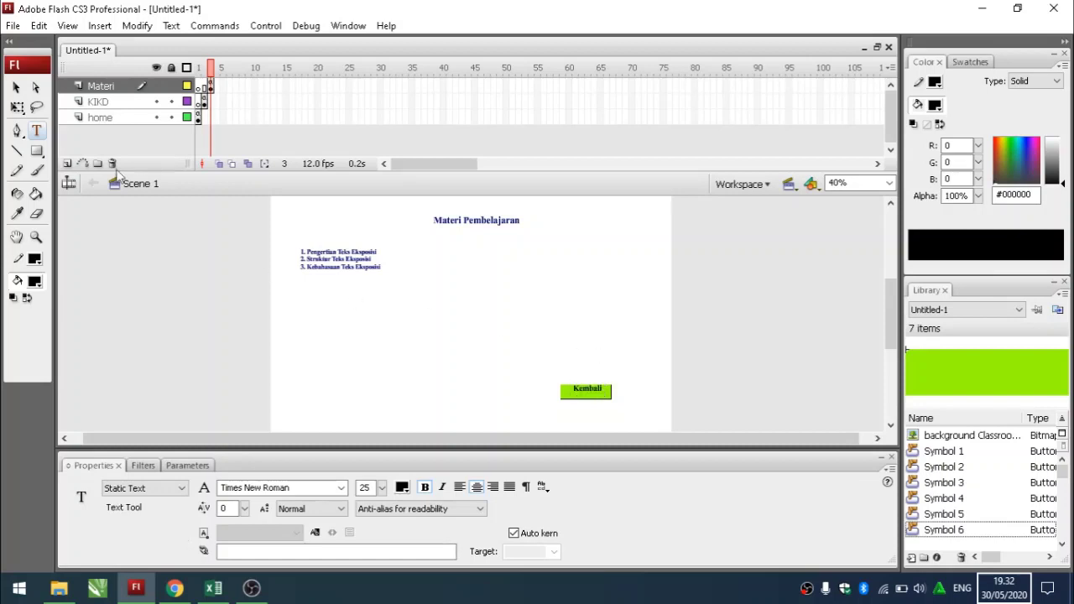
Centre the Kembali label within the green button.
click(16, 109)
click(16, 88)
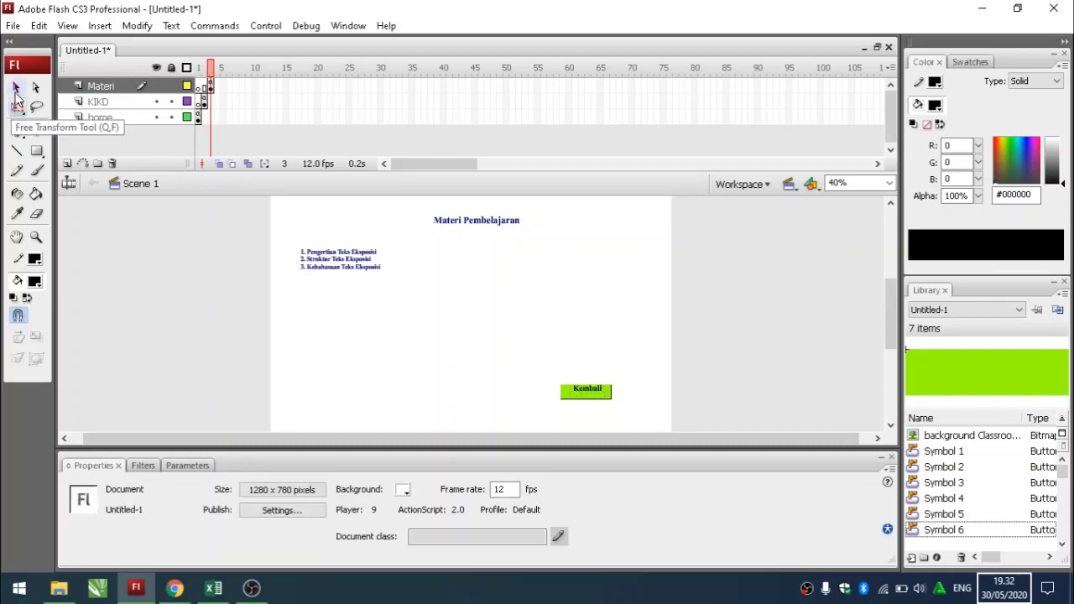
click(578, 396)
drag(575, 400, 604, 397)
key(Up)
key(Up)
key(Up)
key(Up)
key(Up)
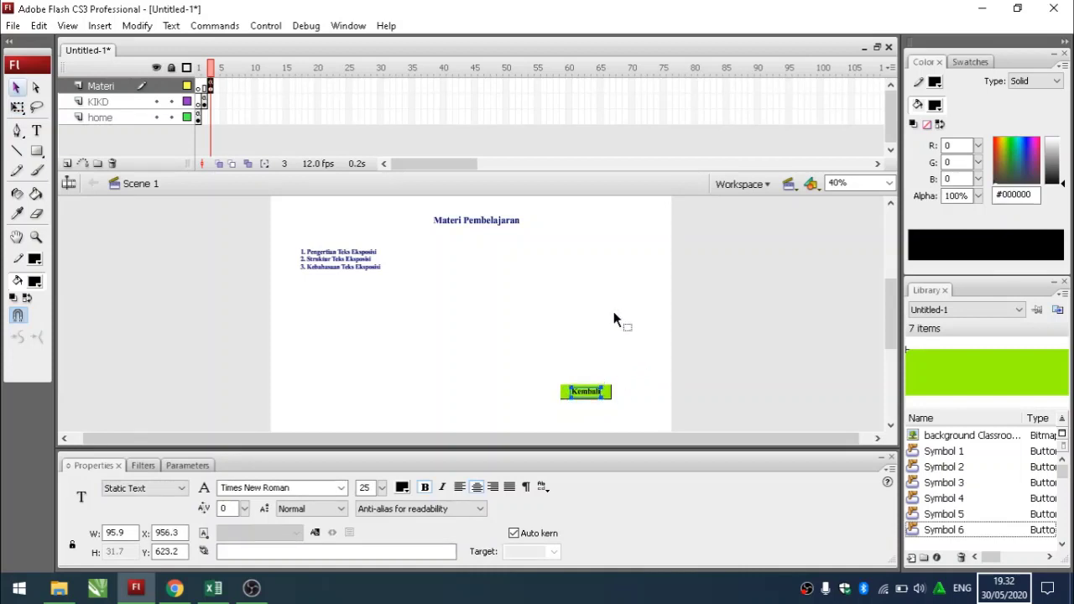
click(627, 391)
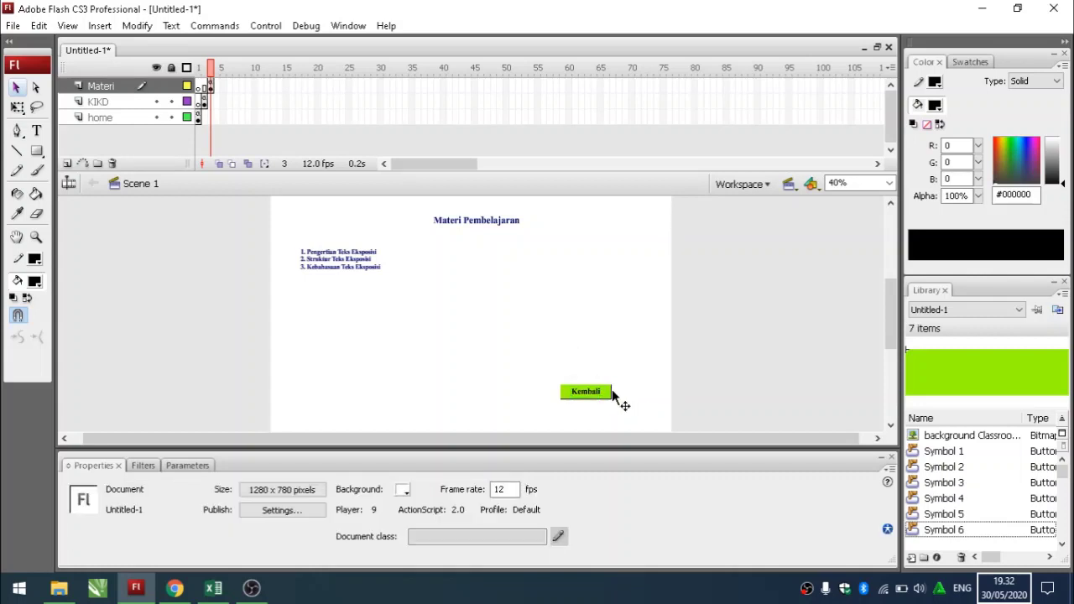
Shift the green button to the right and delete the leftover outline lines exposed at its left and lower edges.
click(611, 389)
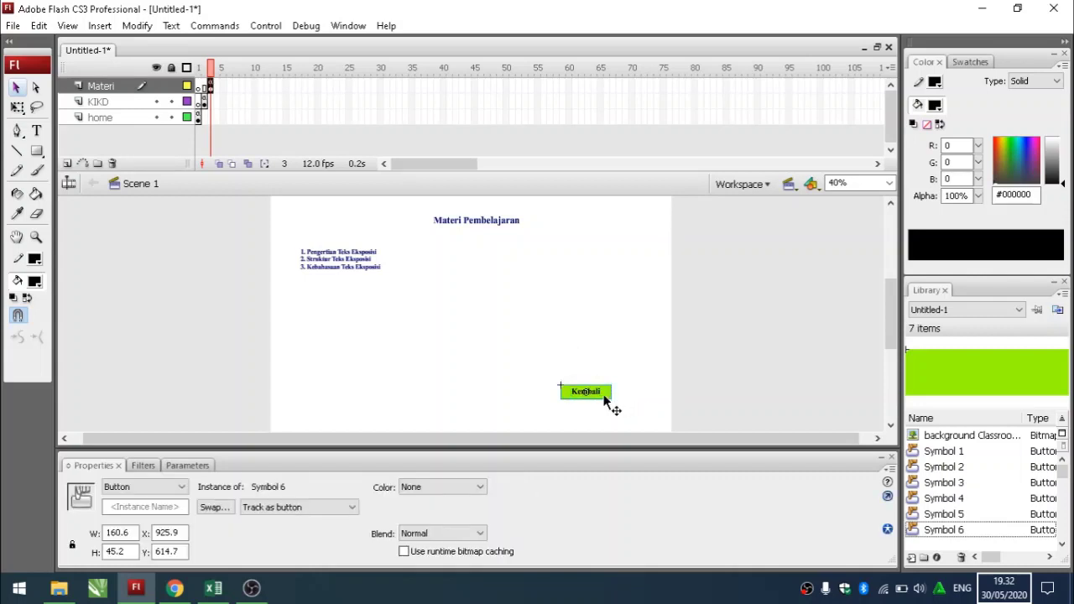
key(shift+Right)
key(shift+Right)
key(shift+Right)
key(Right)
key(Right)
key(Right)
key(Right)
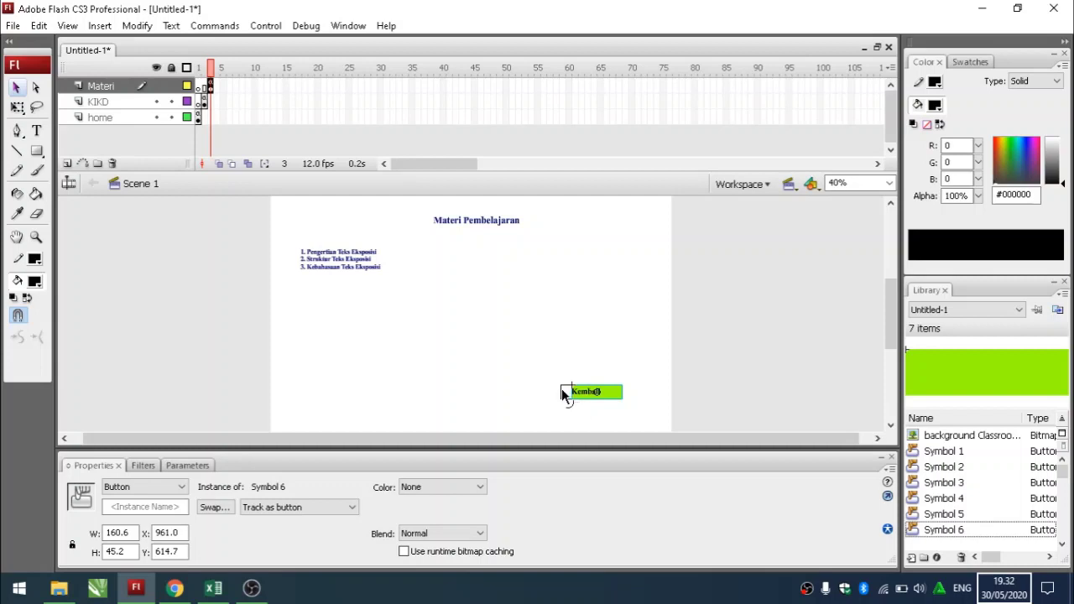
click(561, 394)
click(568, 400)
click(566, 388)
key(Delete)
click(568, 403)
key(Delete)
Move the green button left and delete the remaining outline line from its former right edge.
drag(580, 391, 553, 392)
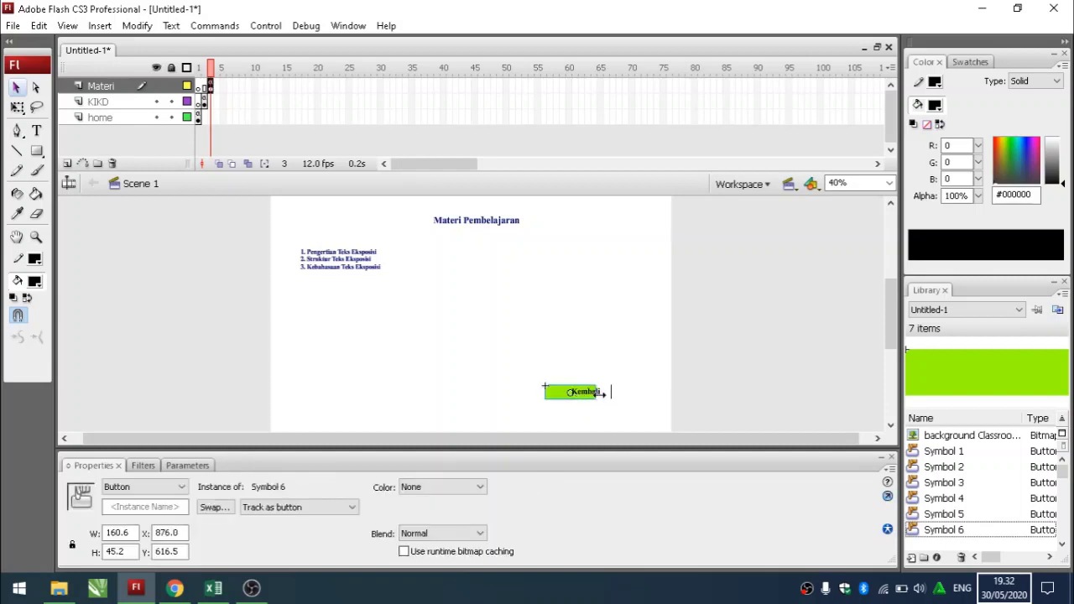
click(613, 399)
key(Delete)
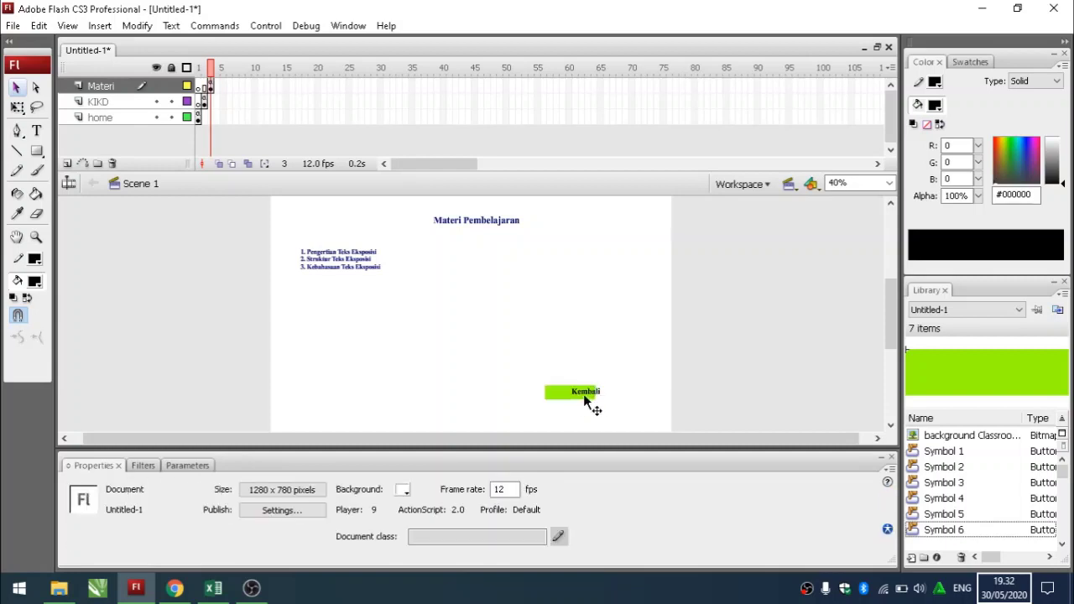
Put the Kembali label back on the green button and move both together right to about X 961, Y 617.
mouse_move(587, 393)
mouse_down()
mouse_move(609, 398)
mouse_move(576, 400)
mouse_move(587, 395)
mouse_up()
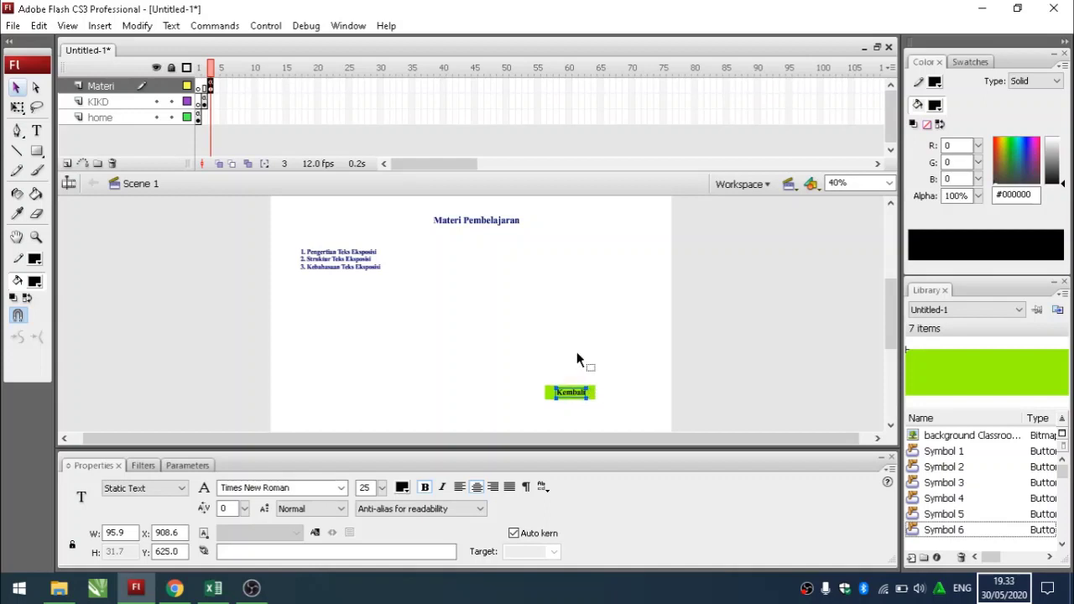
click(578, 358)
mouse_move(608, 410)
mouse_down()
mouse_move(540, 382)
mouse_move(619, 401)
mouse_up()
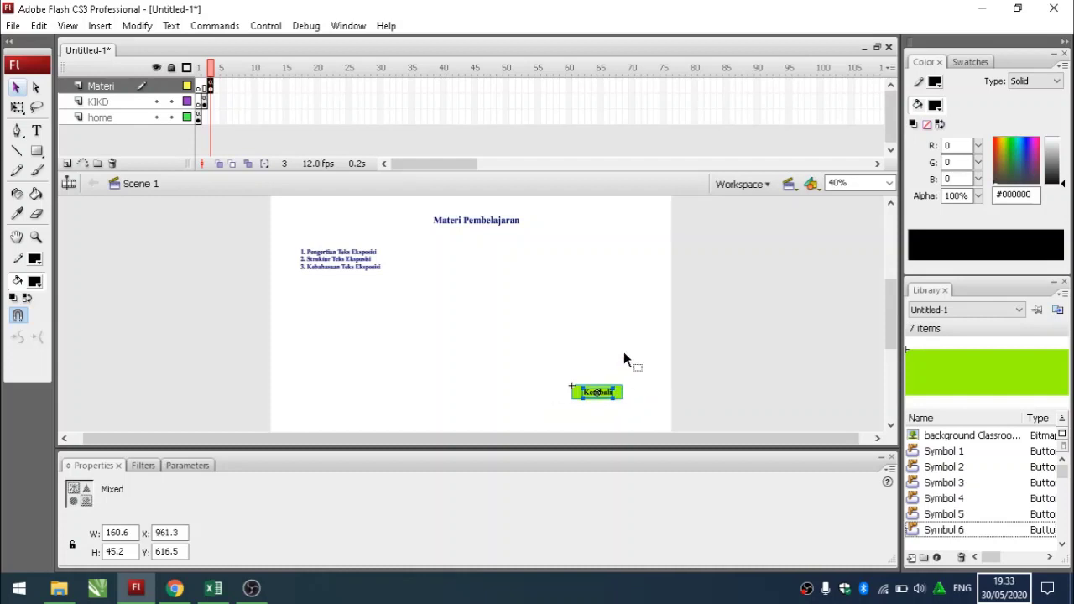
click(596, 359)
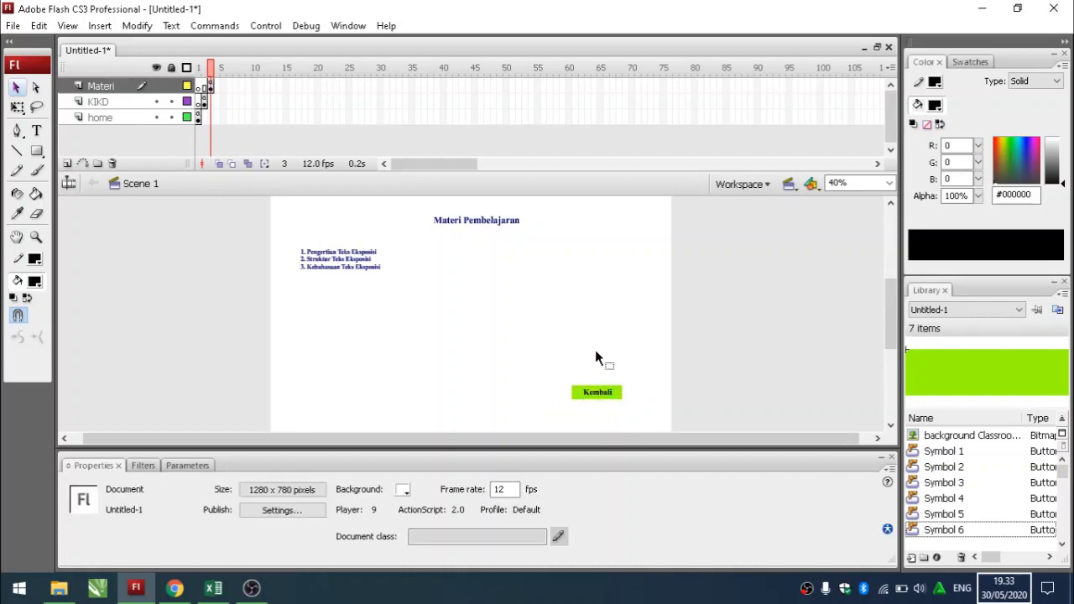
Add the bold black title text "KI DAN KD" in Times New Roman 20 to frame 2 of the KIKD layer.
click(204, 101)
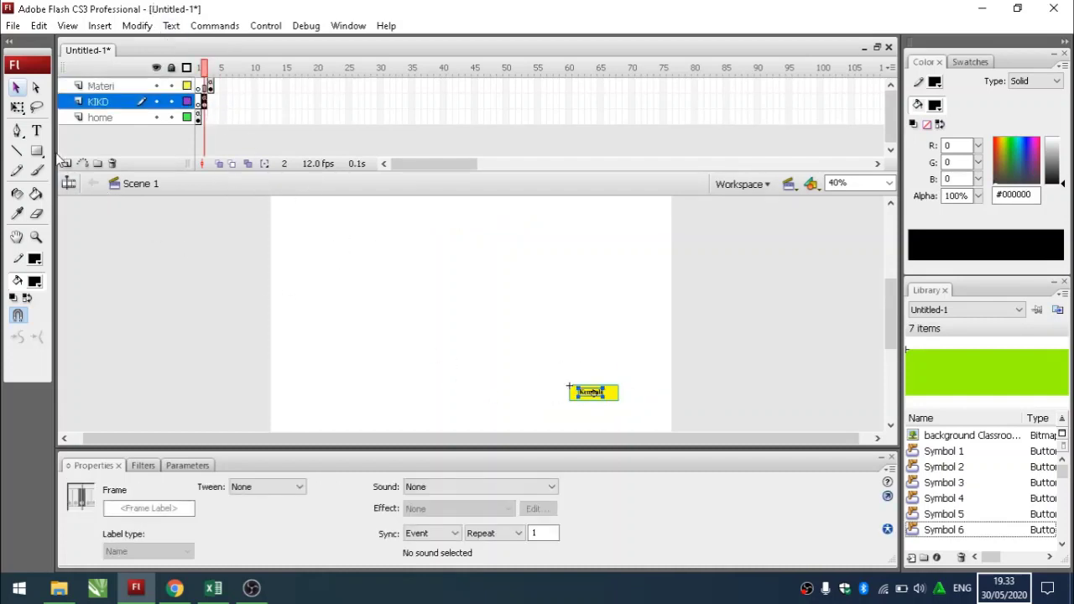
click(39, 133)
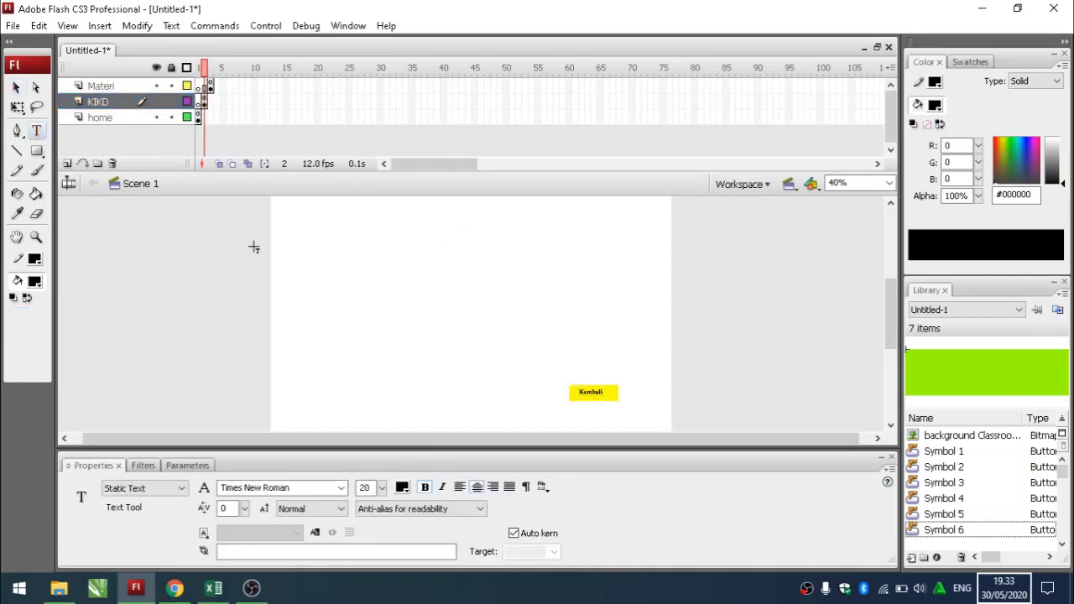
scroll(426, 247, up, 2)
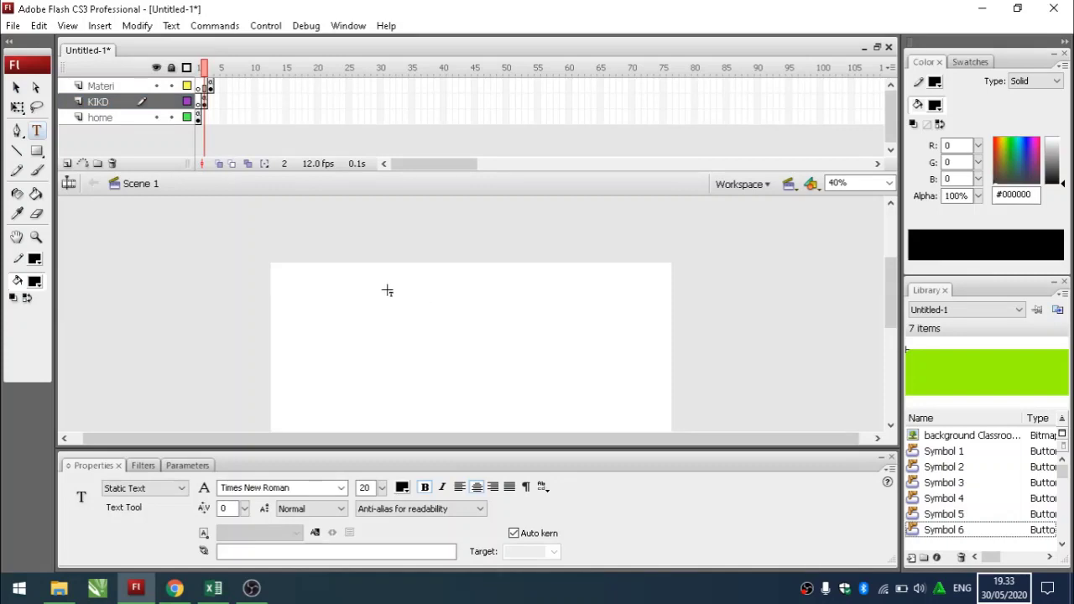
scroll(388, 291, down, 2)
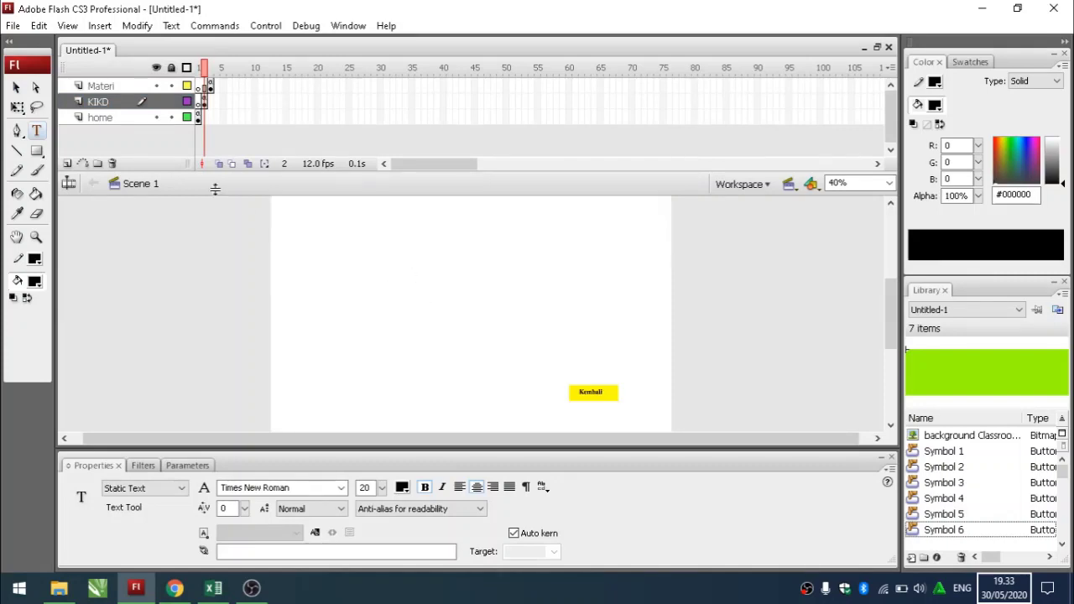
click(413, 242)
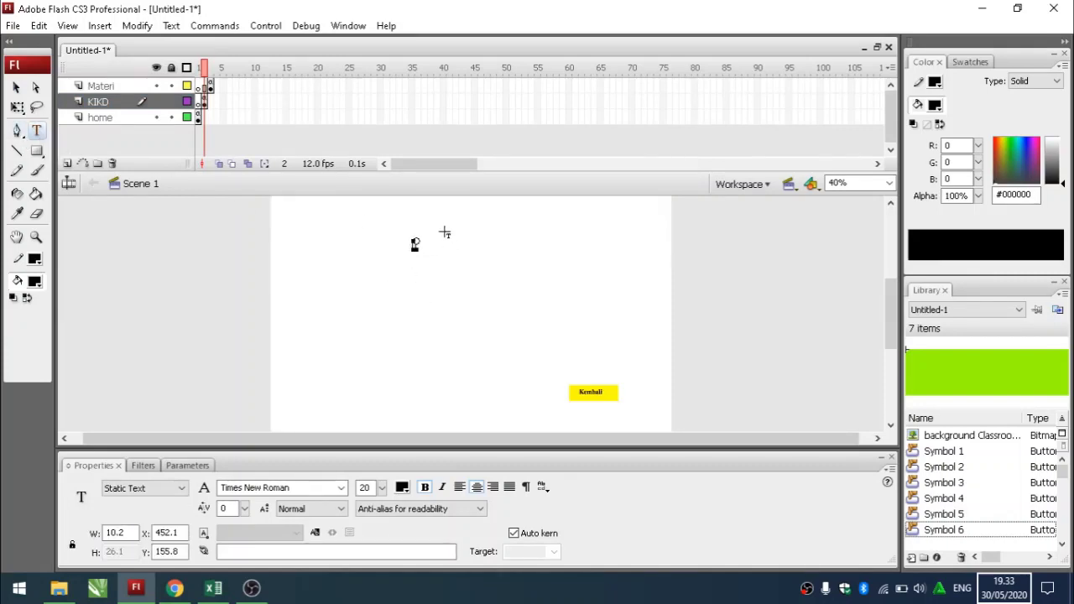
text(K)
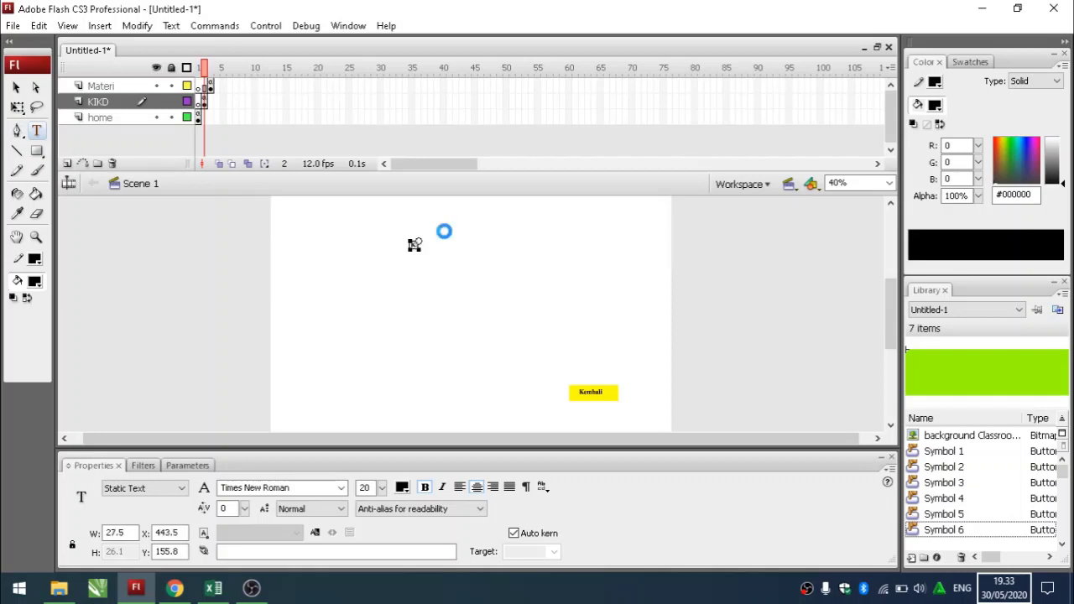
text(I DAN KD)
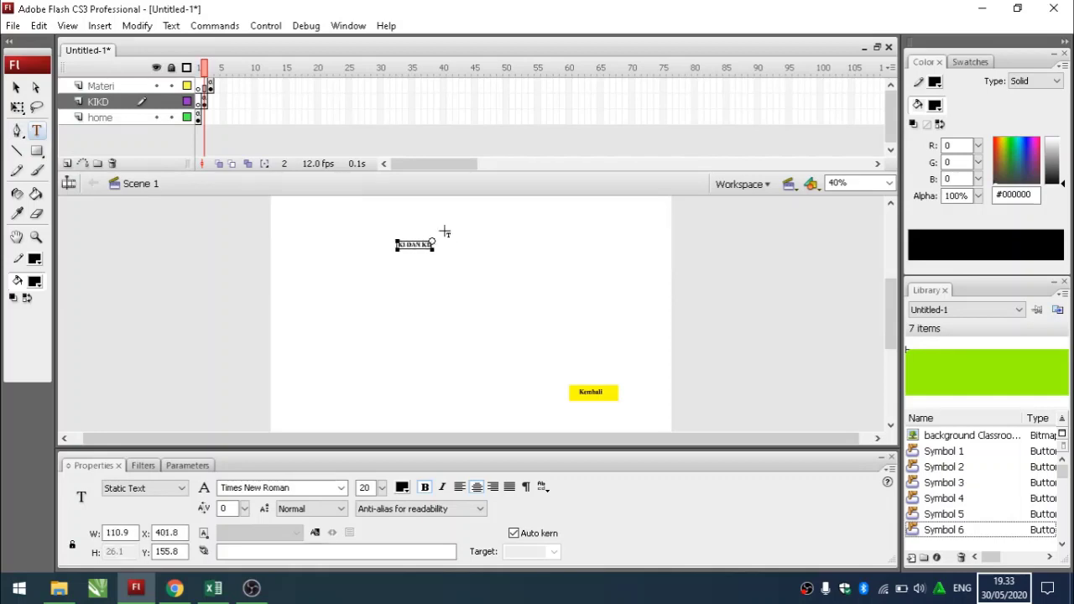
key(Return)
key(BackSpace)
click(447, 277)
Move the KI DAN KD title to the upper middle of the page and set its font size to 30.
click(422, 247)
drag(423, 256, 478, 224)
drag(382, 488, 385, 475)
click(384, 496)
click(492, 329)
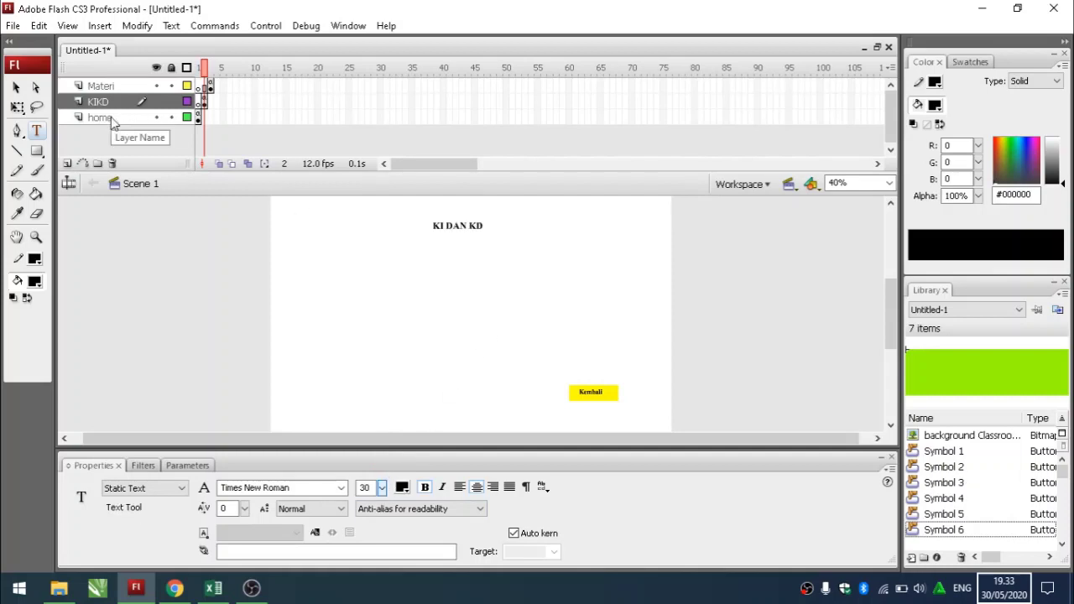
Test the movie by opening the KI/KD and Materi pages and returning home with each page's Kembali button.
key(ctrl+Return)
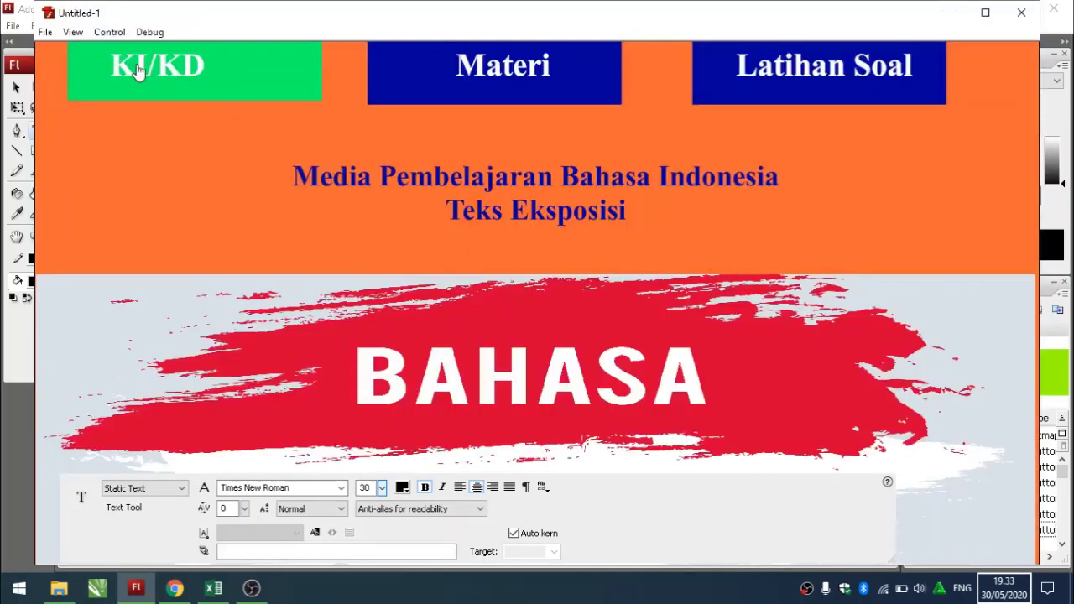
click(141, 71)
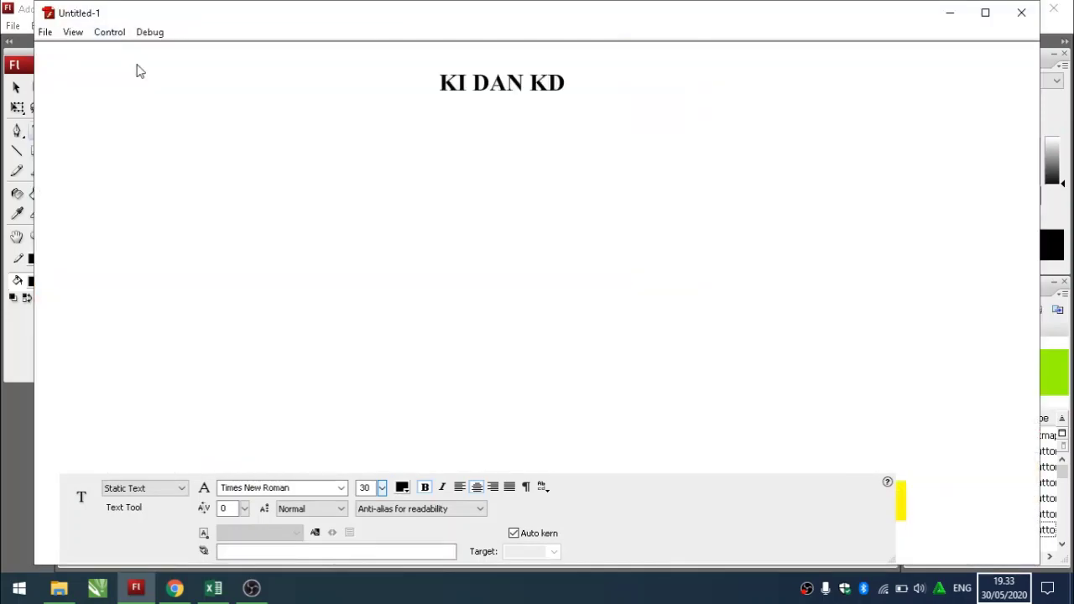
click(901, 493)
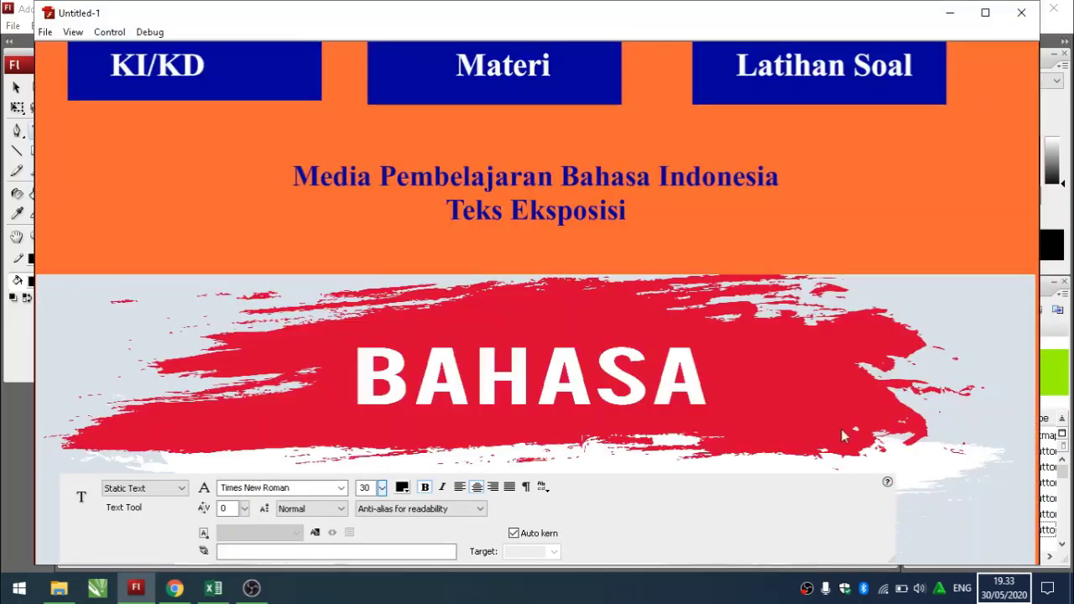
click(438, 98)
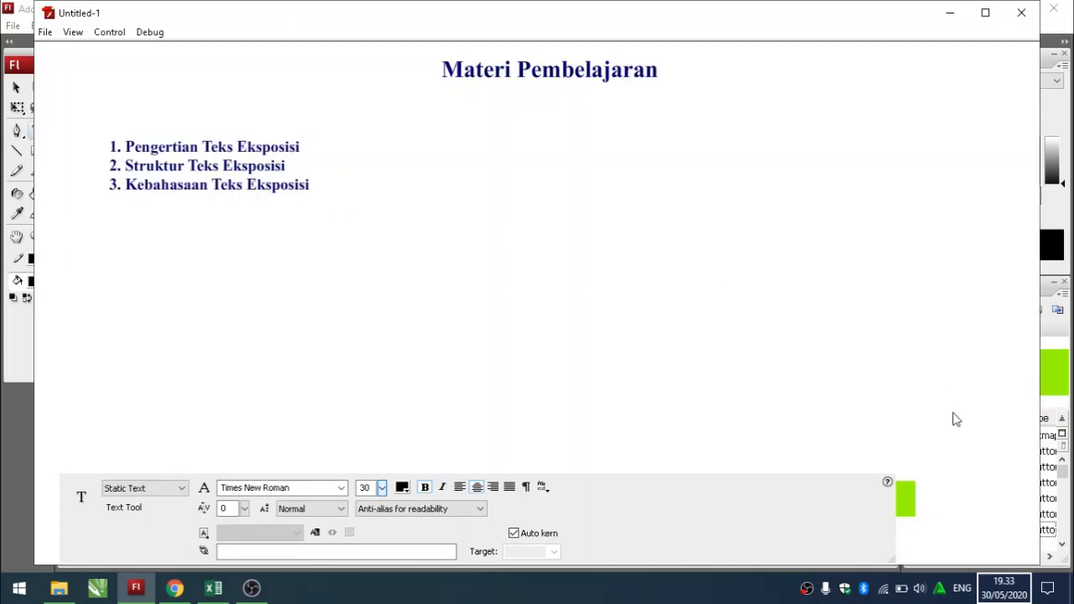
click(908, 504)
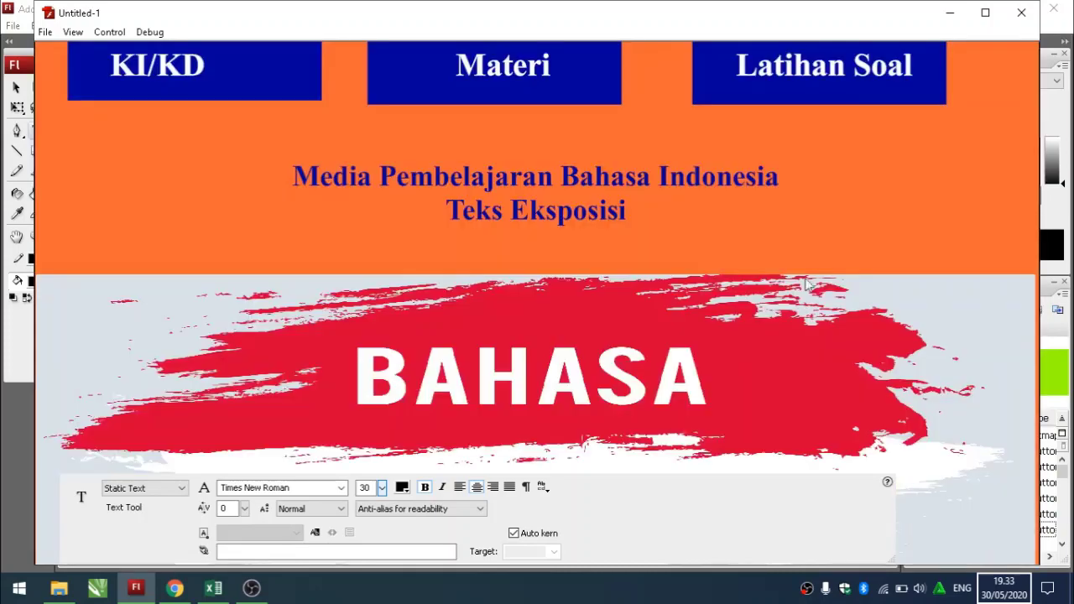
click(1022, 14)
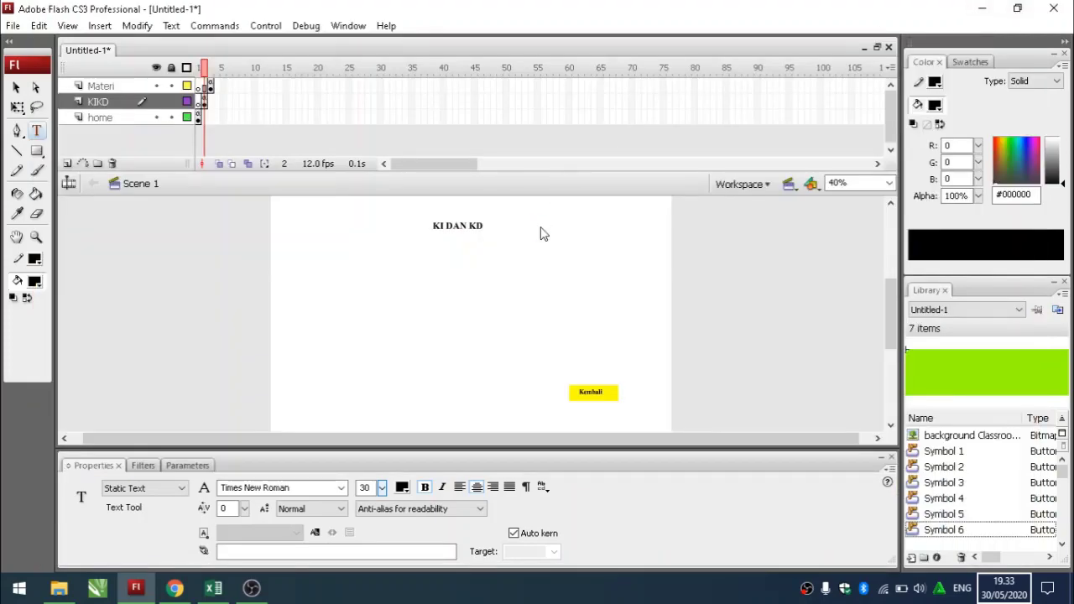
Save the document as "latihan flash_3" in Flash CS3 Document format.
key(ctrl+s)
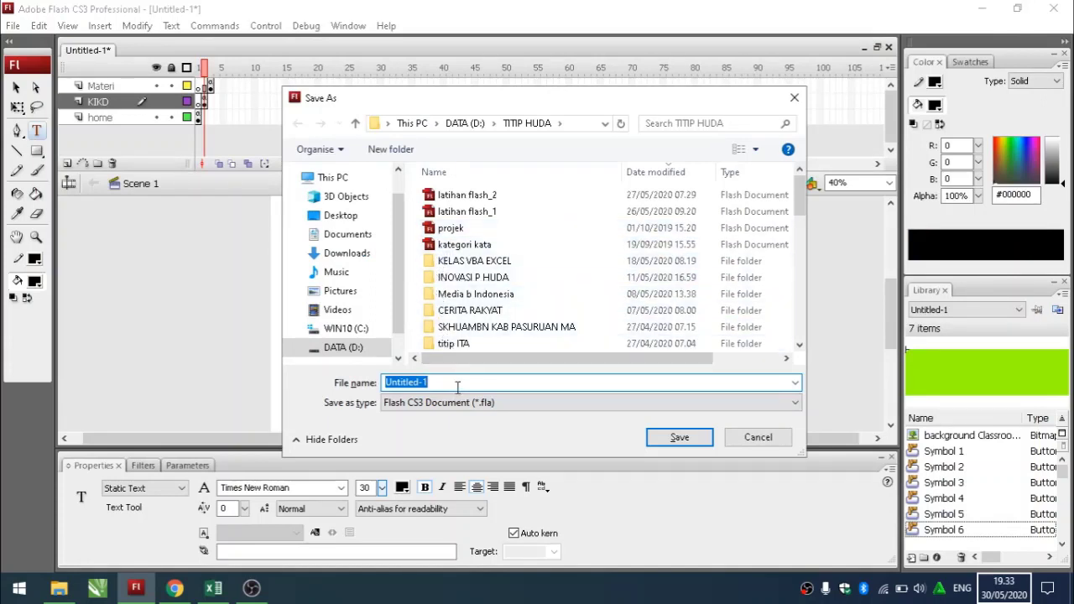
text(lath)
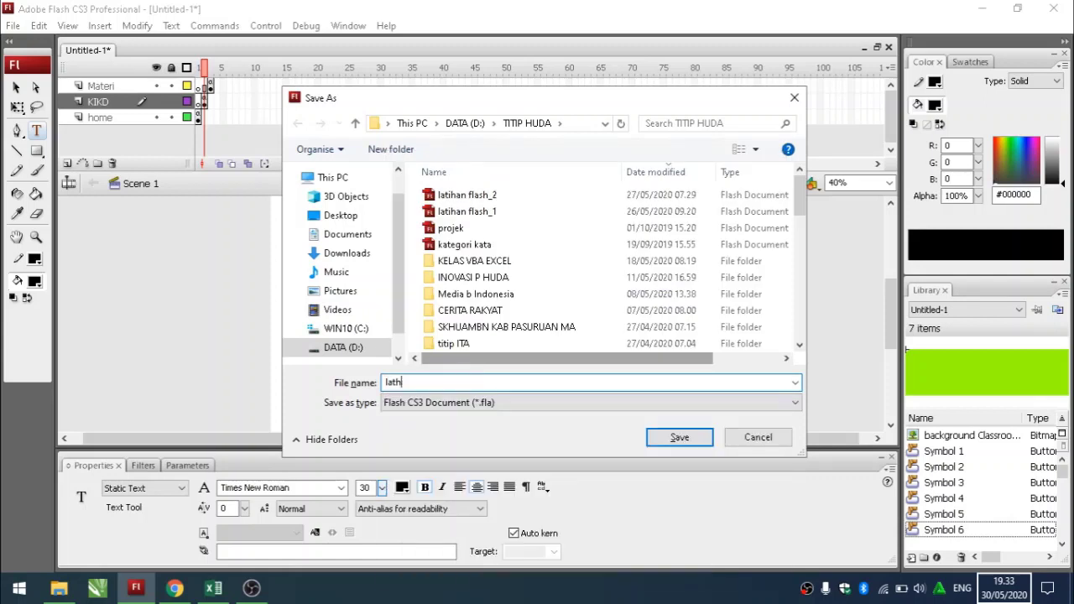
key(BackSpace)
text(ihan fla)
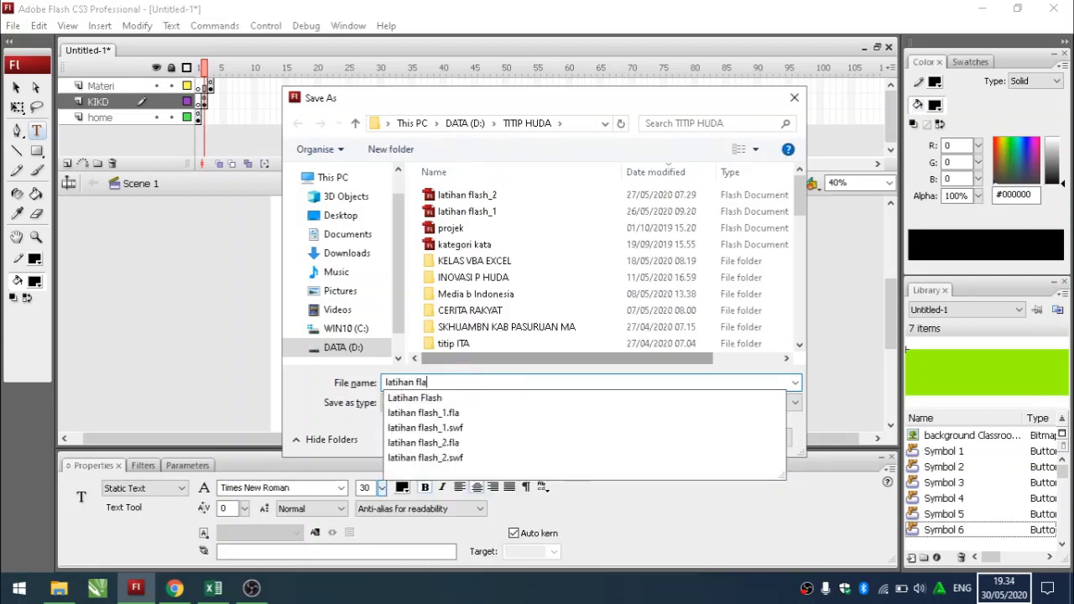
text(sh_3)
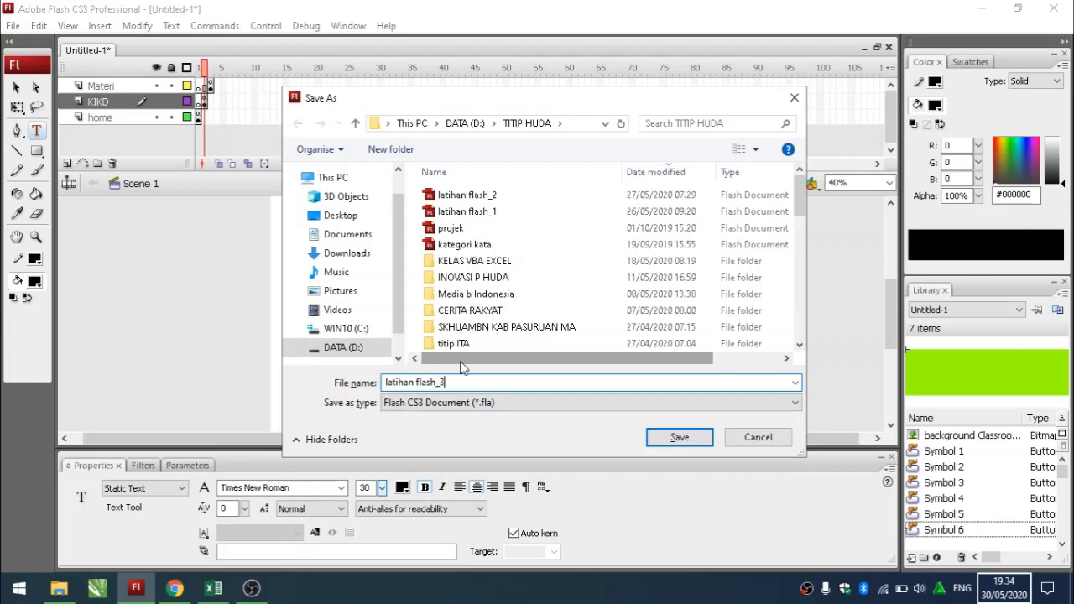
click(679, 438)
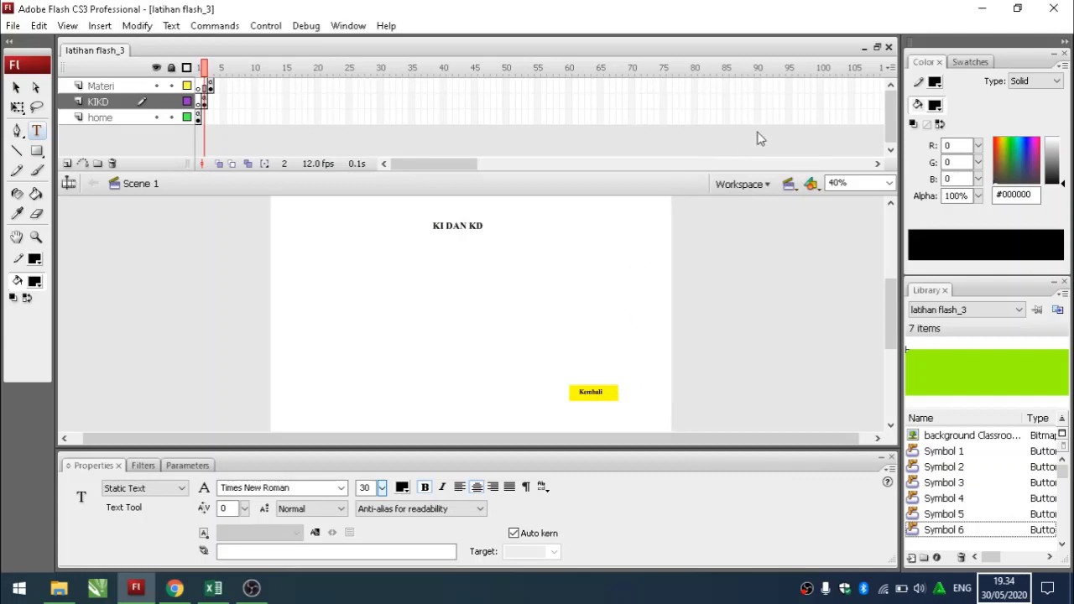
Display frame 1 of the home layer and exit Flash, saving the changes to latihan flash_3.
click(198, 118)
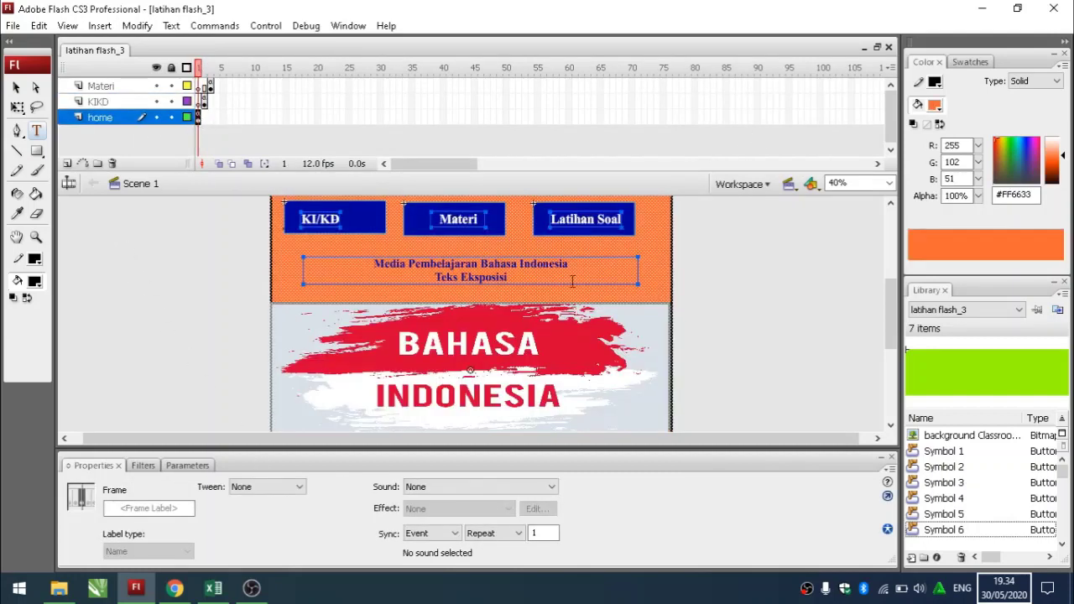
click(718, 283)
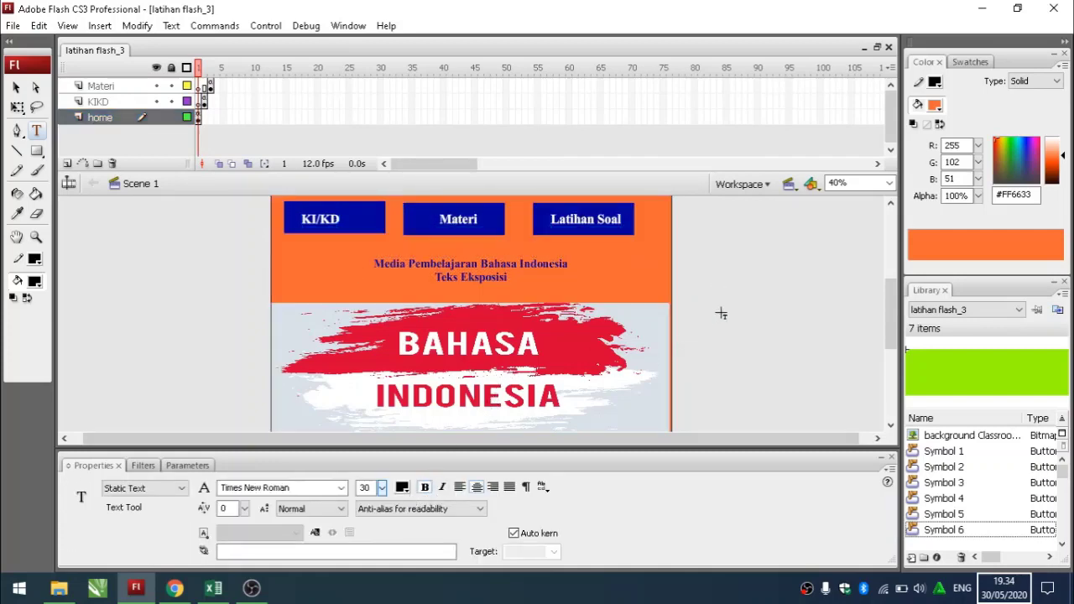
click(790, 185)
click(776, 224)
click(13, 25)
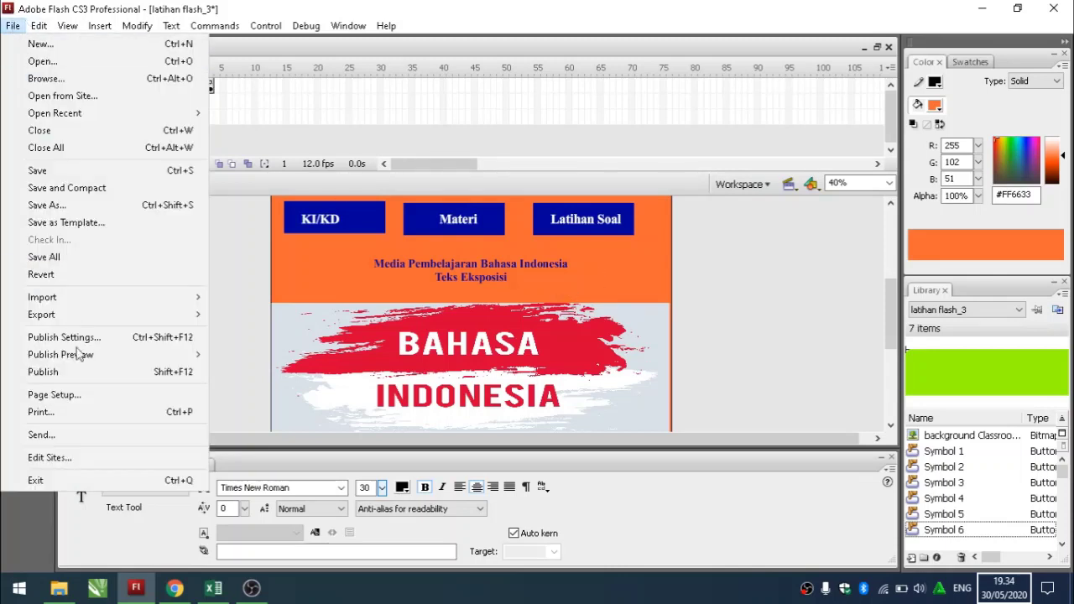
click(61, 478)
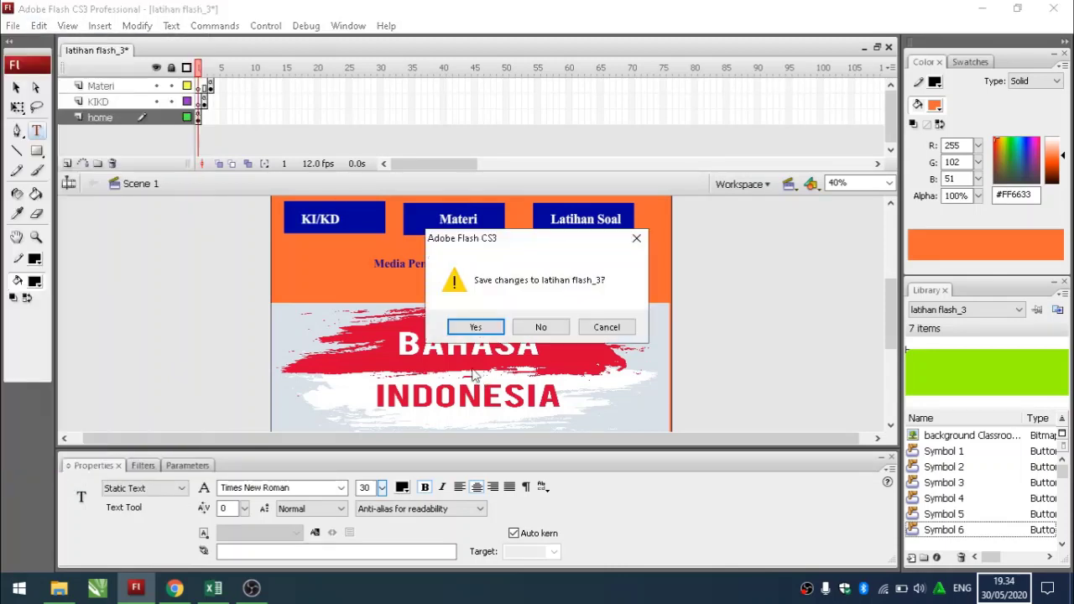
click(488, 330)
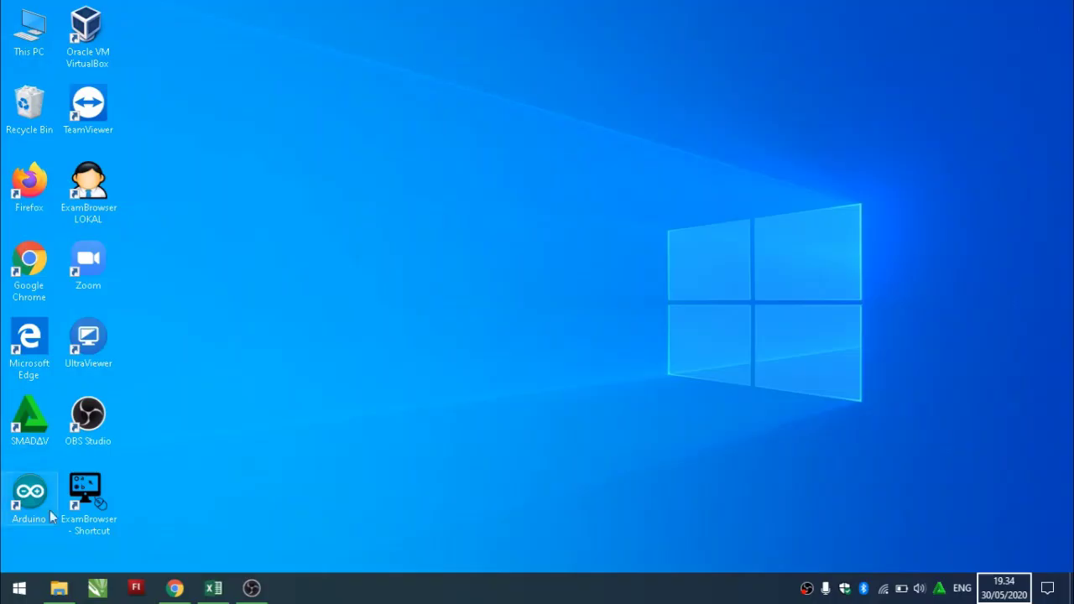
Switch to File Explorer and open the folder on DATA (D:) that holds the latihan flash files.
click(59, 588)
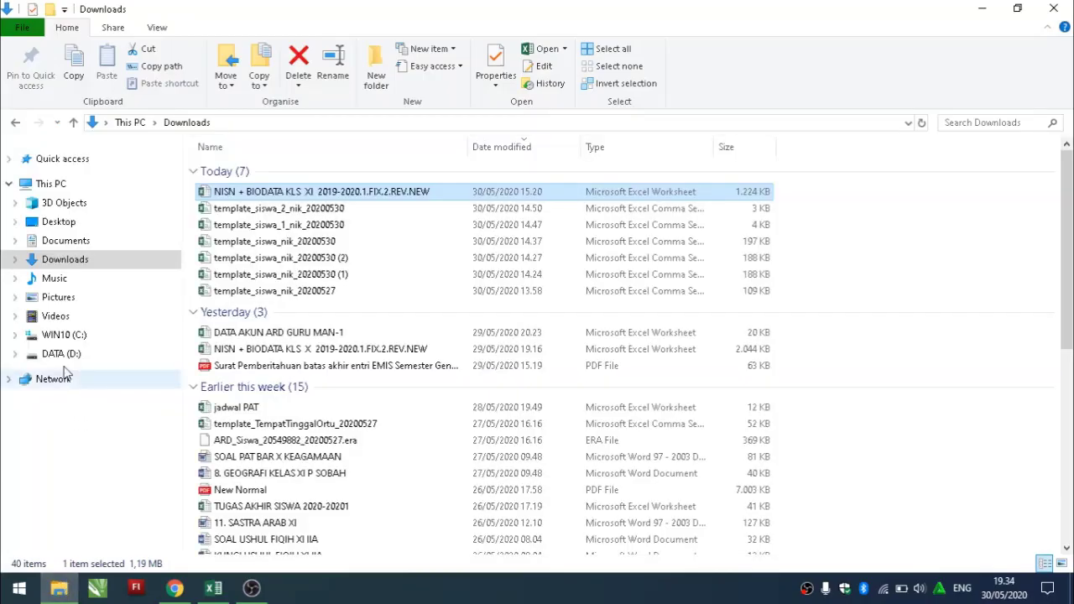
click(60, 358)
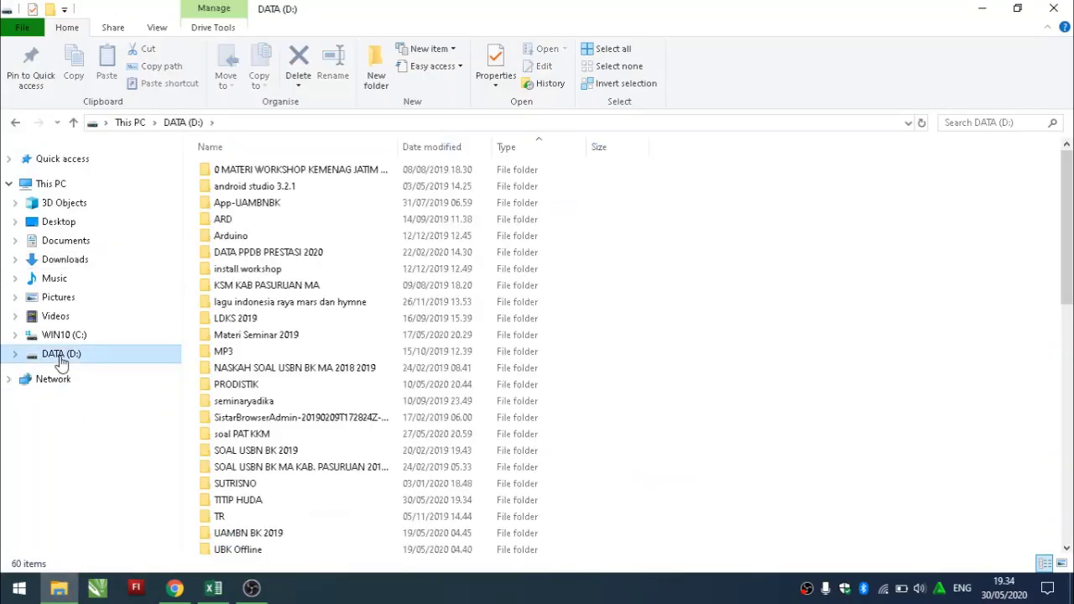
click(13, 355)
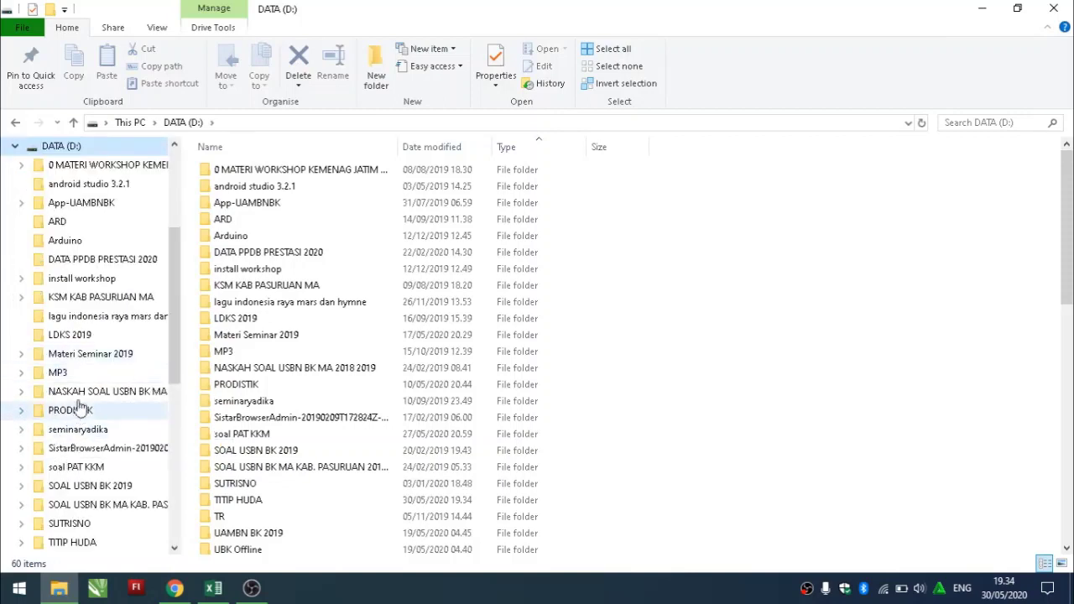
scroll(80, 415, down, 1)
scroll(84, 524, down, 4)
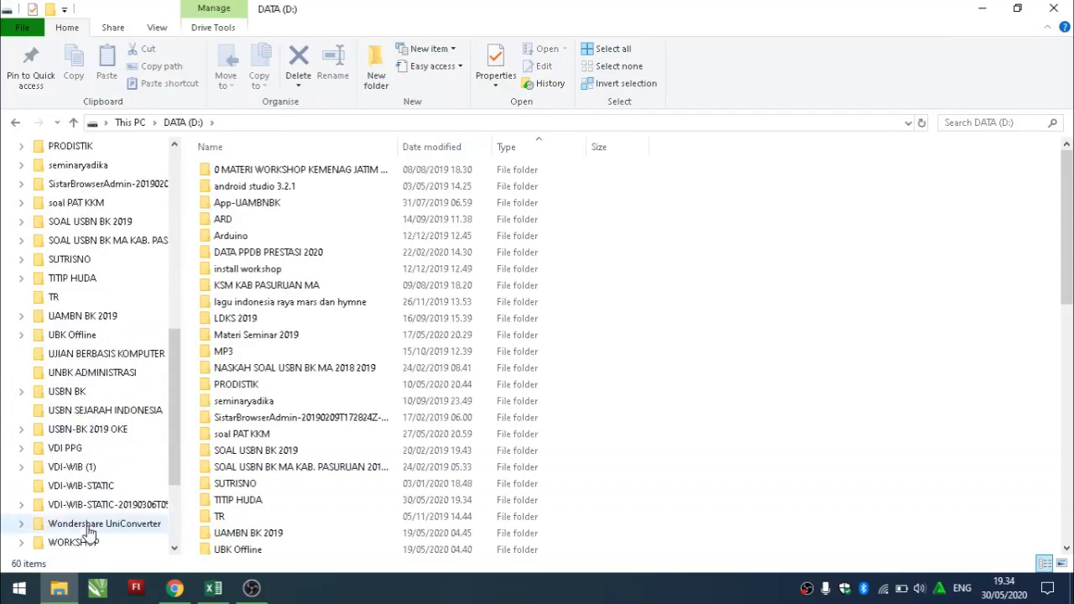
scroll(90, 531, down, 2)
scroll(88, 529, up, 3)
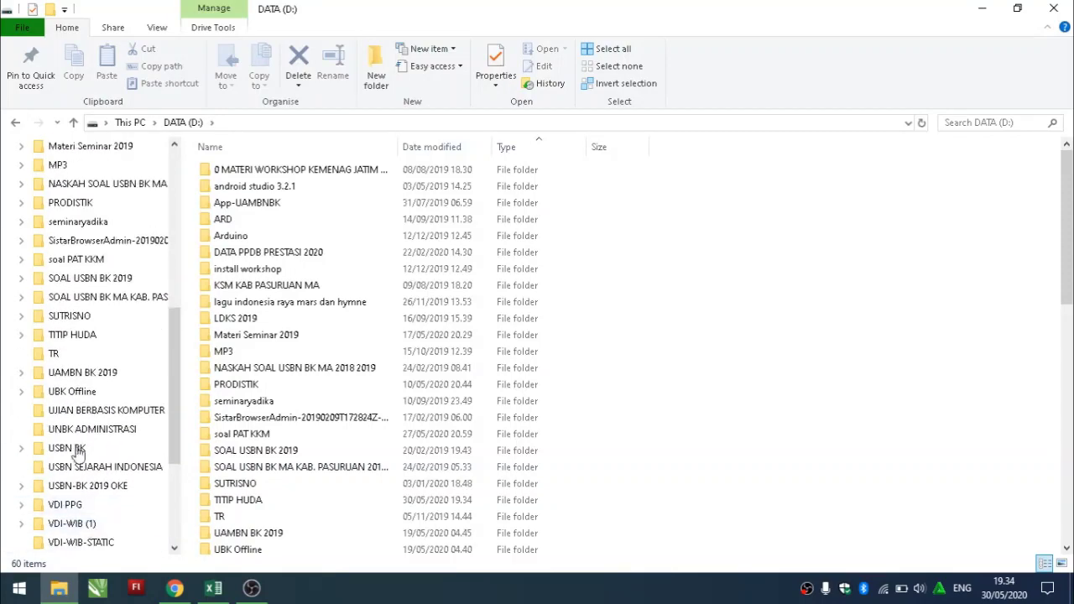
click(72, 336)
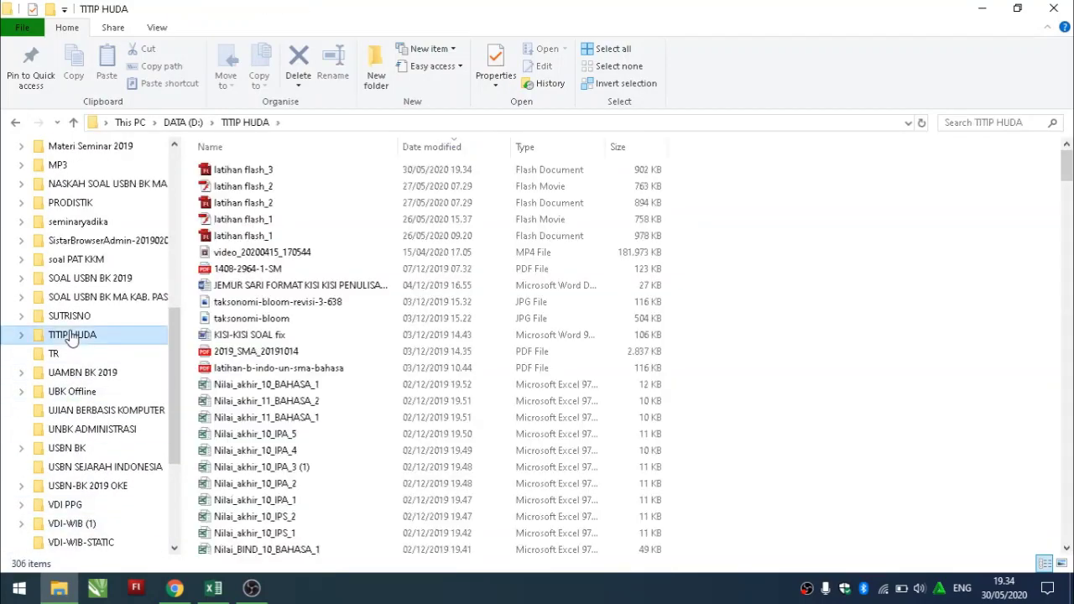
Play the published latihan flash_2 movie in Flash Player and close it.
double_click(271, 188)
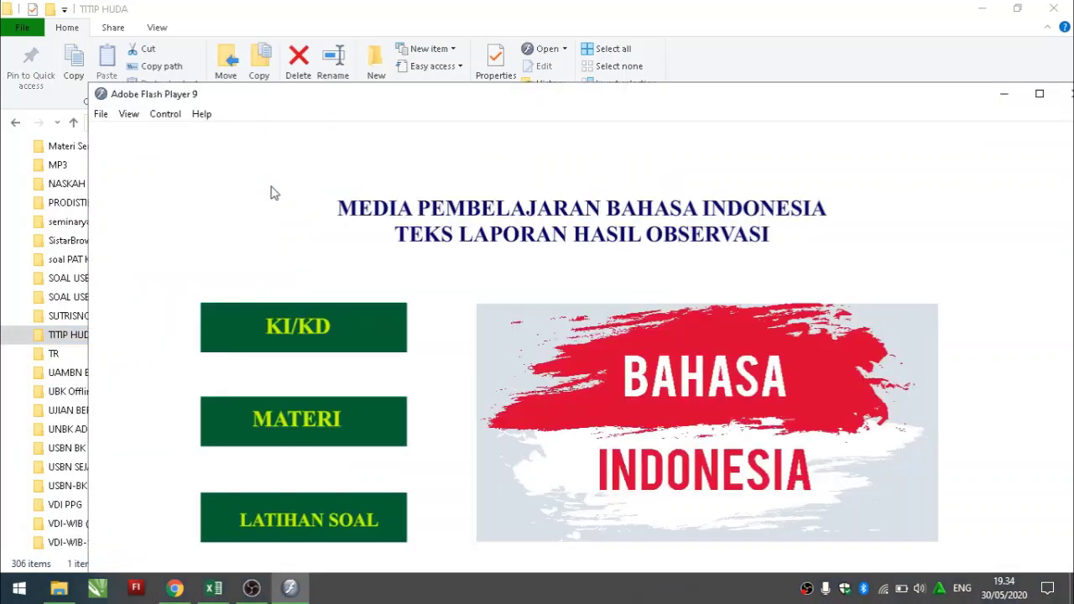
drag(734, 92, 705, 46)
click(1037, 52)
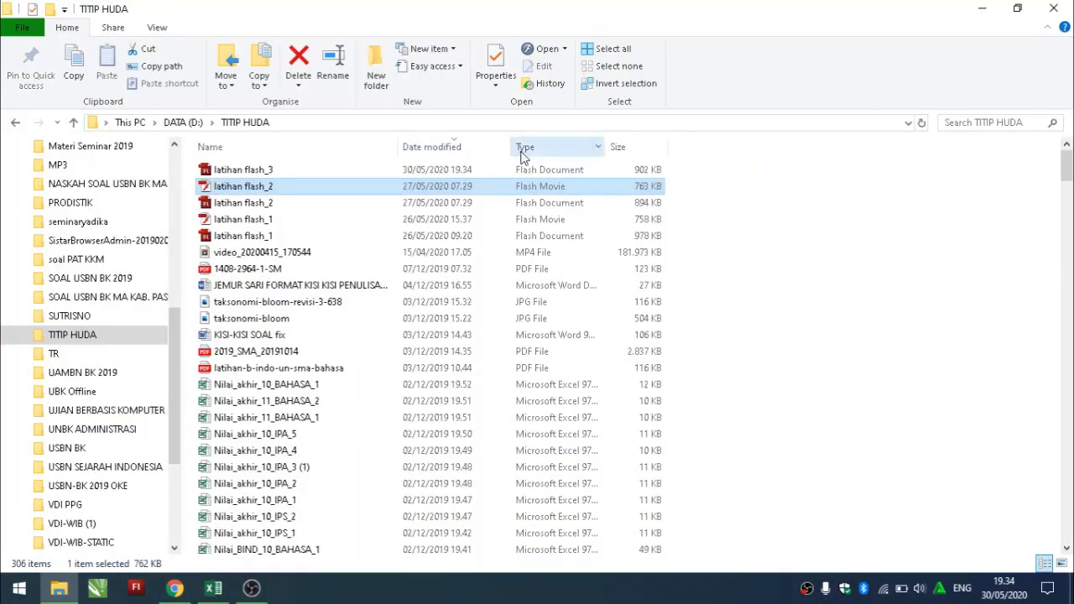
Reopen the latihan flash_3 document in Flash and run a publish preview in Flash format.
double_click(252, 171)
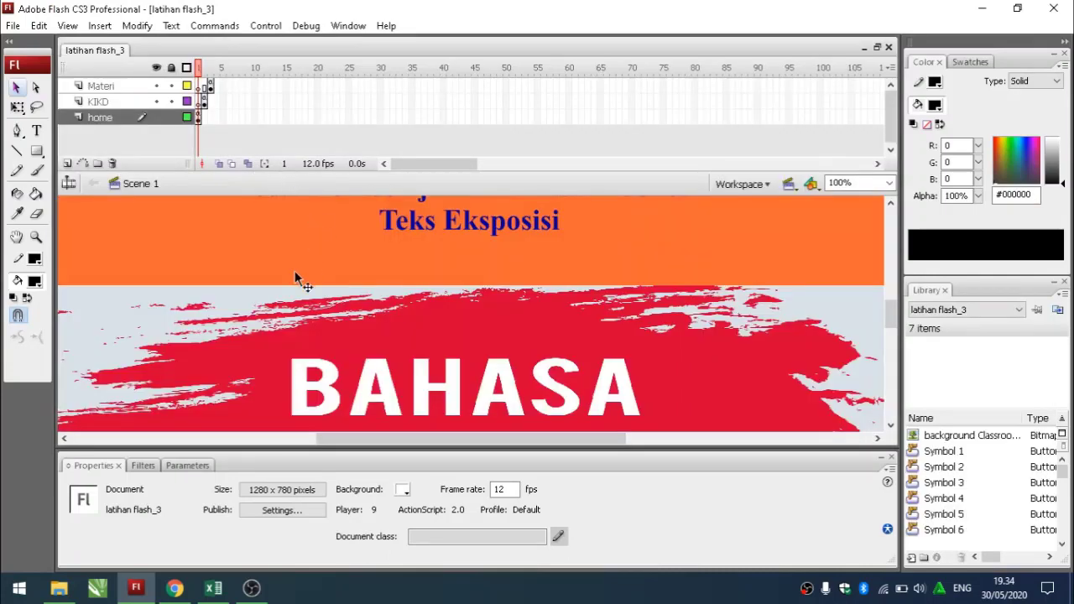
click(13, 25)
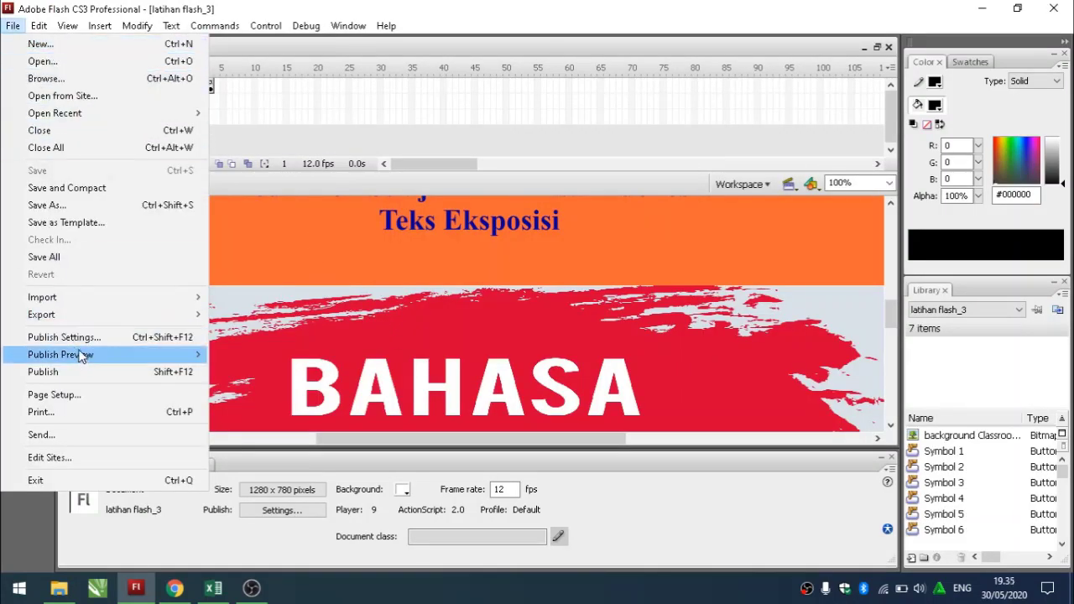
mouse_move(80, 354)
click(251, 371)
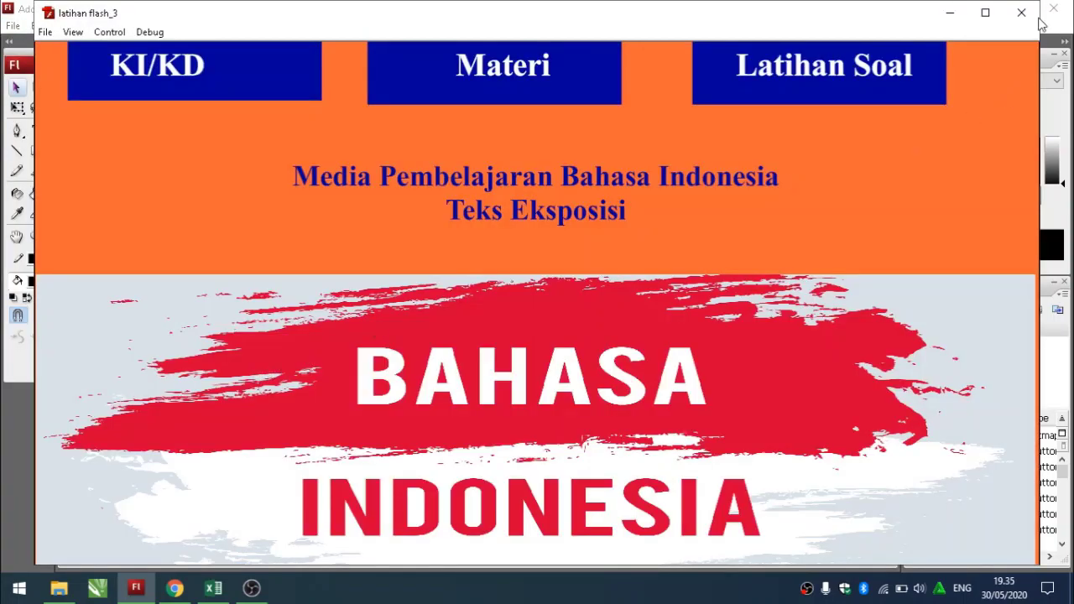
Close the publish preview and Flash, and open the published latihan flash_3 movie in a maximized Flash Player window.
click(1045, 15)
click(1049, 10)
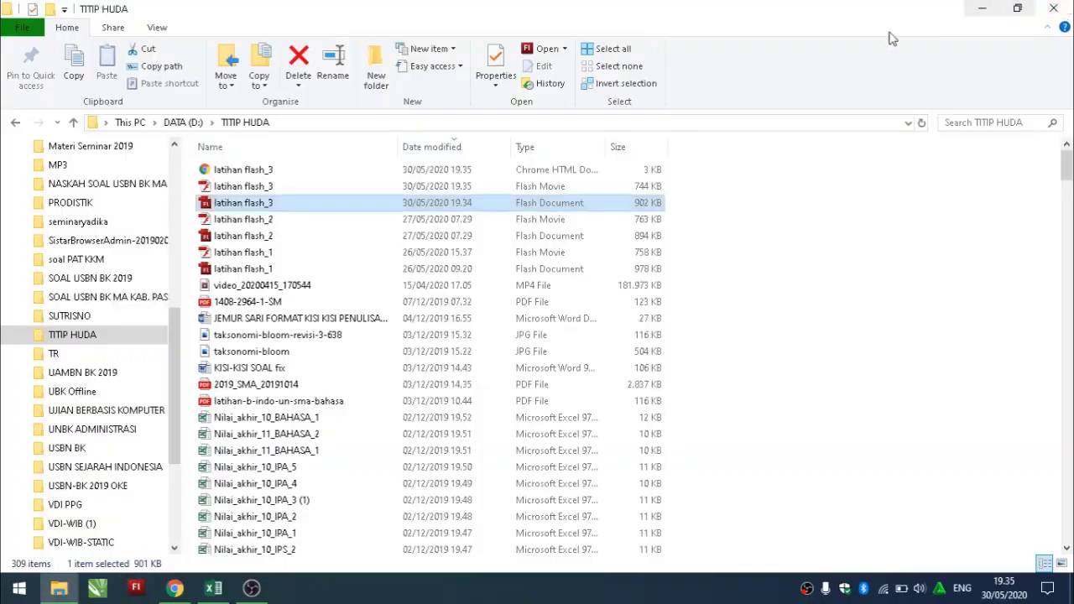
click(237, 189)
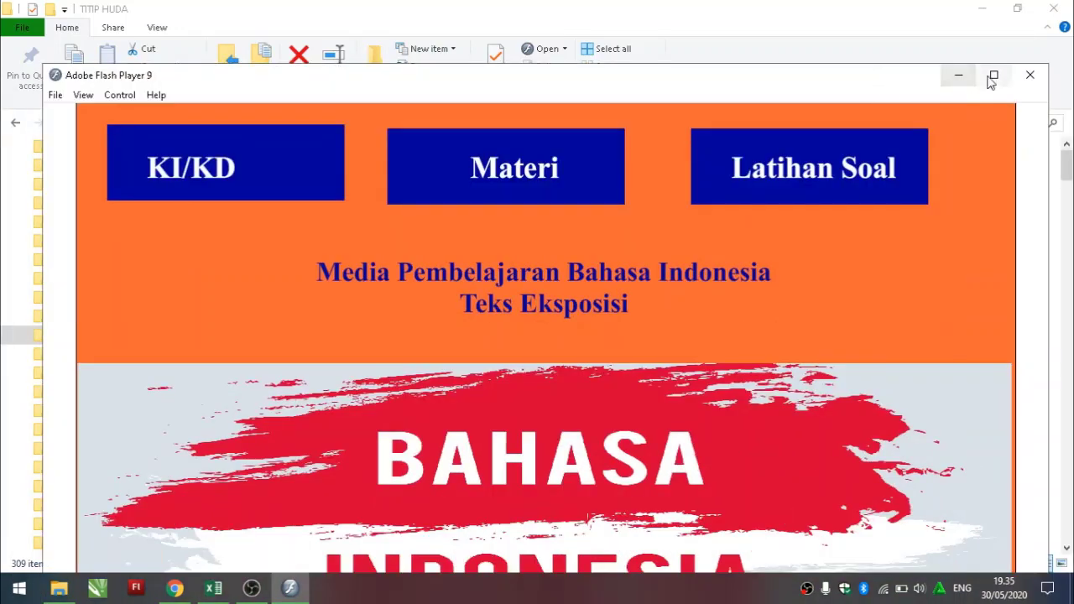
click(993, 75)
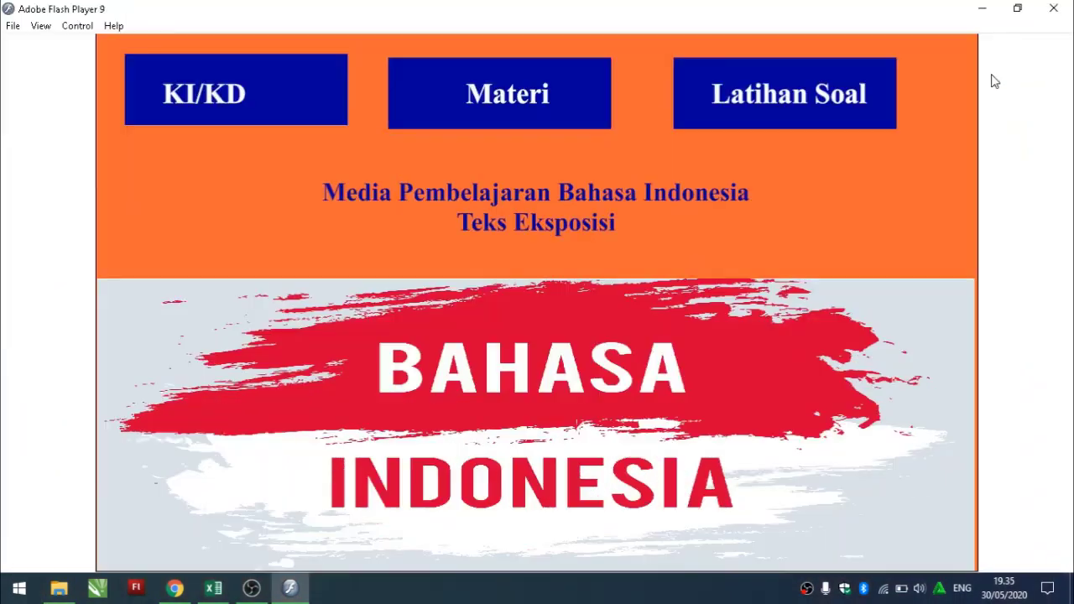
Test the KI/KD and Materi buttons in the published movie, returning to the home page with Kembali after each.
click(262, 123)
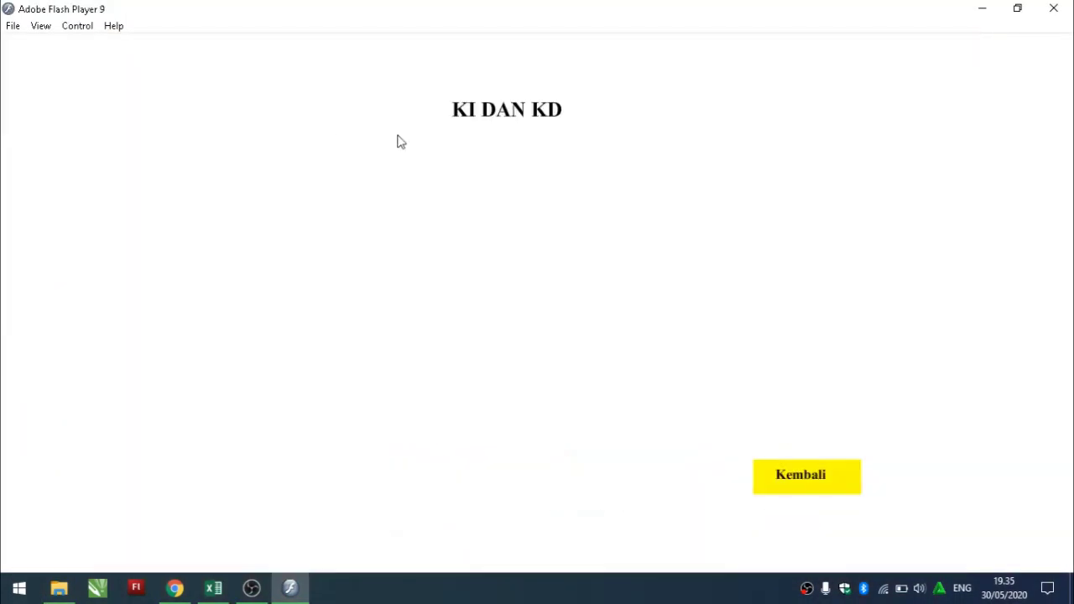
click(792, 483)
click(479, 120)
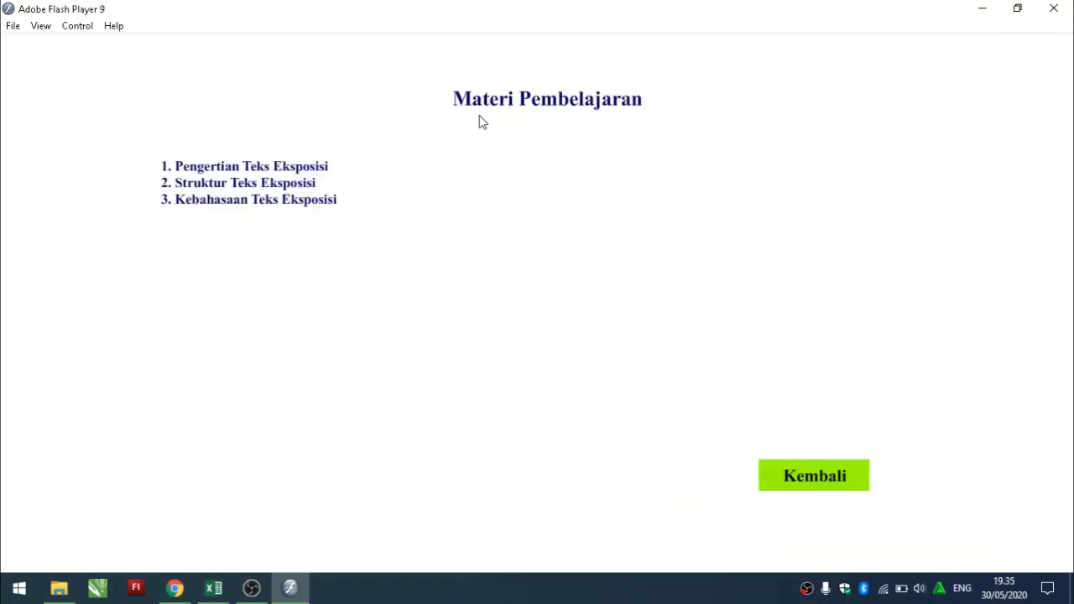
click(824, 482)
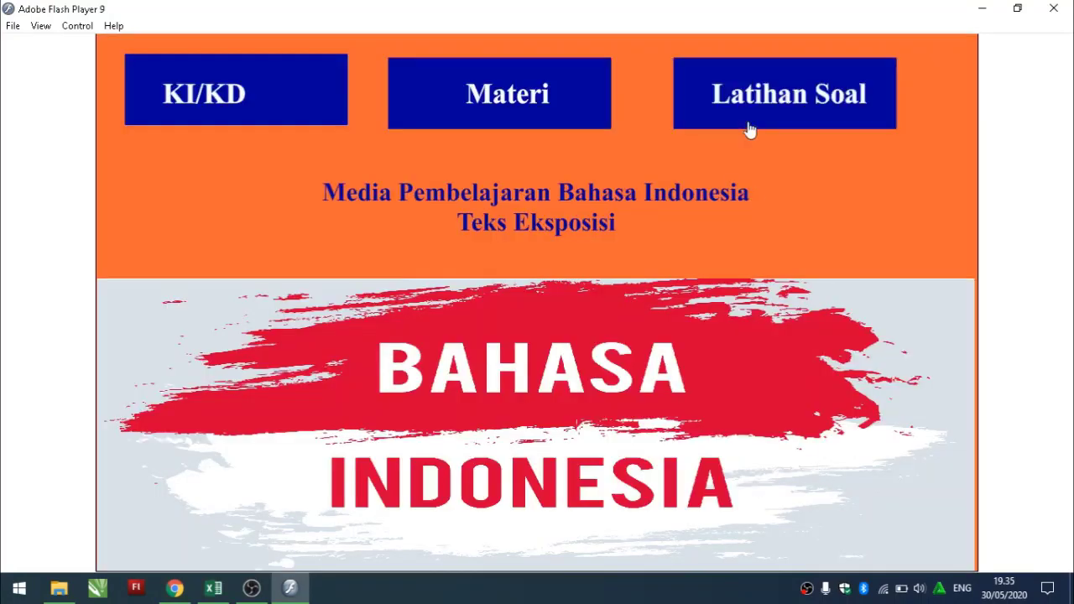